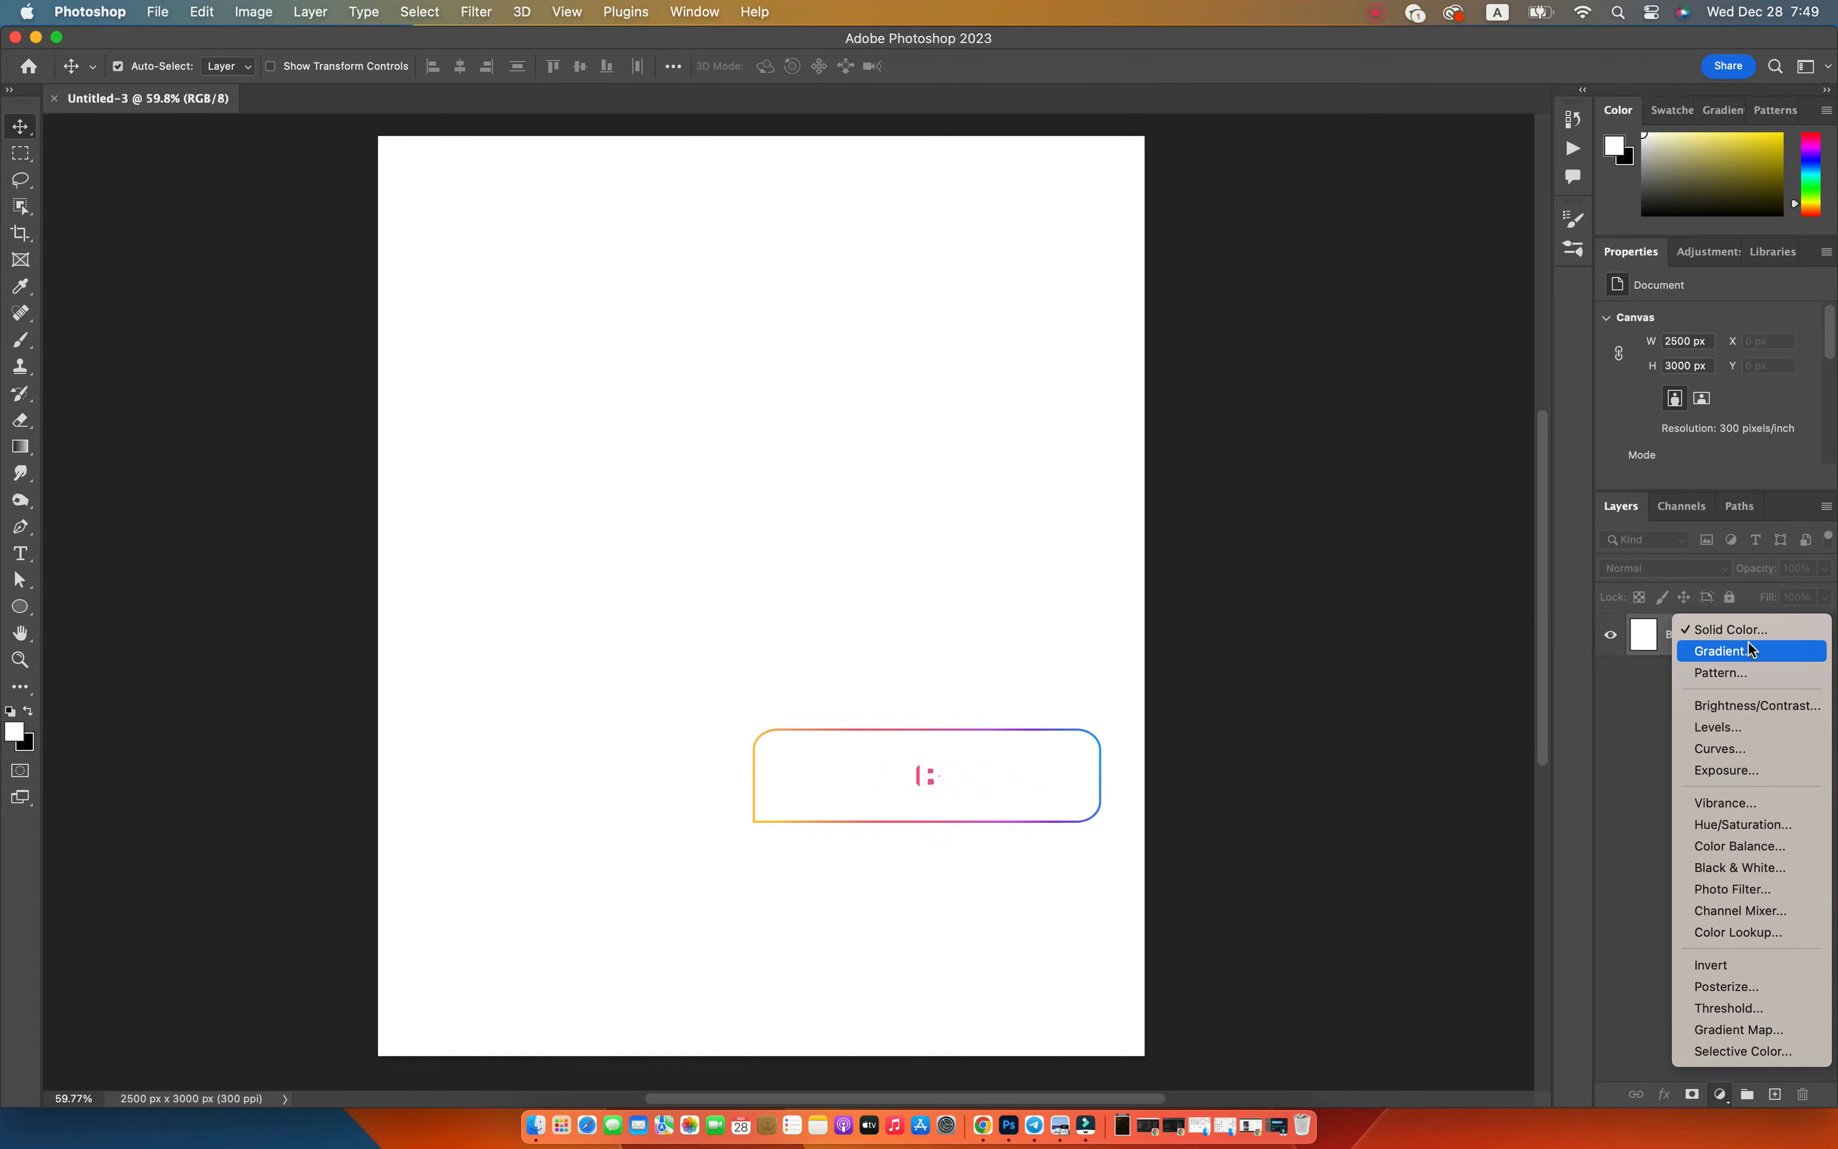
# Add a gradient fill layer over the background using the Basics foreground-to-background preset.
pyautogui.click(1740, 651)
pyautogui.click(1283, 164)
pyautogui.click(1118, 186)
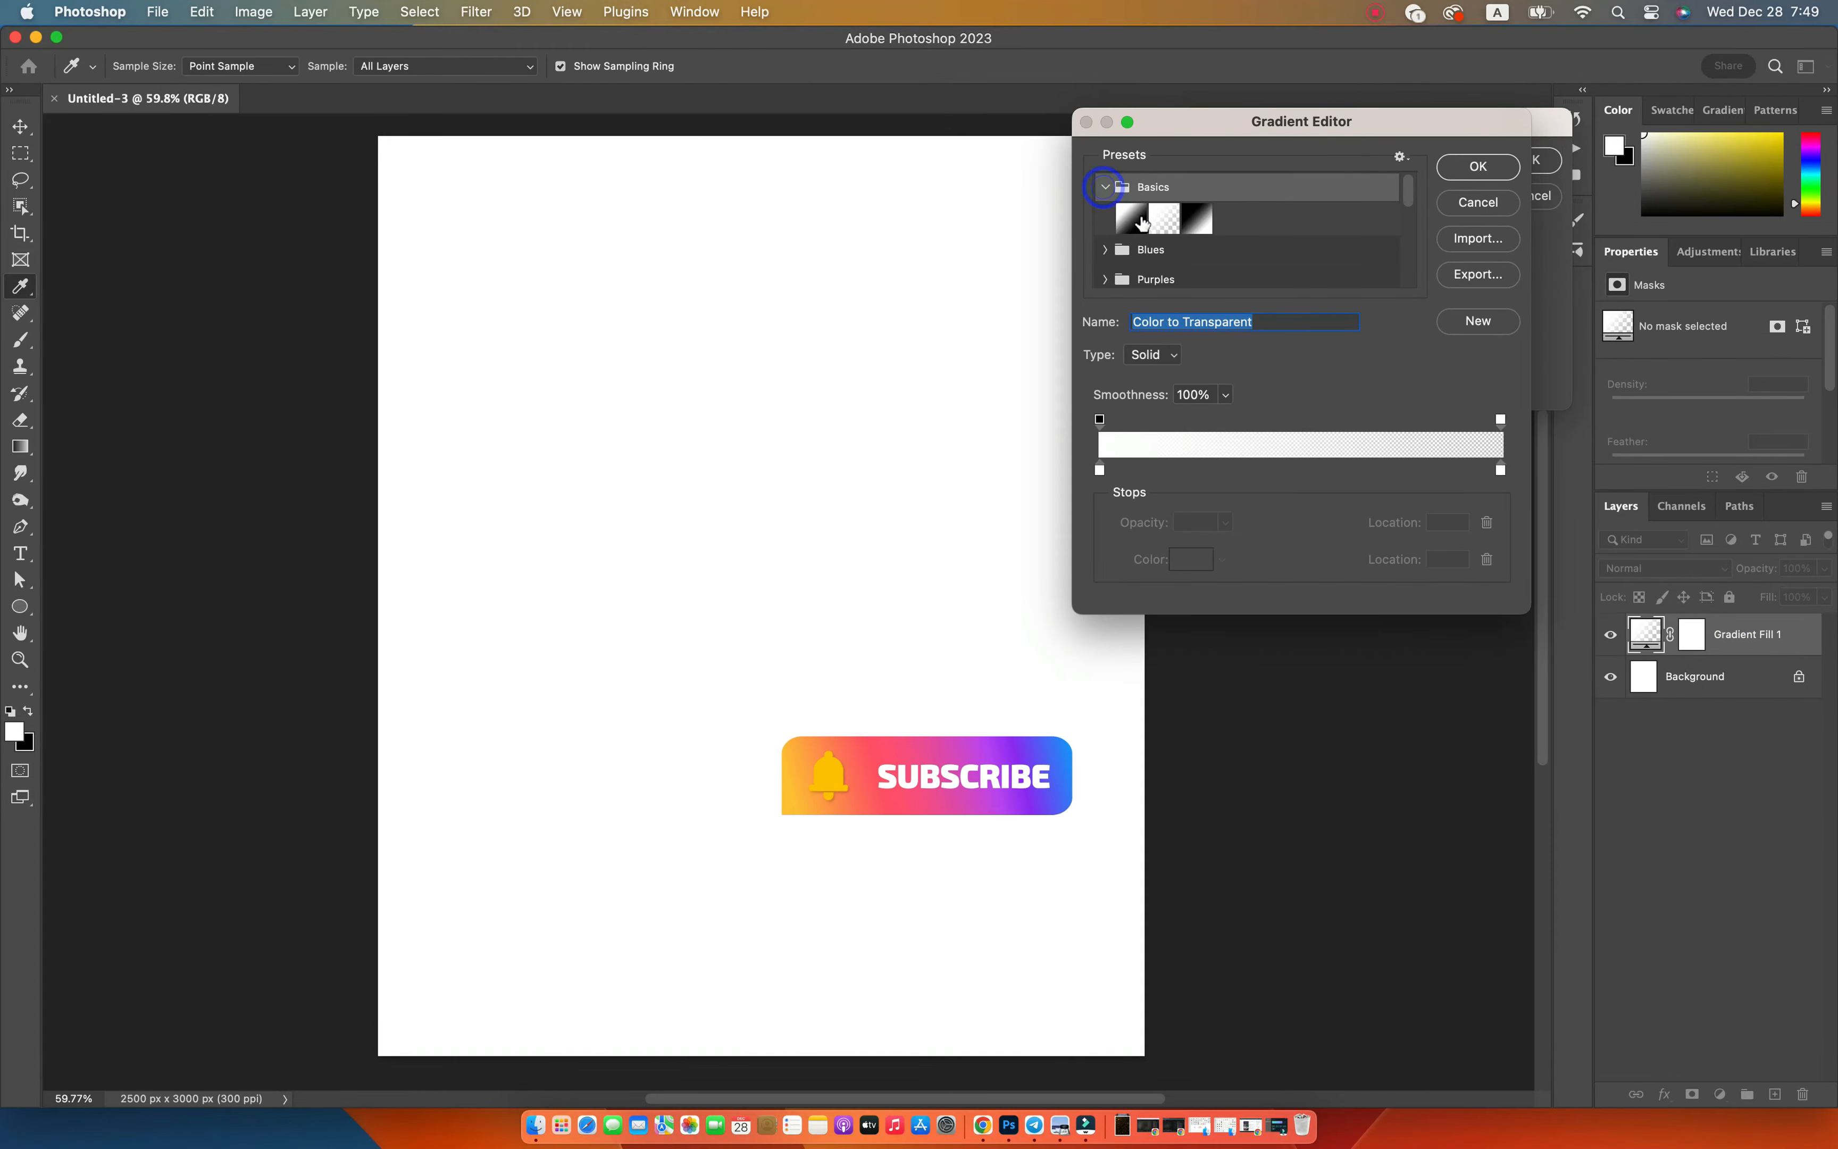
pyautogui.click(1129, 218)
pyautogui.moveTo(1412, 127); pyautogui.dragTo(1251, 78)
# Set the gradient's starting color stop to red ff0000.
pyautogui.click(937, 419)
pyautogui.click(1025, 510)
pyautogui.click(1323, 202)
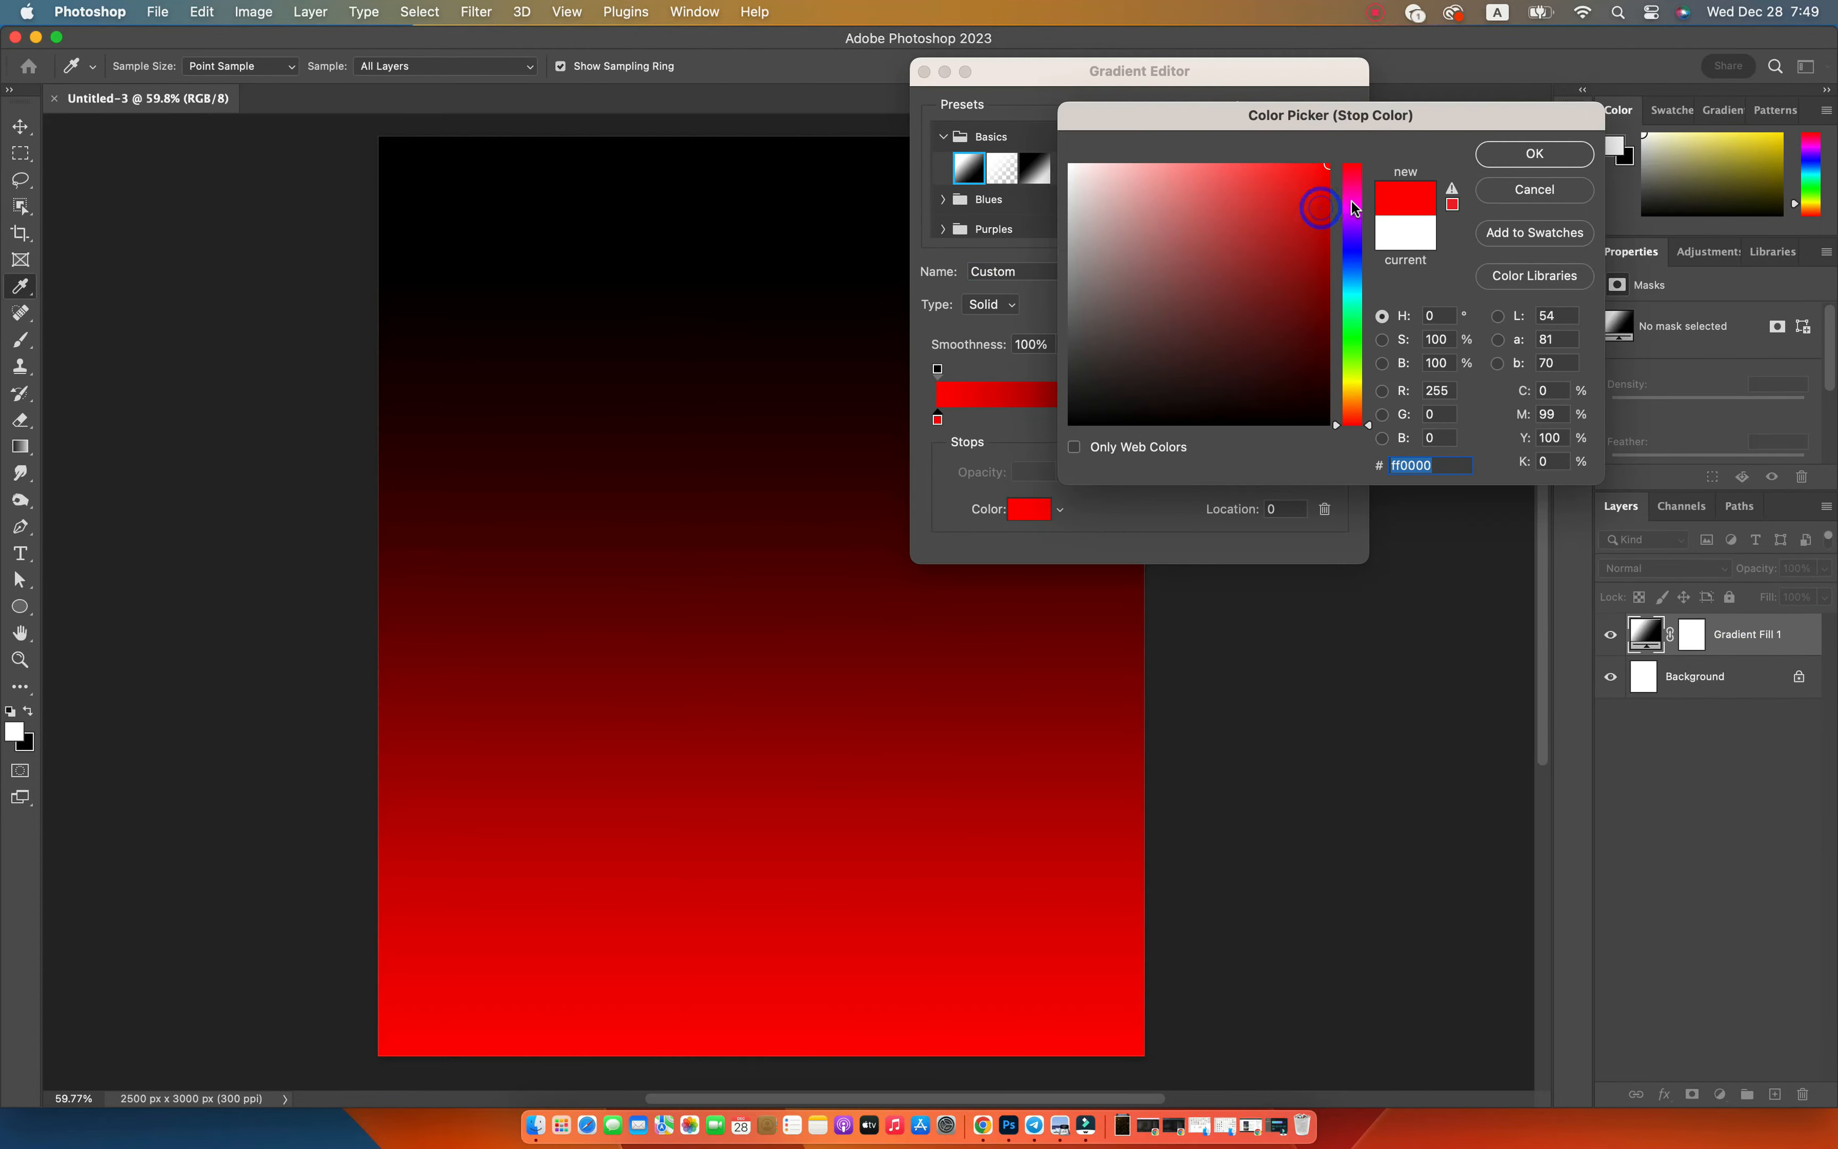
pyautogui.click(1513, 158)
# Set the gradient's ending color stop to dark navy 1c1d4d and apply the gradient fill.
pyautogui.click(1338, 419)
pyautogui.click(1029, 509)
pyautogui.click(1351, 253)
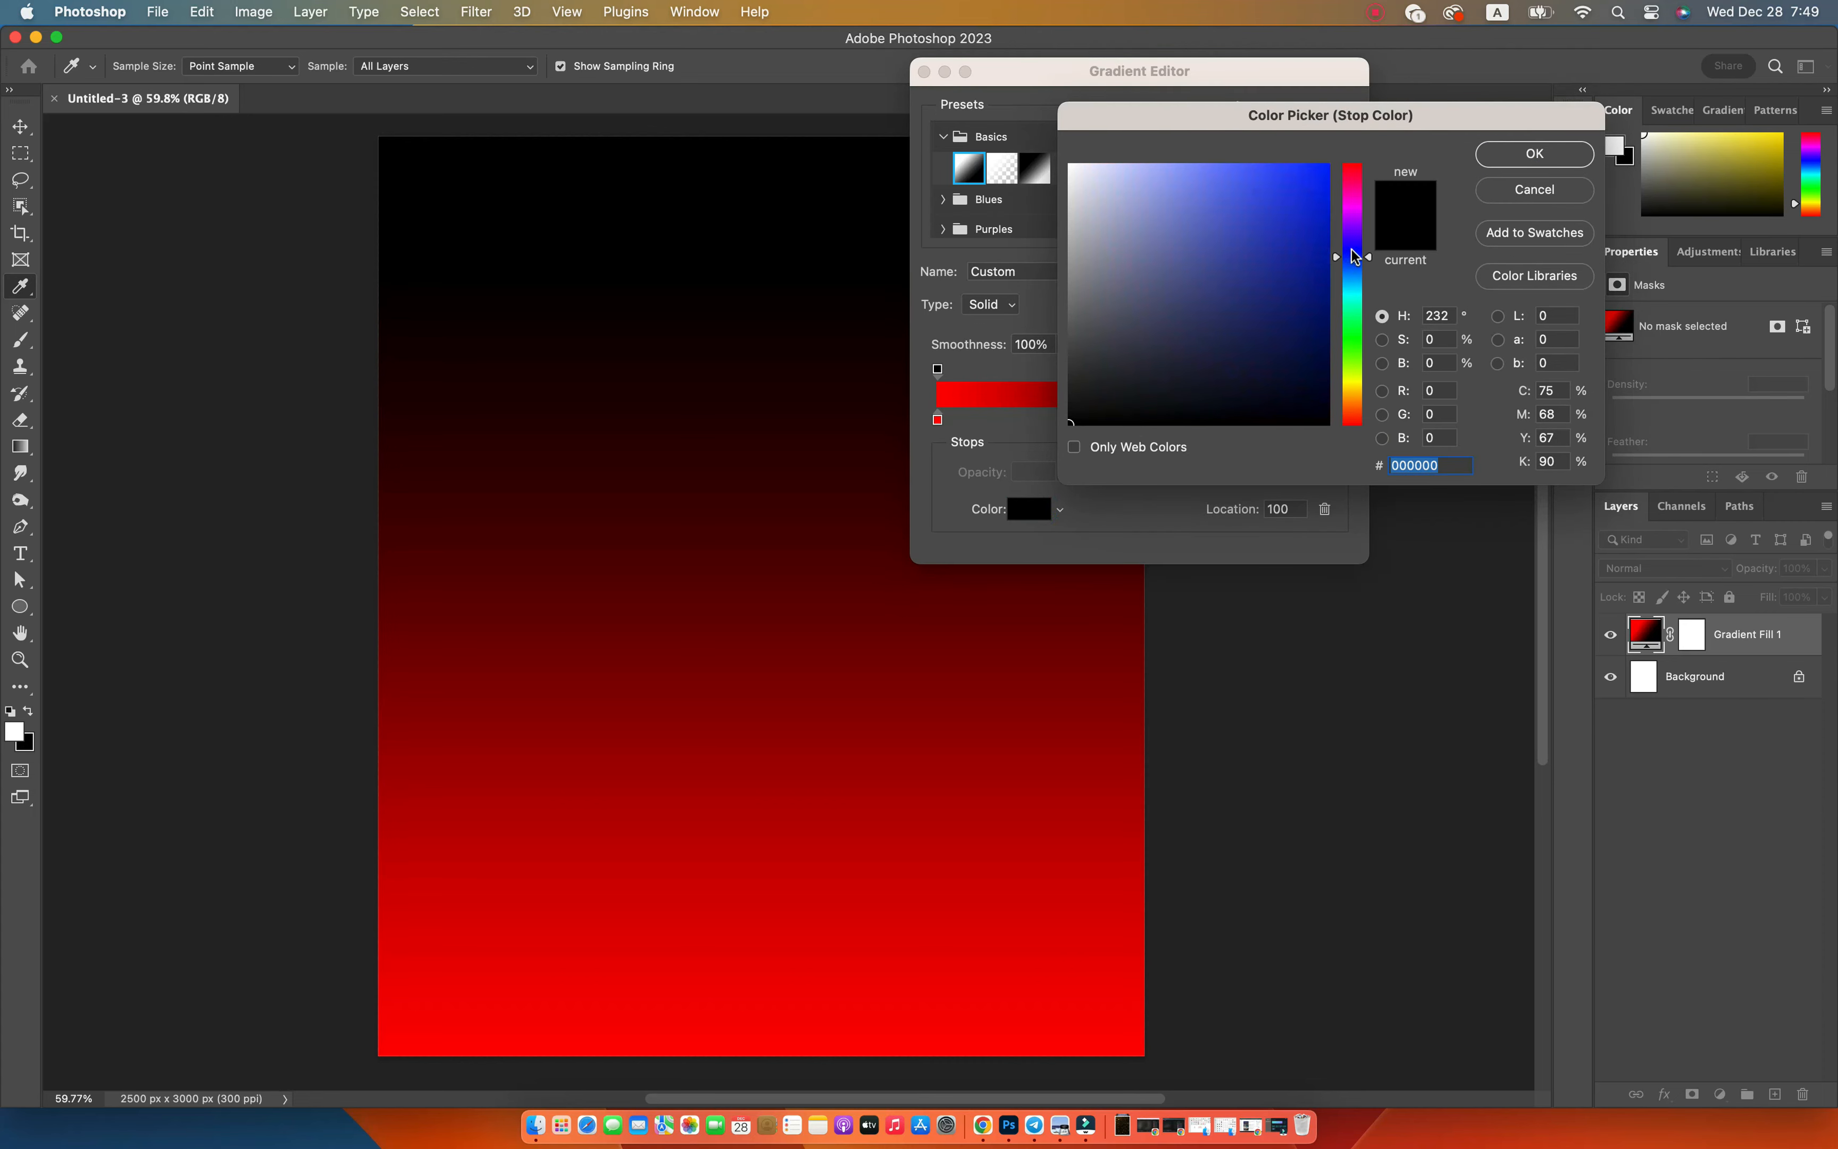
pyautogui.click(1171, 369)
pyautogui.click(1226, 356)
pyautogui.moveTo(1226, 356); pyautogui.dragTo(1242, 332)
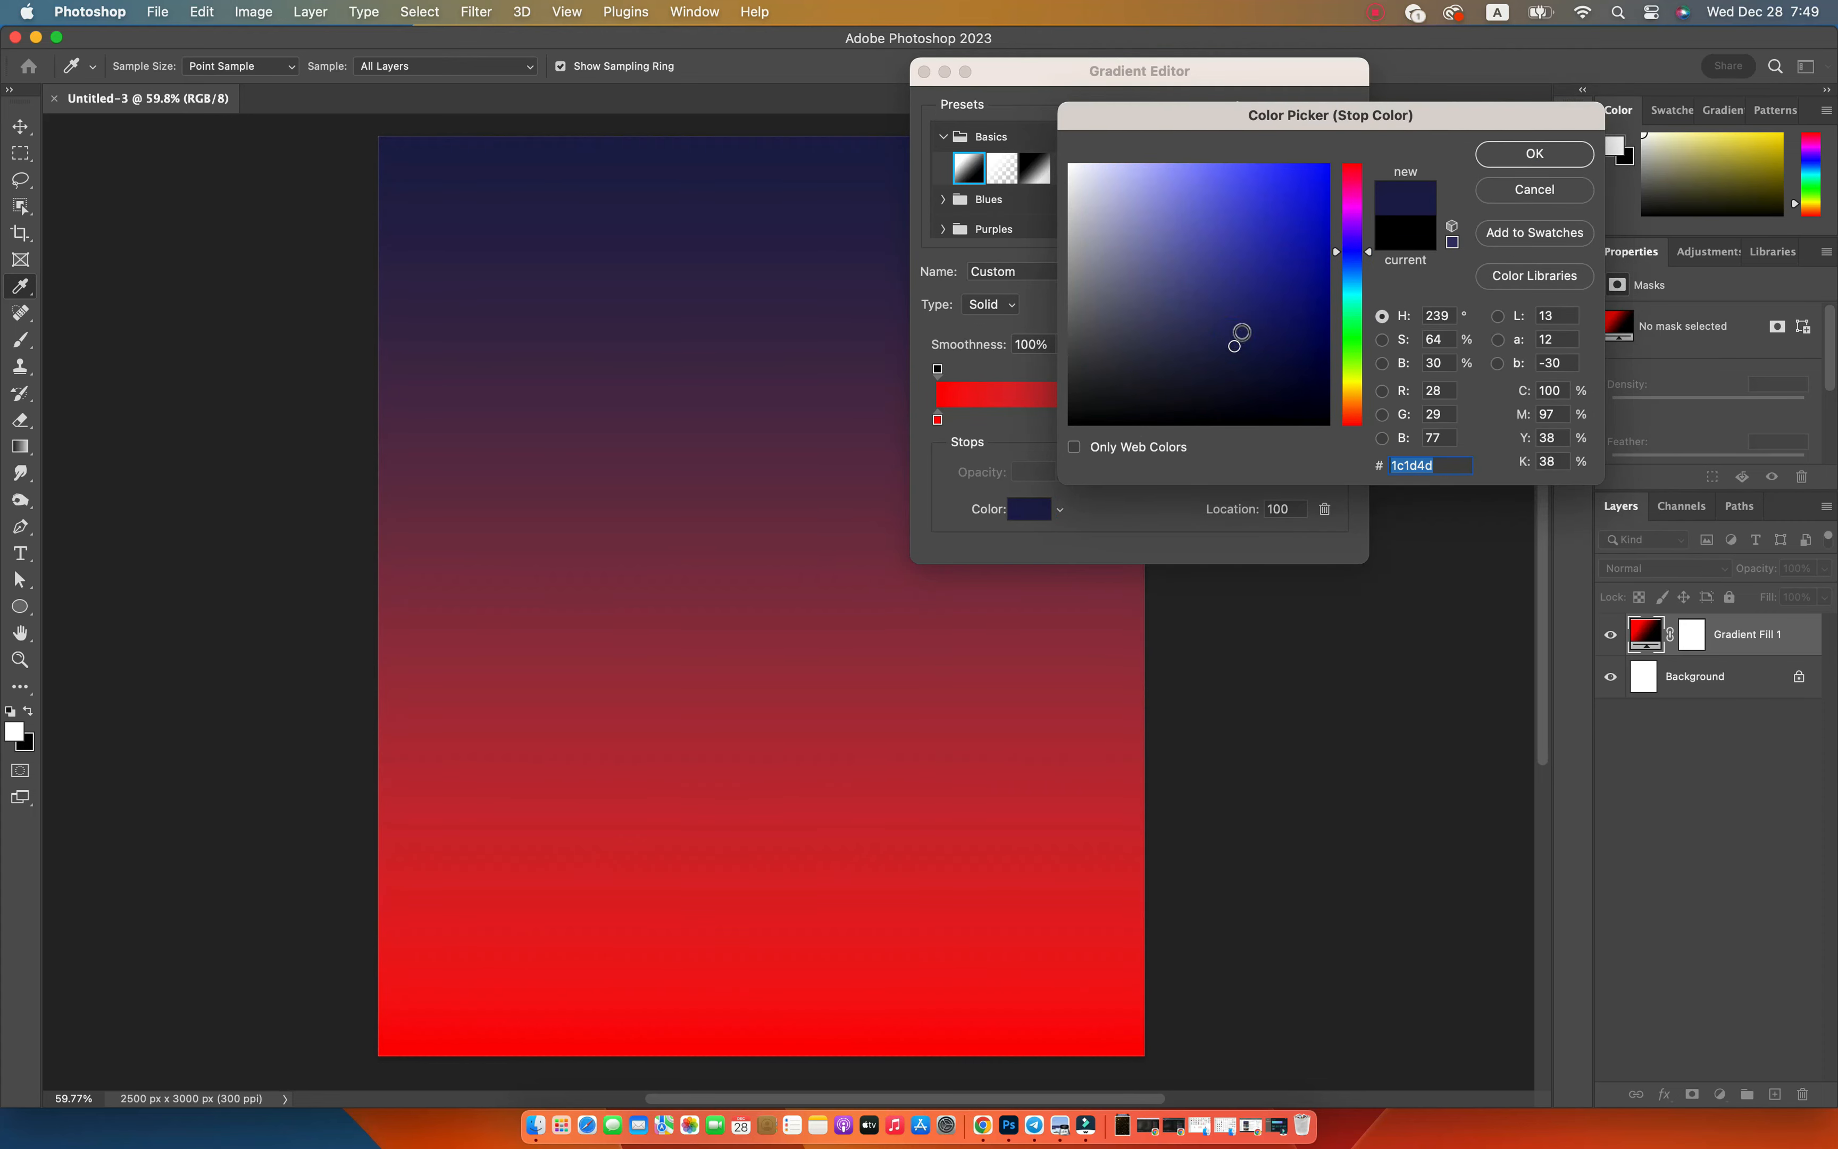
pyautogui.click(1535, 152)
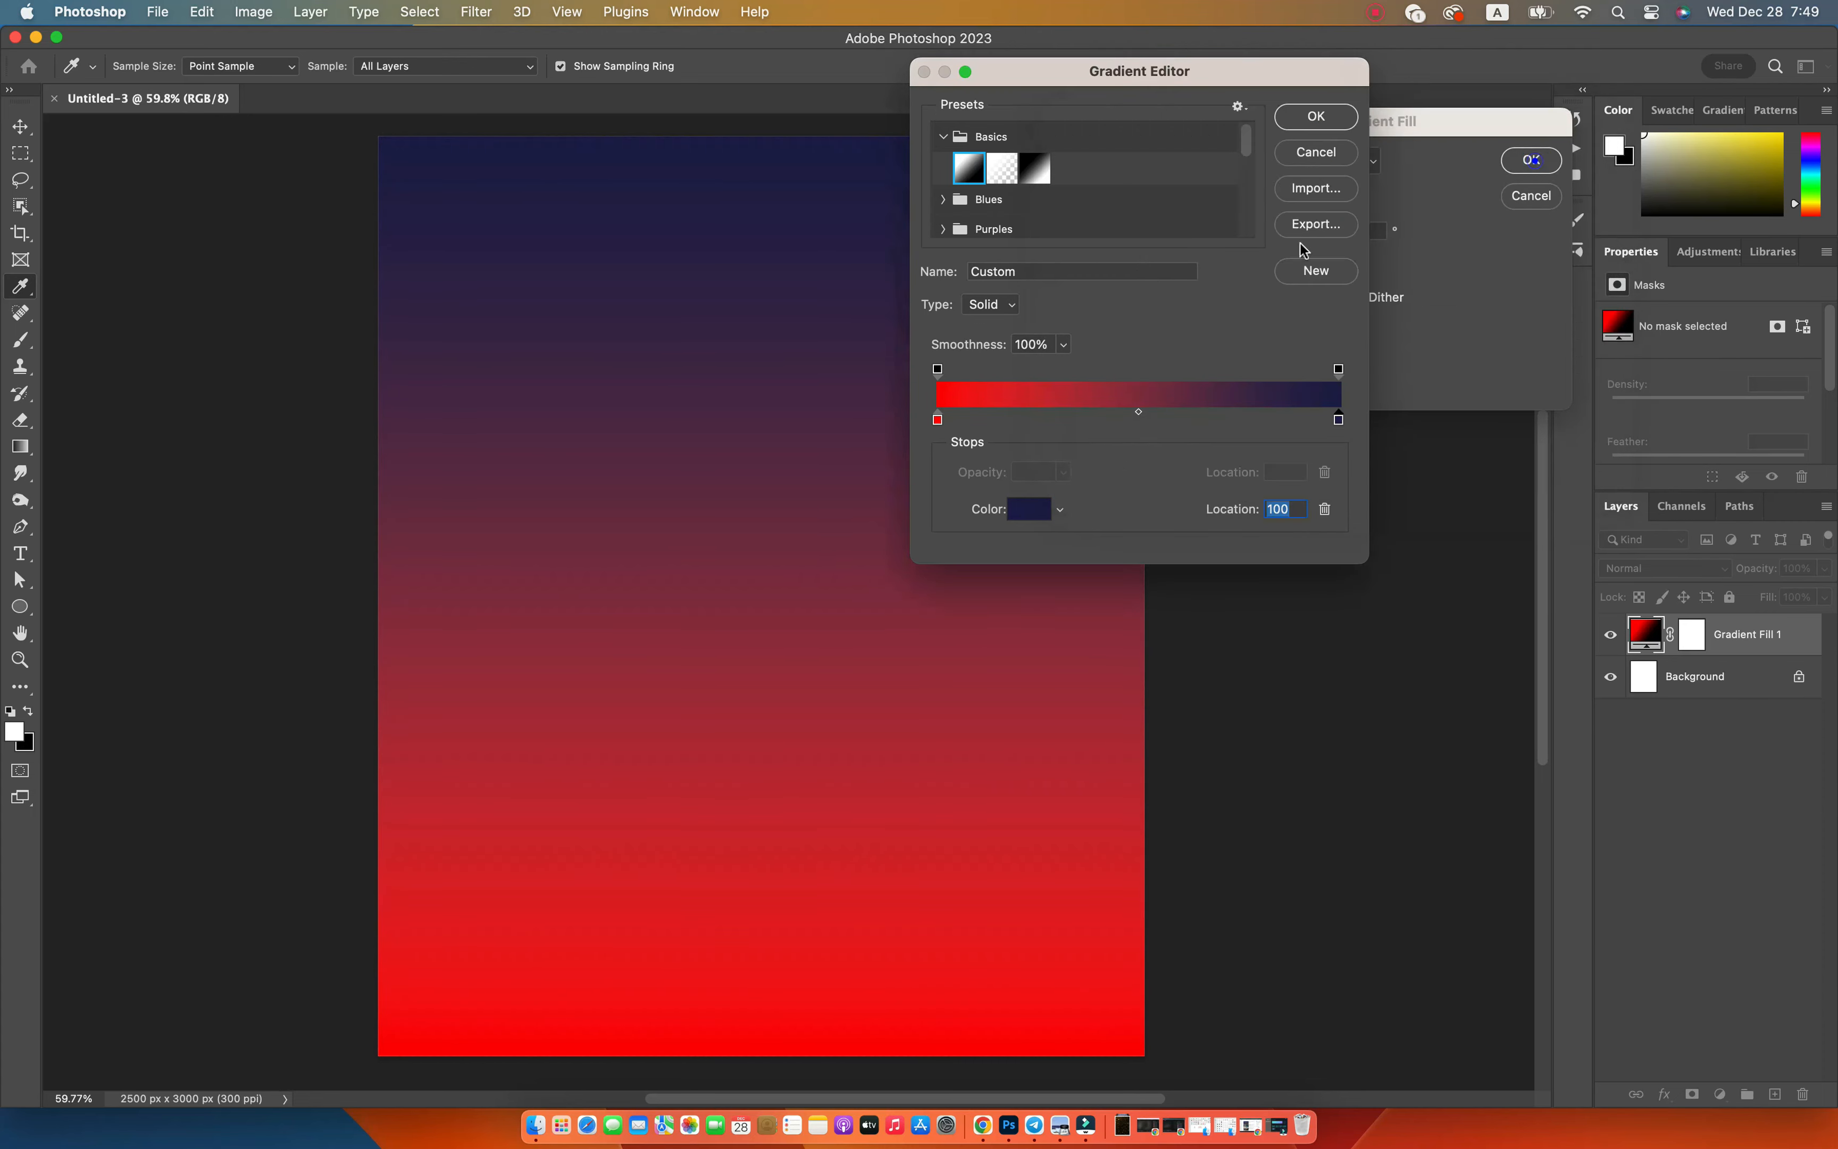
pyautogui.click(1316, 116)
pyautogui.click(1528, 163)
# Shift the background gradient down the canvas so navy fills the upper part, and deselect the layer.
pyautogui.doubleClick(1622, 652)
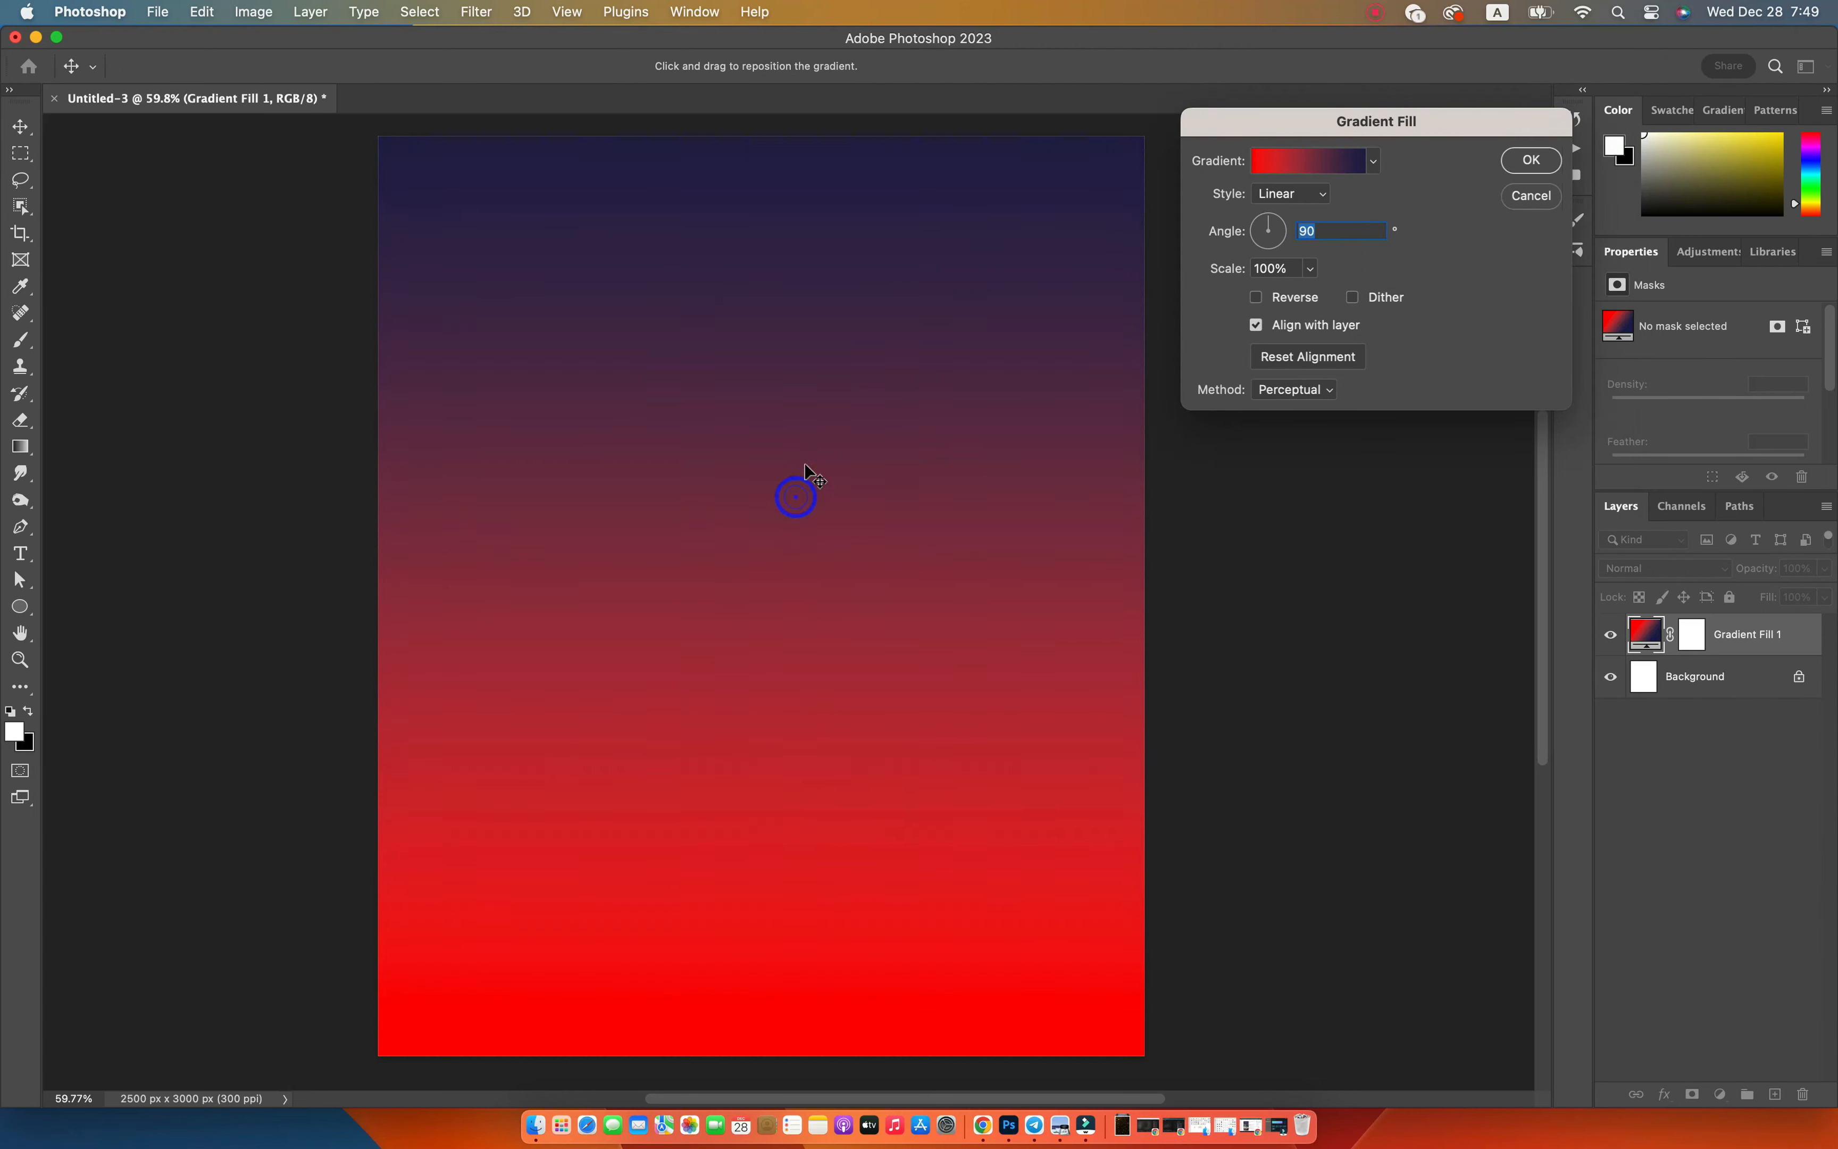
pyautogui.moveTo(803, 494); pyautogui.dragTo(778, 933)
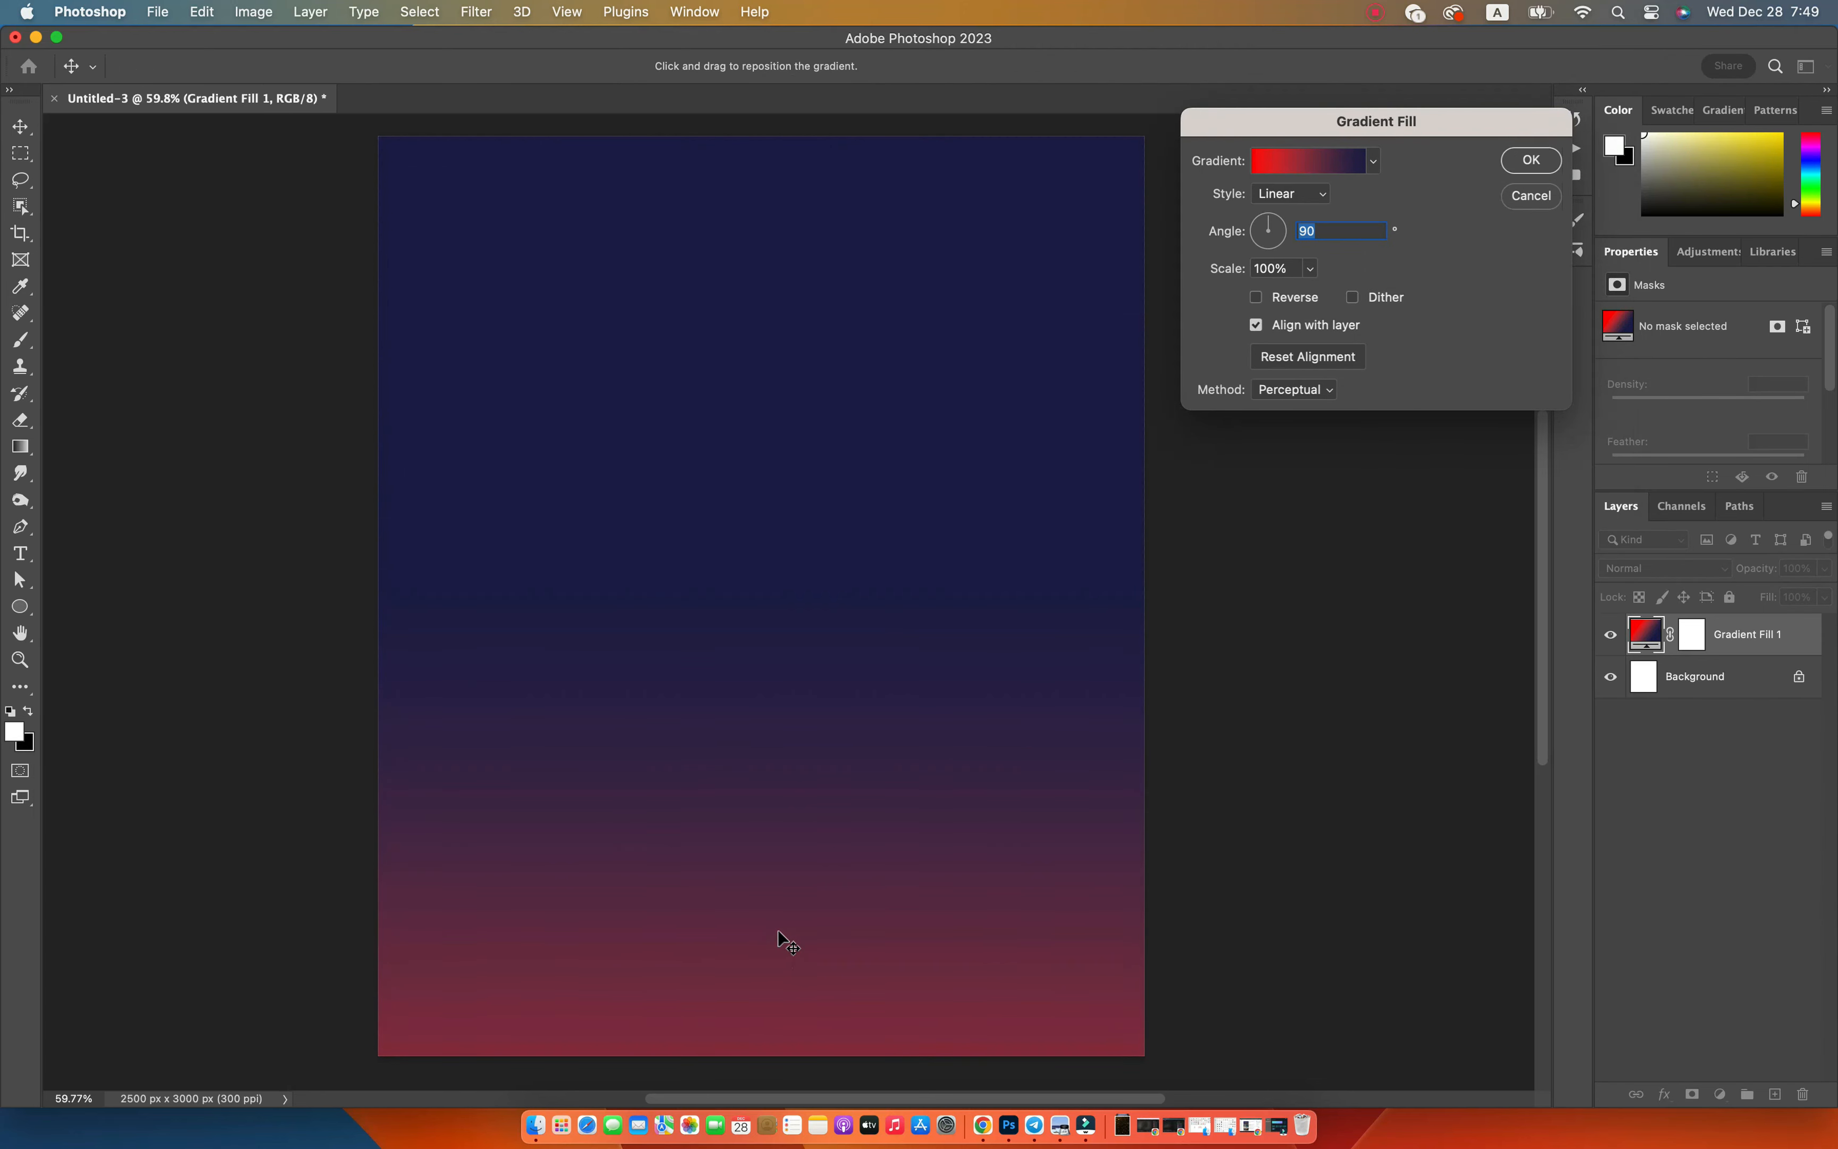
pyautogui.click(1530, 159)
pyautogui.click(1717, 871)
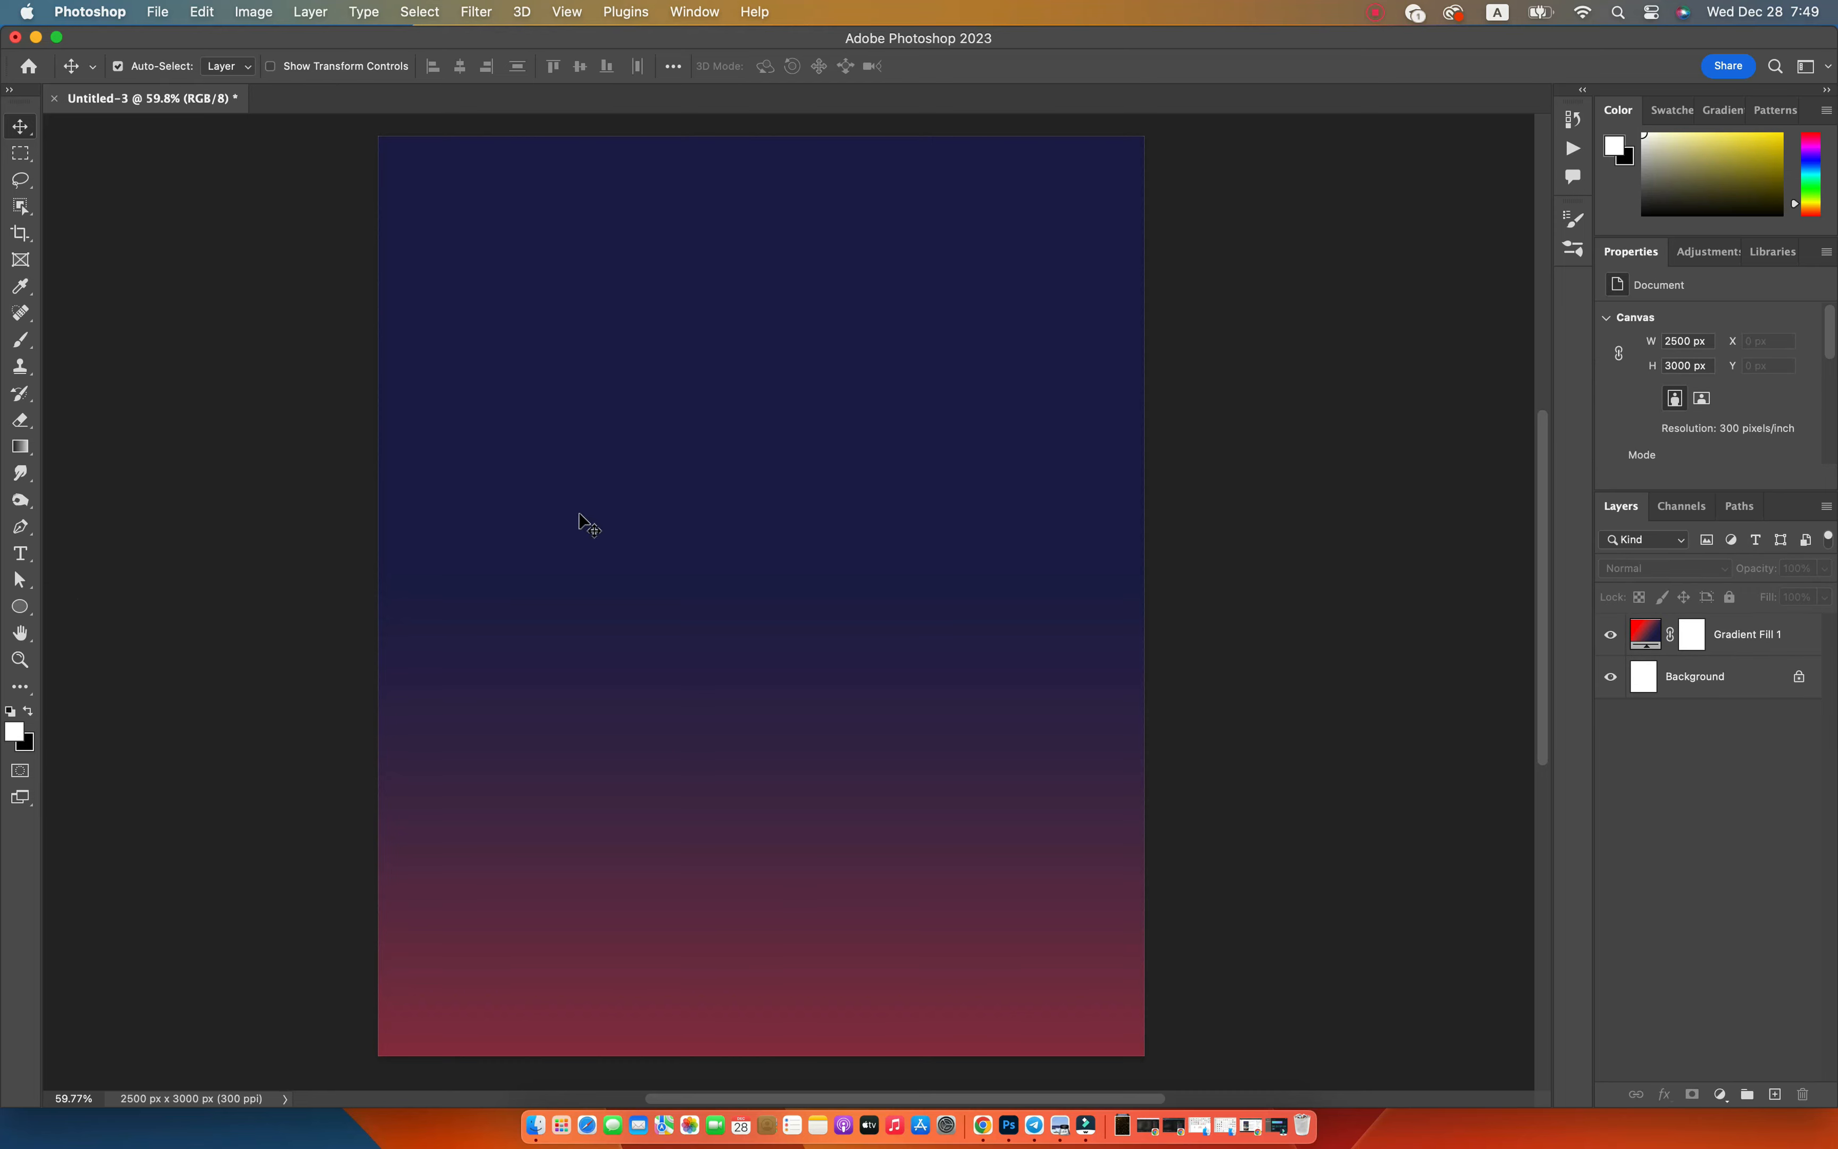
# Draw a closed hill-shaped path with the Pen tool across the lower canvas, extending past both sides and below the bottom edge.
pyautogui.press('p')
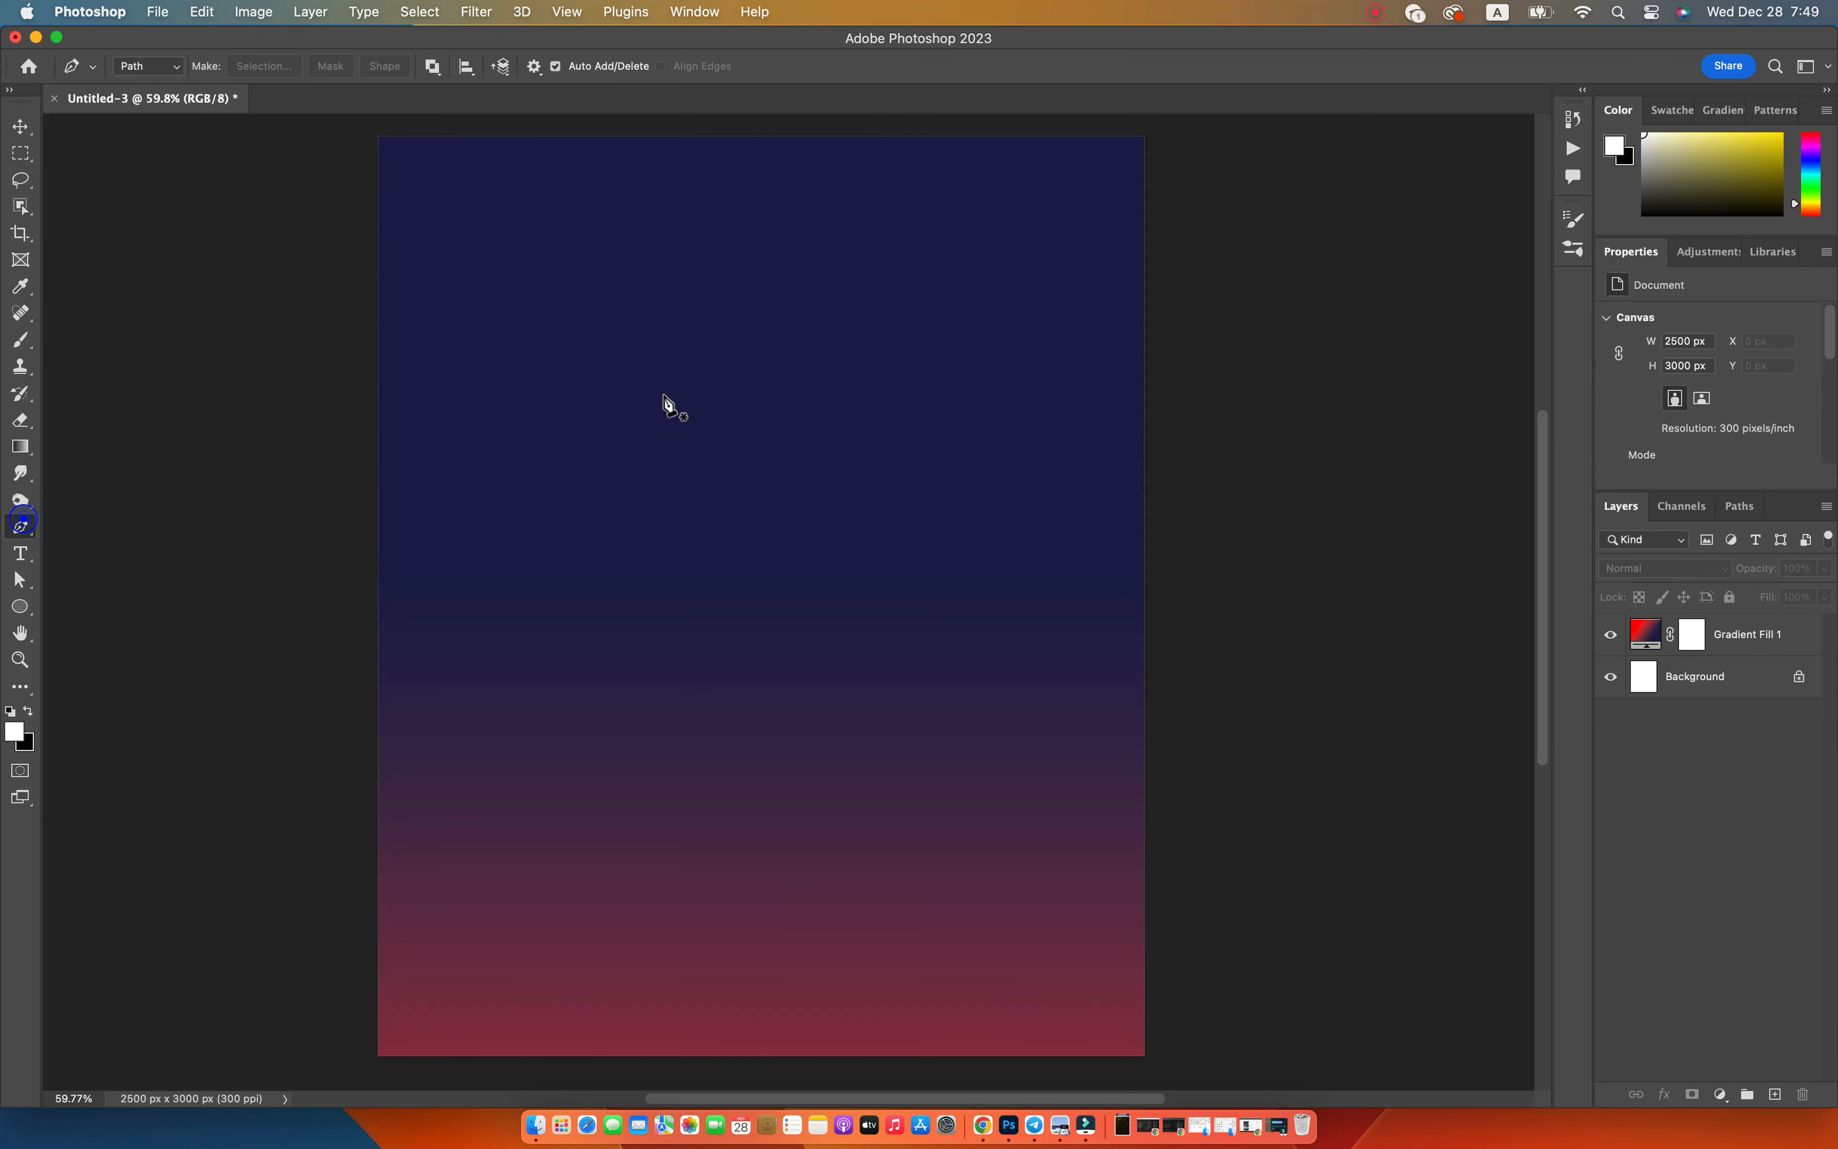
pyautogui.click(278, 726)
pyautogui.moveTo(539, 658); pyautogui.dragTo(613, 674)
pyautogui.moveTo(1006, 909); pyautogui.dragTo(1203, 924)
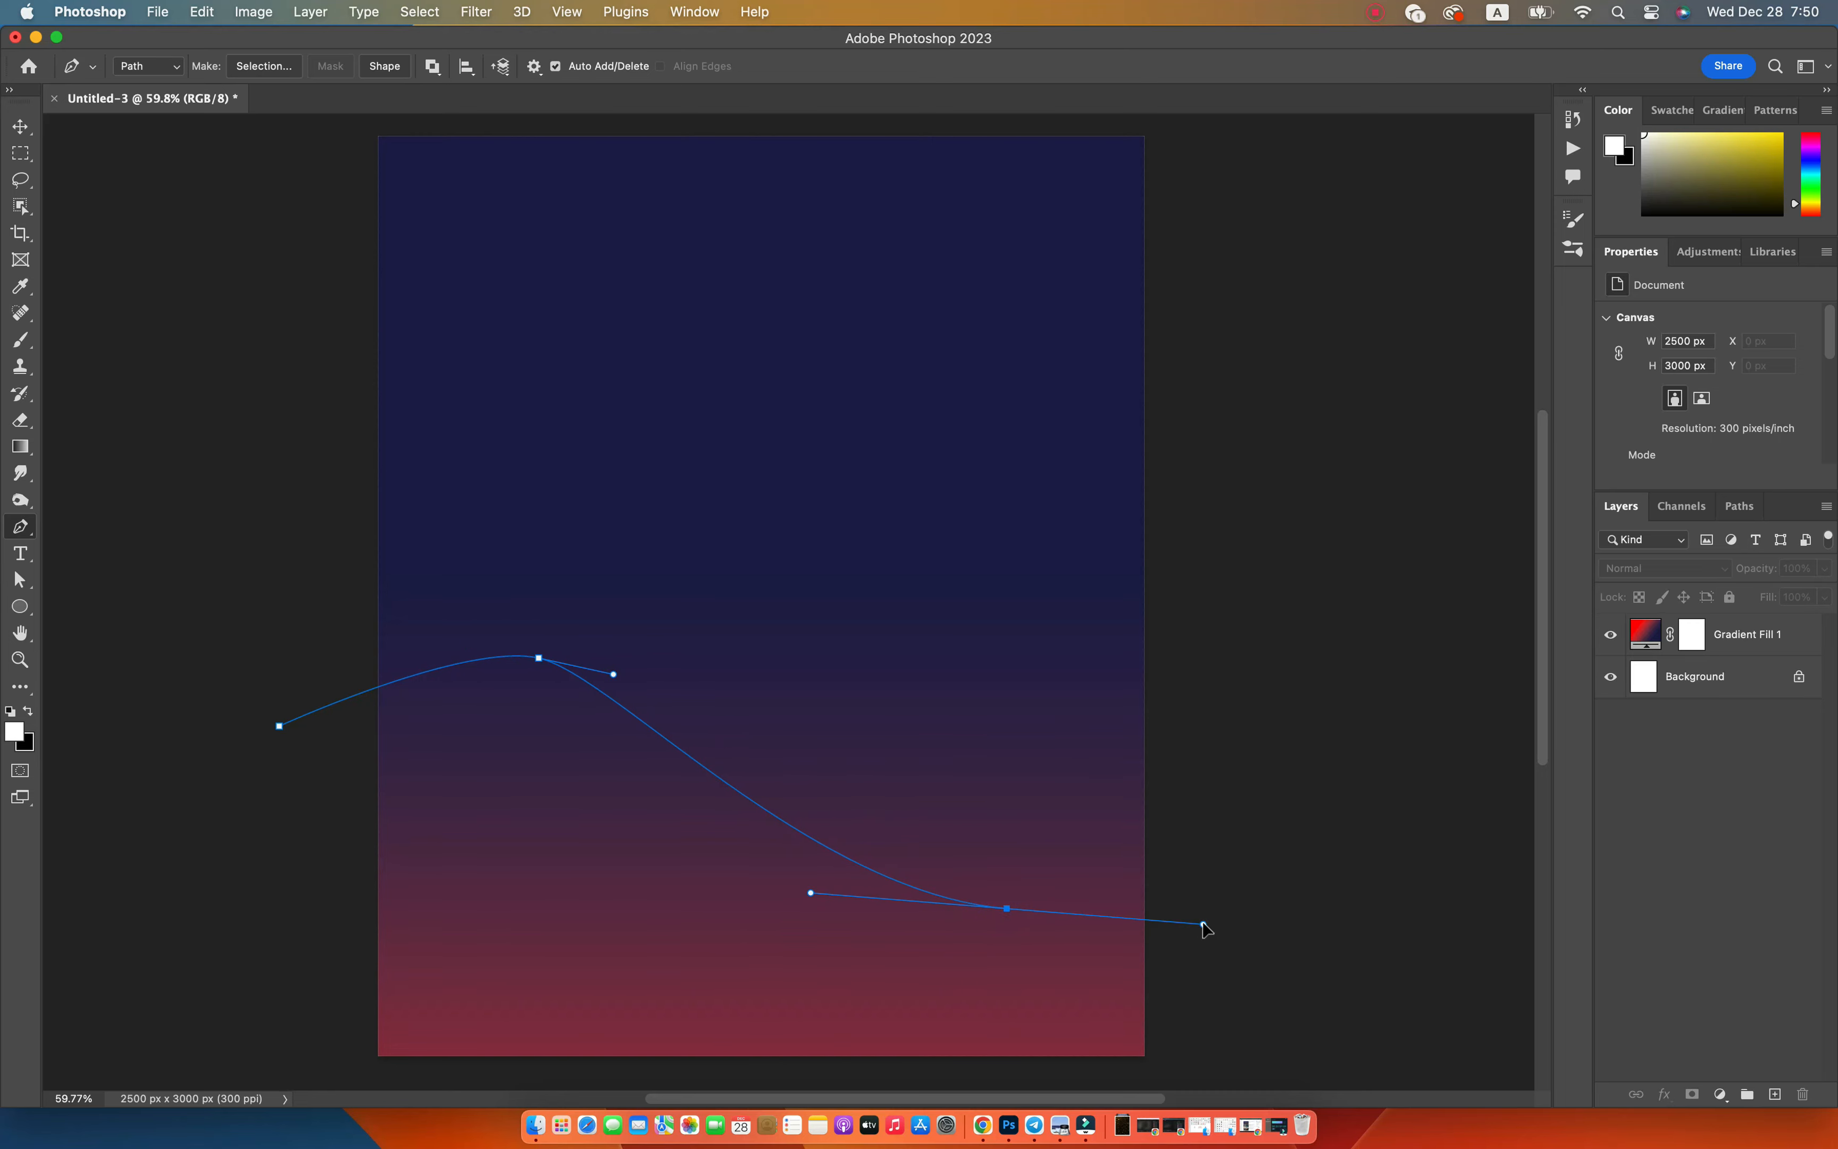
pyautogui.click(1266, 915)
pyautogui.scroll(-1, 1236, 1042)
pyautogui.click(1234, 1037)
pyautogui.click(334, 1053)
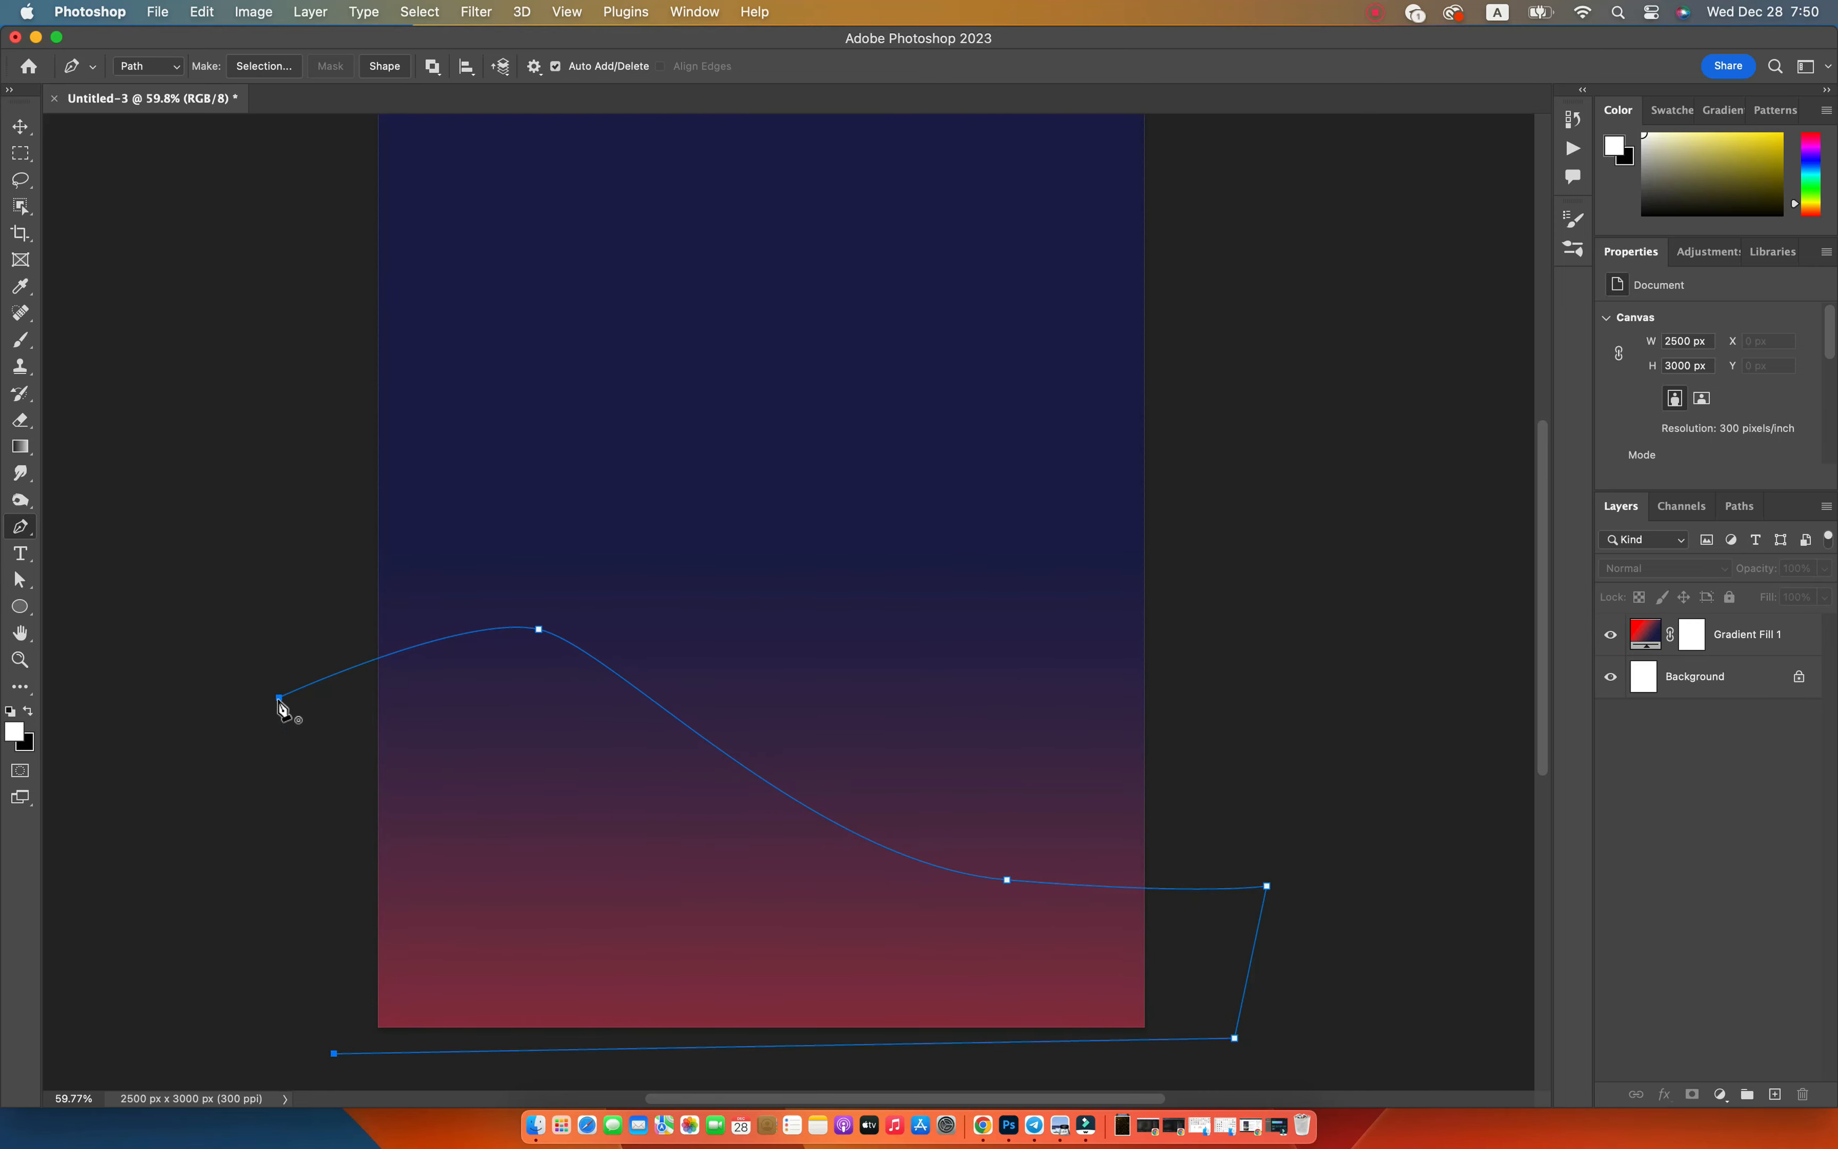
pyautogui.click(280, 697)
# Reshape the hill path by lowering its crest and outer starting anchor and smoothing the curve into the valley.
pyautogui.press('a')
pyautogui.click(538, 631)
pyautogui.moveTo(536, 633); pyautogui.dragTo(547, 675)
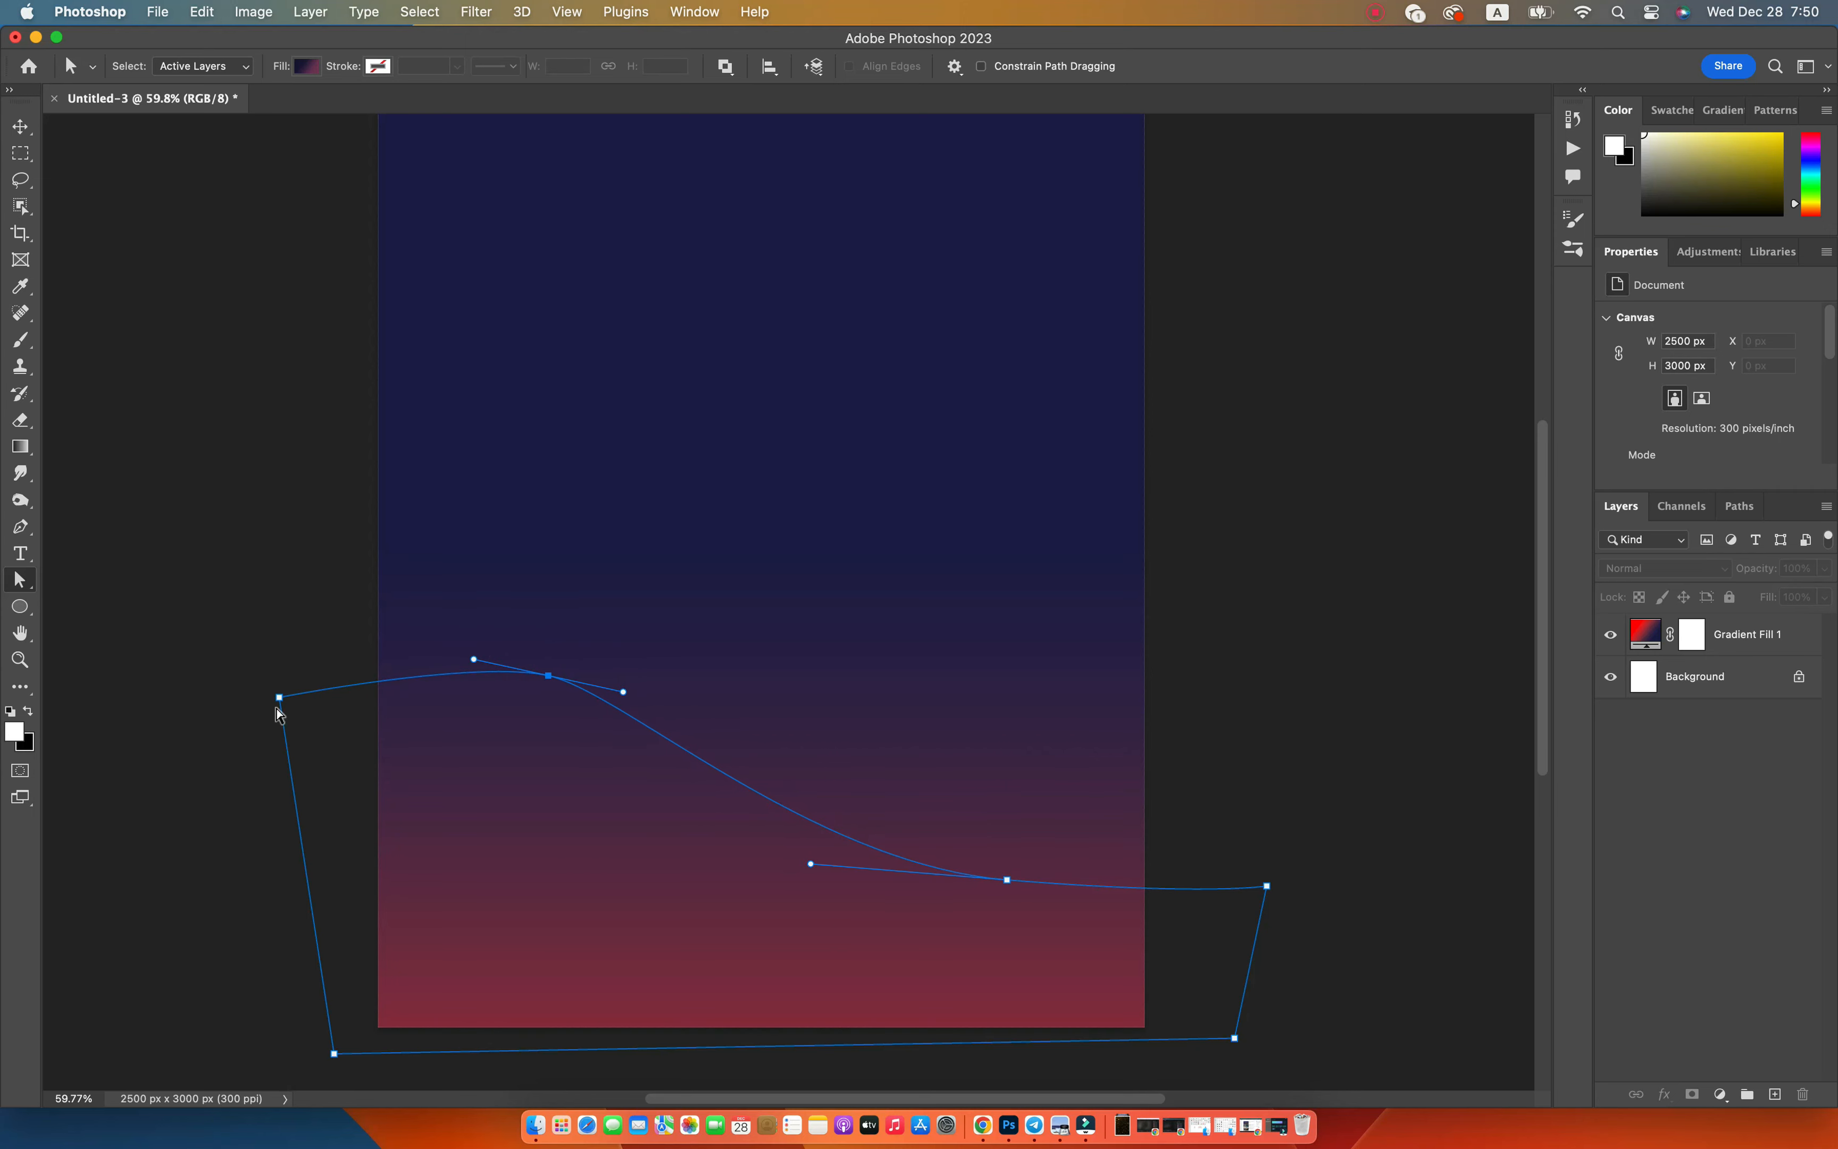
pyautogui.moveTo(278, 698); pyautogui.dragTo(224, 794)
pyautogui.moveTo(546, 675); pyautogui.dragTo(446, 714)
pyautogui.moveTo(559, 723); pyautogui.dragTo(681, 723)
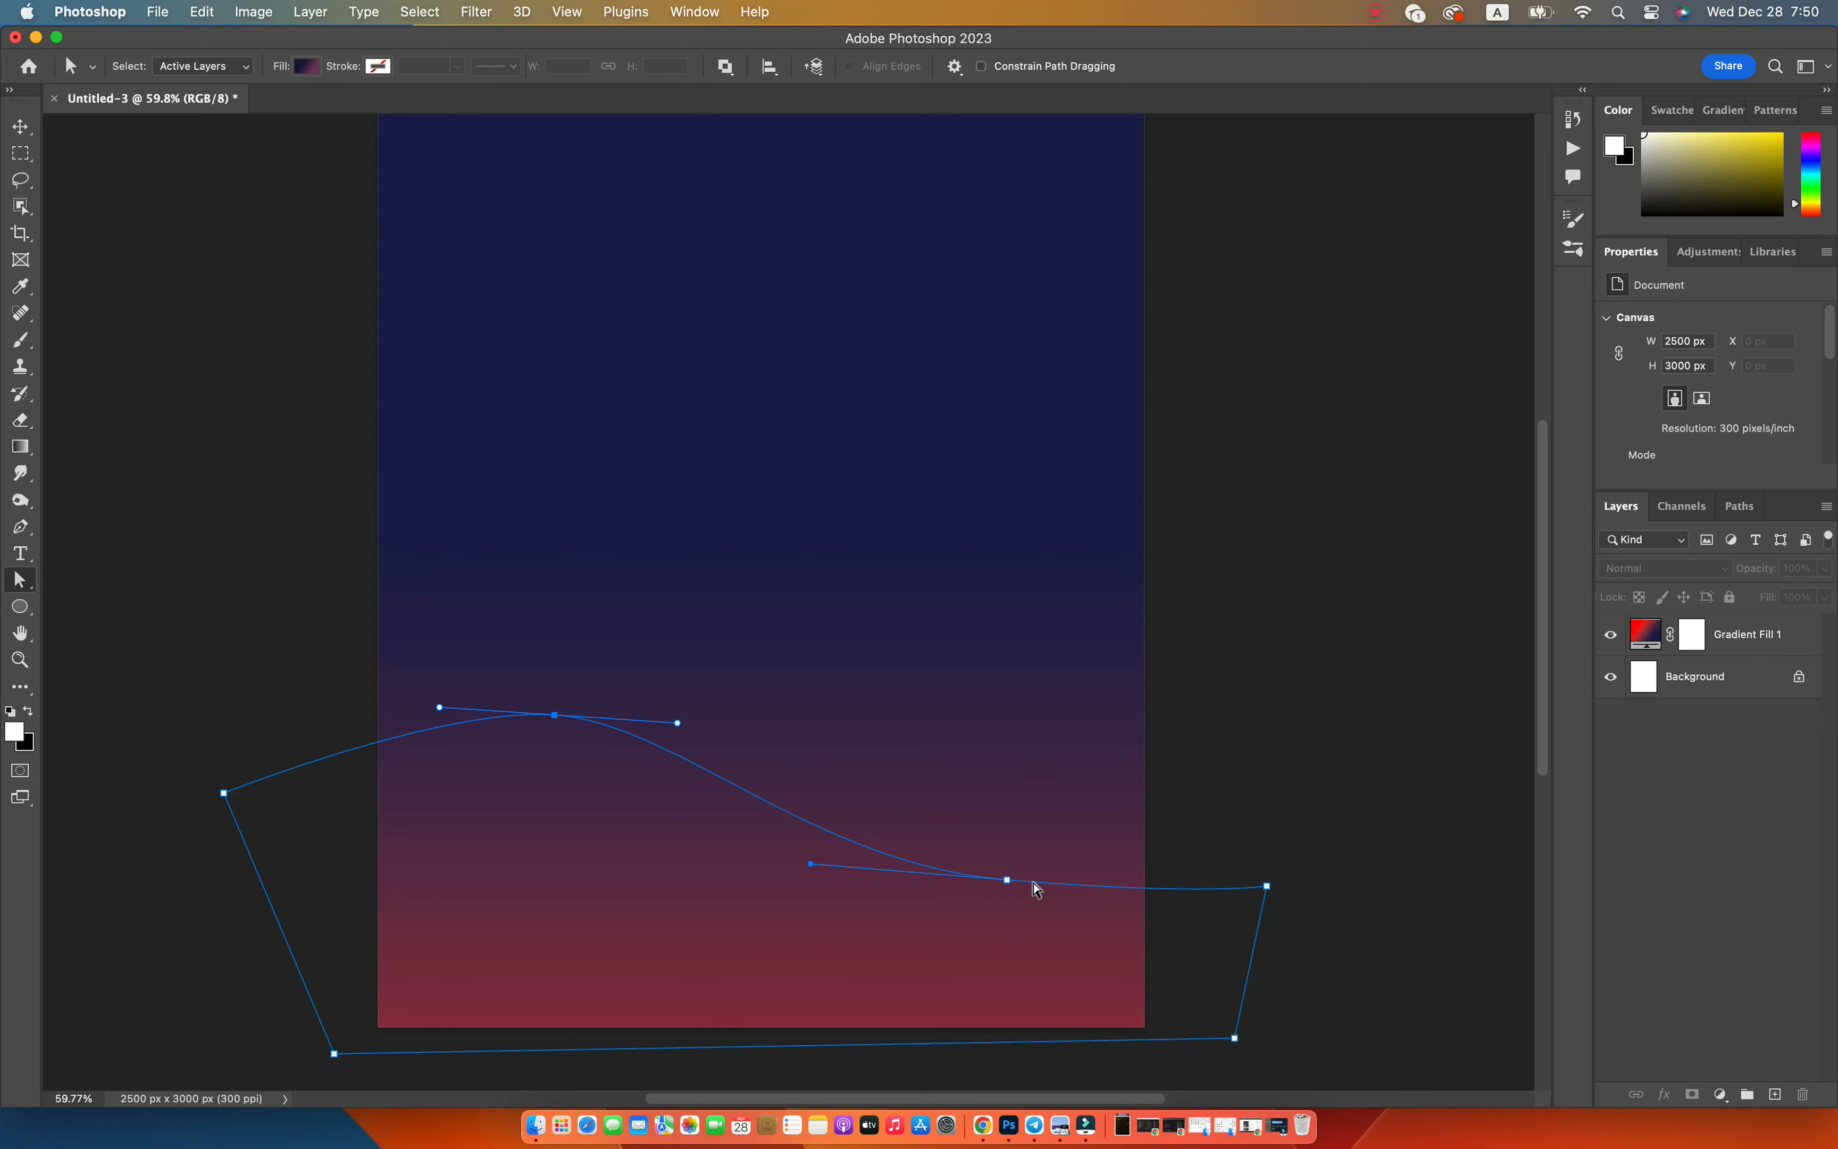
pyautogui.moveTo(1035, 889); pyautogui.dragTo(786, 897)
pyautogui.click(795, 893)
pyautogui.click(1071, 905)
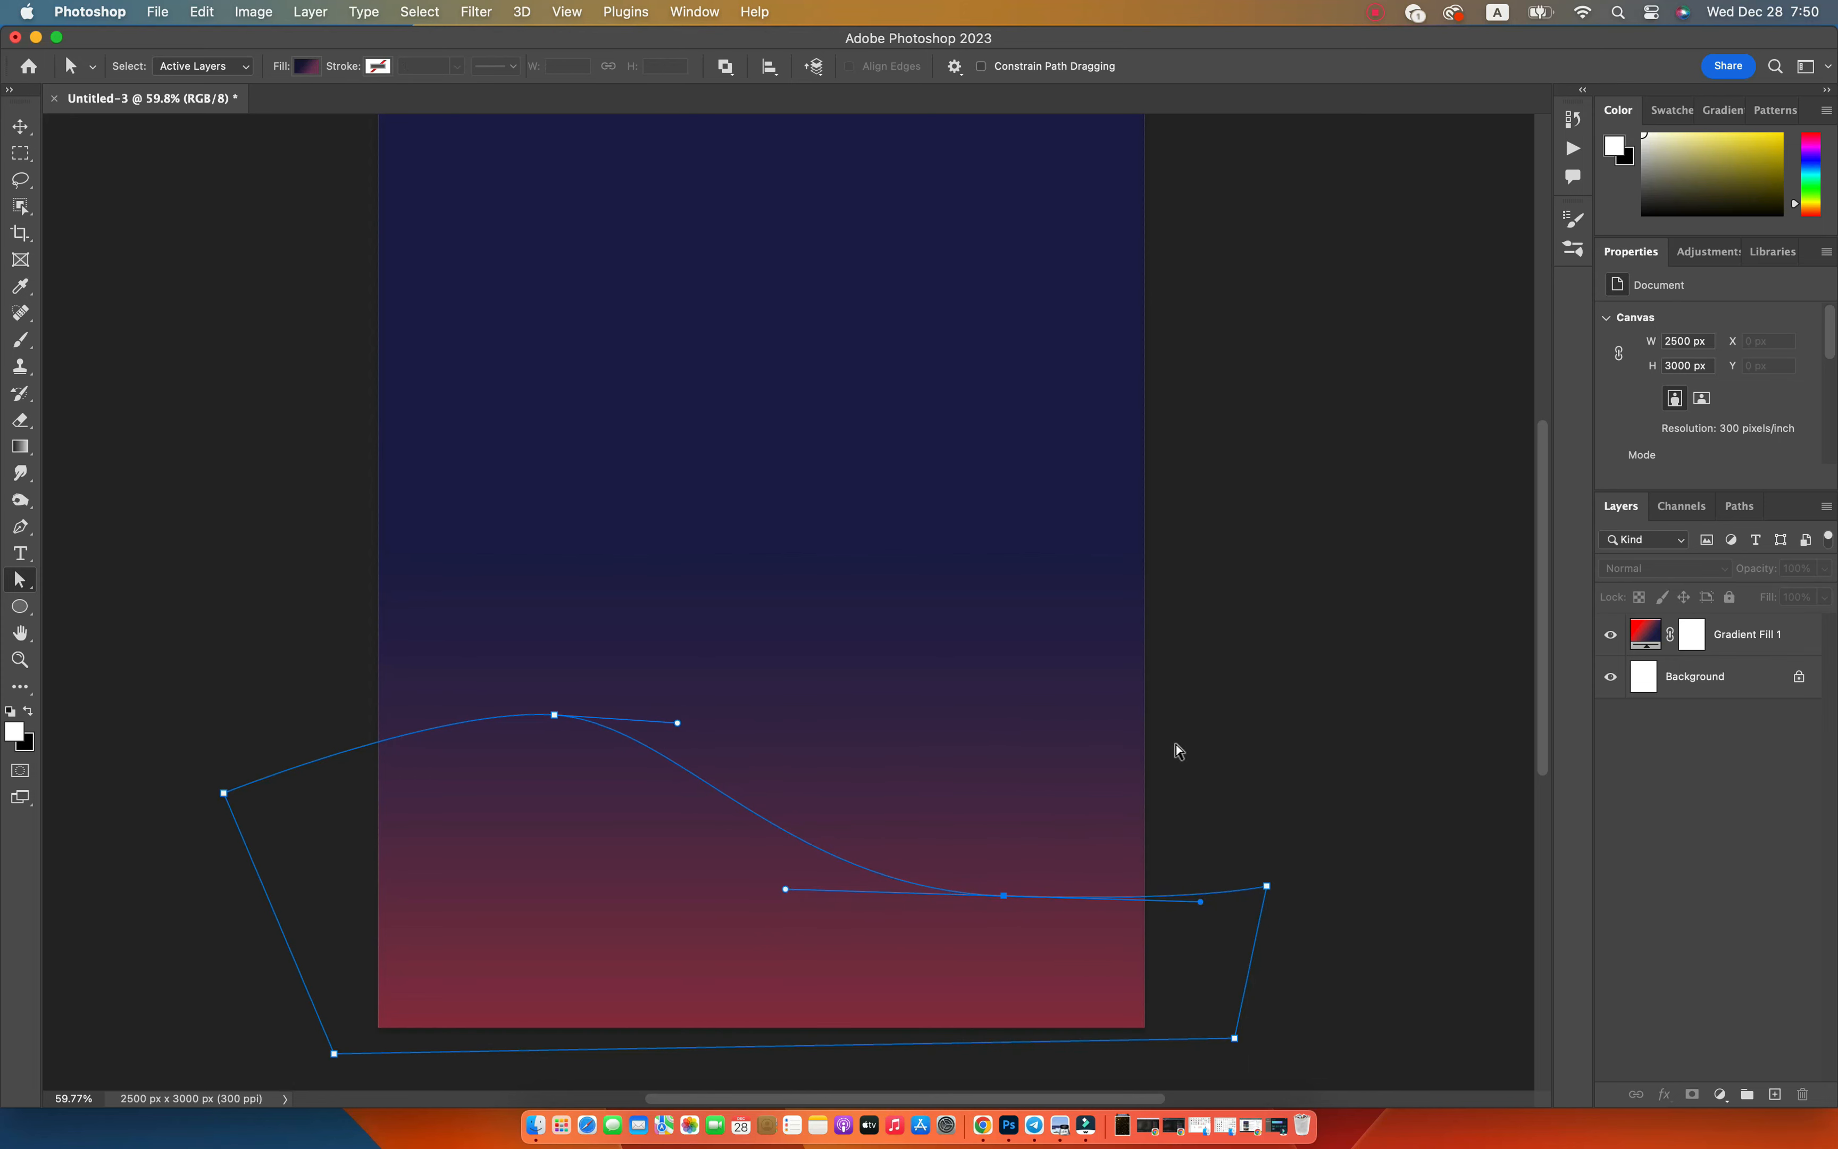
# Fill the hill path with a new gradient layer using the foreground-to-background preset and the Radial style.
pyautogui.click(1720, 1093)
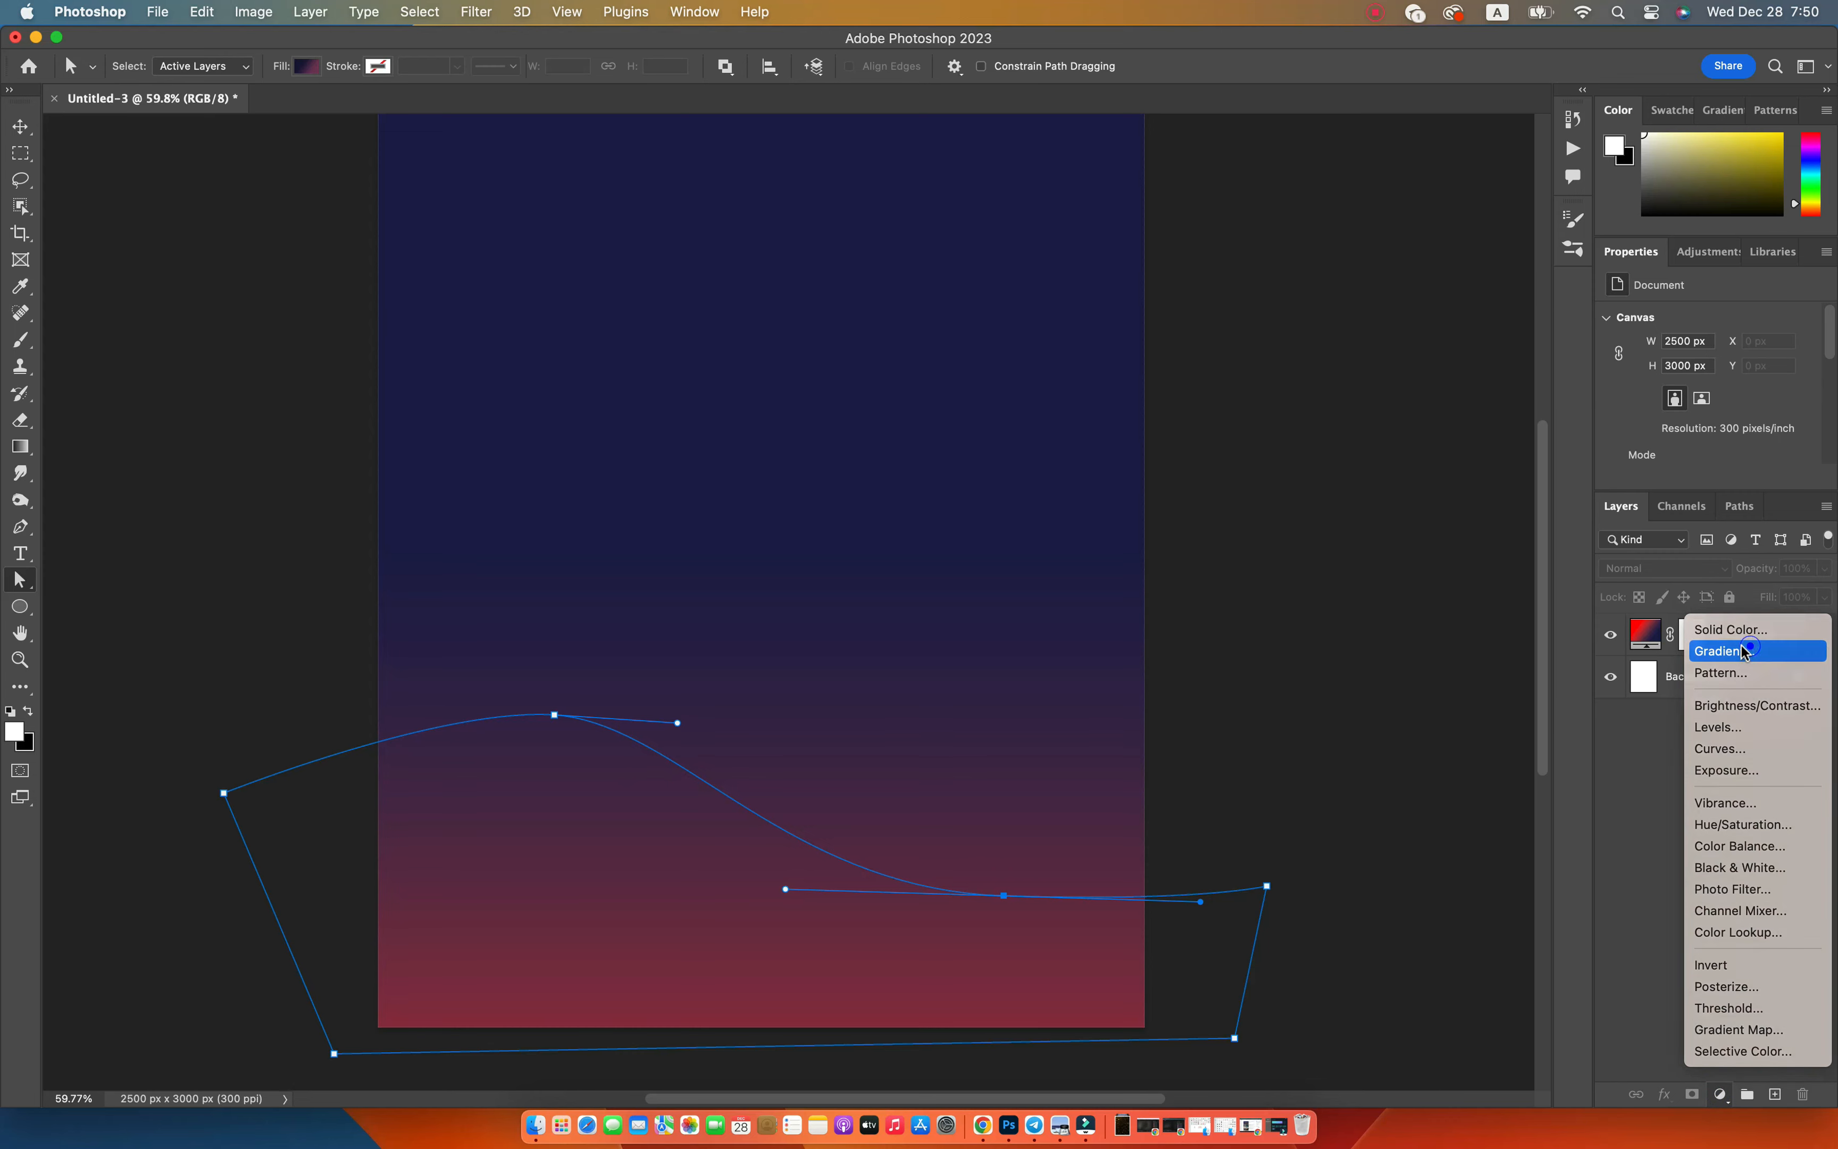
pyautogui.click(1717, 651)
pyautogui.click(1320, 160)
pyautogui.click(943, 135)
pyautogui.click(980, 164)
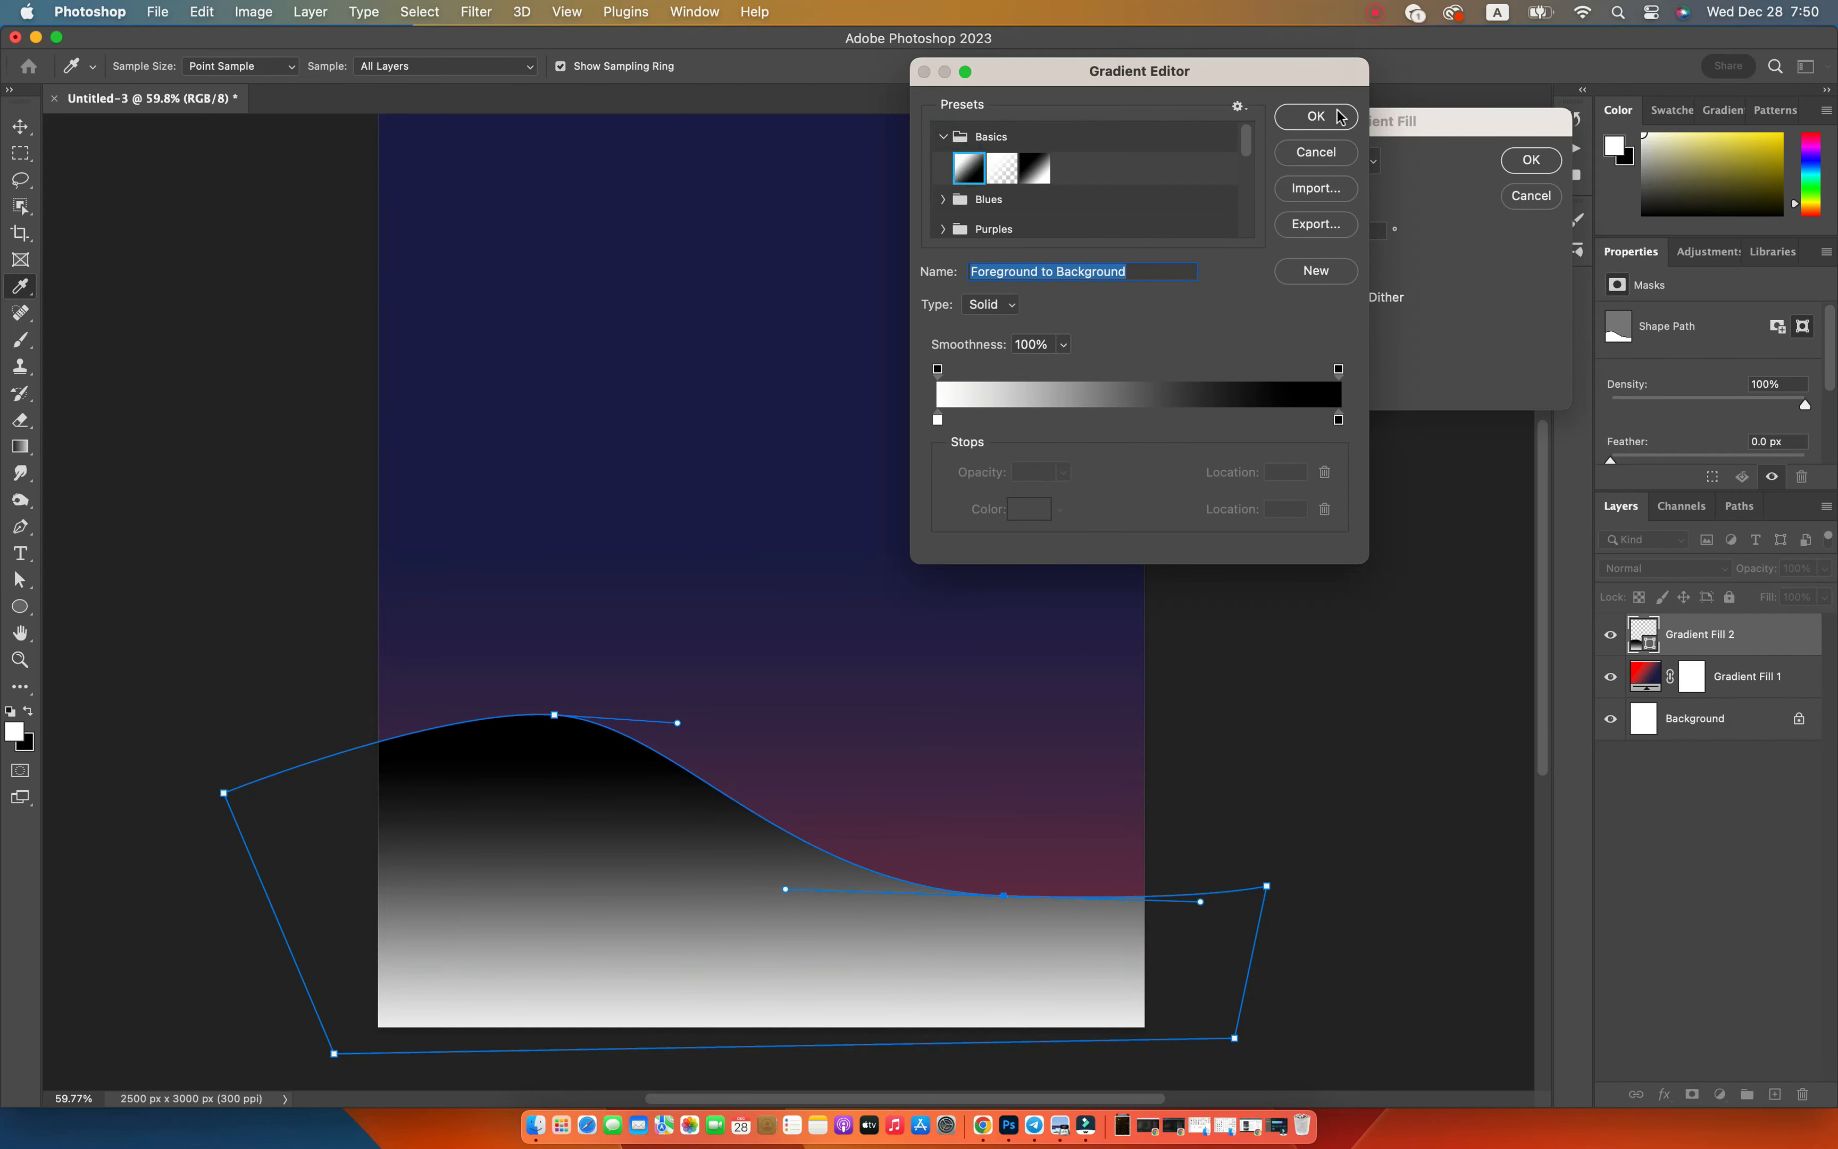
pyautogui.click(1325, 120)
pyautogui.click(1291, 194)
pyautogui.click(1278, 210)
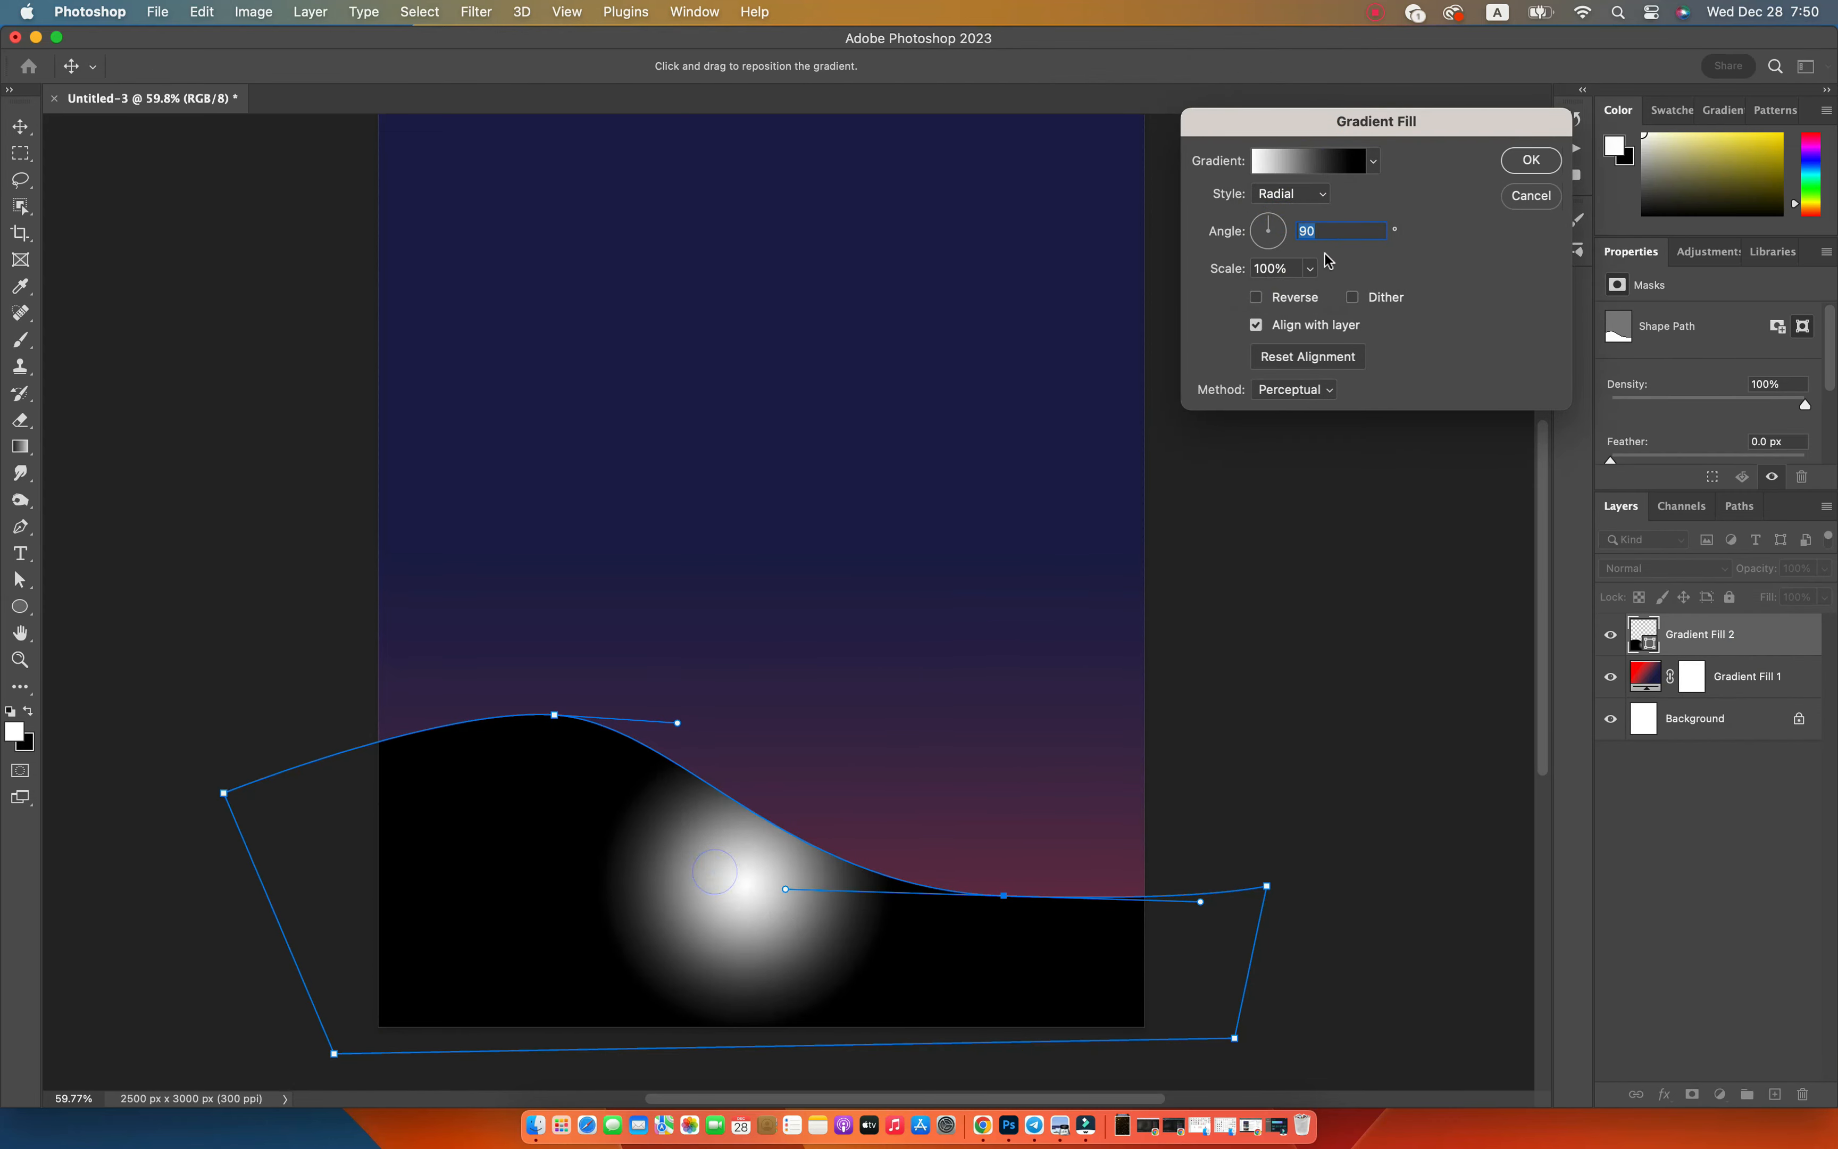
# Set the hill gradient's starting color stop to purple 8119d1.
pyautogui.click(1310, 161)
pyautogui.click(937, 419)
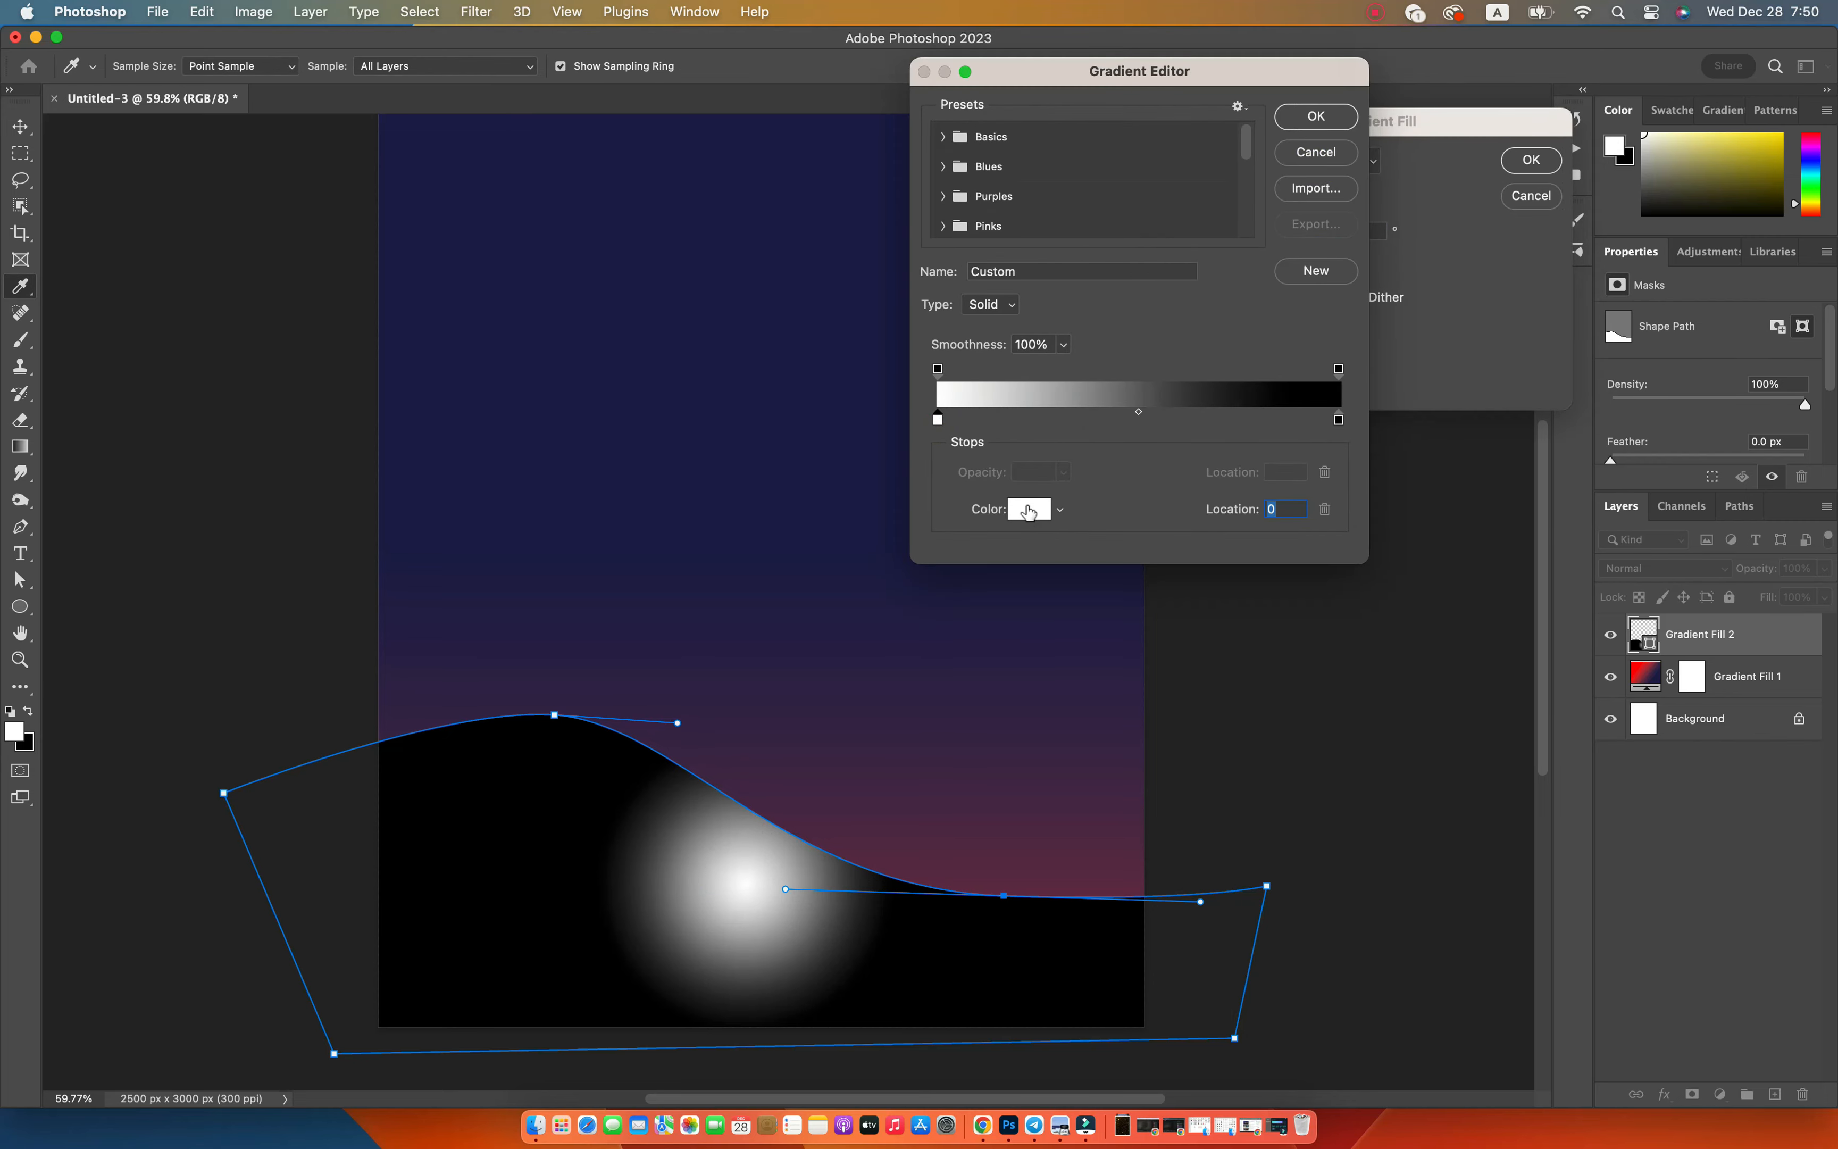
pyautogui.click(1029, 509)
pyautogui.moveTo(1351, 240); pyautogui.dragTo(1352, 229)
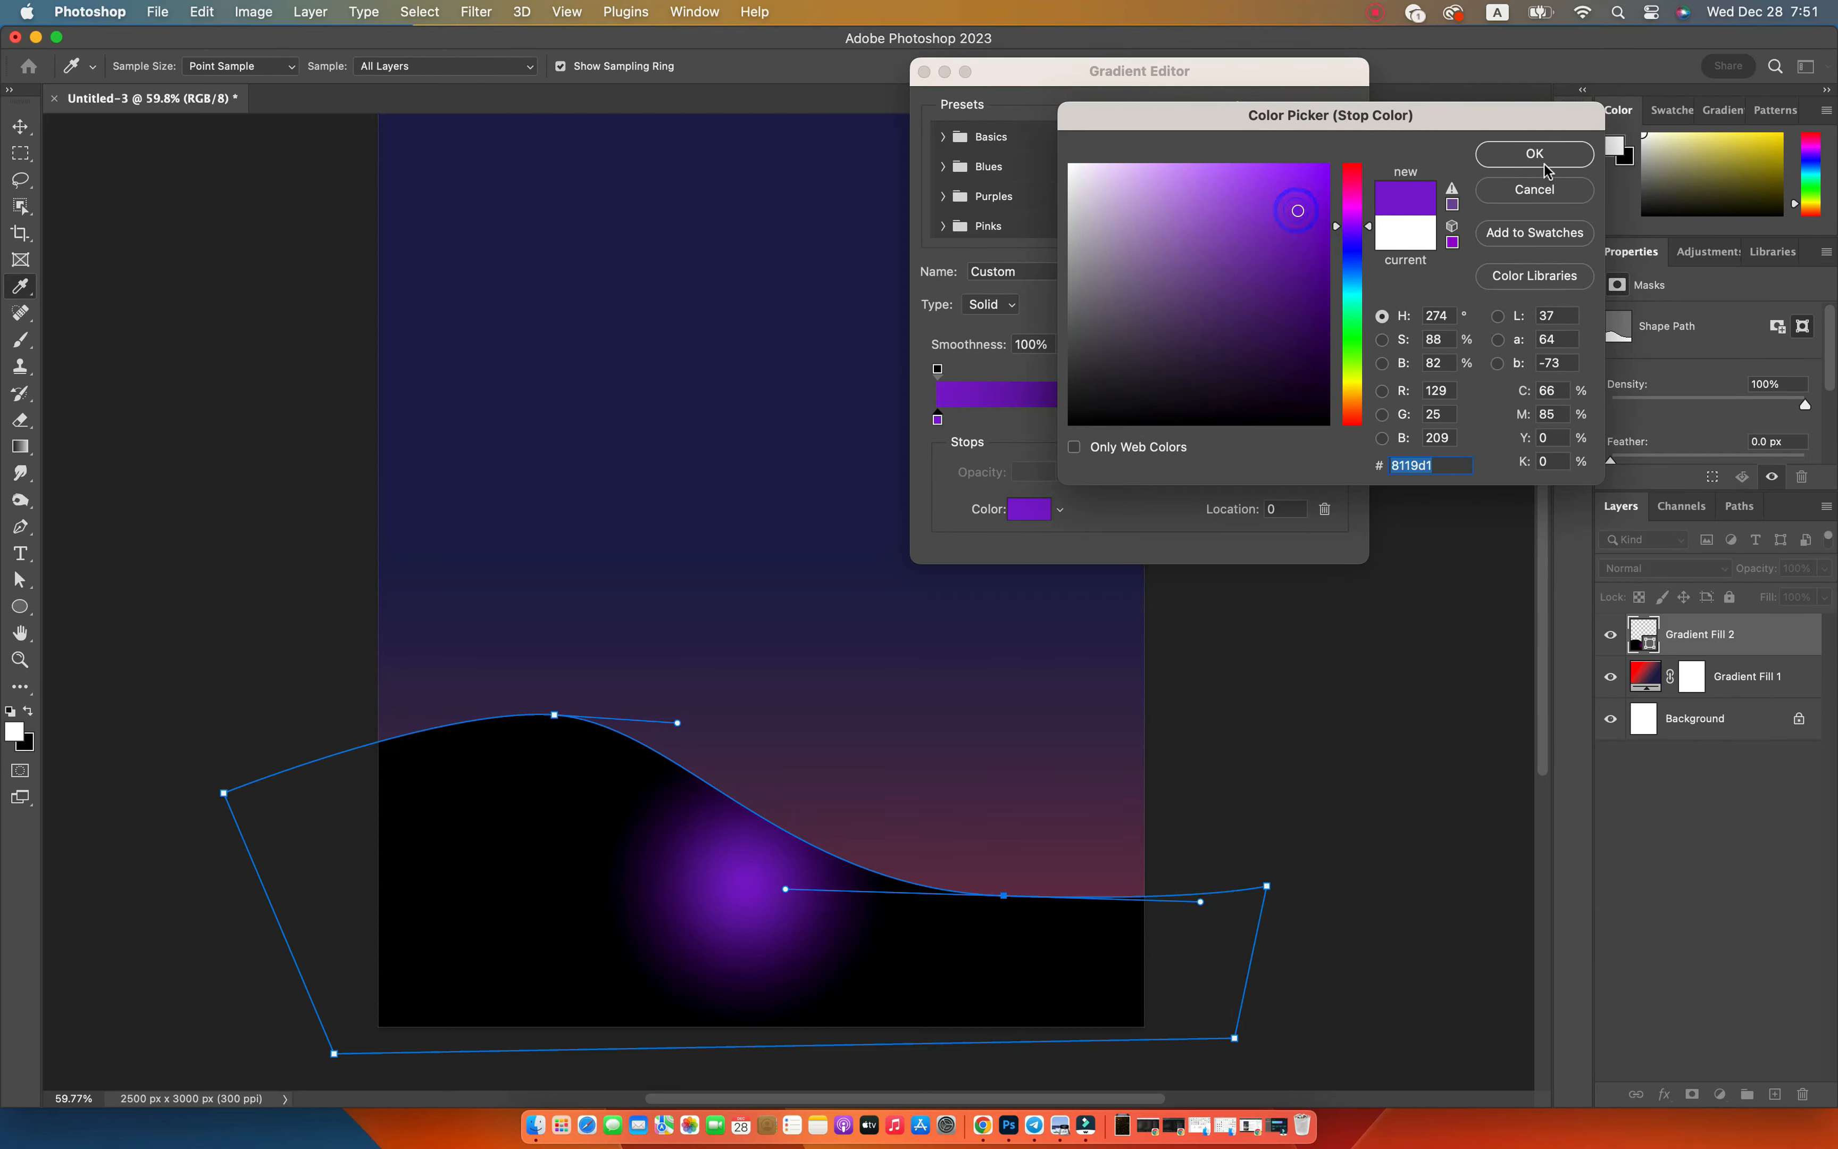
pyautogui.click(1534, 154)
# Set the hill gradient's ending color stop to very dark purple 150f2b.
pyautogui.click(1338, 419)
pyautogui.click(1029, 508)
pyautogui.click(1352, 234)
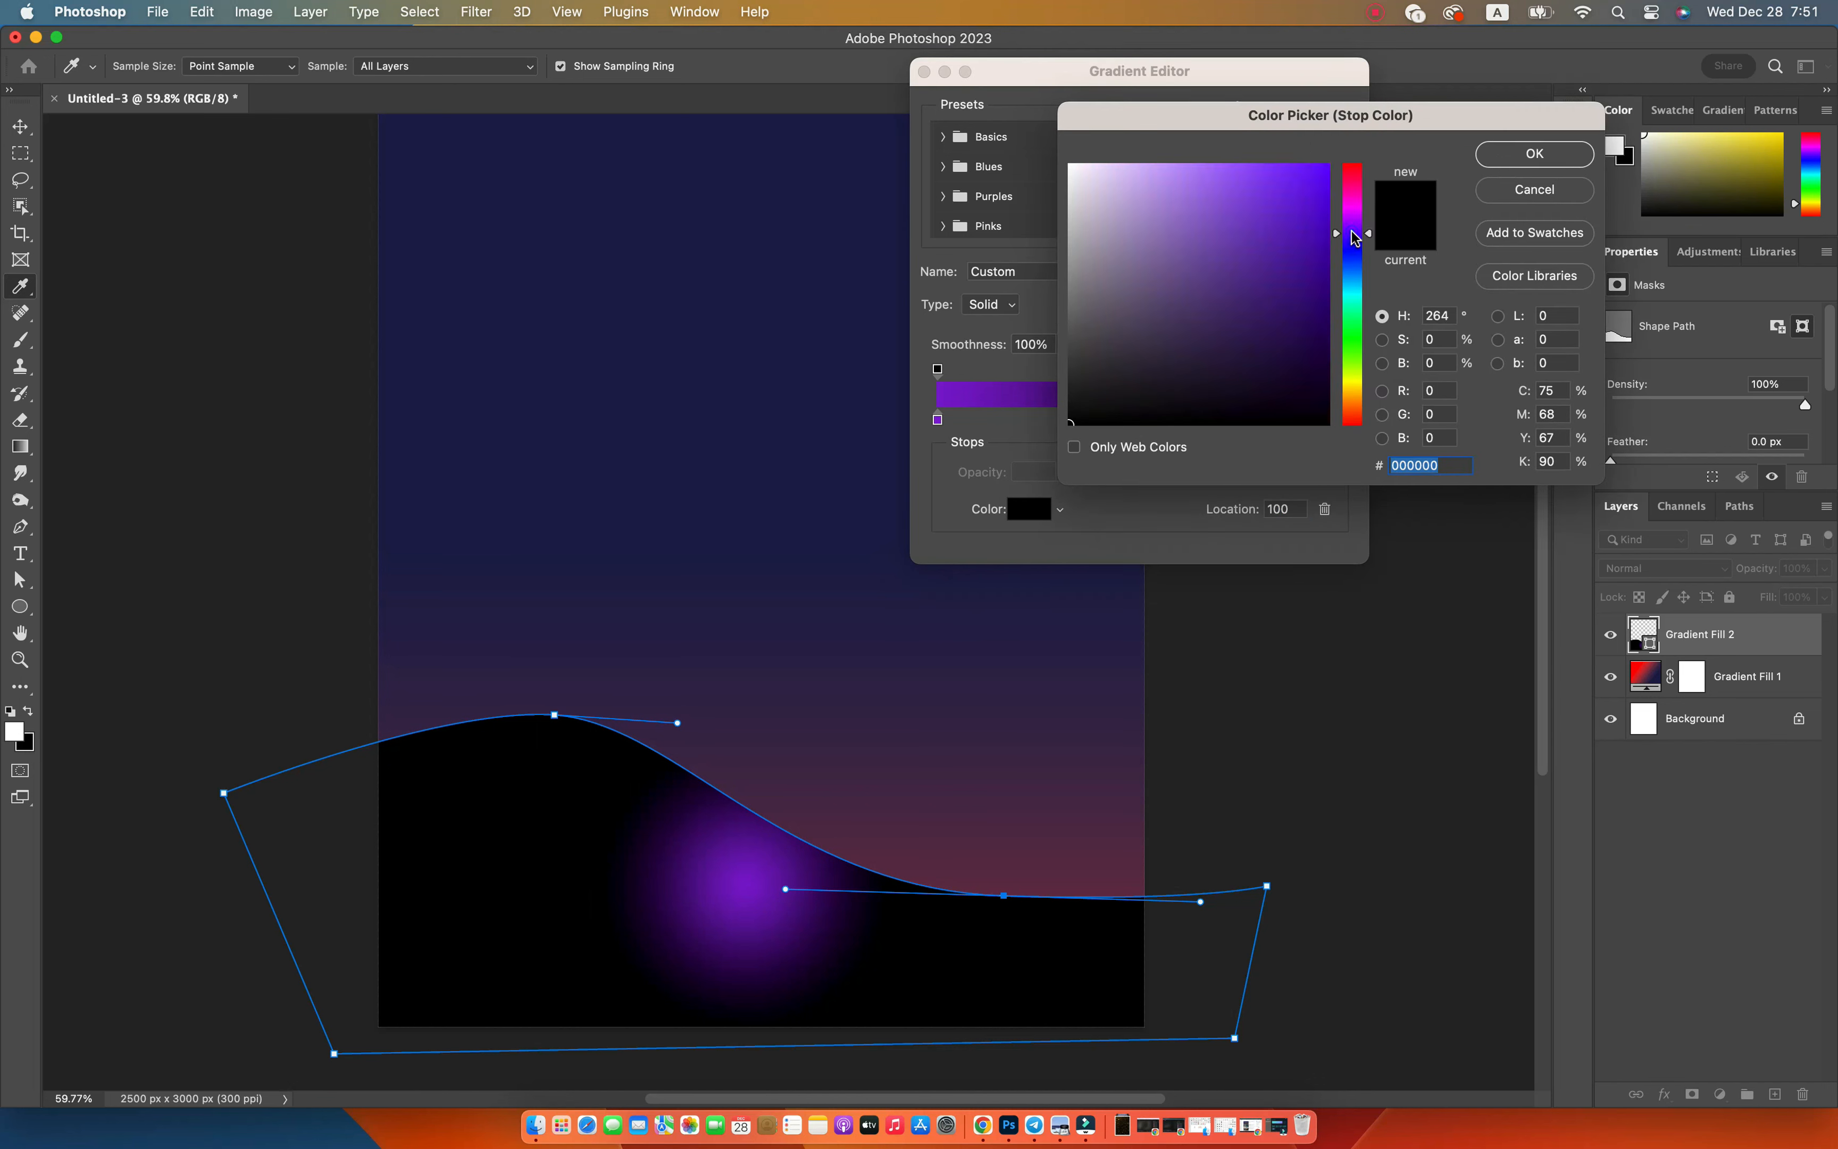
pyautogui.click(1238, 344)
pyautogui.click(1353, 252)
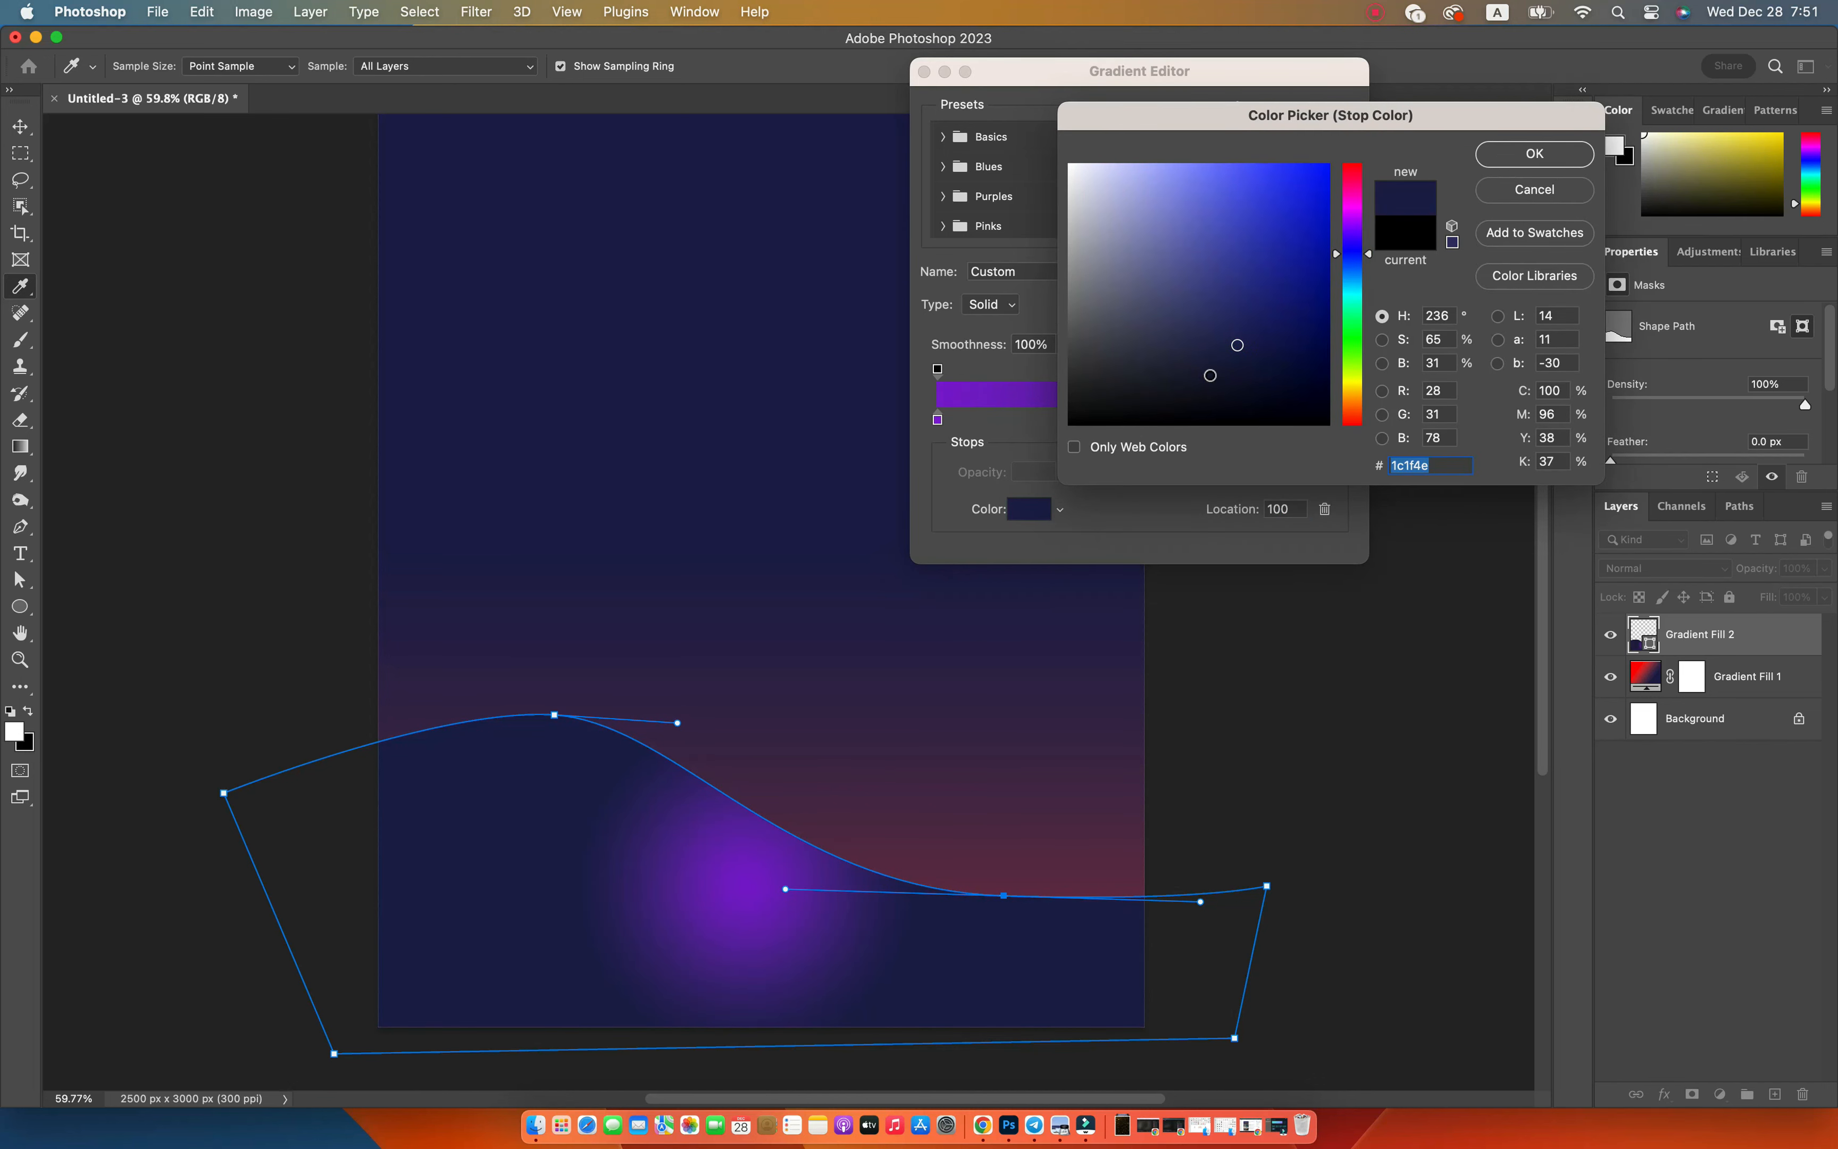
pyautogui.moveTo(1209, 376)
pyautogui.mouseDown()
pyautogui.moveTo(1204, 390)
pyautogui.moveTo(1229, 386)
pyautogui.mouseUp()
pyautogui.click(1355, 241)
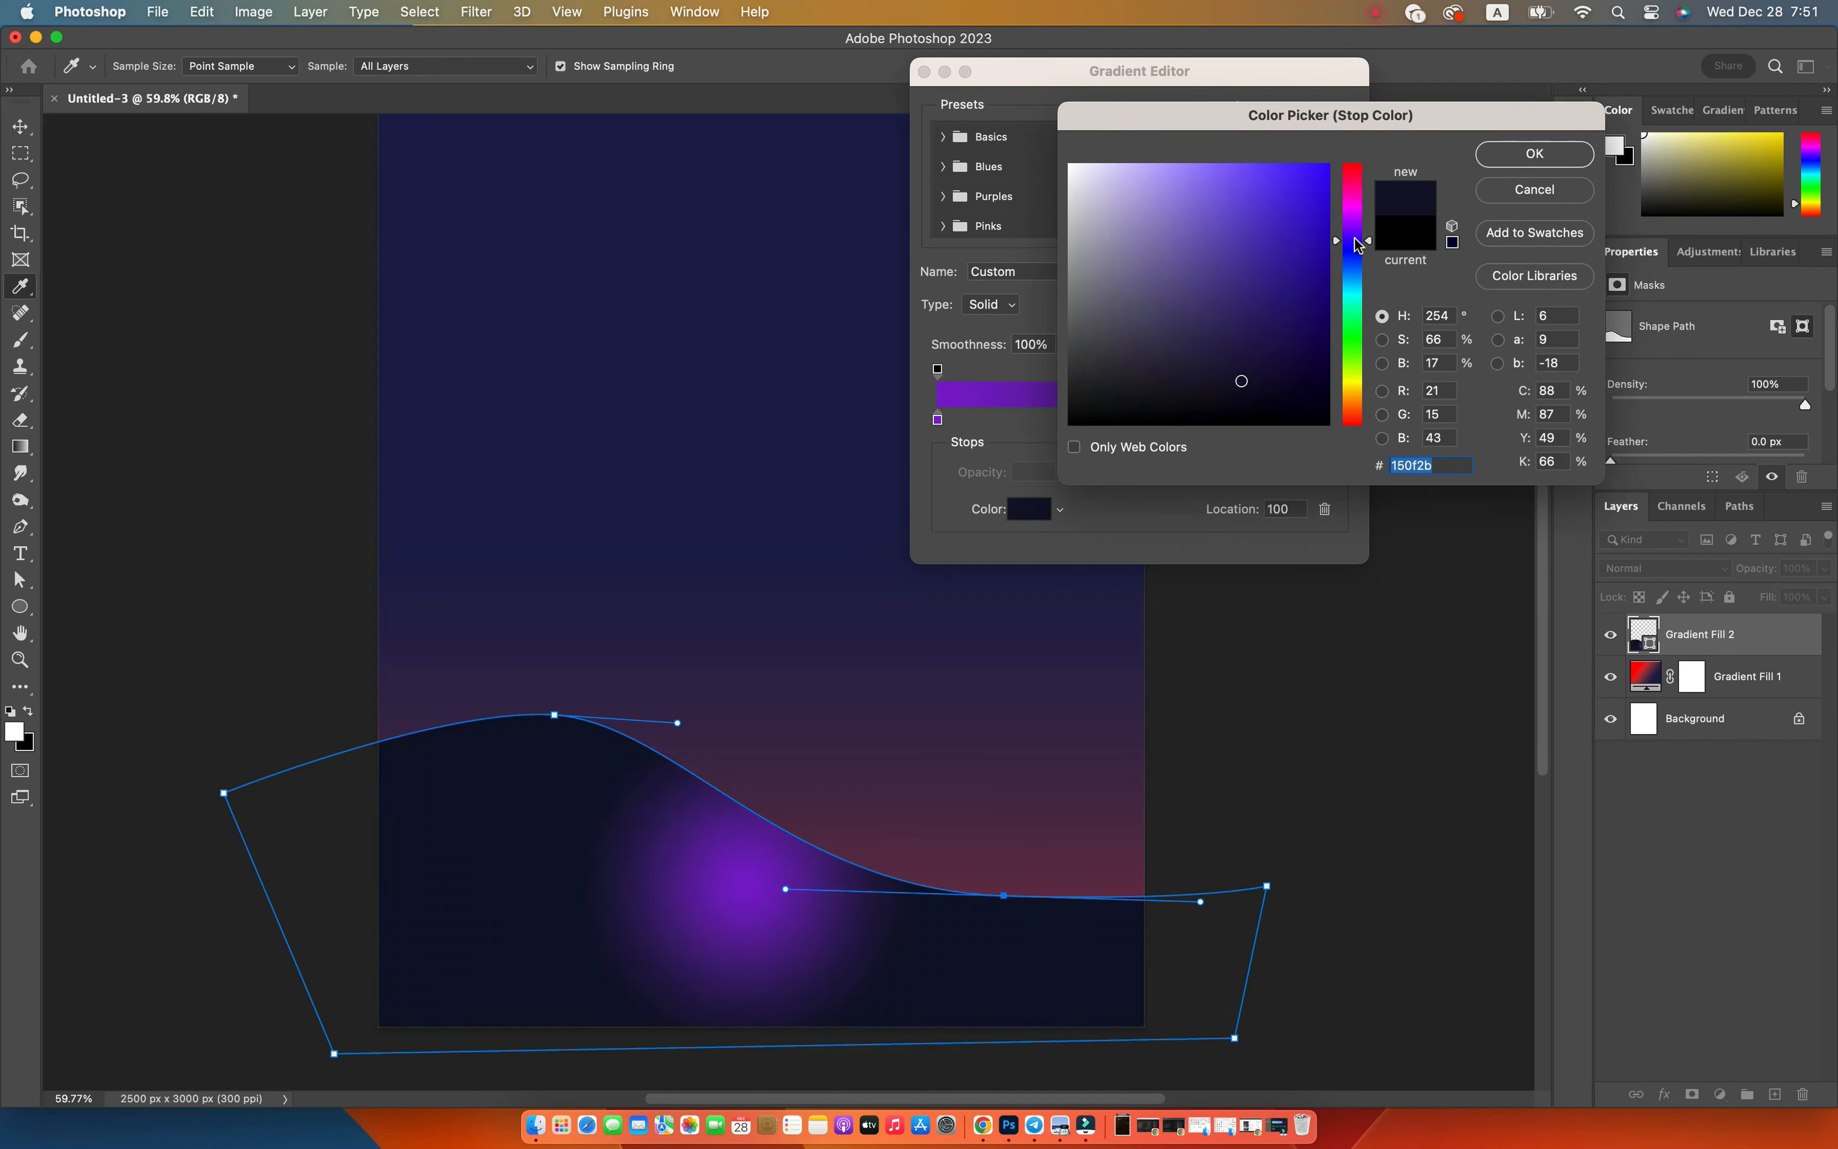
pyautogui.click(1534, 153)
# Set the hill gradient's starting color stop to pink ff4699 and apply the fill.
pyautogui.click(937, 420)
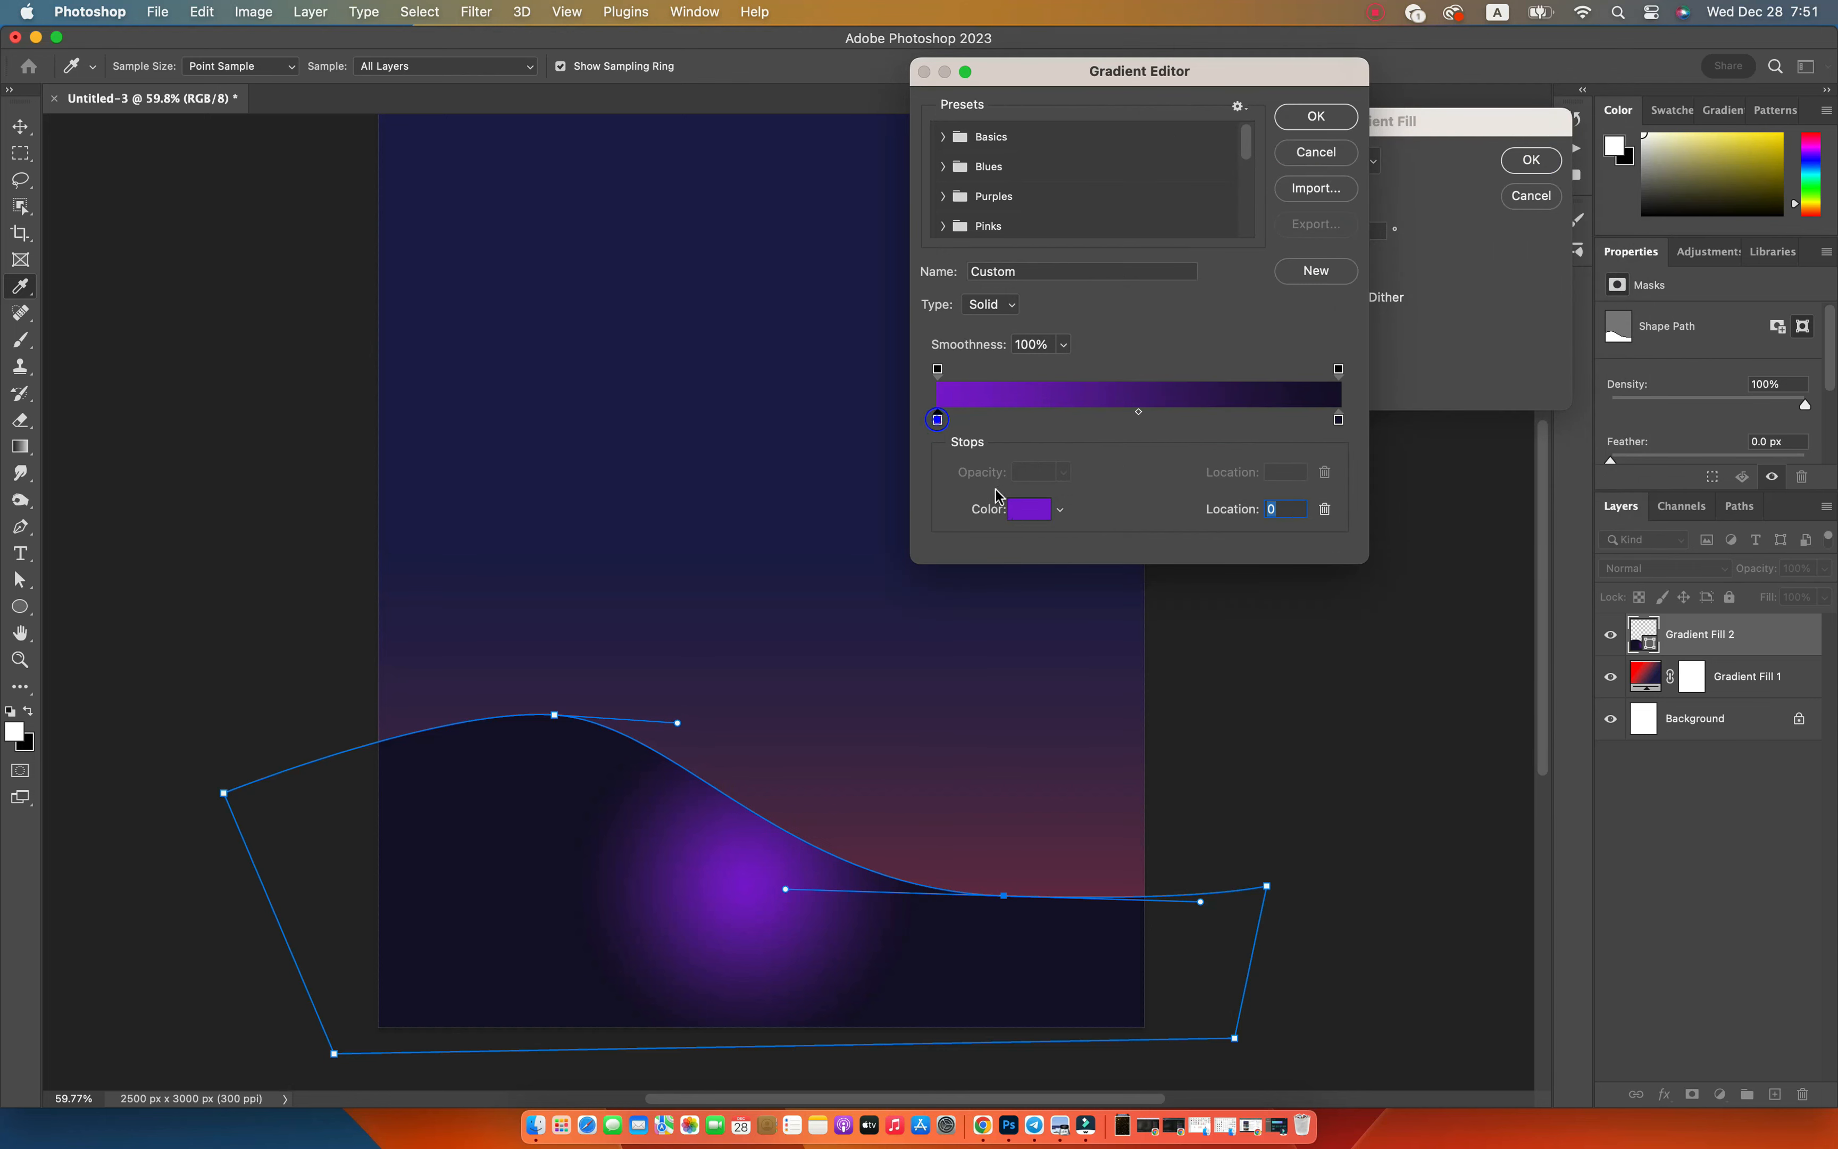
pyautogui.click(1029, 508)
pyautogui.click(1356, 189)
pyautogui.moveTo(1355, 186); pyautogui.dragTo(1355, 181)
pyautogui.moveTo(1273, 181); pyautogui.dragTo(1264, 161)
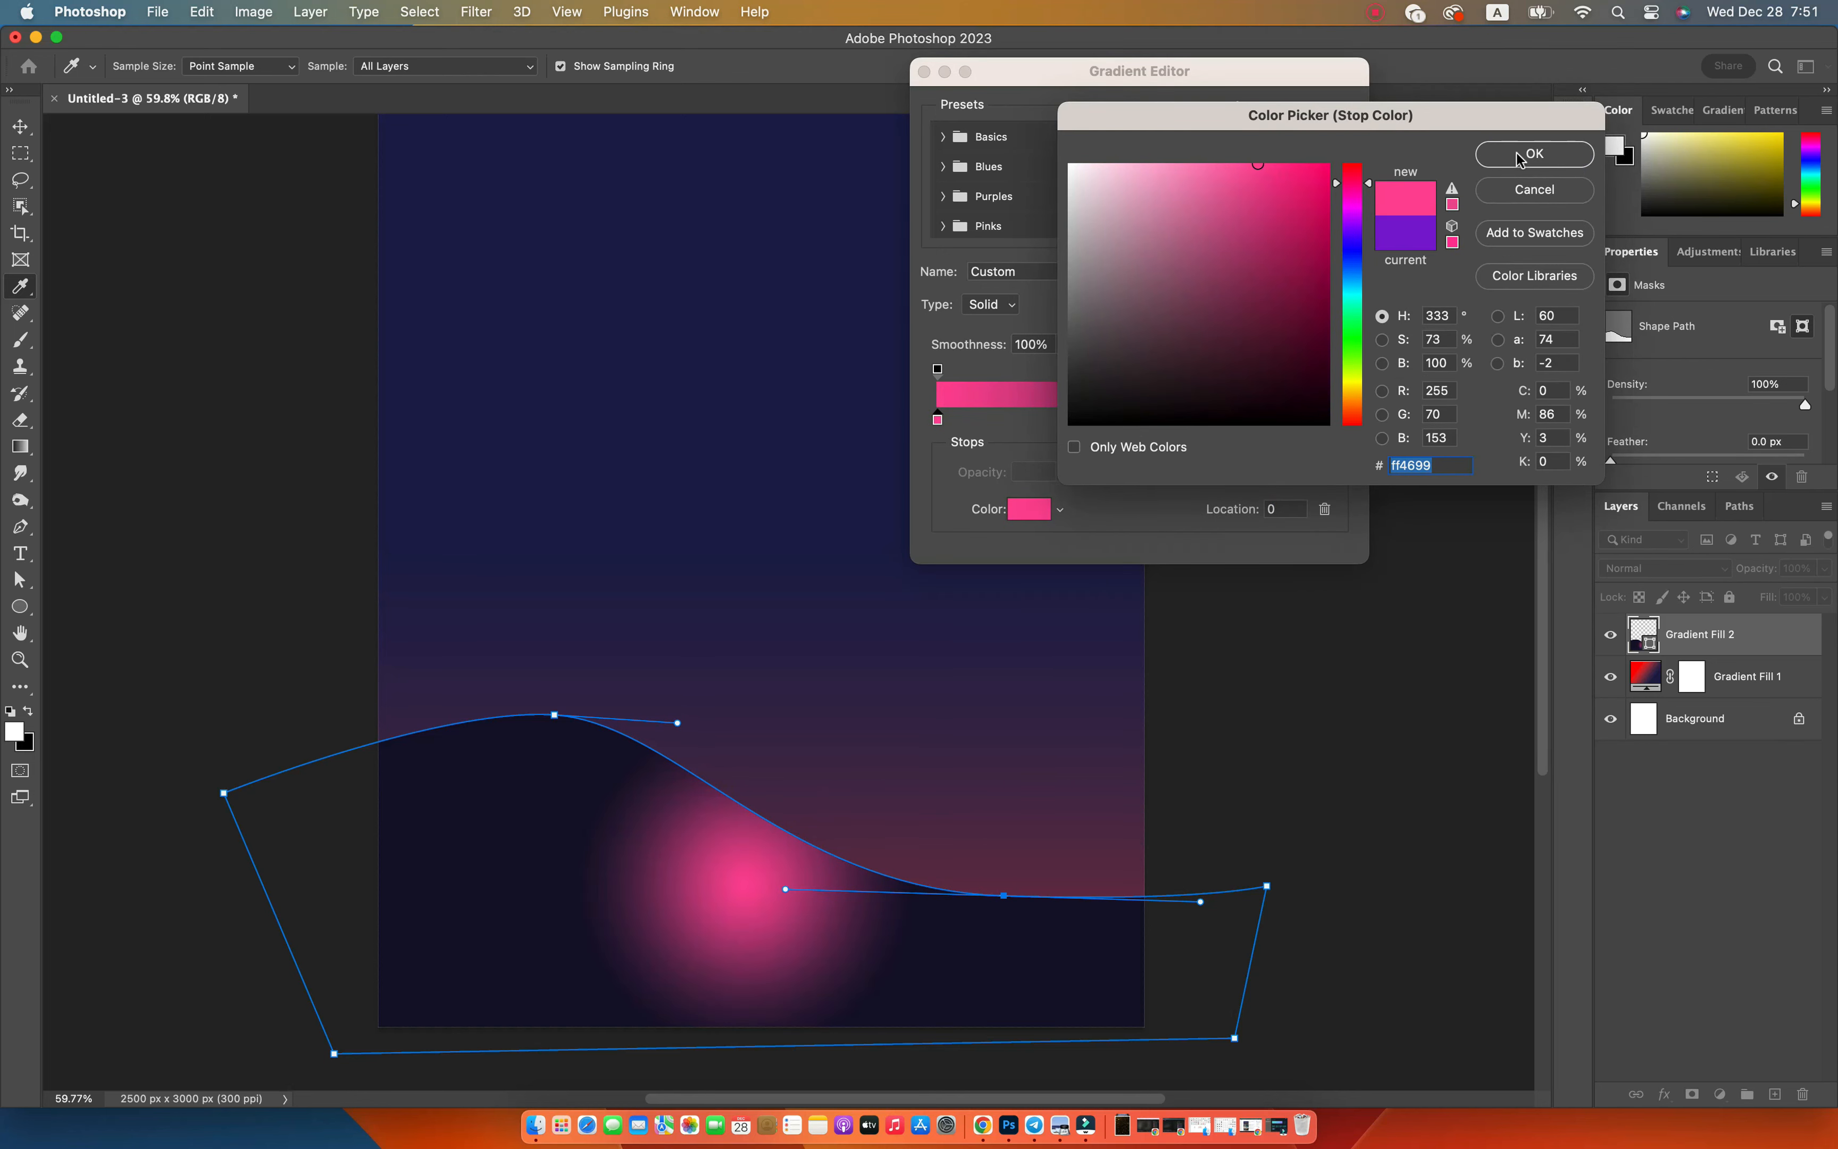
pyautogui.click(1524, 156)
pyautogui.click(1315, 118)
pyautogui.click(1531, 160)
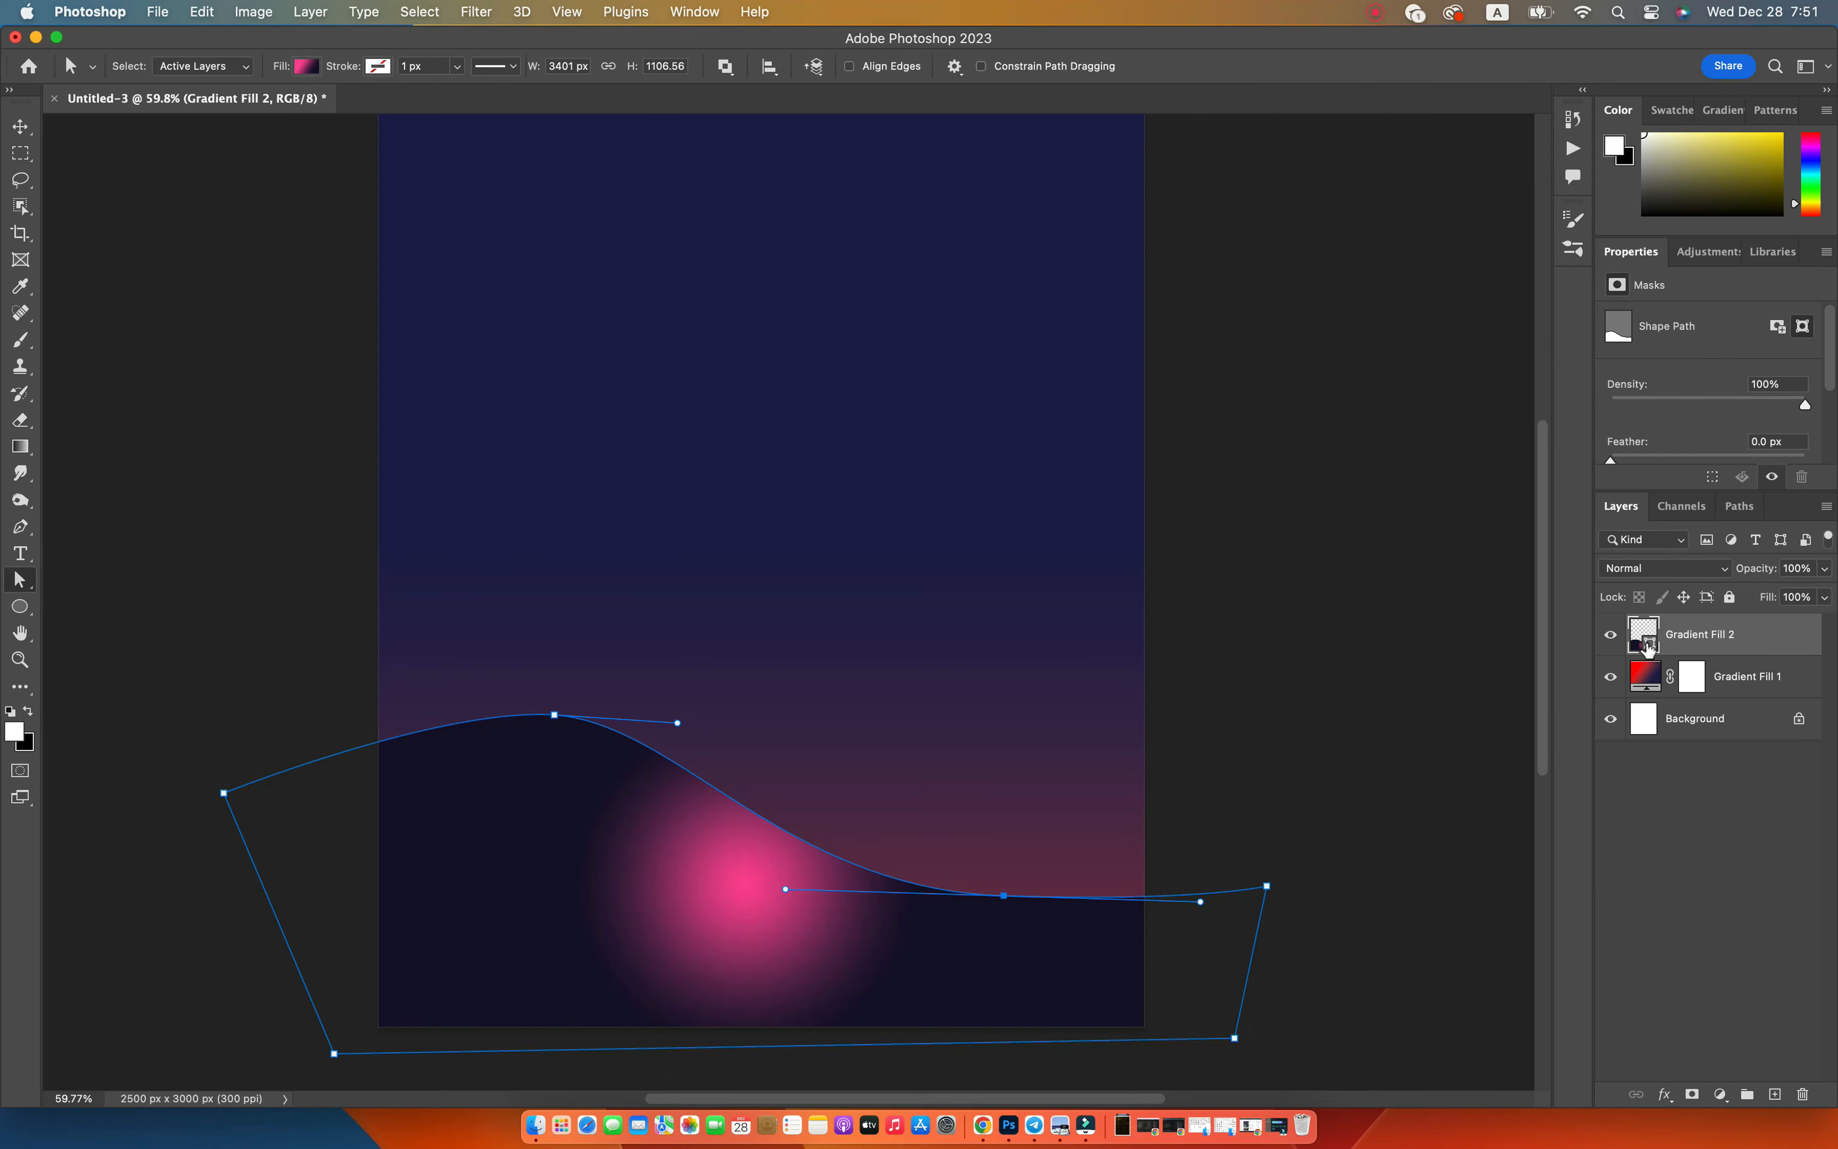
# Move the hill's radial glow to the middle of its downward slope and set the gradient scale to 235%.
pyautogui.doubleClick(1648, 645)
pyautogui.moveTo(689, 935); pyautogui.dragTo(591, 845)
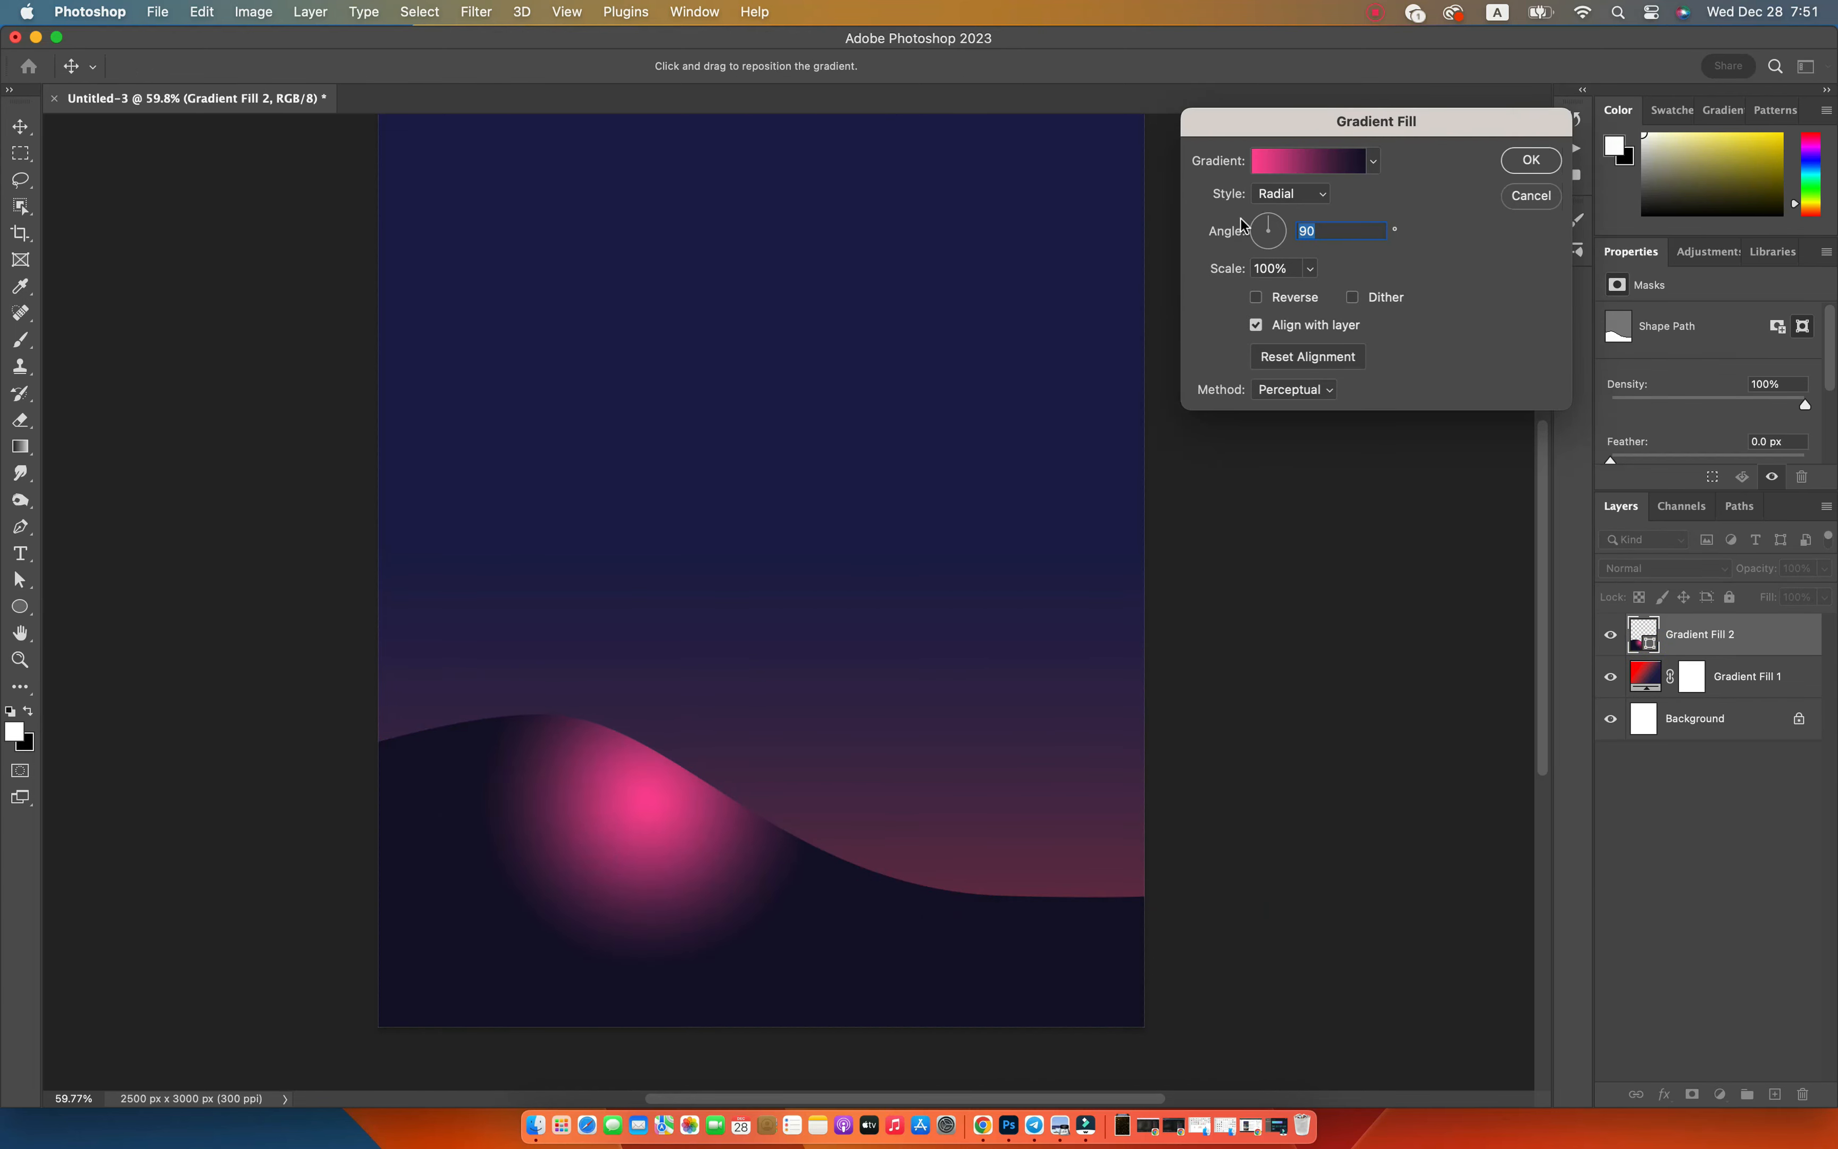
pyautogui.moveTo(1236, 277); pyautogui.dragTo(1341, 279)
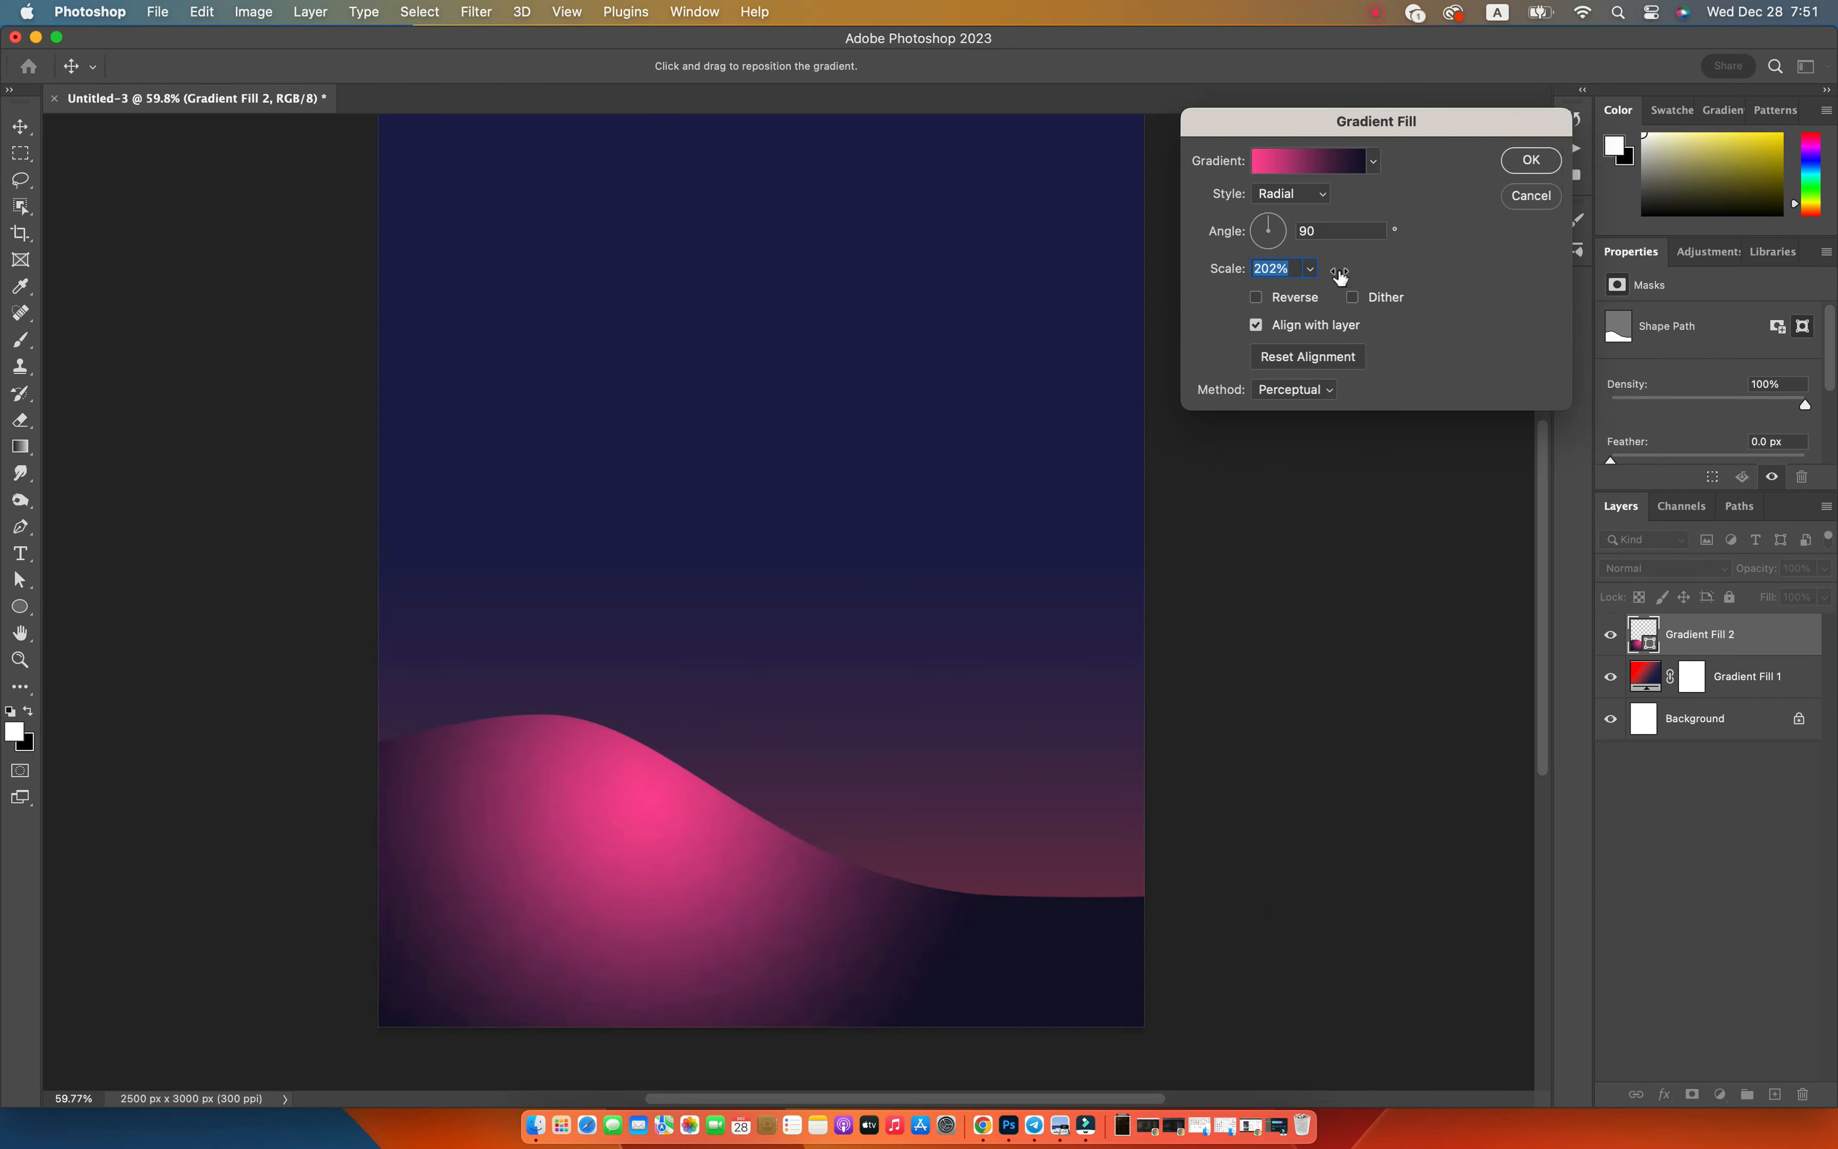
pyautogui.moveTo(621, 811); pyautogui.dragTo(723, 752)
pyautogui.moveTo(1227, 275); pyautogui.dragTo(1346, 199)
# Change the hill gradient's starting color stop to a dark muted plum and apply the fill.
pyautogui.click(1280, 163)
pyautogui.click(937, 421)
pyautogui.click(1025, 509)
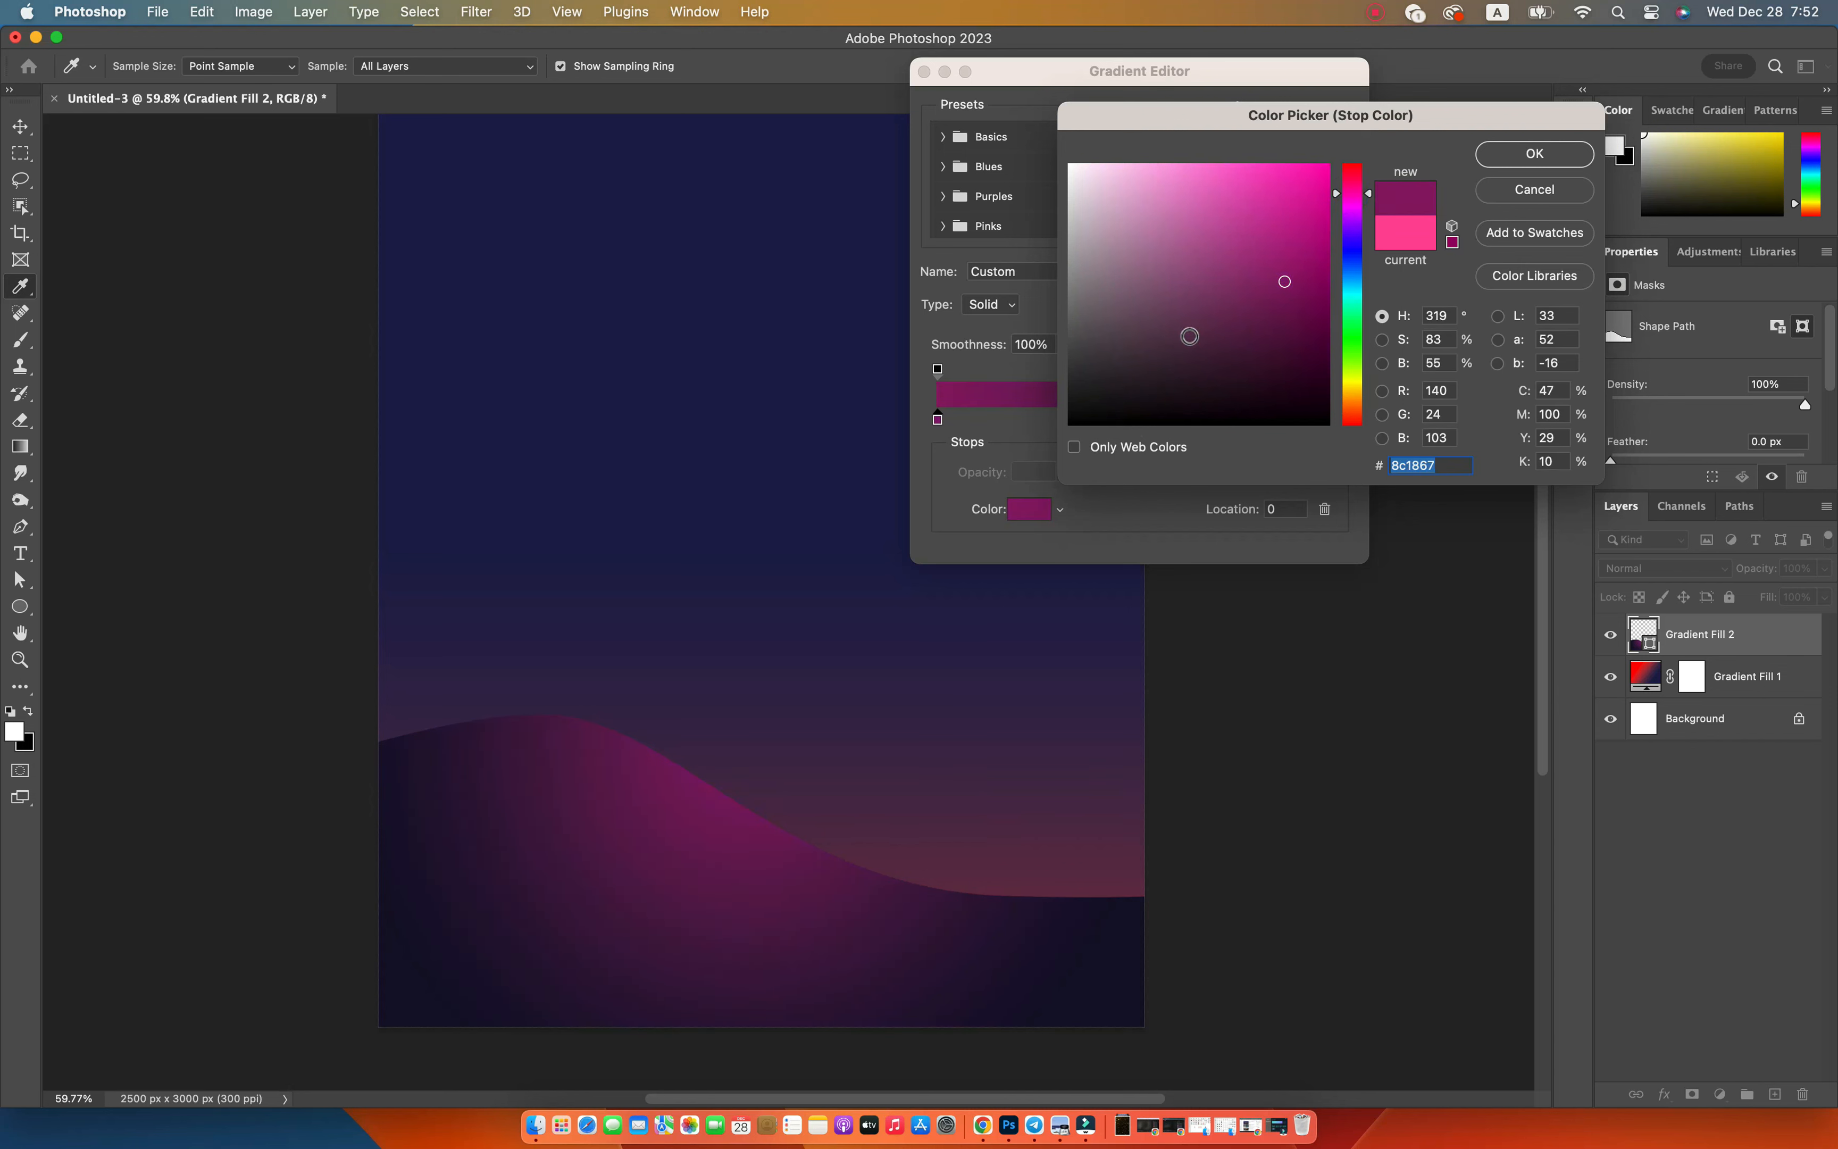
pyautogui.moveTo(1253, 329); pyautogui.dragTo(1218, 313)
pyautogui.click(1534, 154)
pyautogui.click(1304, 115)
pyautogui.click(1531, 154)
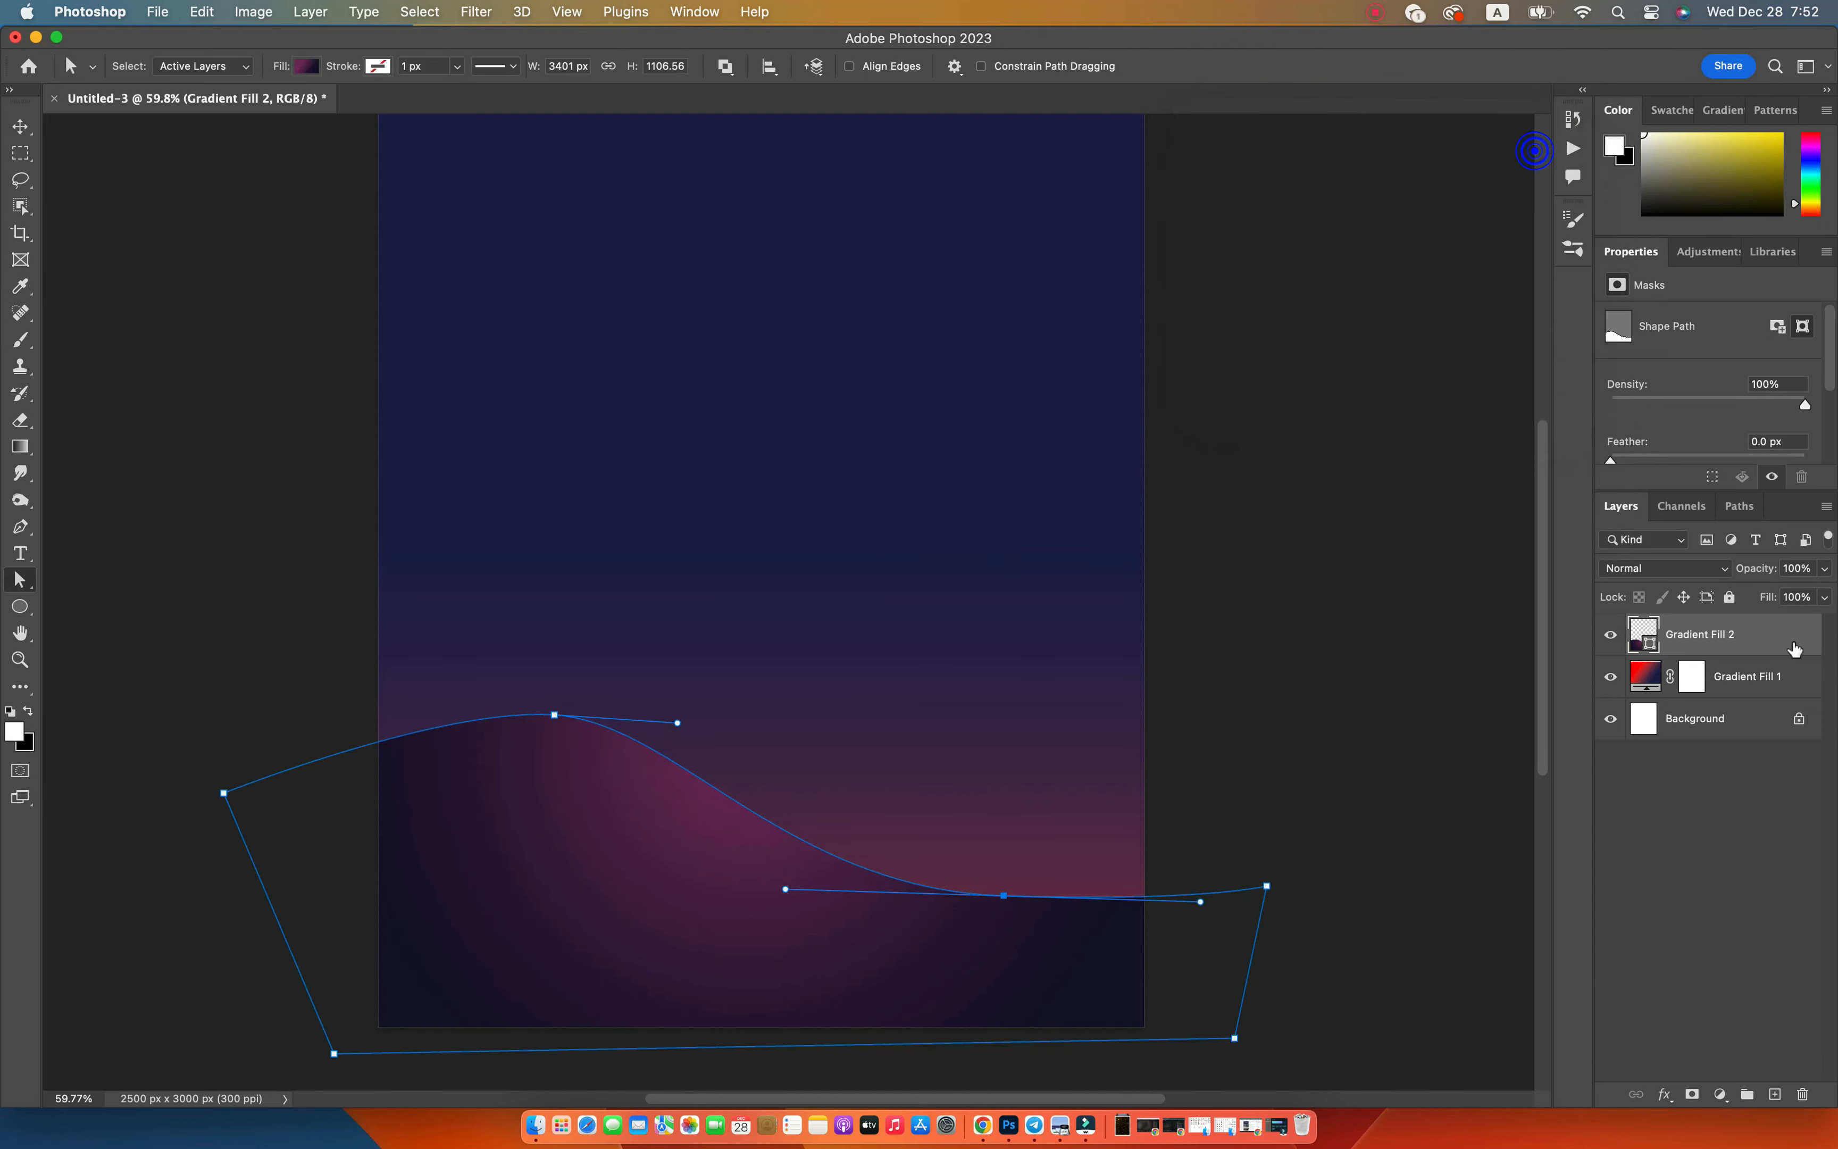
# Fine-tune the position of the hill's glow and set the gradient scale to 266%.
pyautogui.doubleClick(1648, 647)
pyautogui.moveTo(861, 973); pyautogui.dragTo(705, 905)
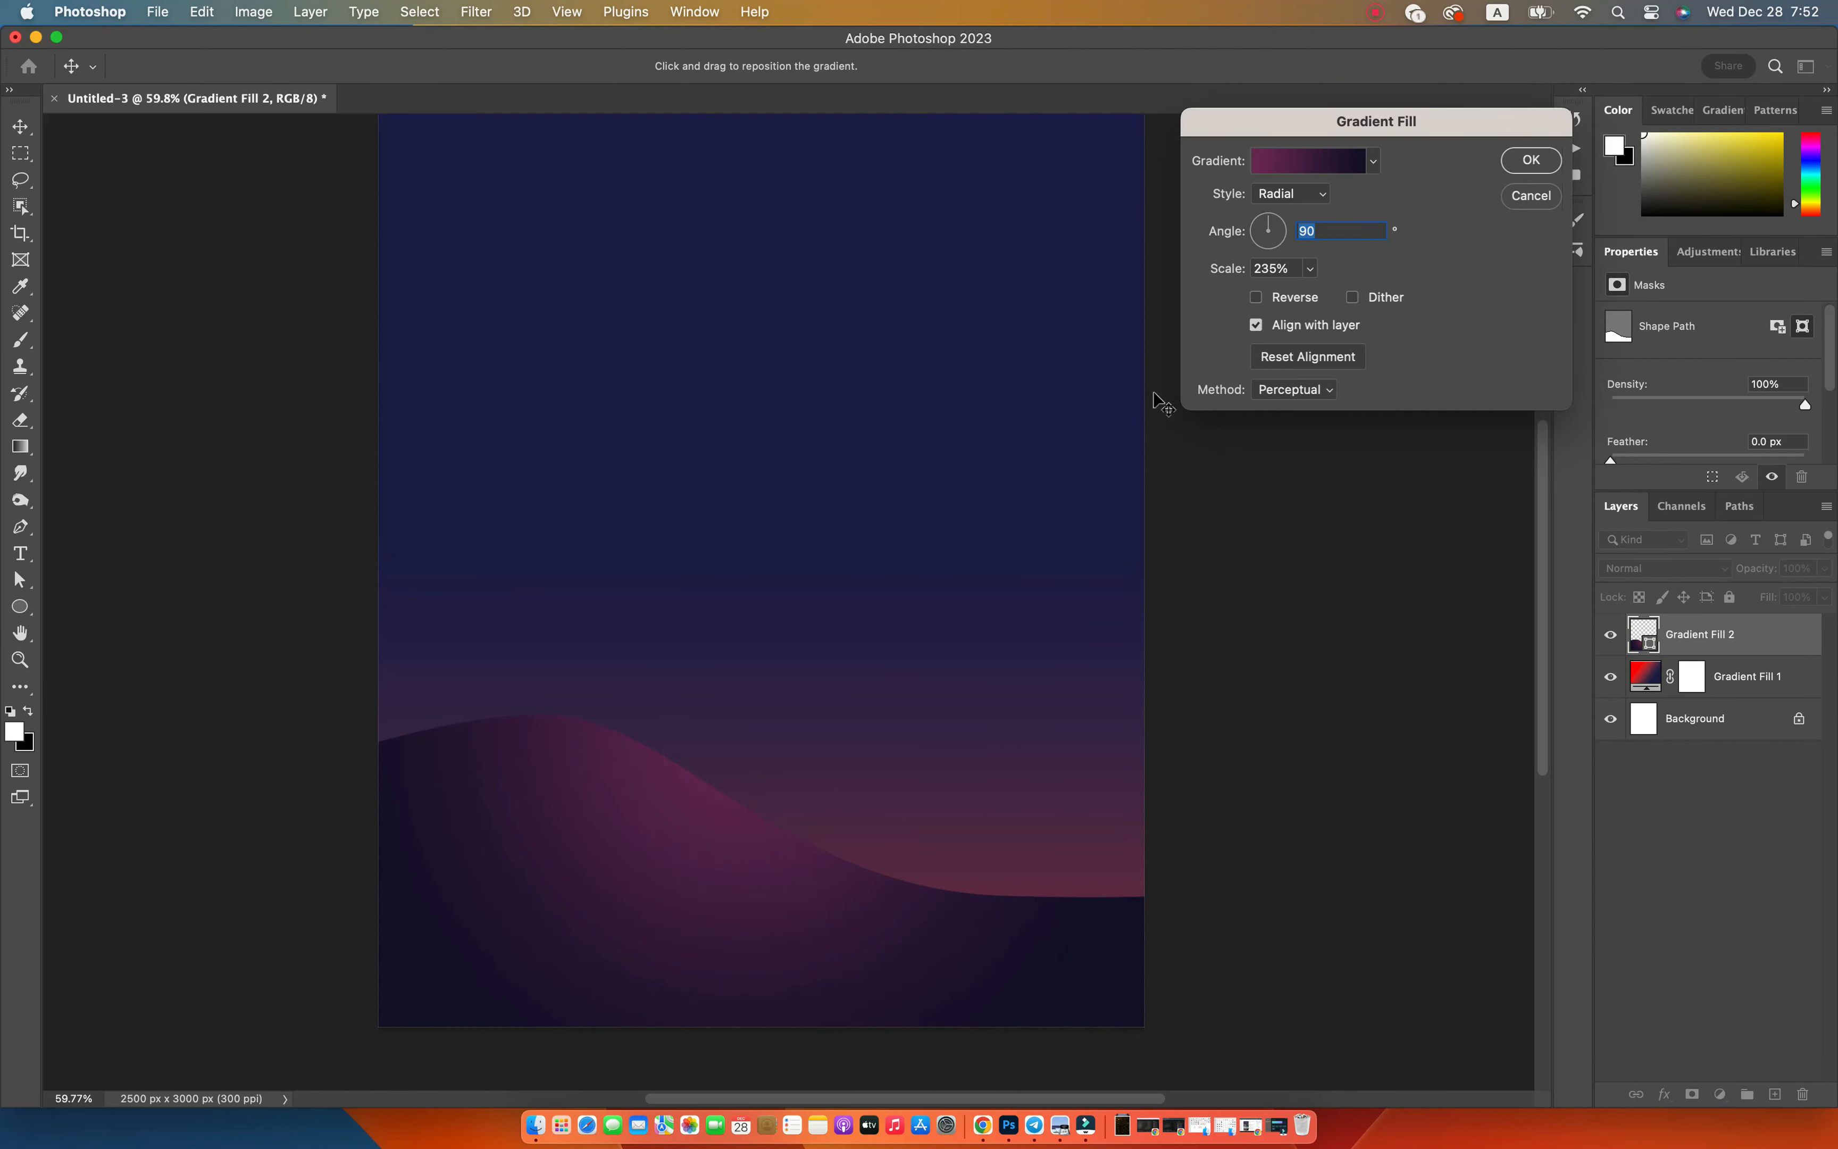
pyautogui.moveTo(1226, 277); pyautogui.dragTo(1248, 277)
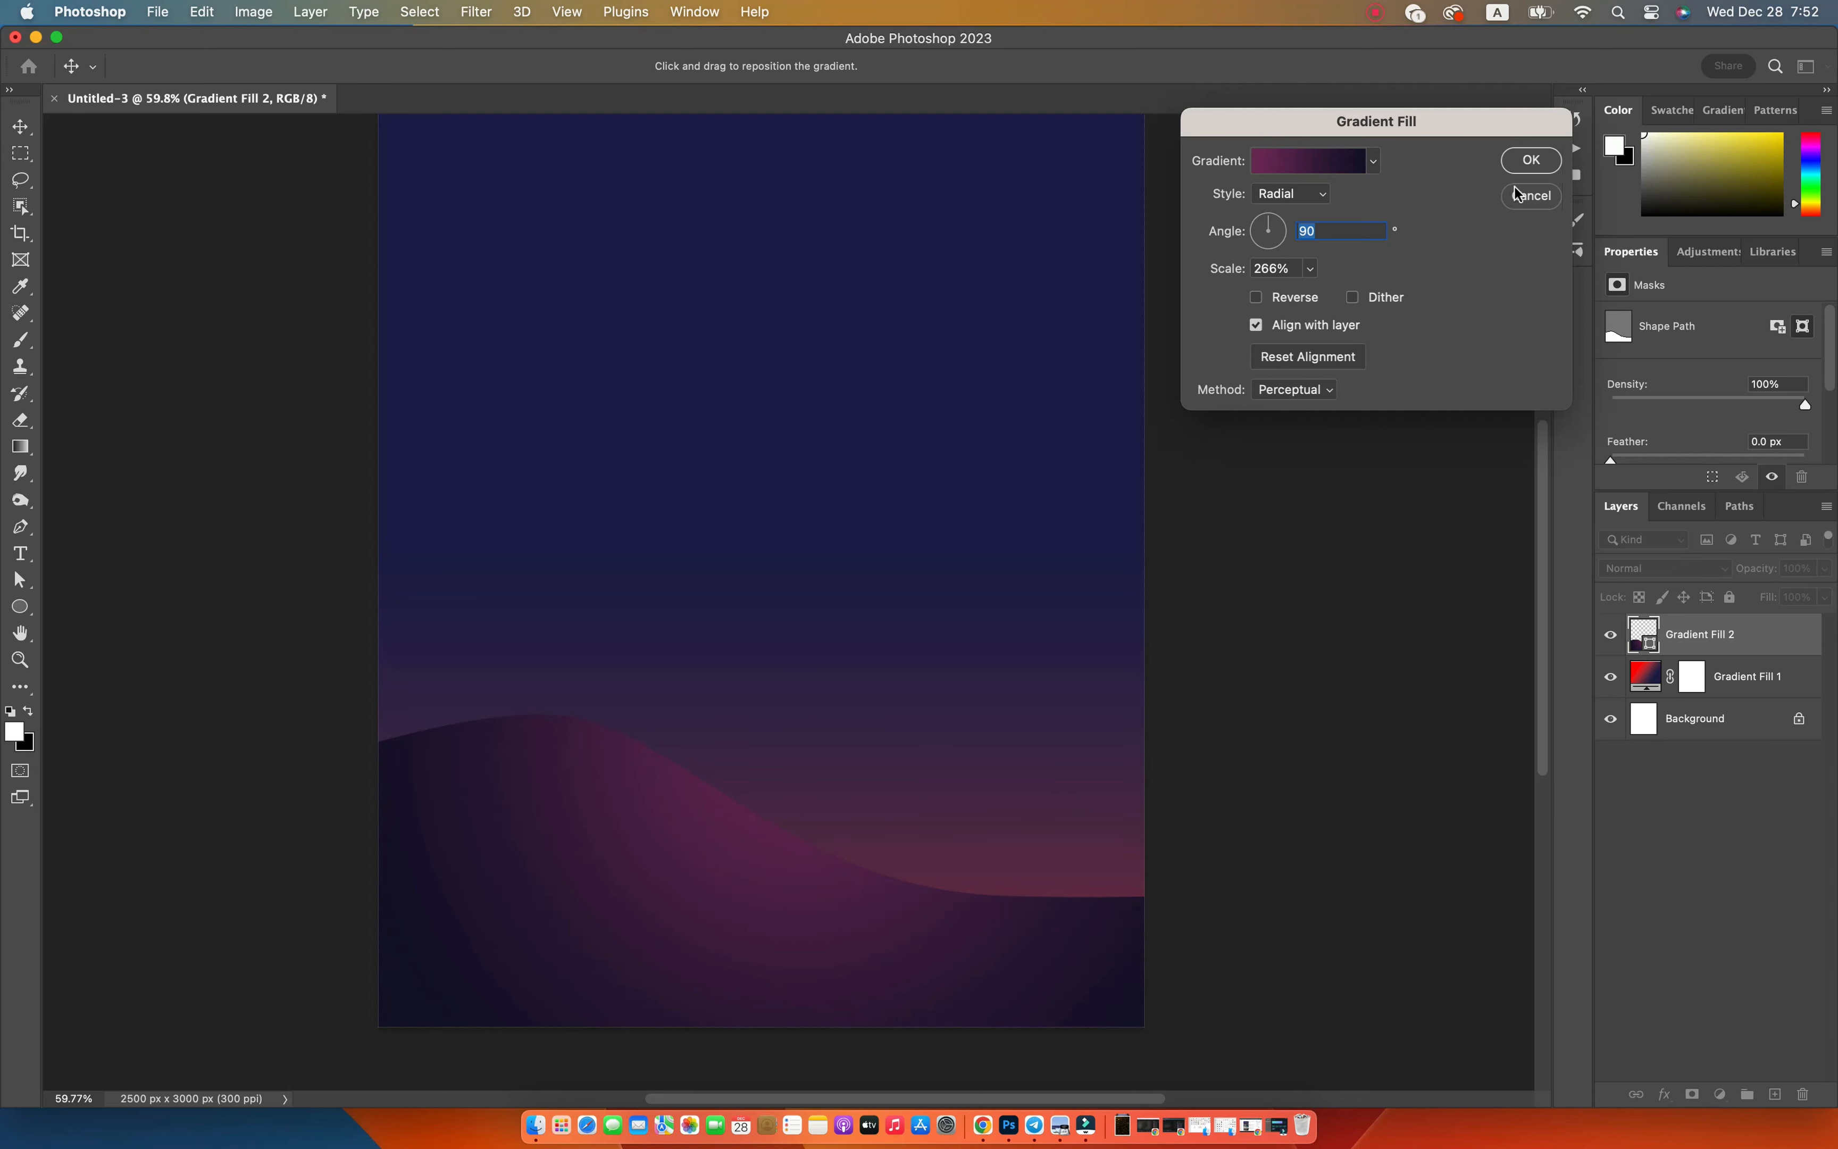
pyautogui.click(1531, 161)
# Duplicate the hill layer, flip the copy horizontally, and place it slightly higher on the opposite side.
pyautogui.click(726, 911)
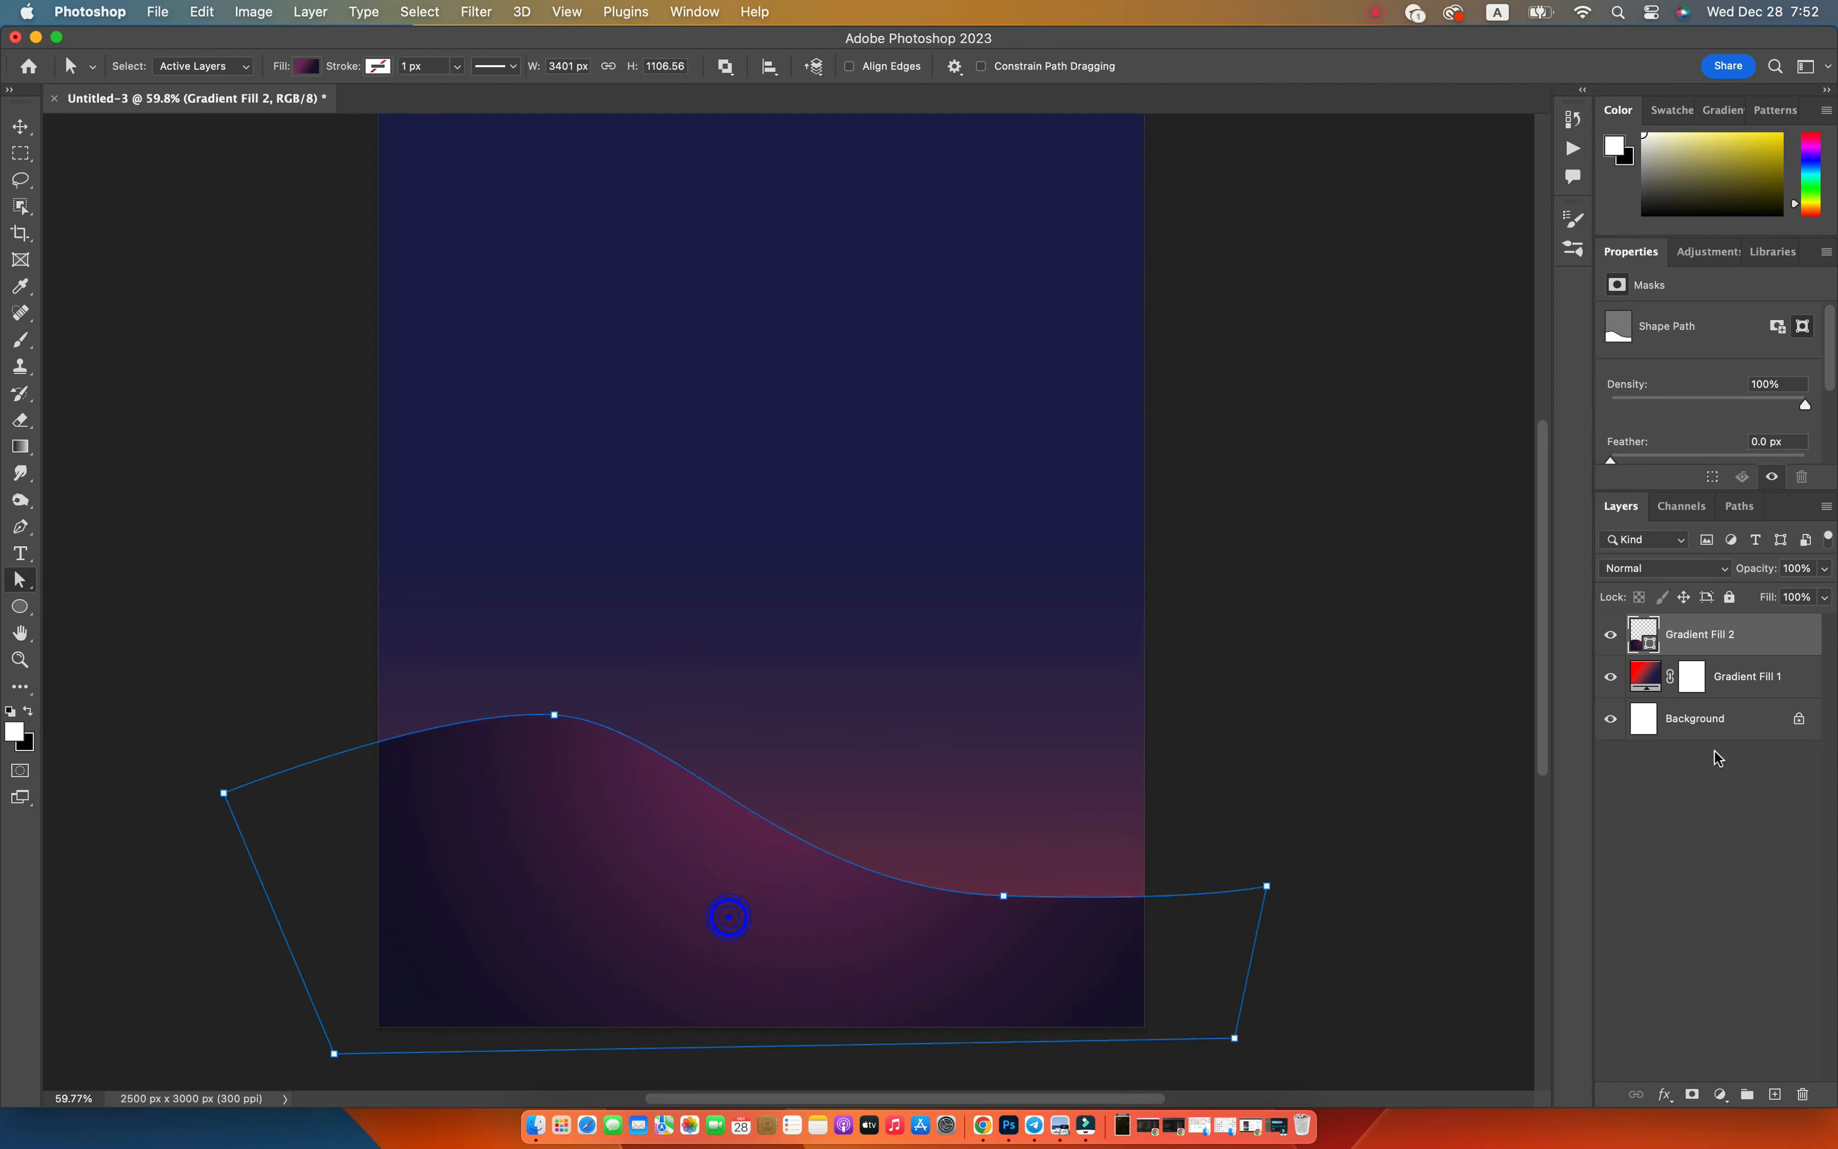
pyautogui.moveTo(1701, 638); pyautogui.dragTo(1774, 1094)
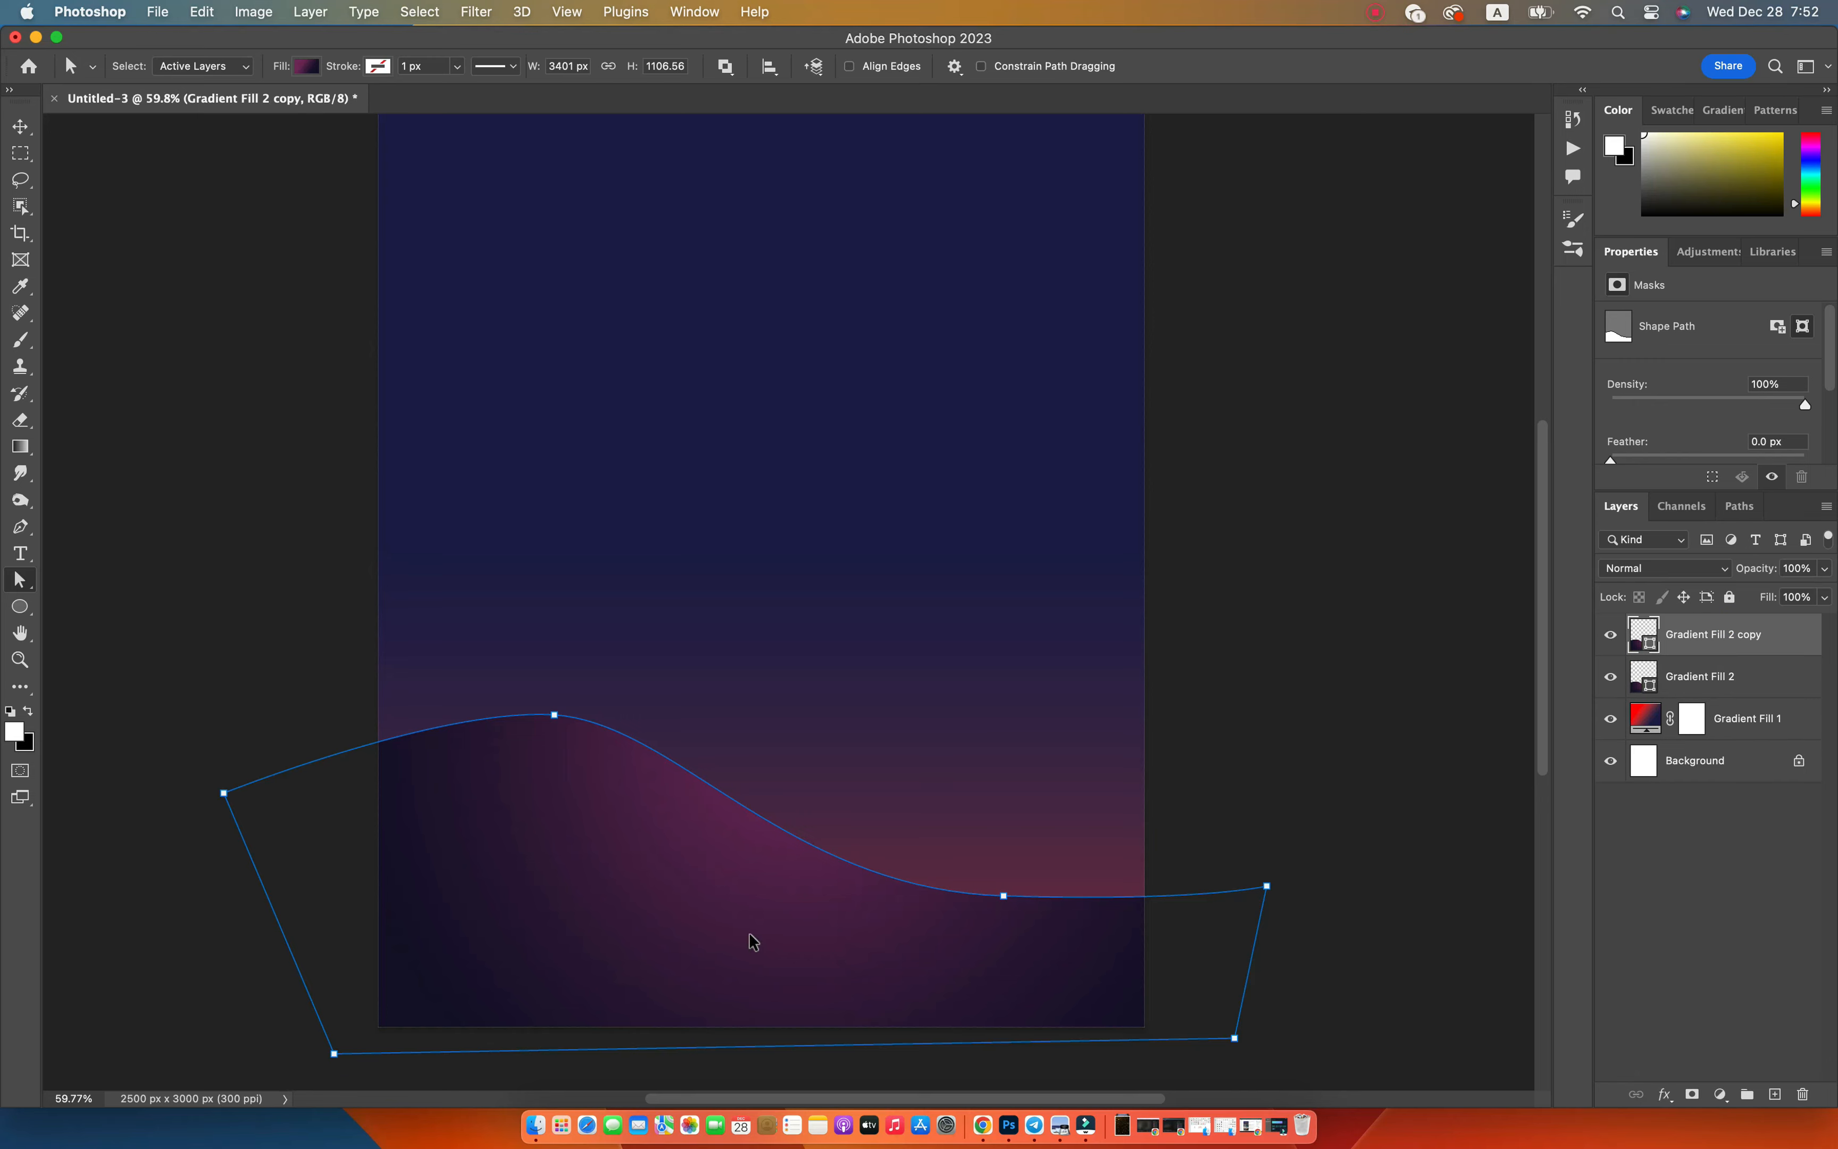
pyautogui.hotkey('ctrl', 't')
pyautogui.rightClick(713, 1021)
pyautogui.click(764, 1065)
pyautogui.moveTo(857, 873); pyautogui.dragTo(900, 859)
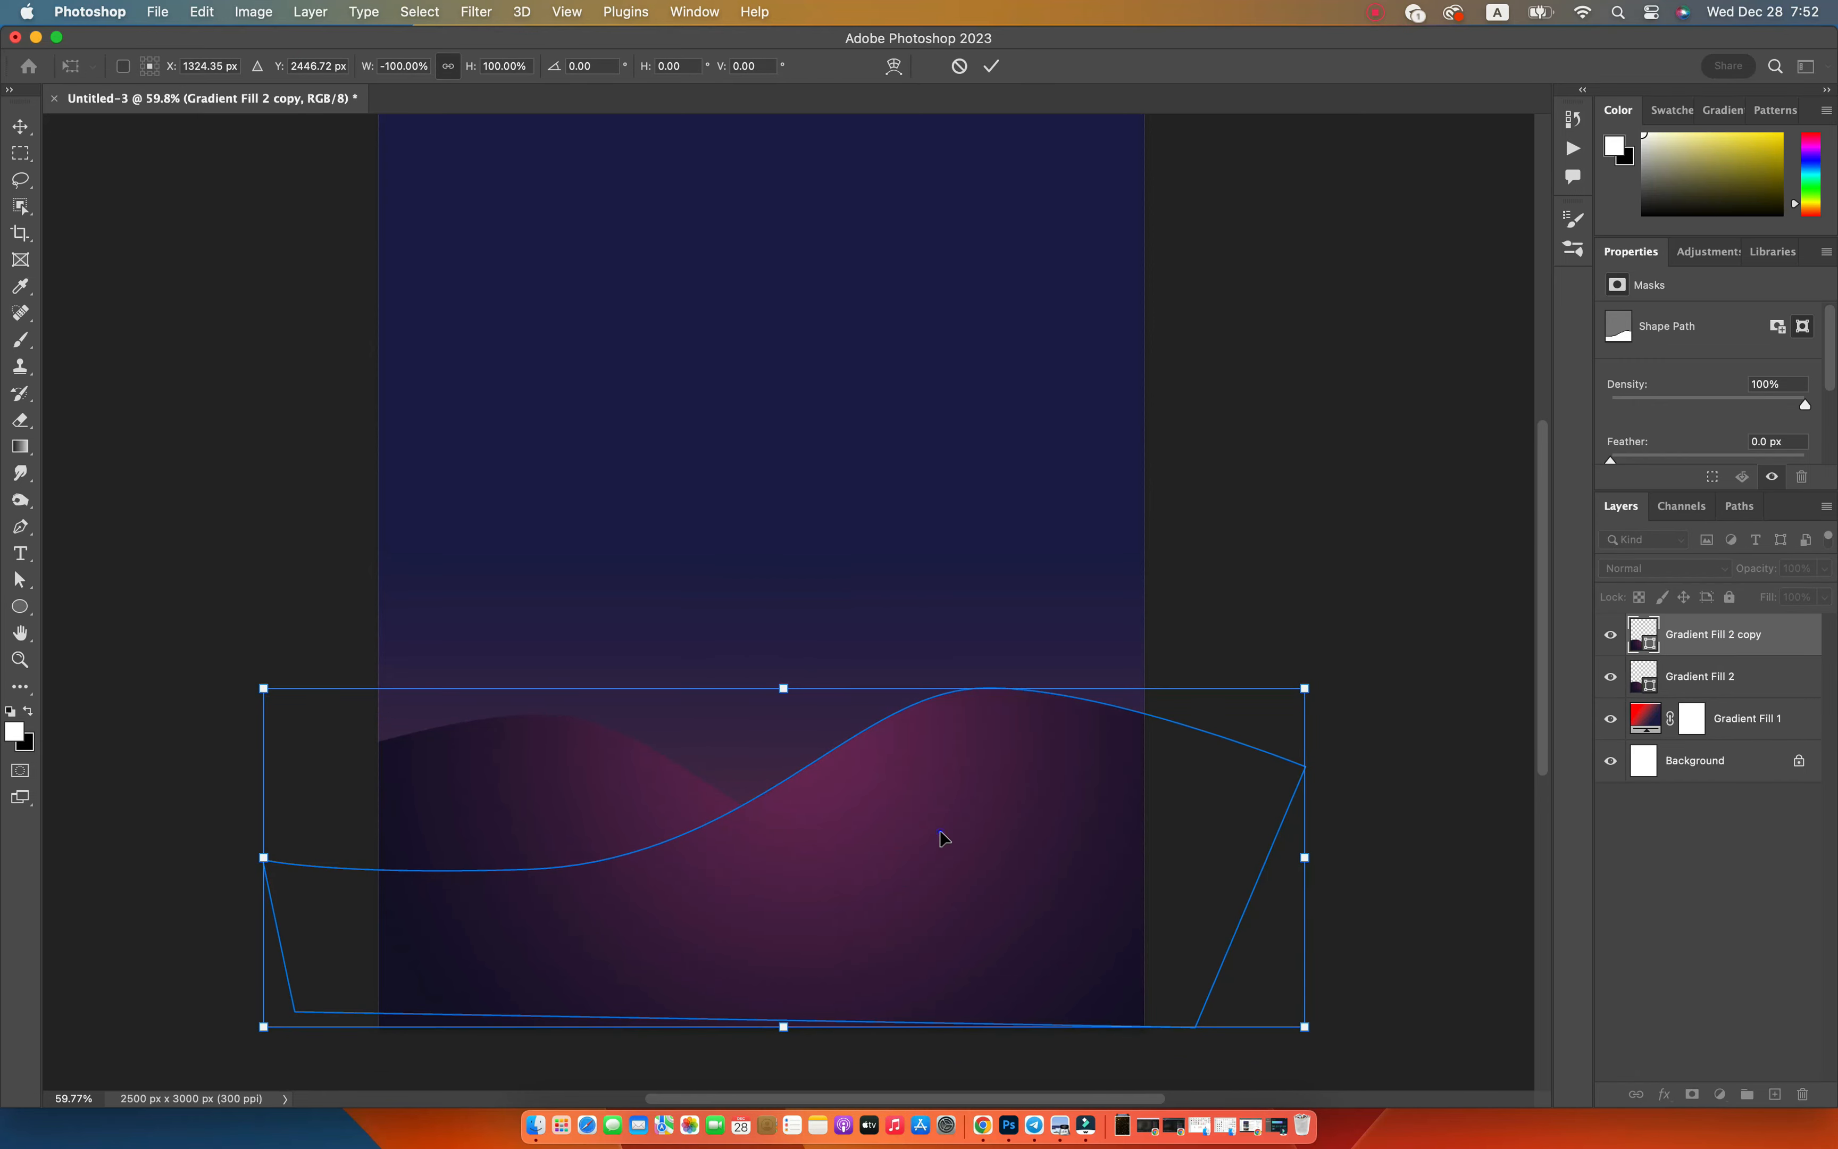
pyautogui.press('Return')
# Move the flipped hill copy behind the original hill, scale it to about 75%, and place it on the canvas's lower right.
pyautogui.moveTo(1730, 622); pyautogui.dragTo(1728, 677)
pyautogui.hotkey('ctrl', 't')
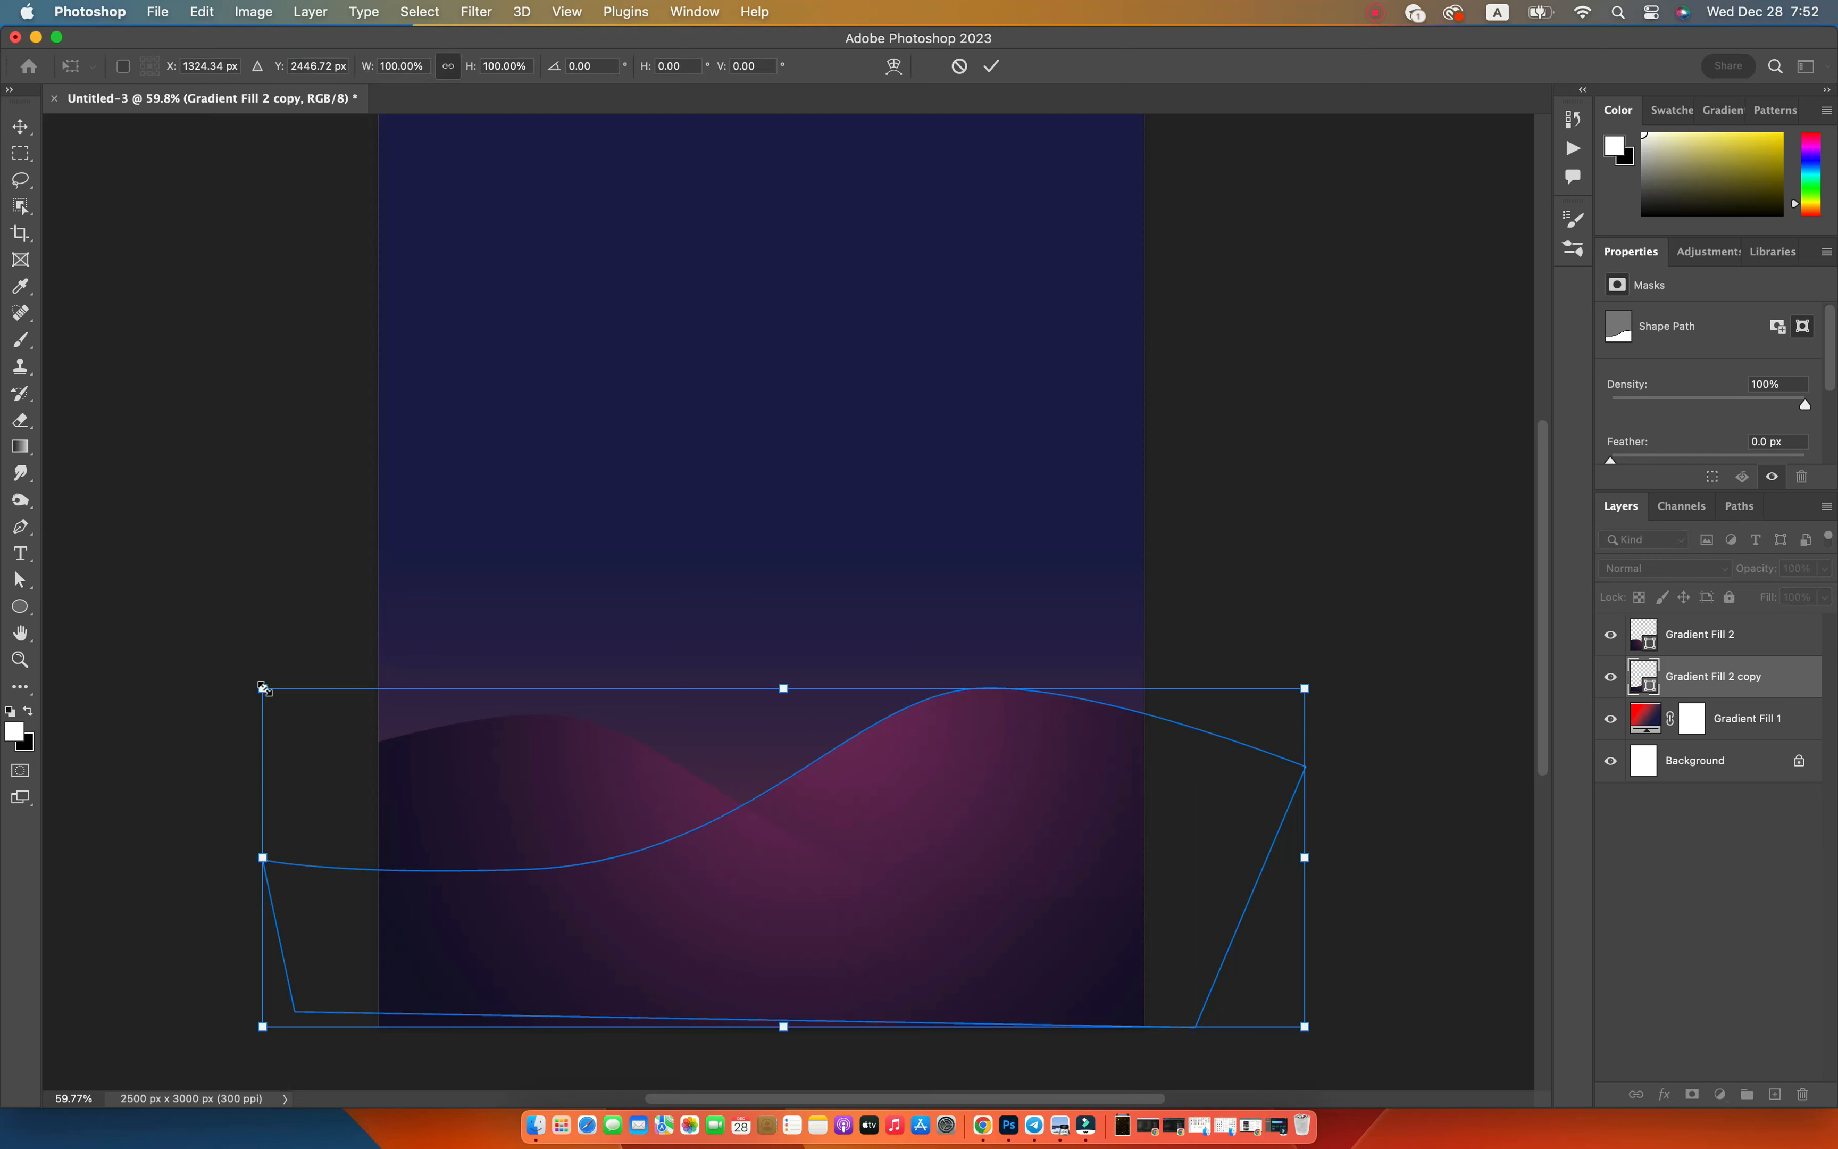
pyautogui.moveTo(262, 690); pyautogui.dragTo(524, 771)
pyautogui.moveTo(1004, 805); pyautogui.dragTo(938, 833)
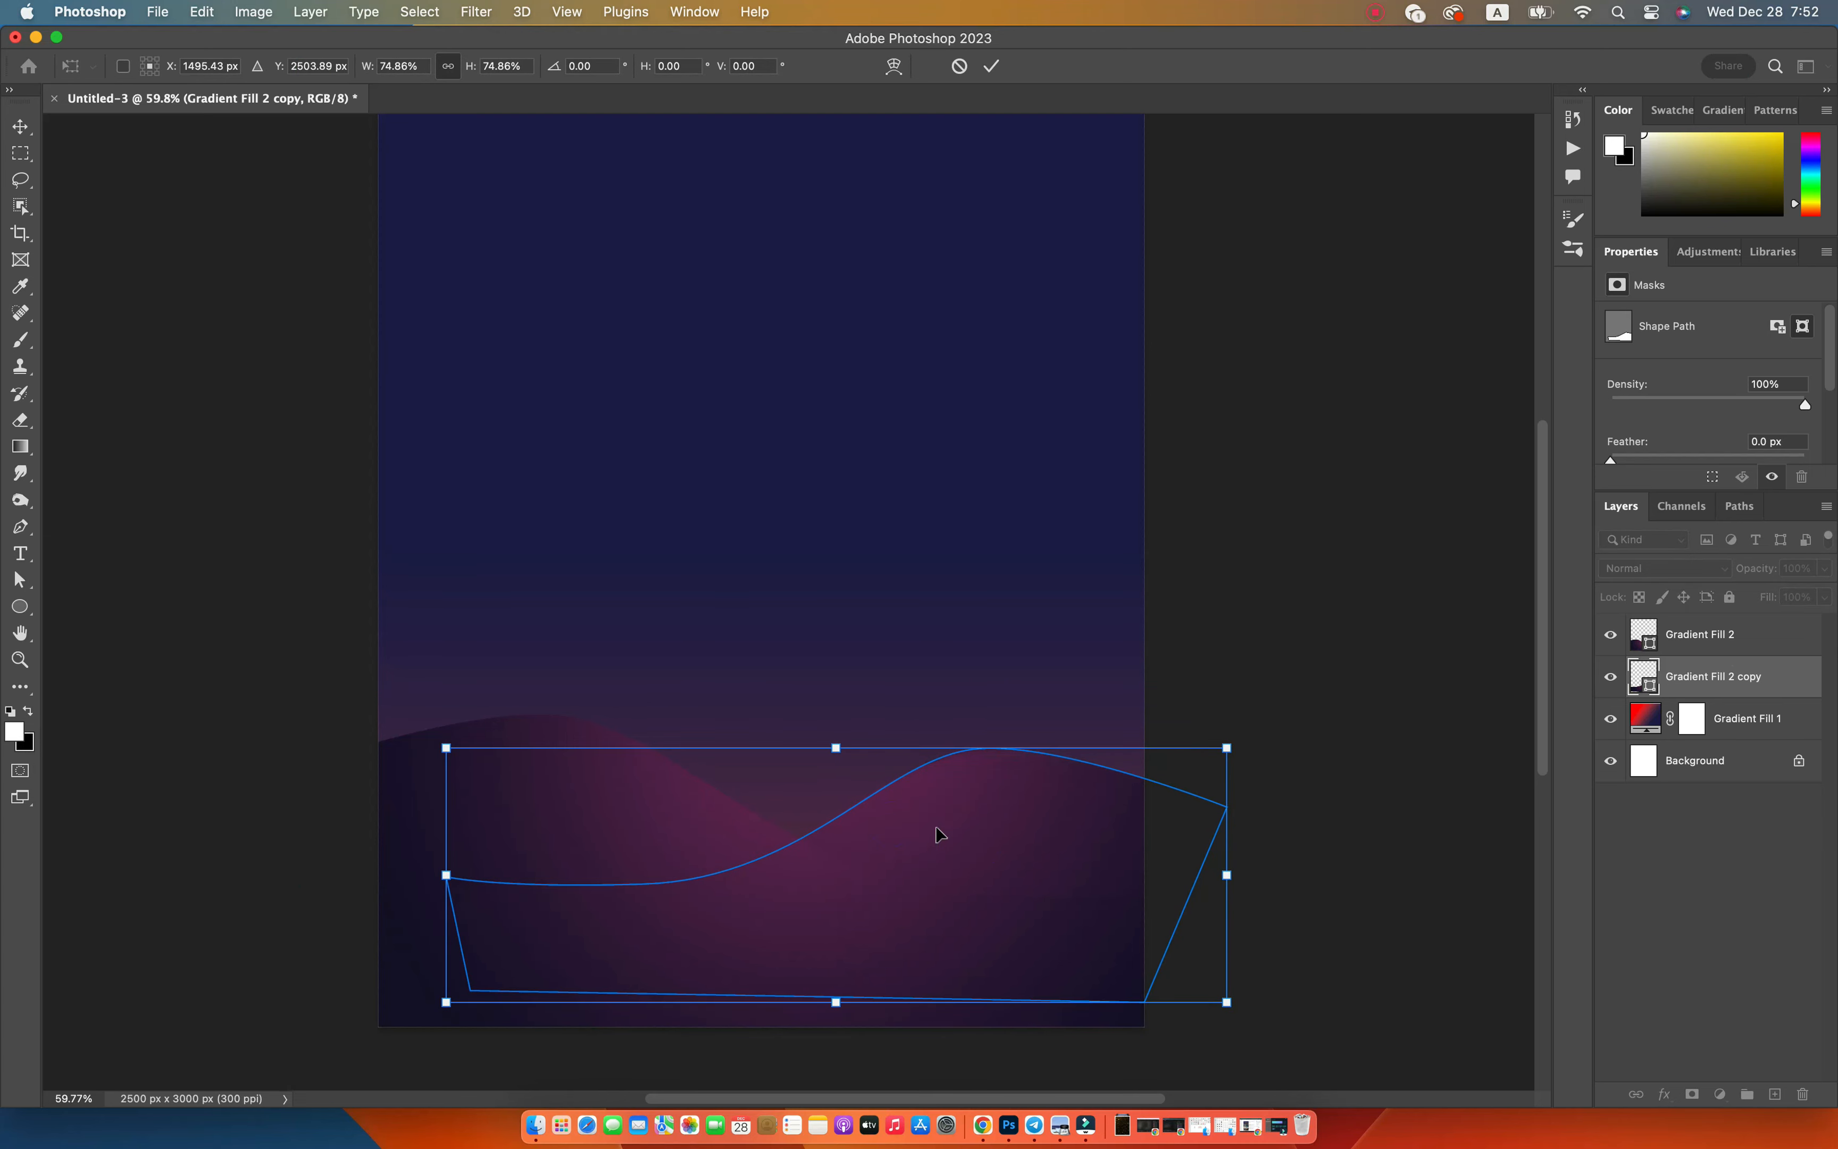
pyautogui.doubleClick(977, 863)
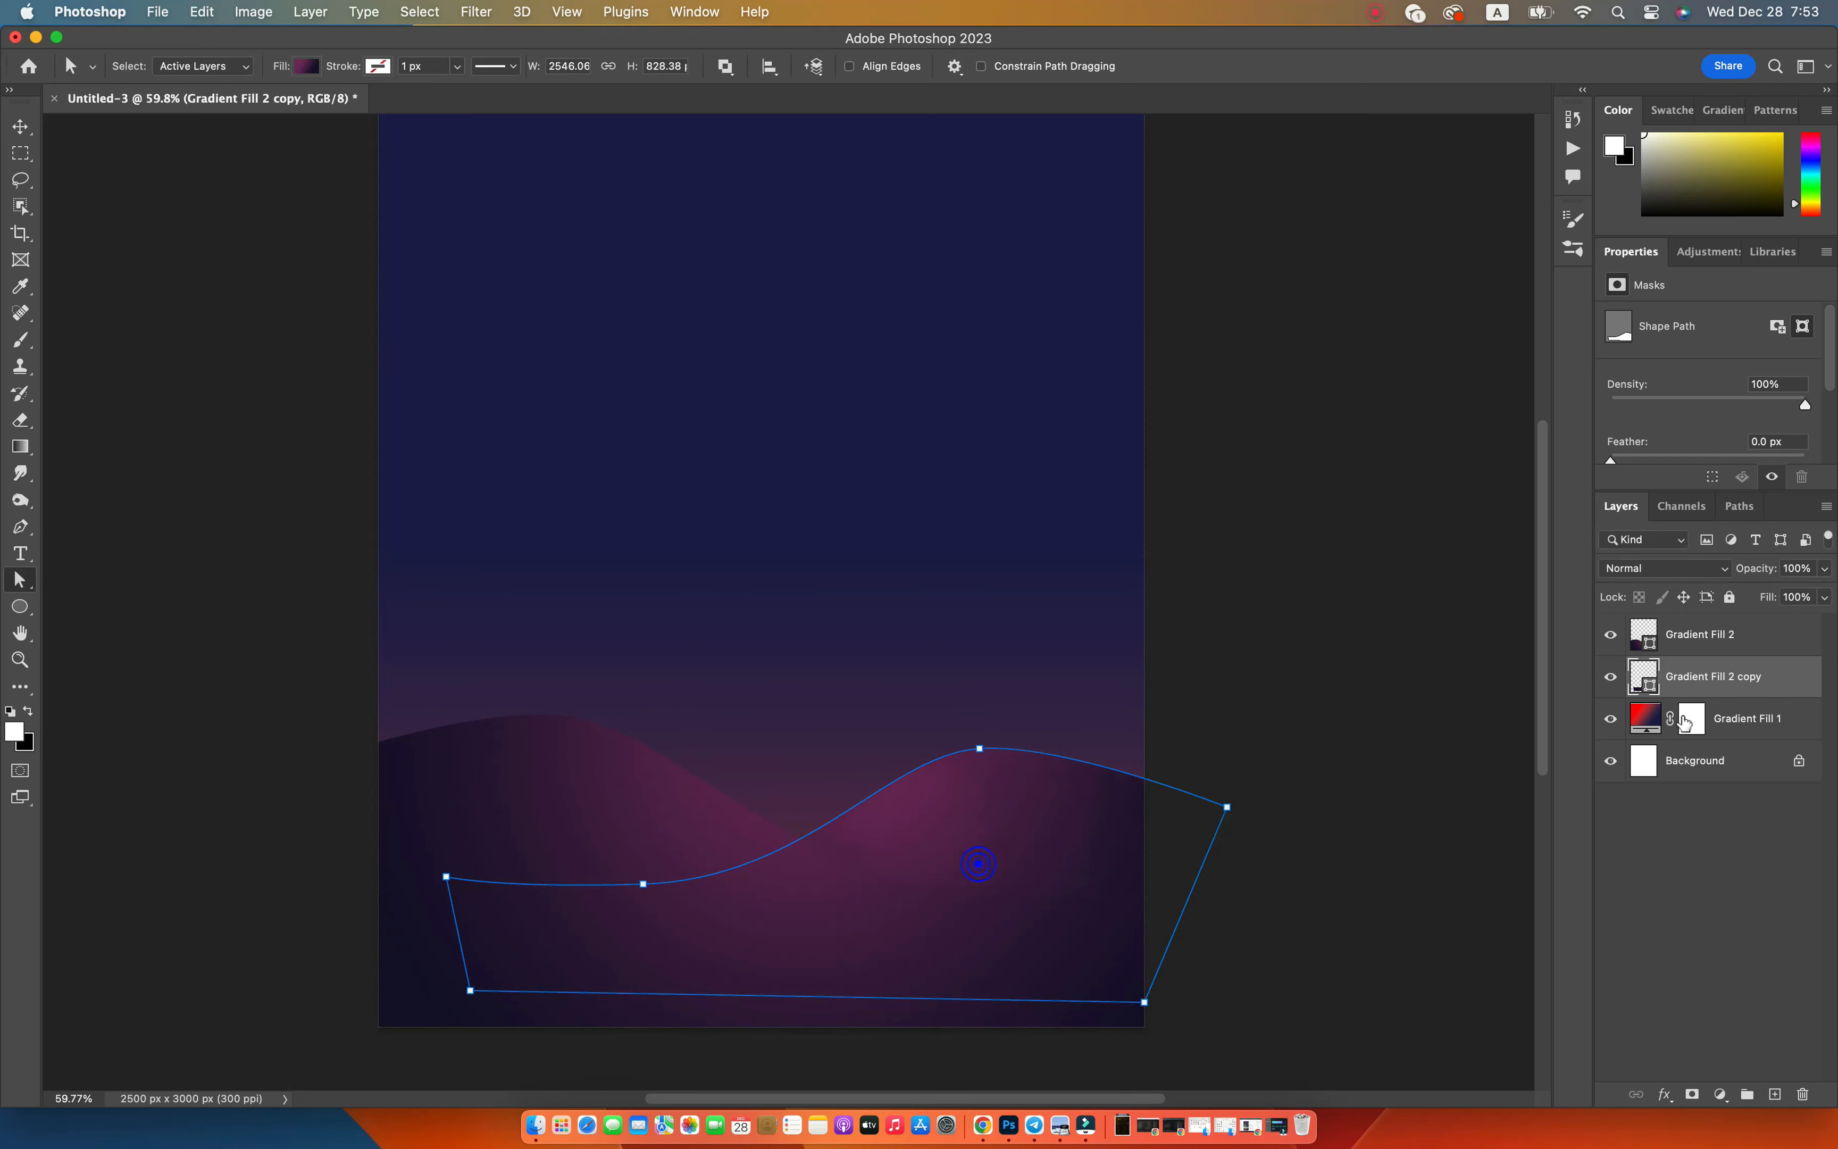
# Change the starting color stop of the rear hill's gradient to a darker plum.
pyautogui.doubleClick(1651, 688)
pyautogui.click(1335, 167)
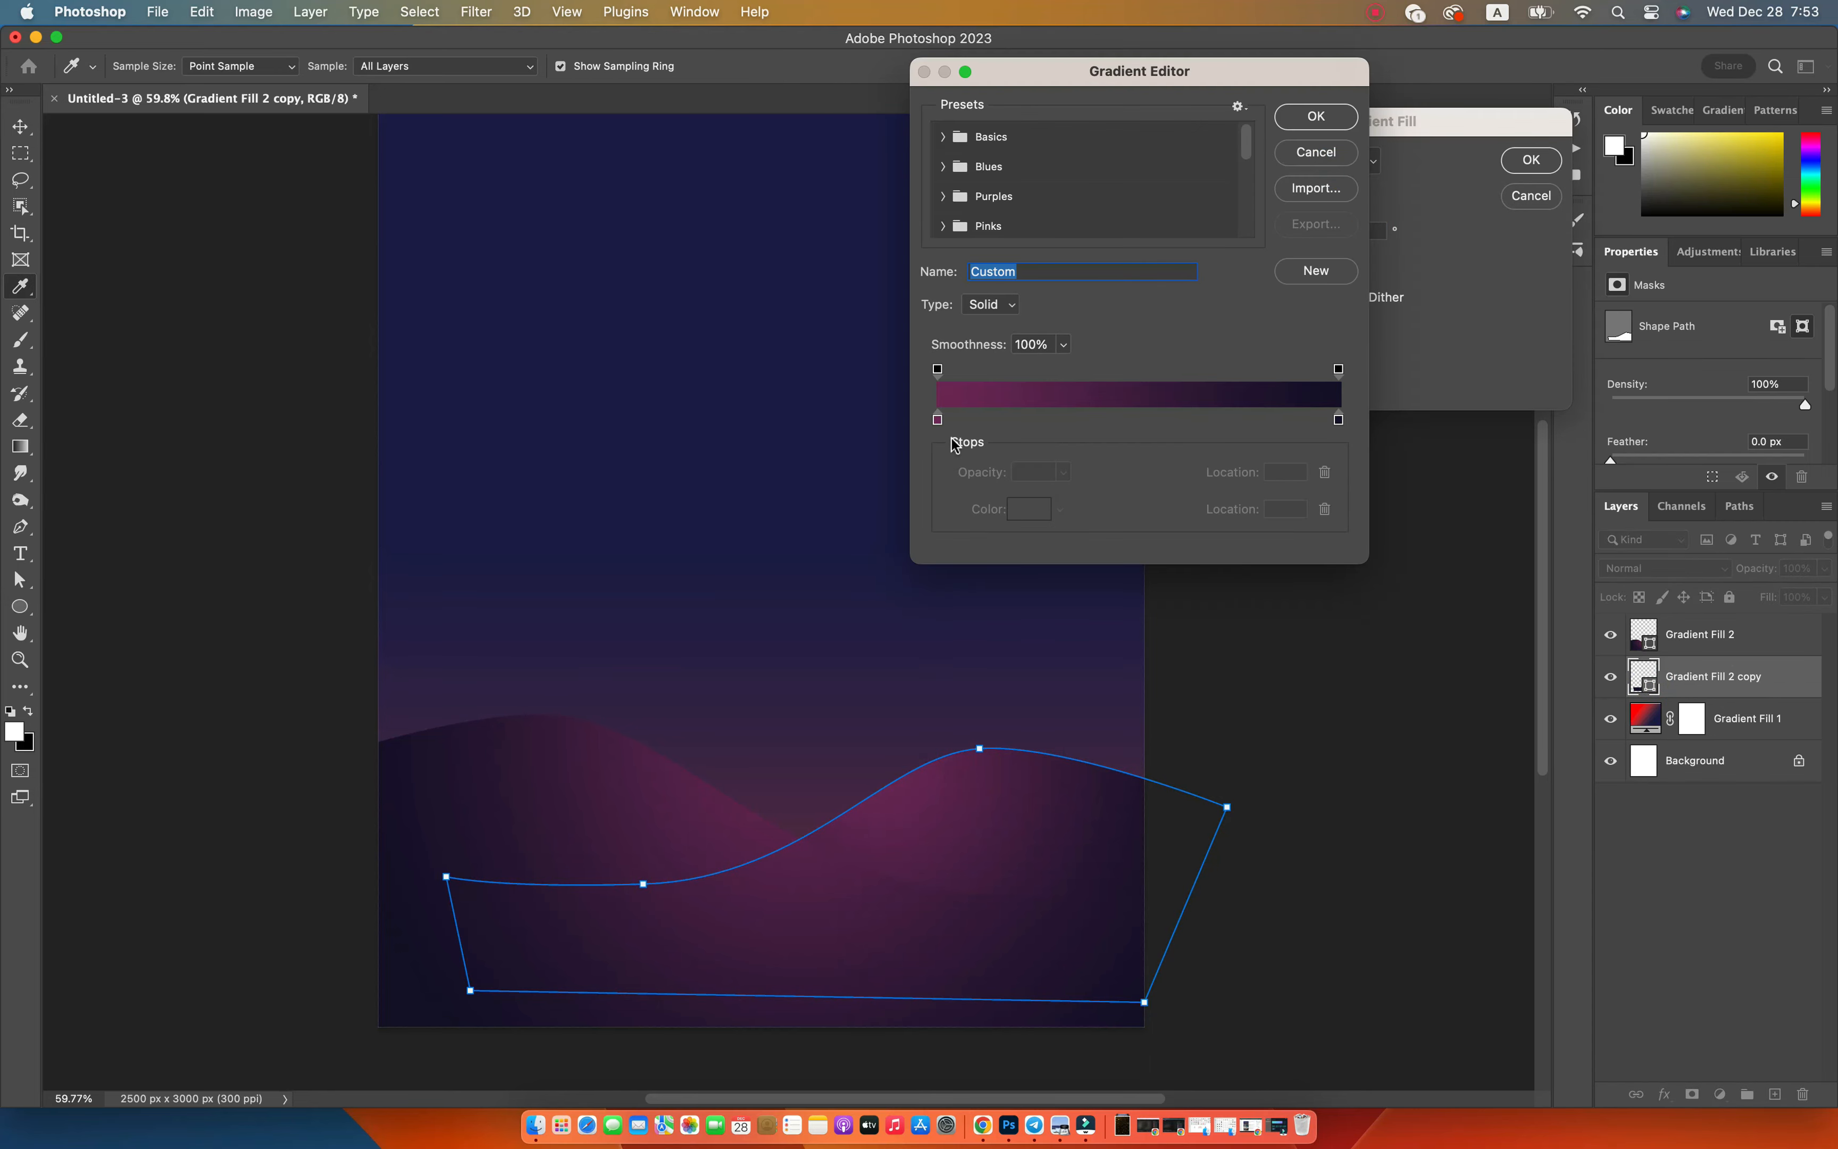
pyautogui.click(937, 420)
pyautogui.click(1029, 508)
pyautogui.click(1231, 353)
pyautogui.click(1513, 155)
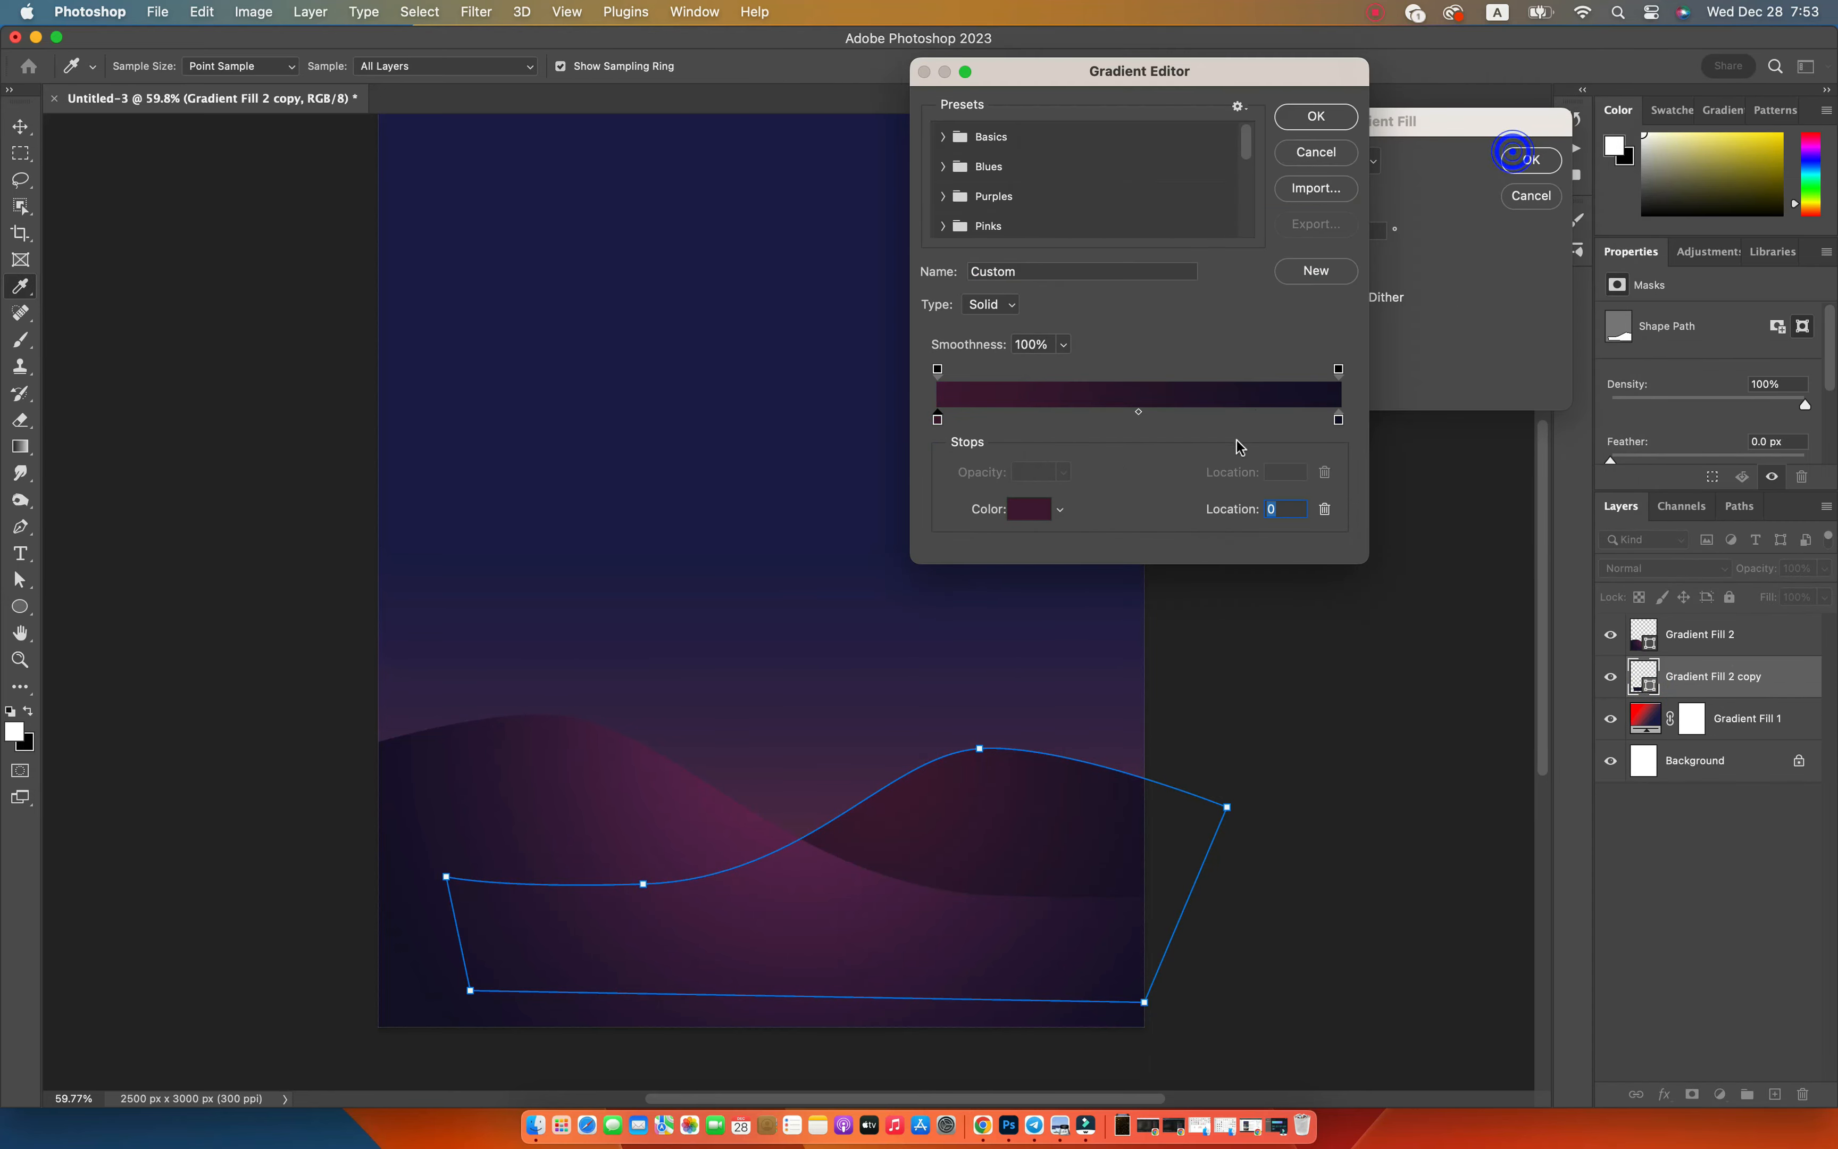
# Change the ending color stop of the rear hill's gradient to a near-black navy and apply the fill.
pyautogui.click(1338, 420)
pyautogui.click(1029, 513)
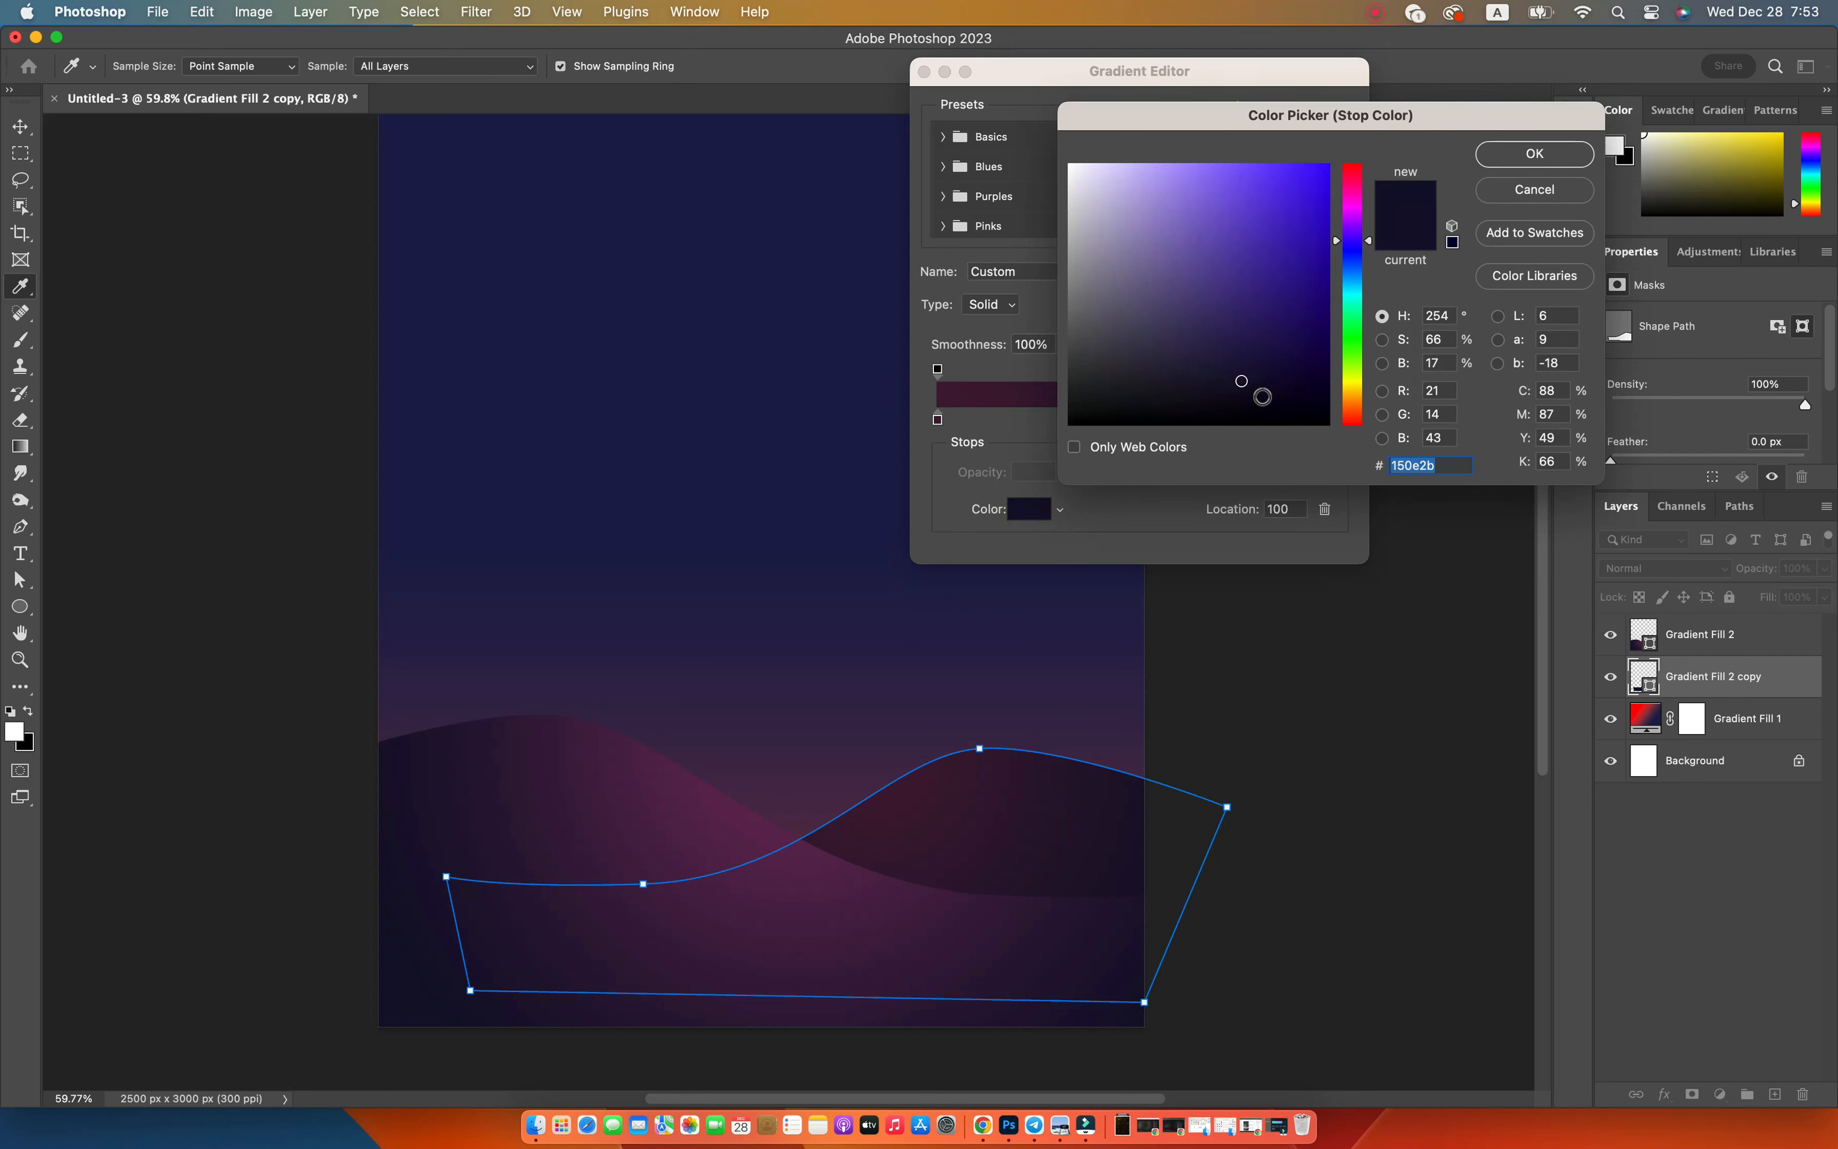
pyautogui.click(1259, 396)
pyautogui.click(1531, 156)
pyautogui.click(1322, 128)
pyautogui.click(1531, 160)
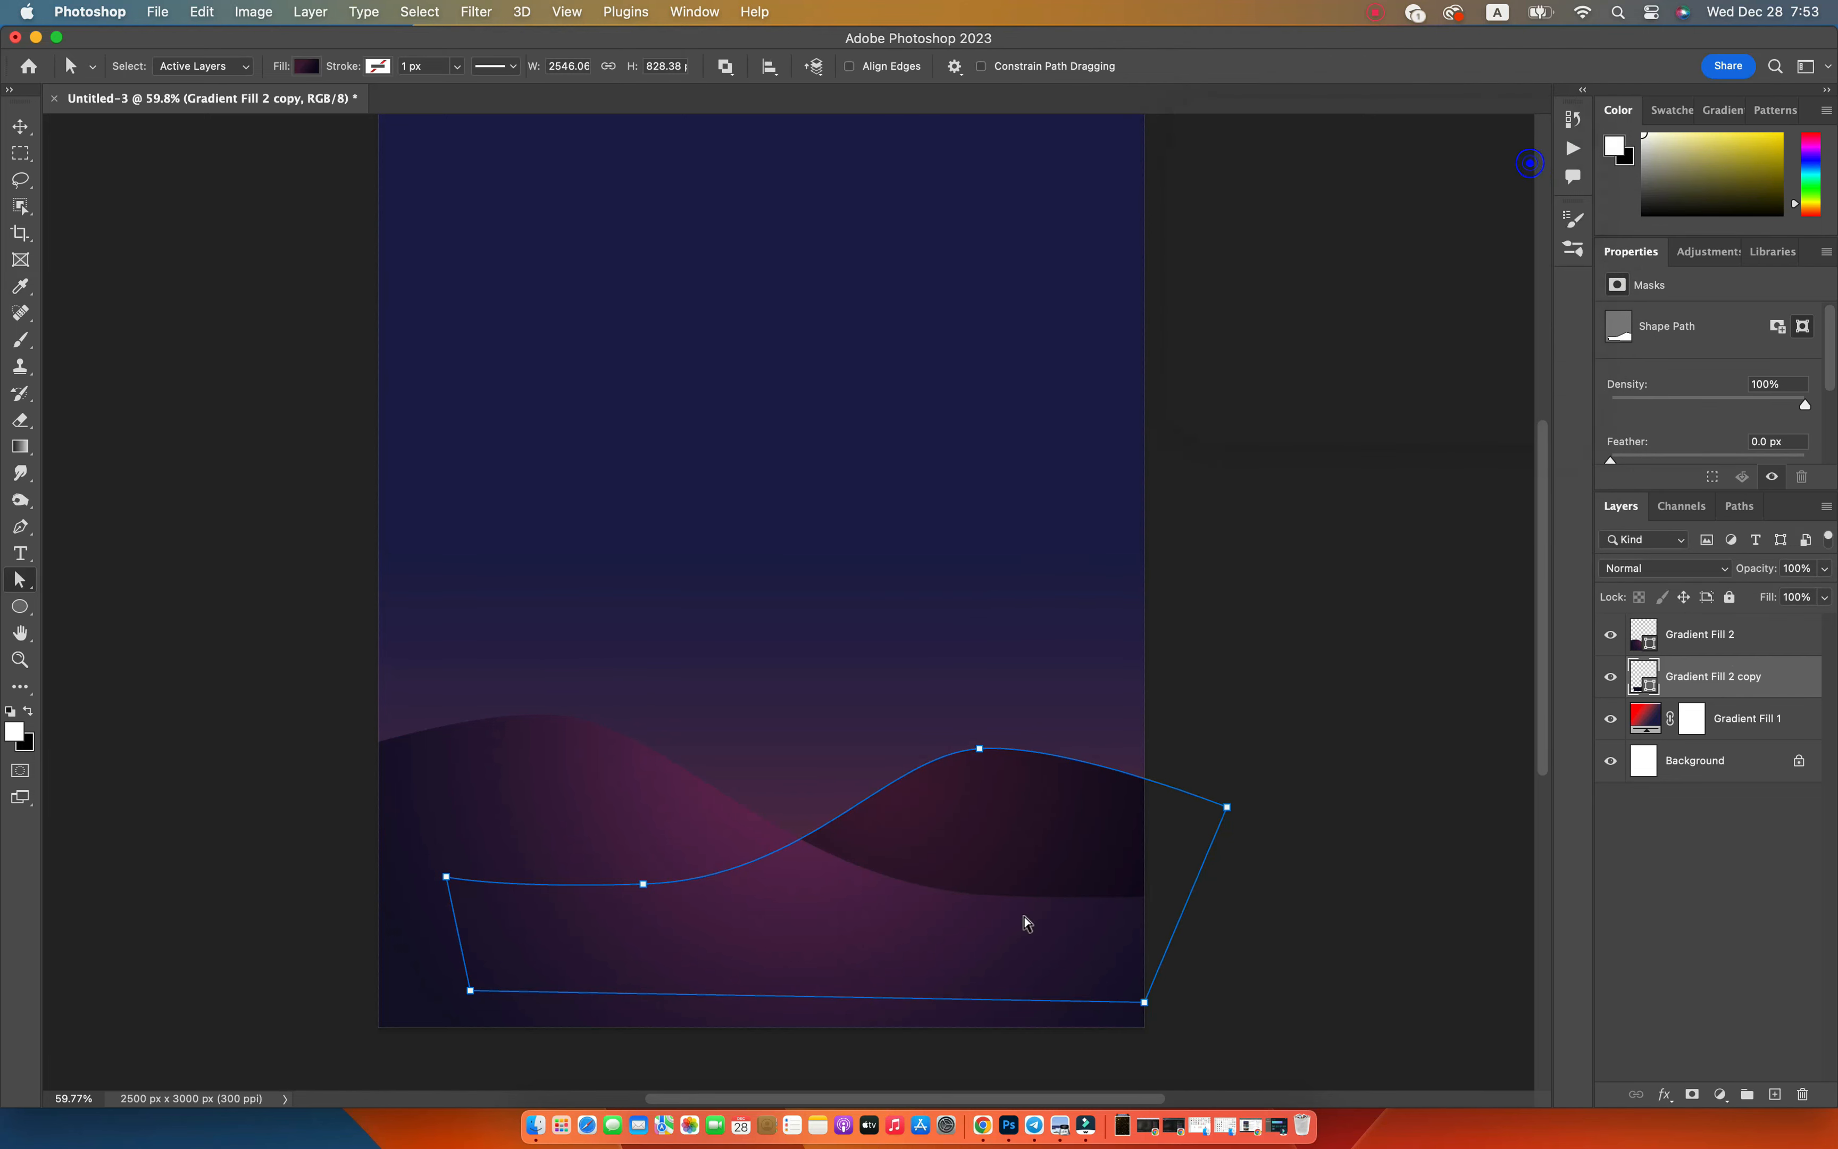
# Reshape the rear hill's path by adjusting its anchors and handles, with a peak near the right canvas edge and a gentle slope to the left.
pyautogui.moveTo(981, 757); pyautogui.dragTo(1005, 697)
pyautogui.moveTo(644, 883); pyautogui.dragTo(644, 852)
pyautogui.moveTo(807, 847); pyautogui.dragTo(935, 889)
pyautogui.moveTo(1066, 758); pyautogui.dragTo(1086, 769)
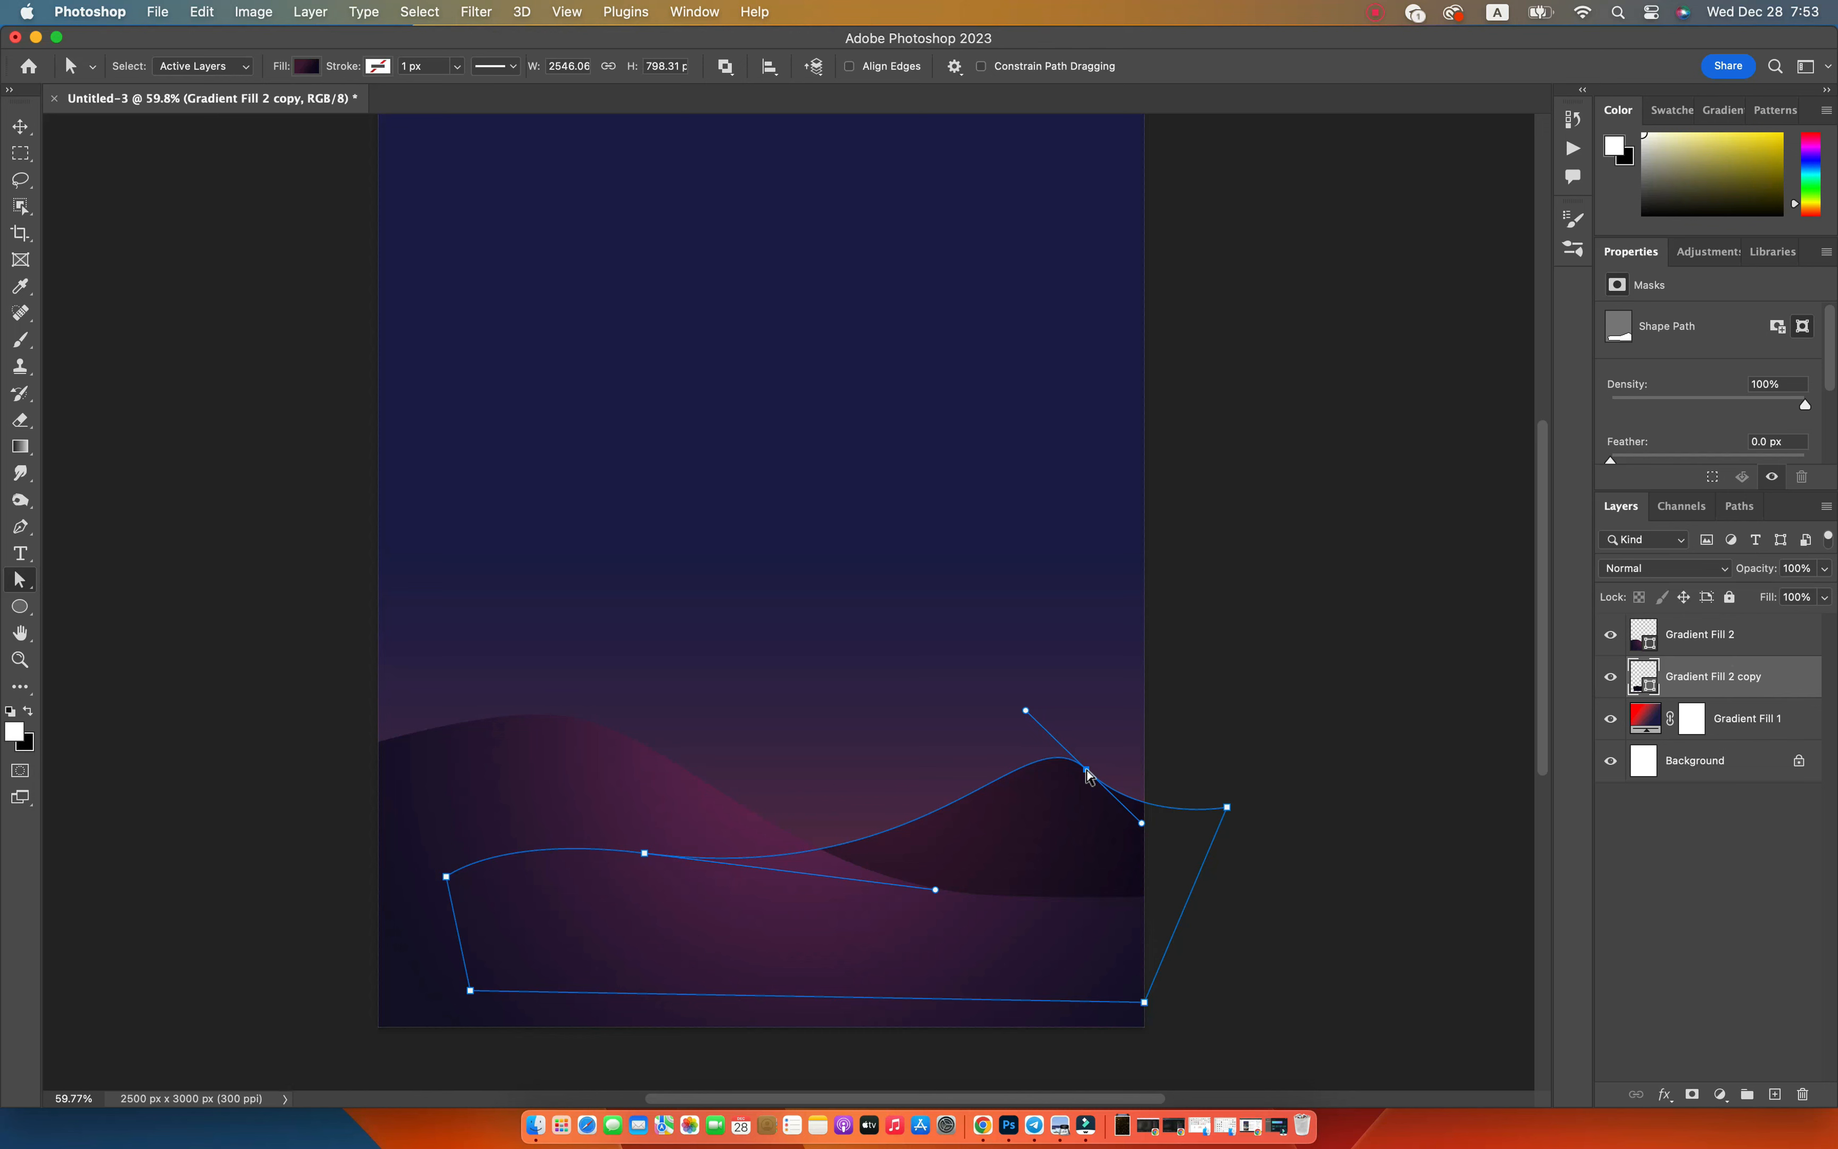
pyautogui.moveTo(1086, 770); pyautogui.dragTo(1103, 759)
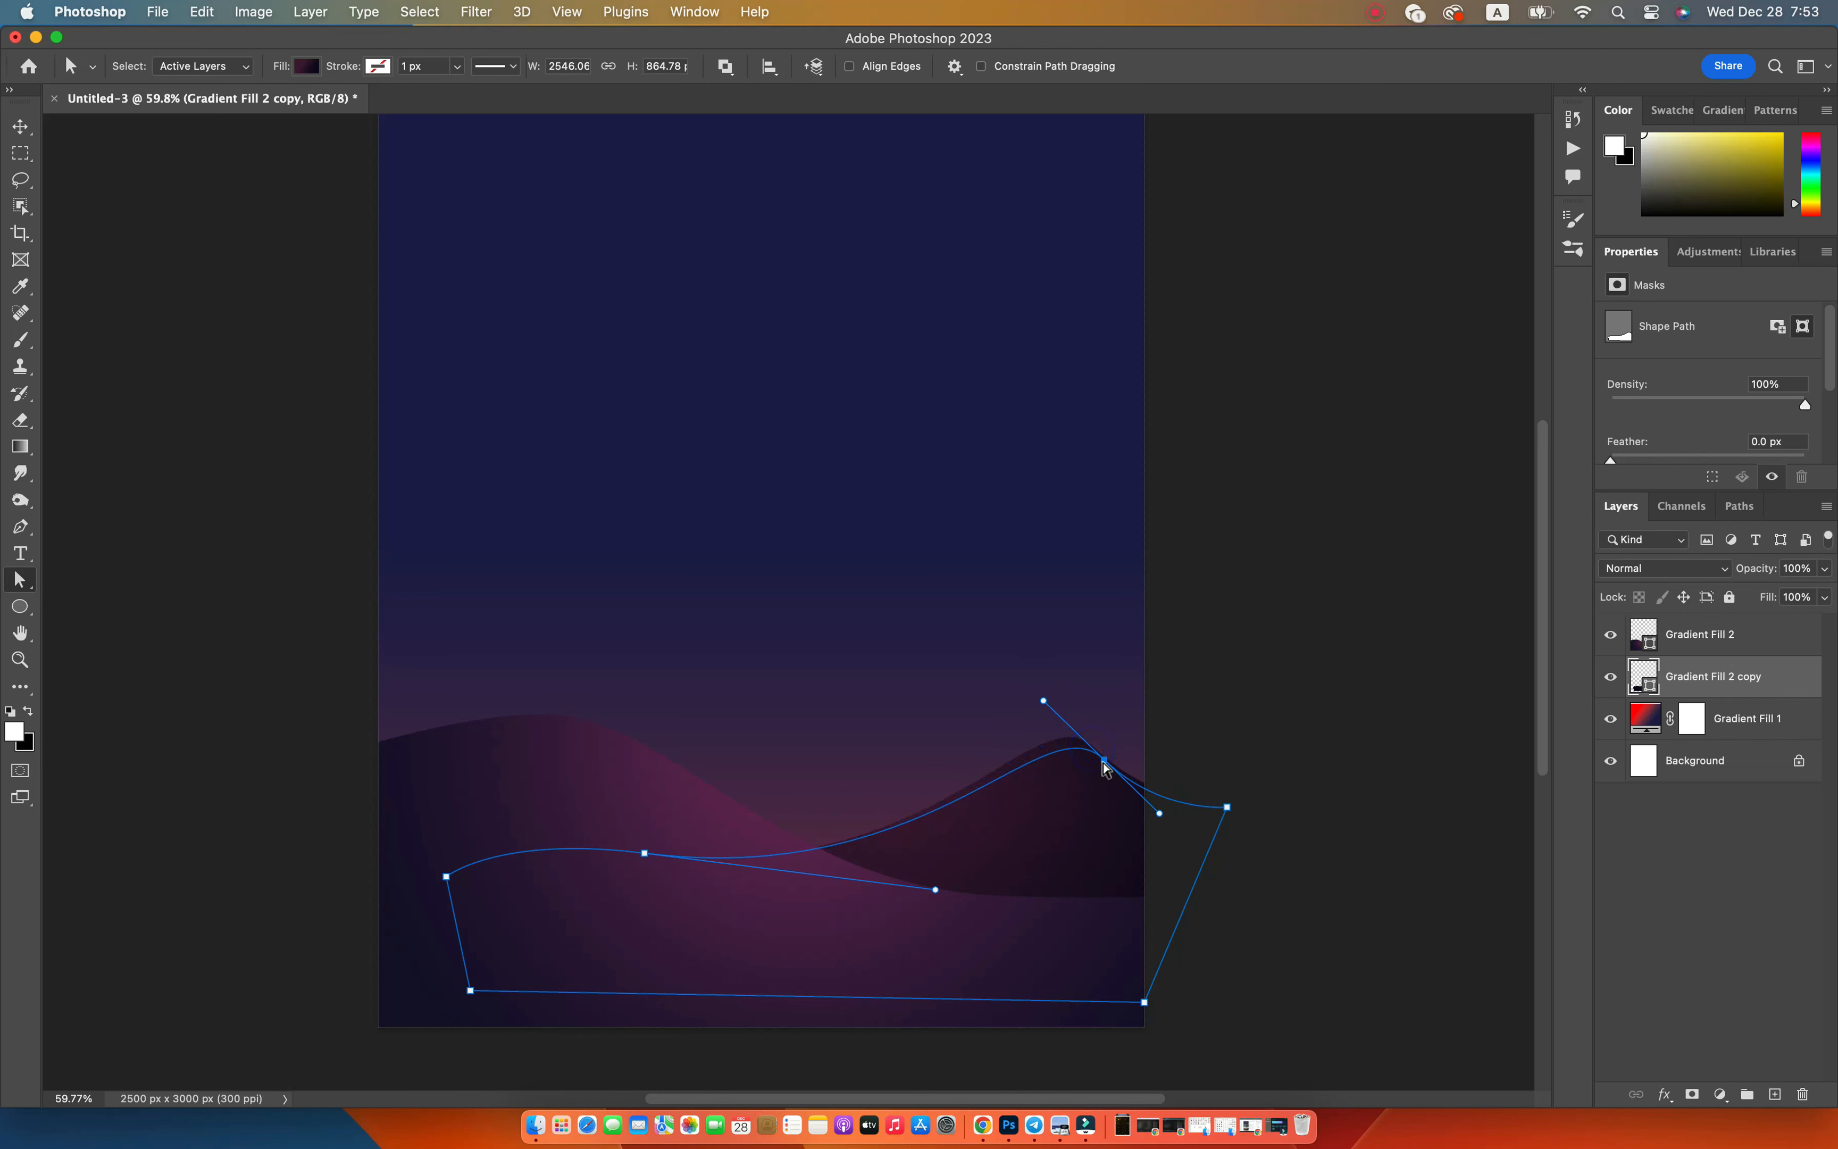
pyautogui.moveTo(447, 877); pyautogui.dragTo(411, 836)
pyautogui.moveTo(644, 853); pyautogui.dragTo(614, 837)
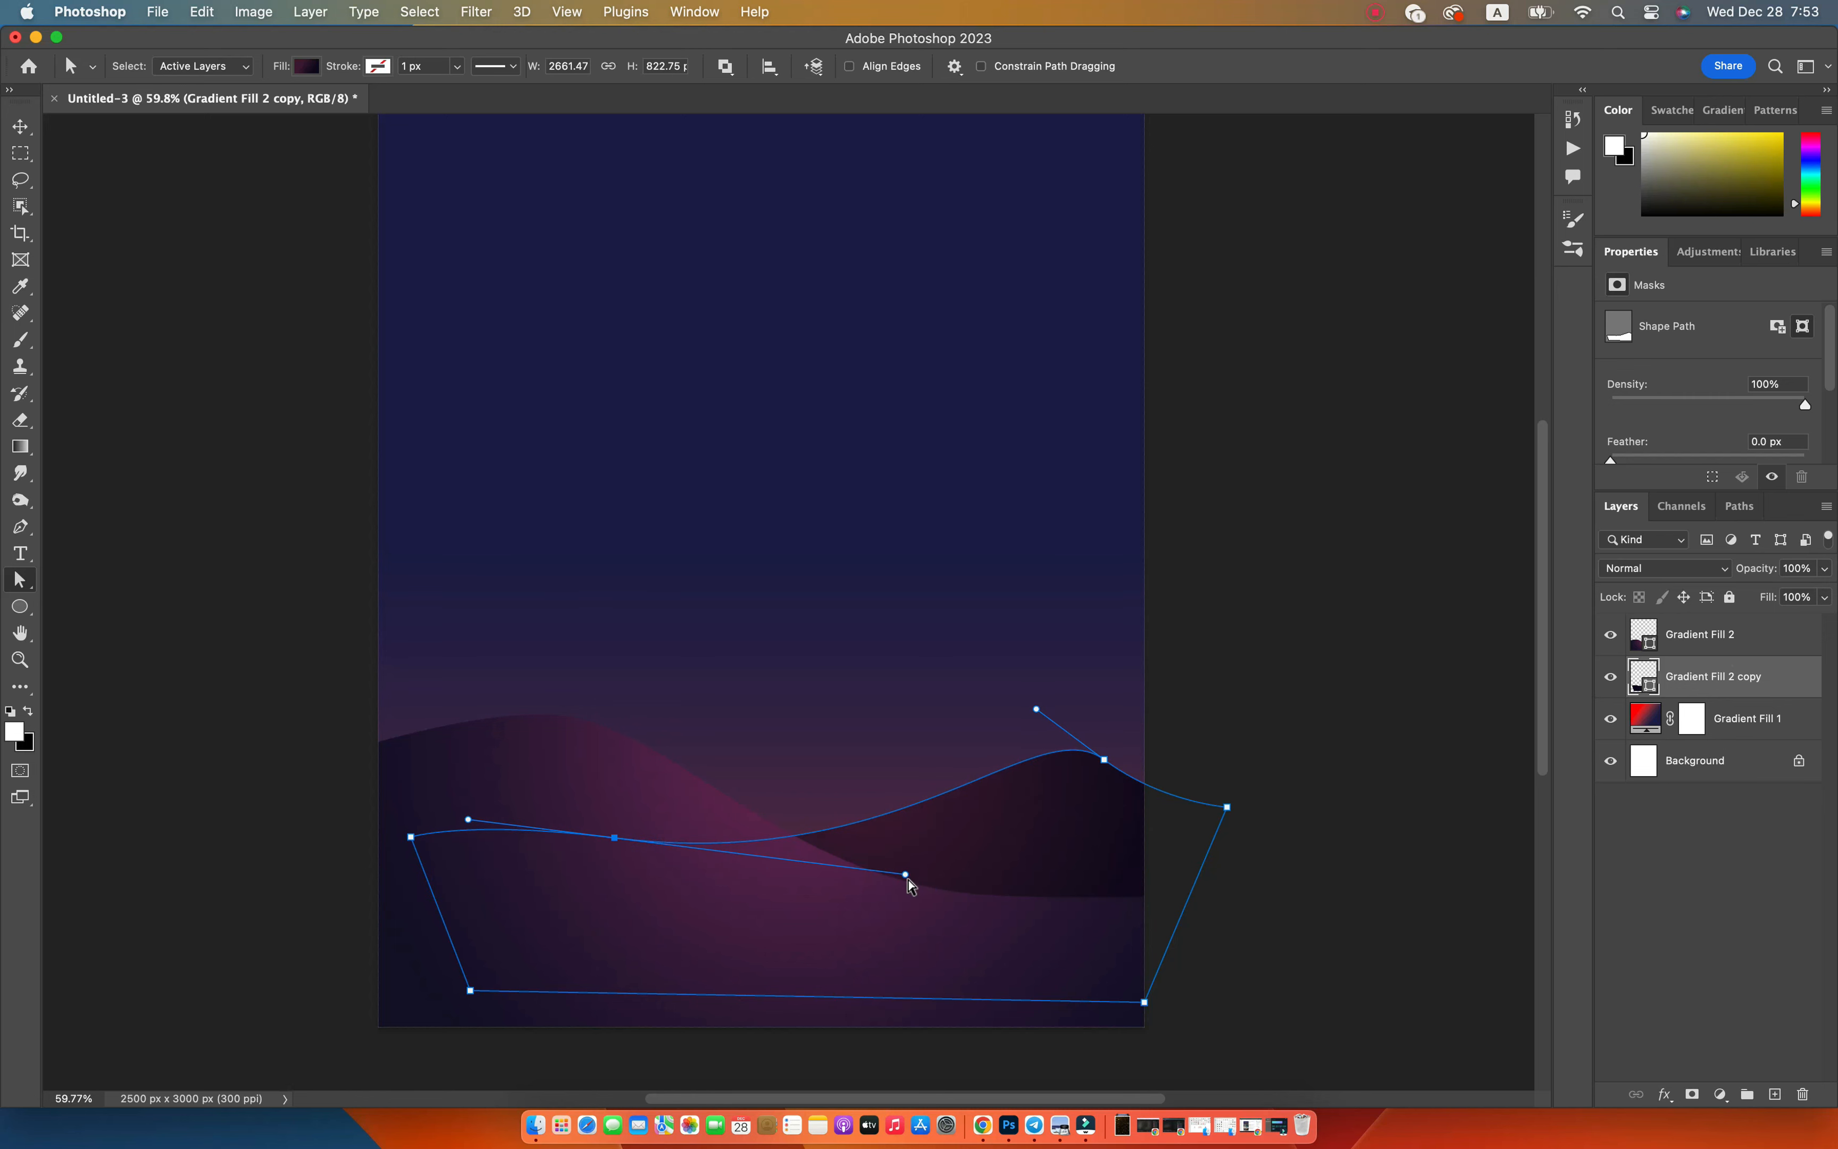
pyautogui.moveTo(906, 875); pyautogui.dragTo(946, 887)
pyautogui.doubleClick(1038, 818)
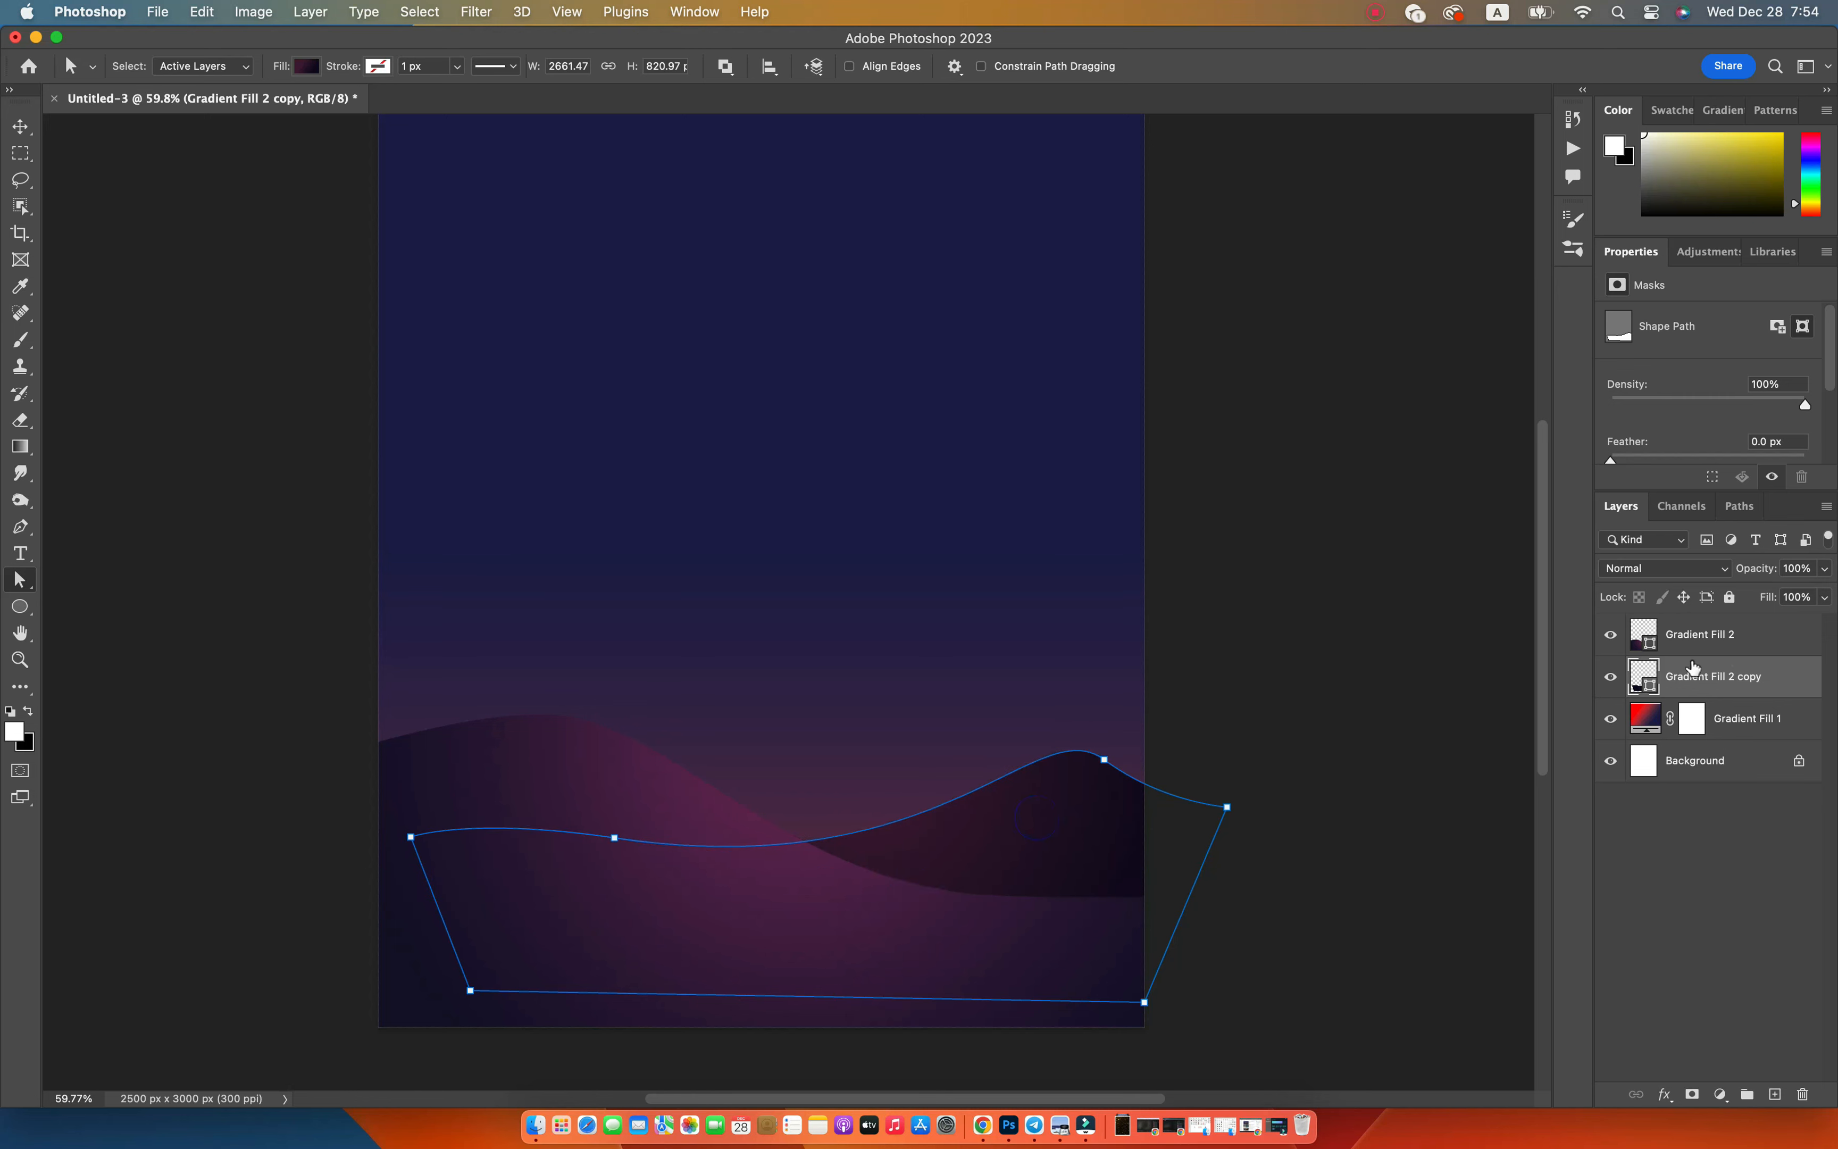
# Move the rear hill's radial glow up toward its peak, apply the fill, and deselect the path.
pyautogui.moveTo(1031, 872); pyautogui.dragTo(1063, 818)
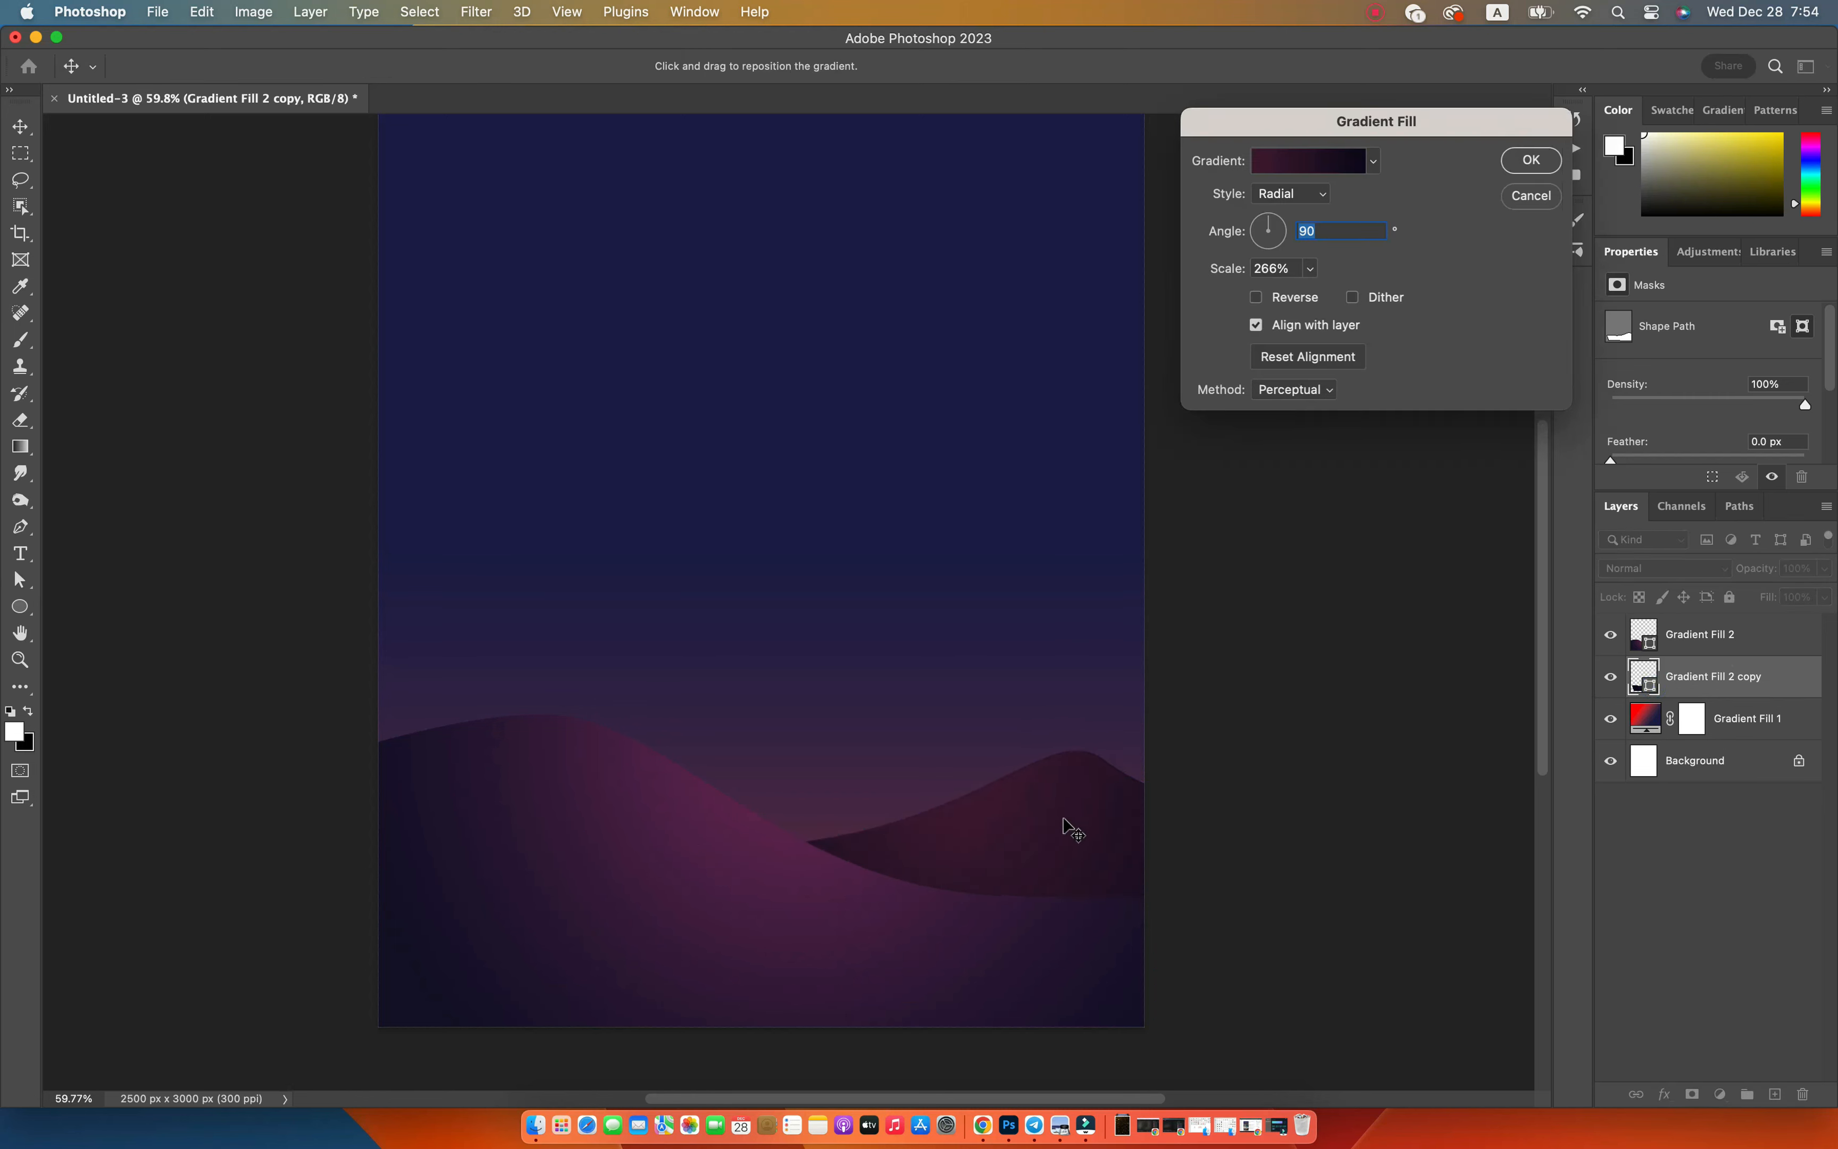
pyautogui.press('Return')
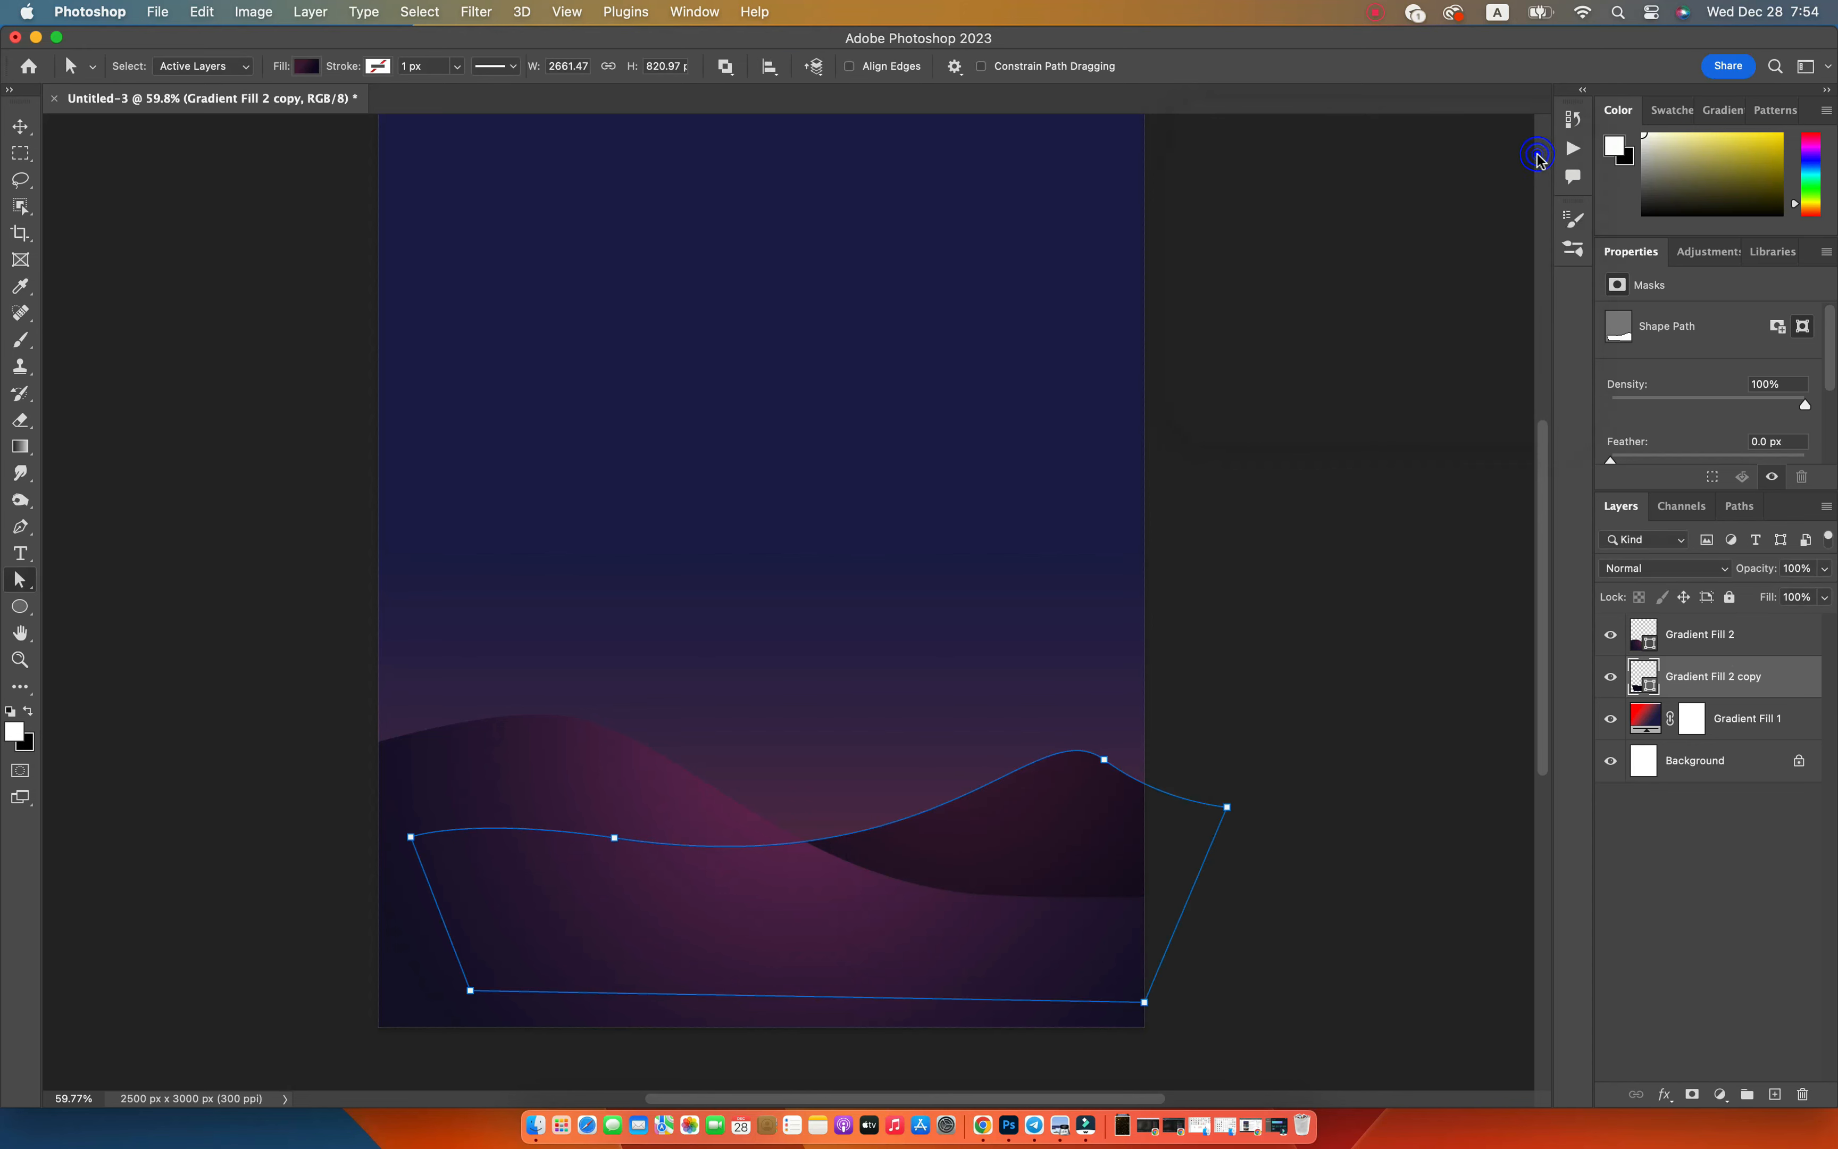
pyautogui.click(1252, 633)
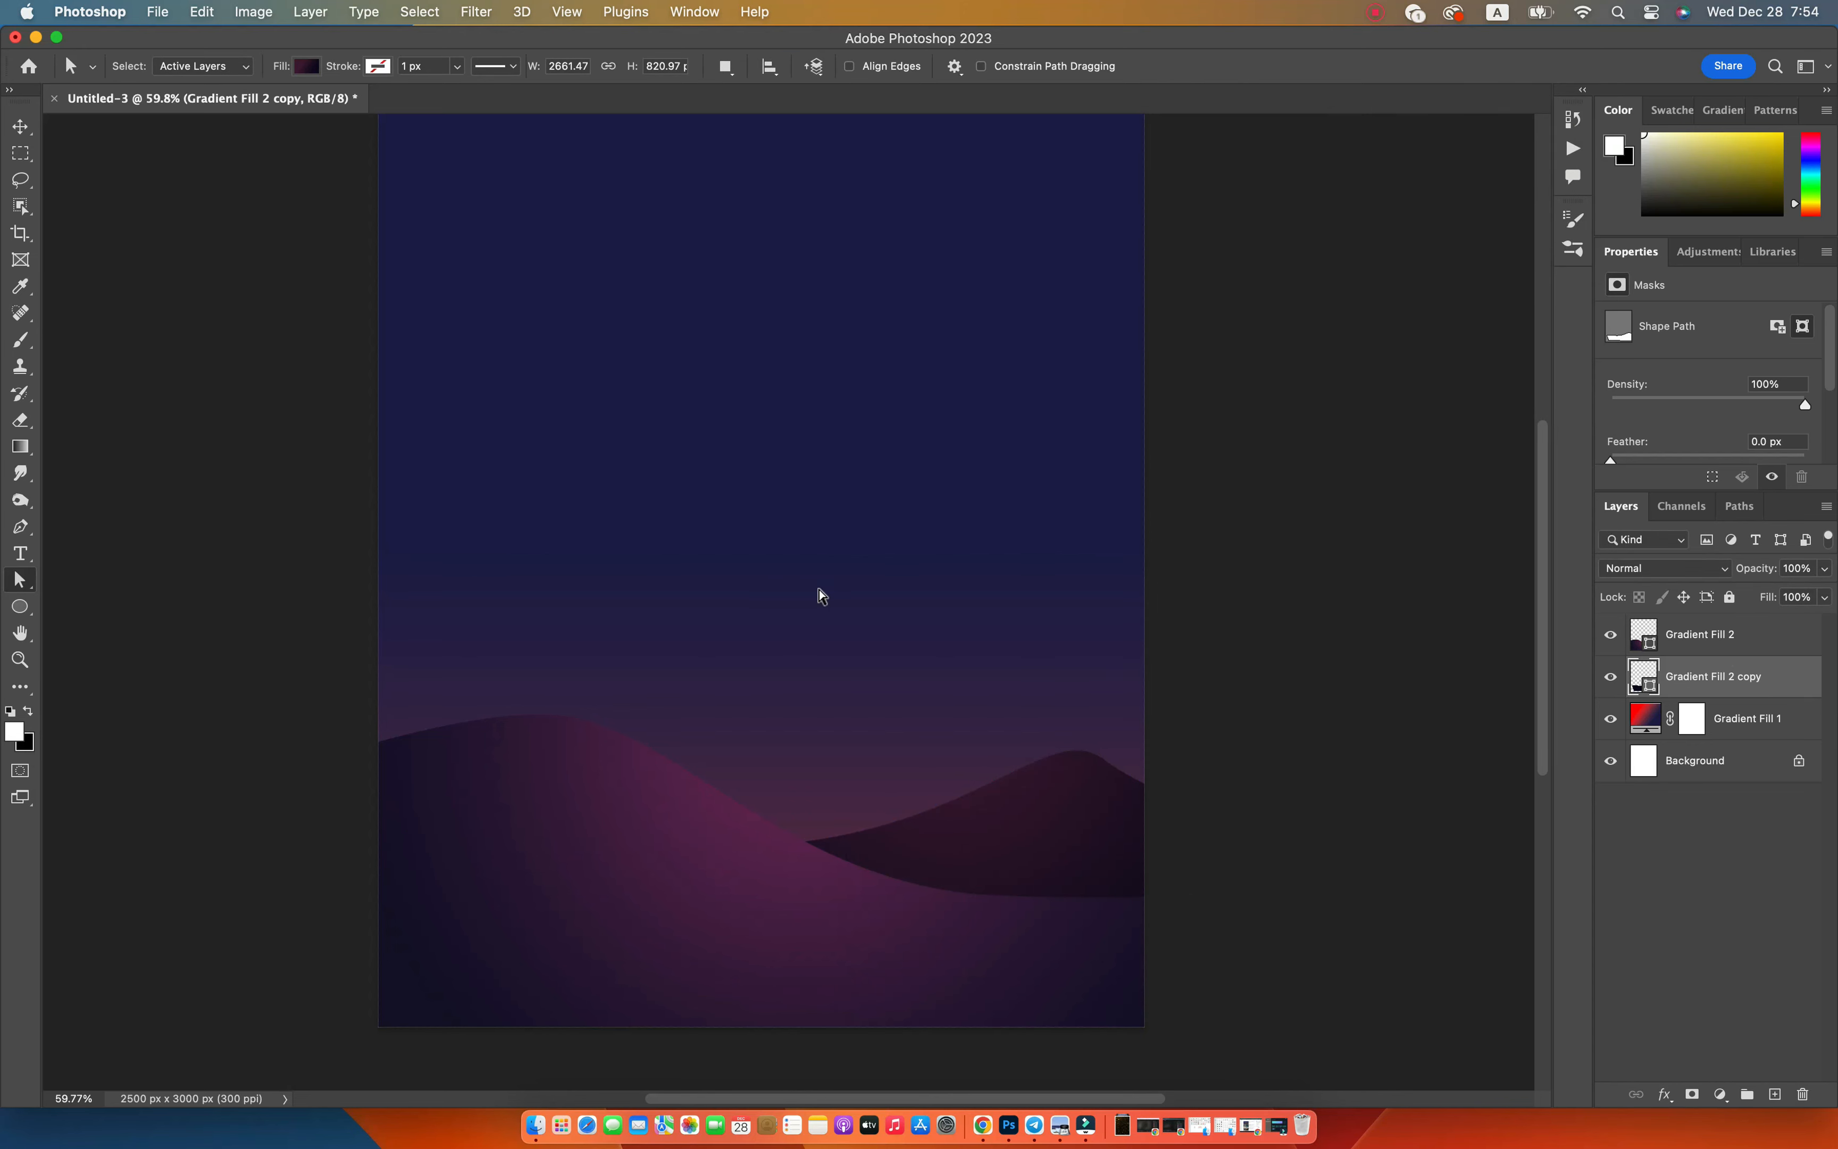
# Draw a circle about 1166 px in diameter and position it in the upper-right part of the sky as the moon.
pyautogui.press('z')
pyautogui.moveTo(791, 482); pyautogui.dragTo(807, 572)
pyautogui.click(1740, 893)
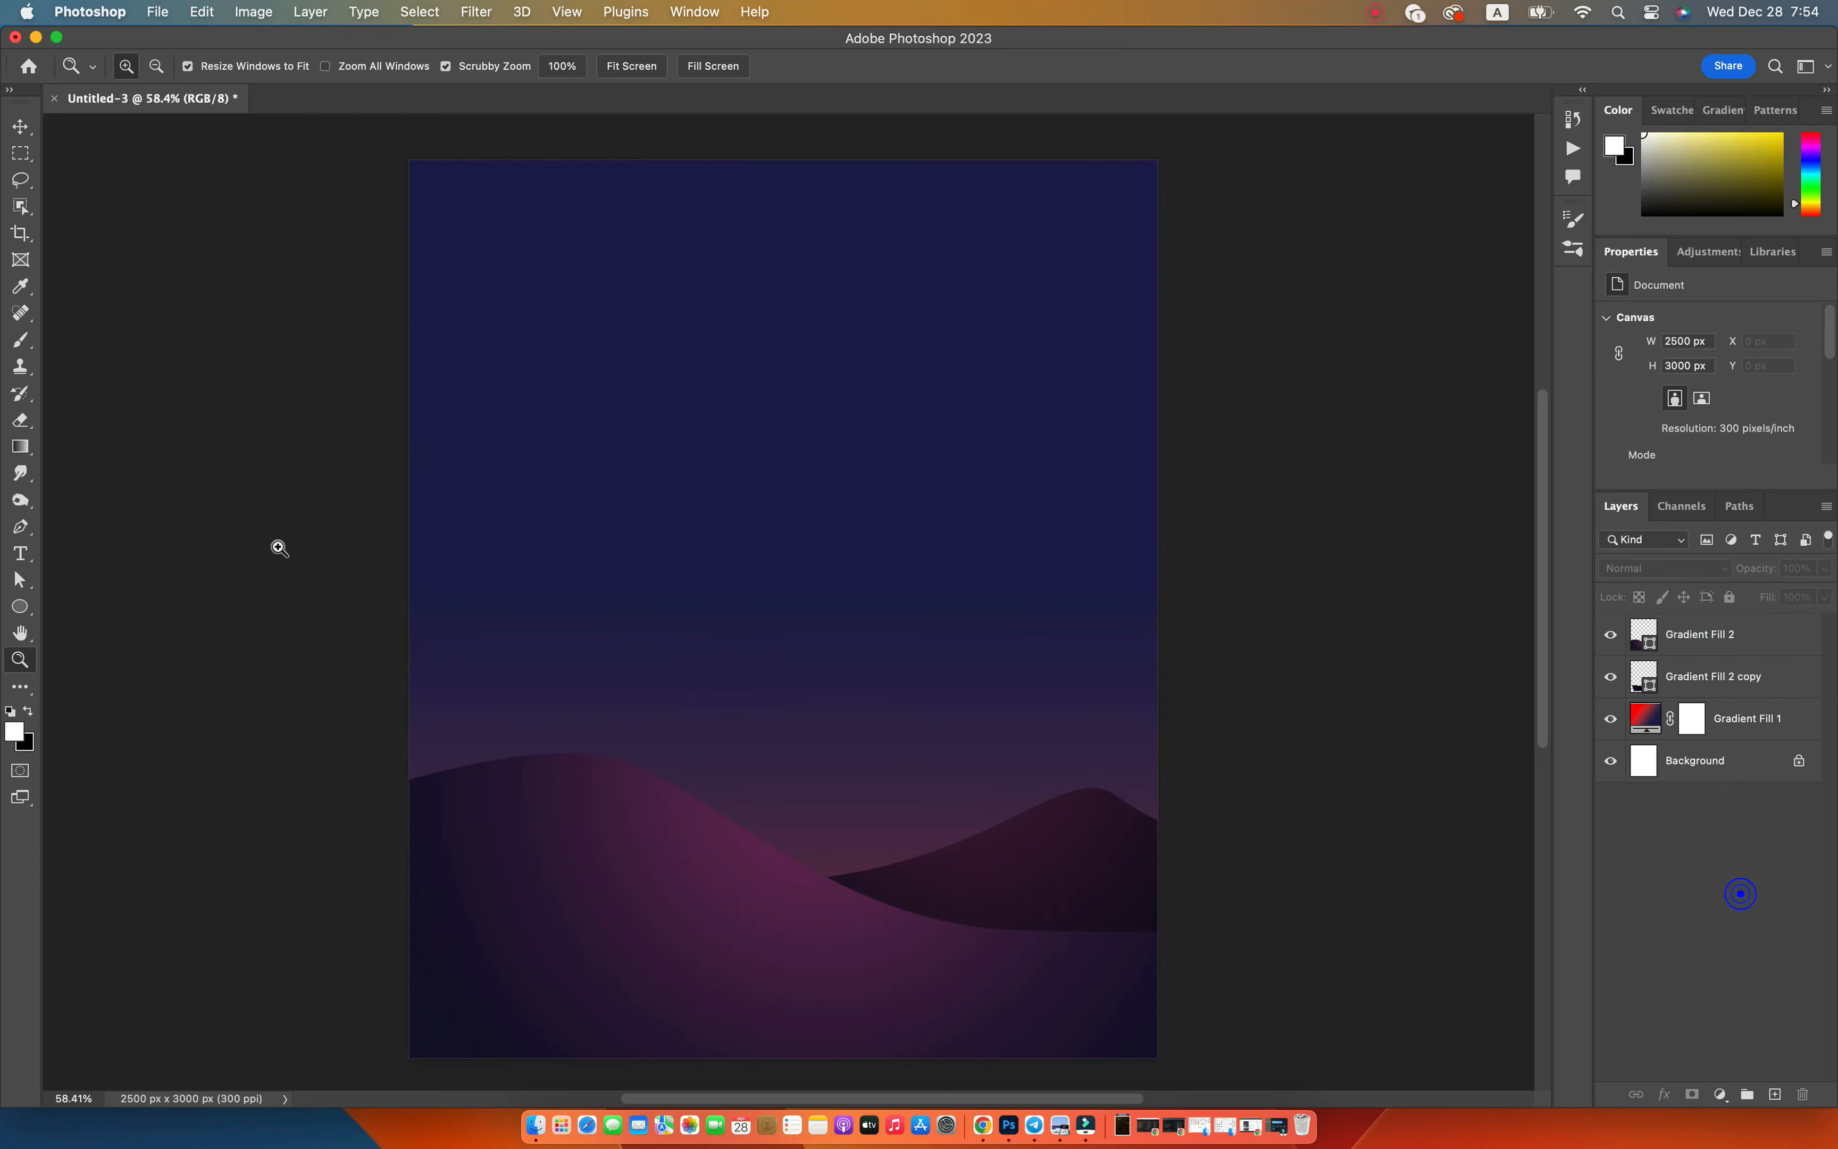
pyautogui.click(20, 606)
pyautogui.moveTo(779, 284); pyautogui.dragTo(1125, 684)
pyautogui.press('v')
pyautogui.moveTo(972, 484); pyautogui.dragTo(935, 480)
# Set the moon circle's fill color to magenta #a11377.
pyautogui.doubleClick(1643, 634)
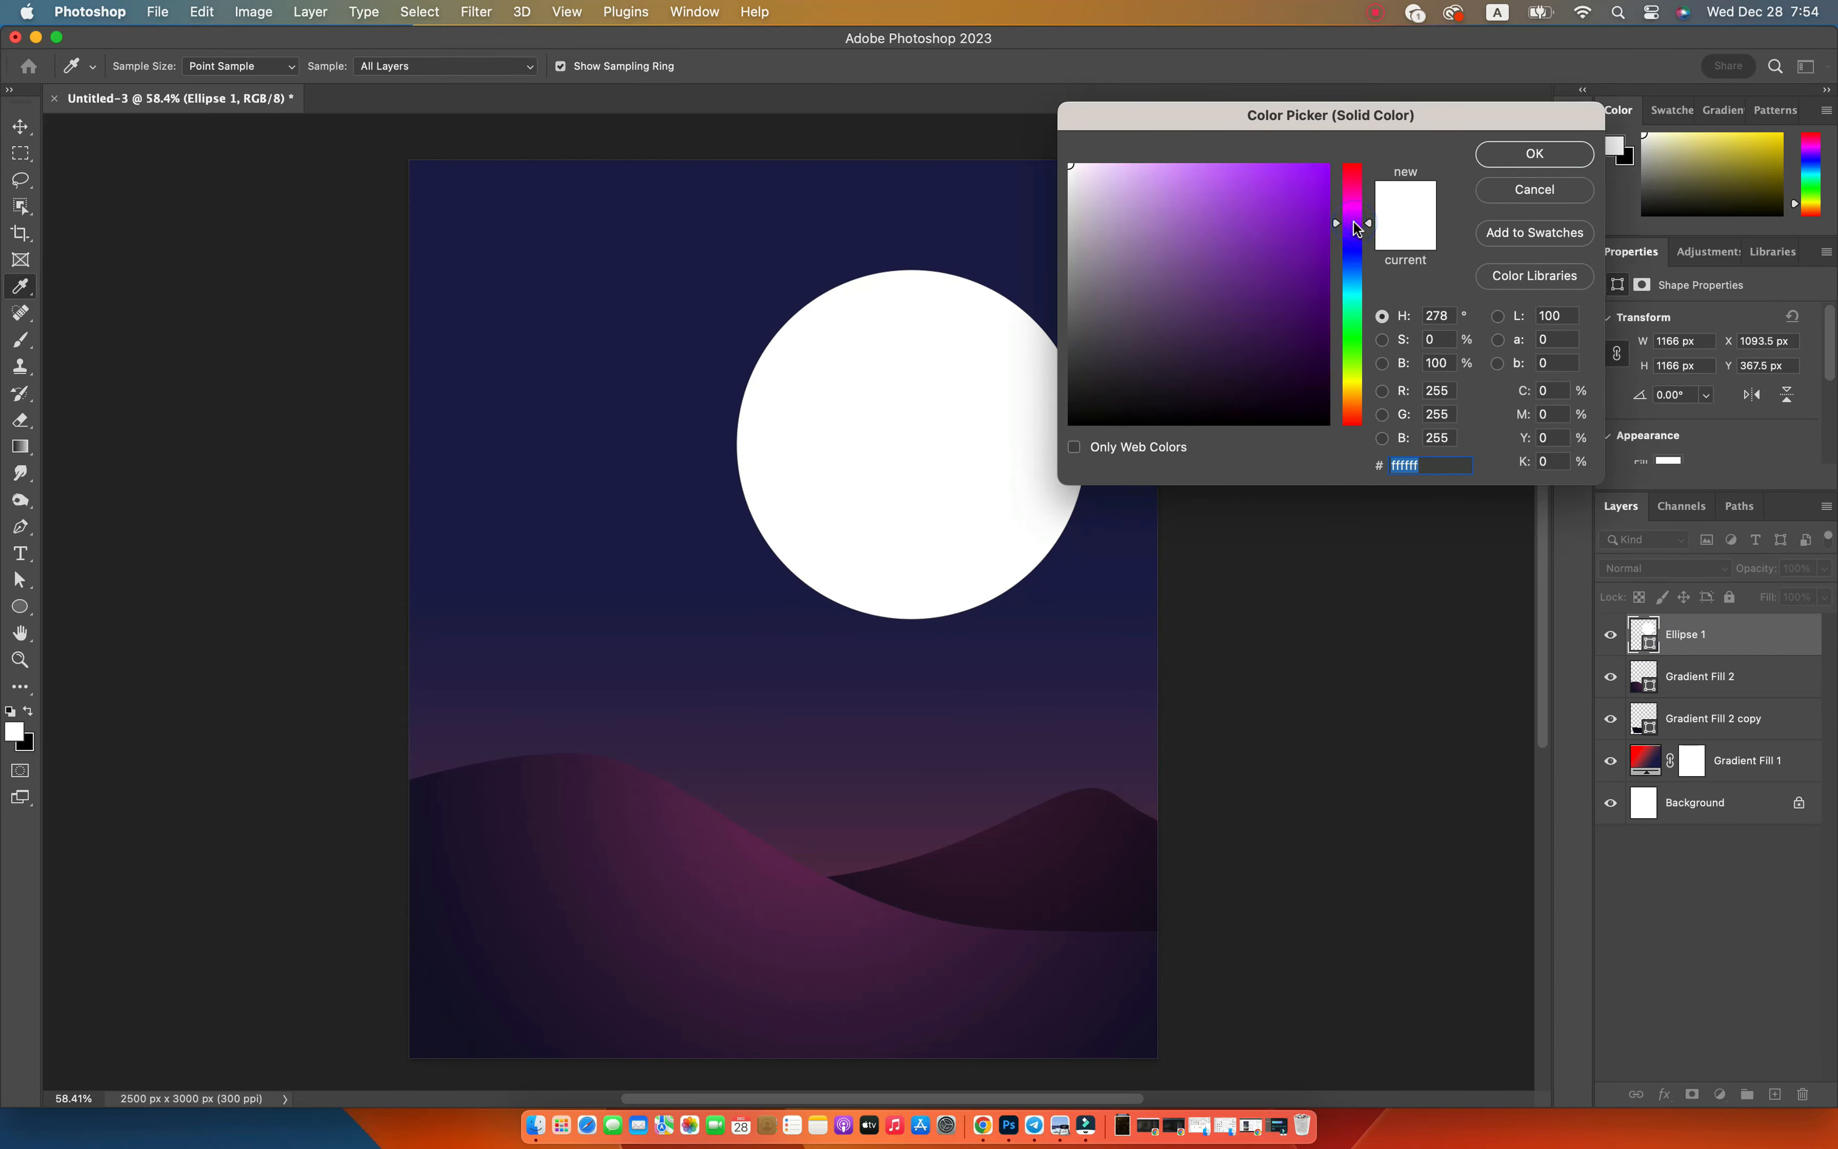
pyautogui.moveTo(1354, 224); pyautogui.dragTo(1302, 257)
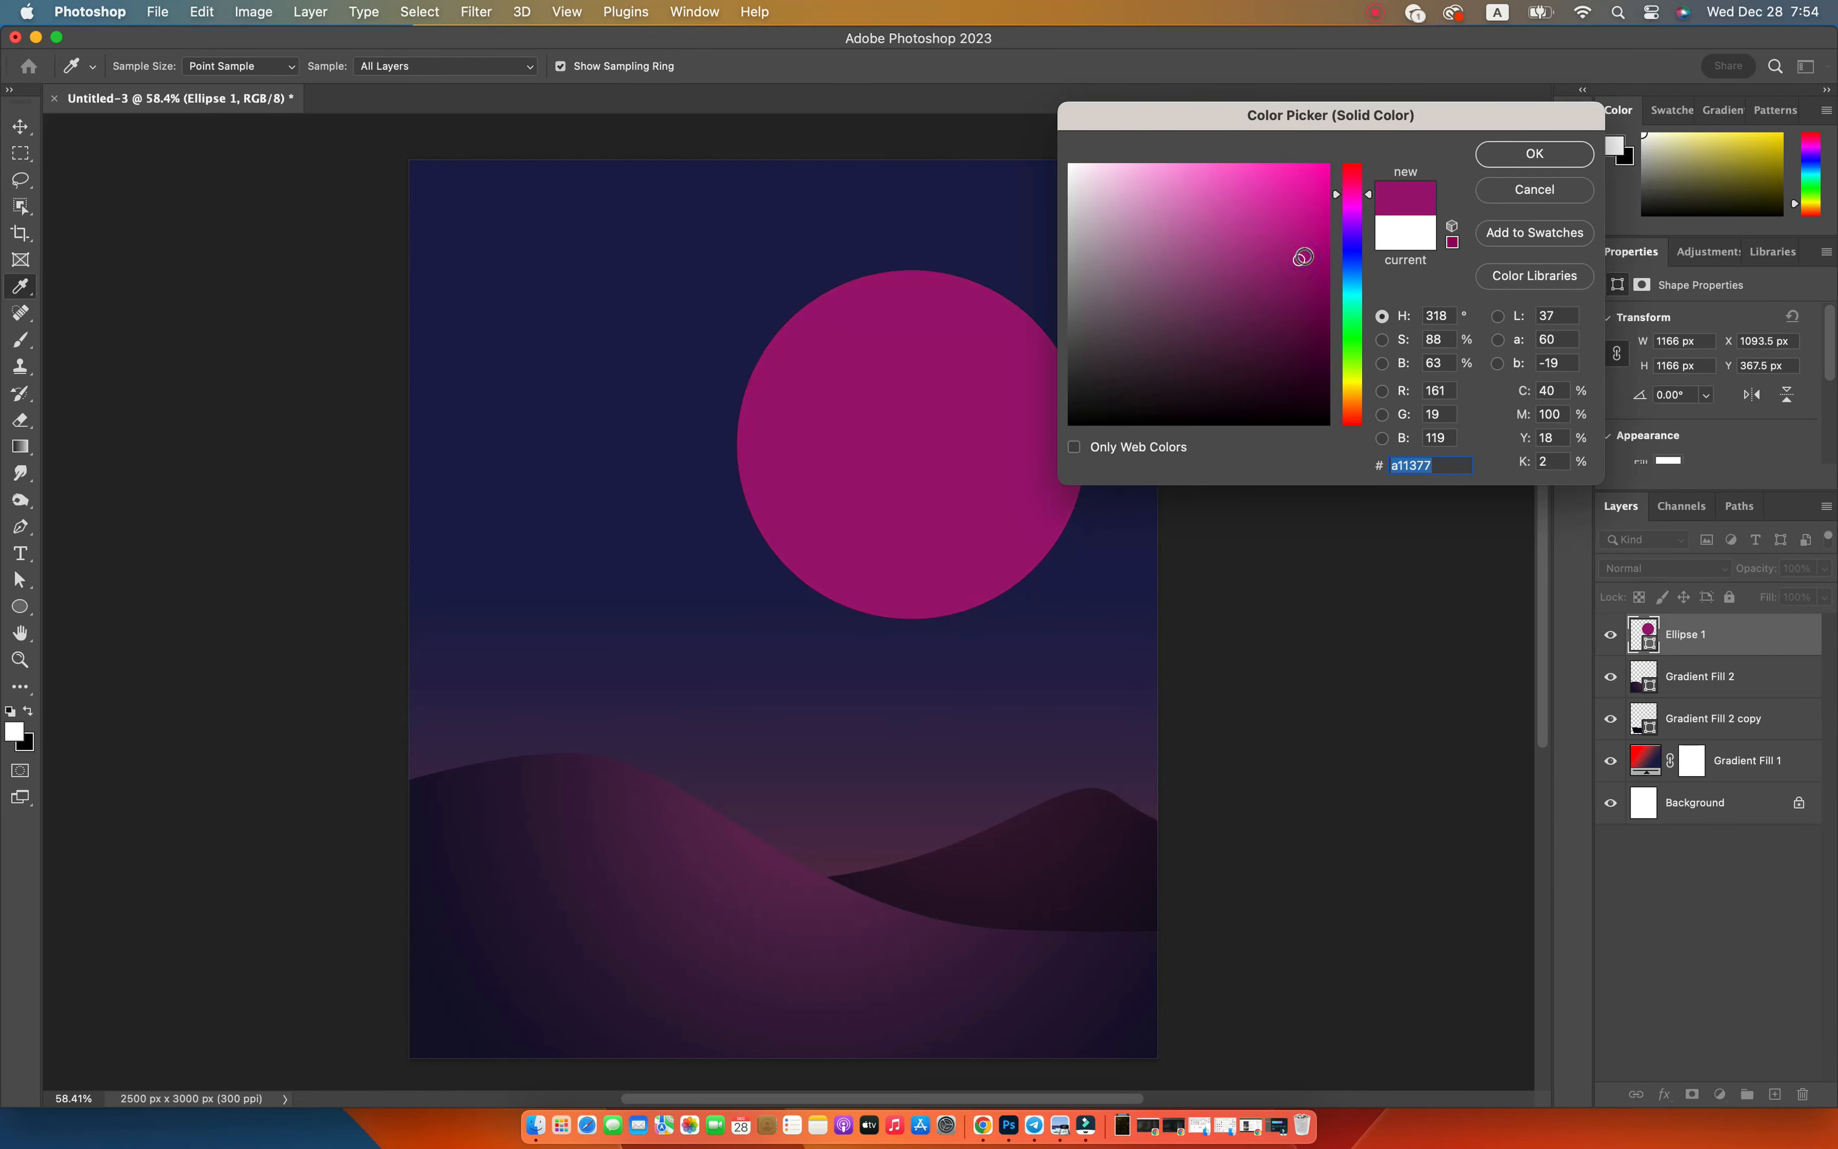
pyautogui.click(1549, 155)
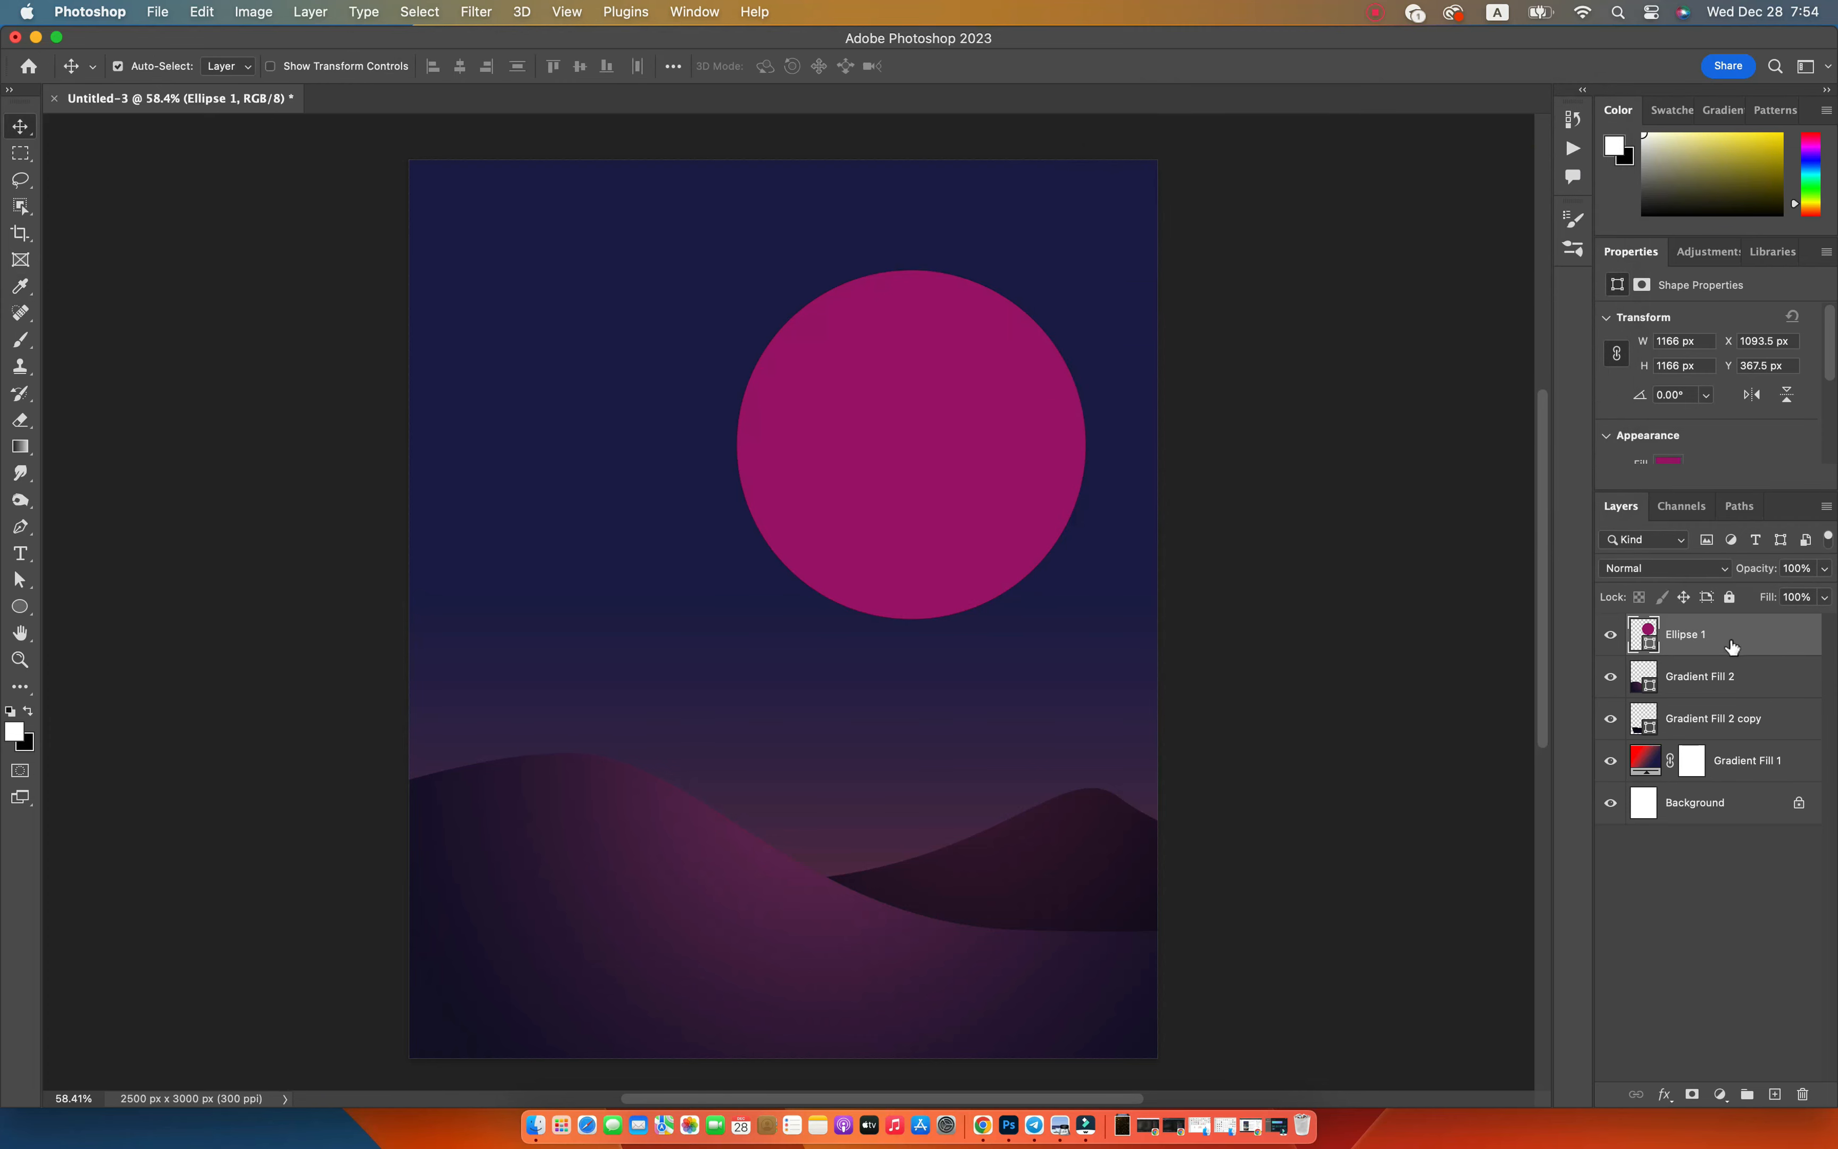
# Add a gradient fill layer fading from soft orange to transparent above the moon and clip it to the circle.
pyautogui.click(1721, 1095)
pyautogui.click(1719, 662)
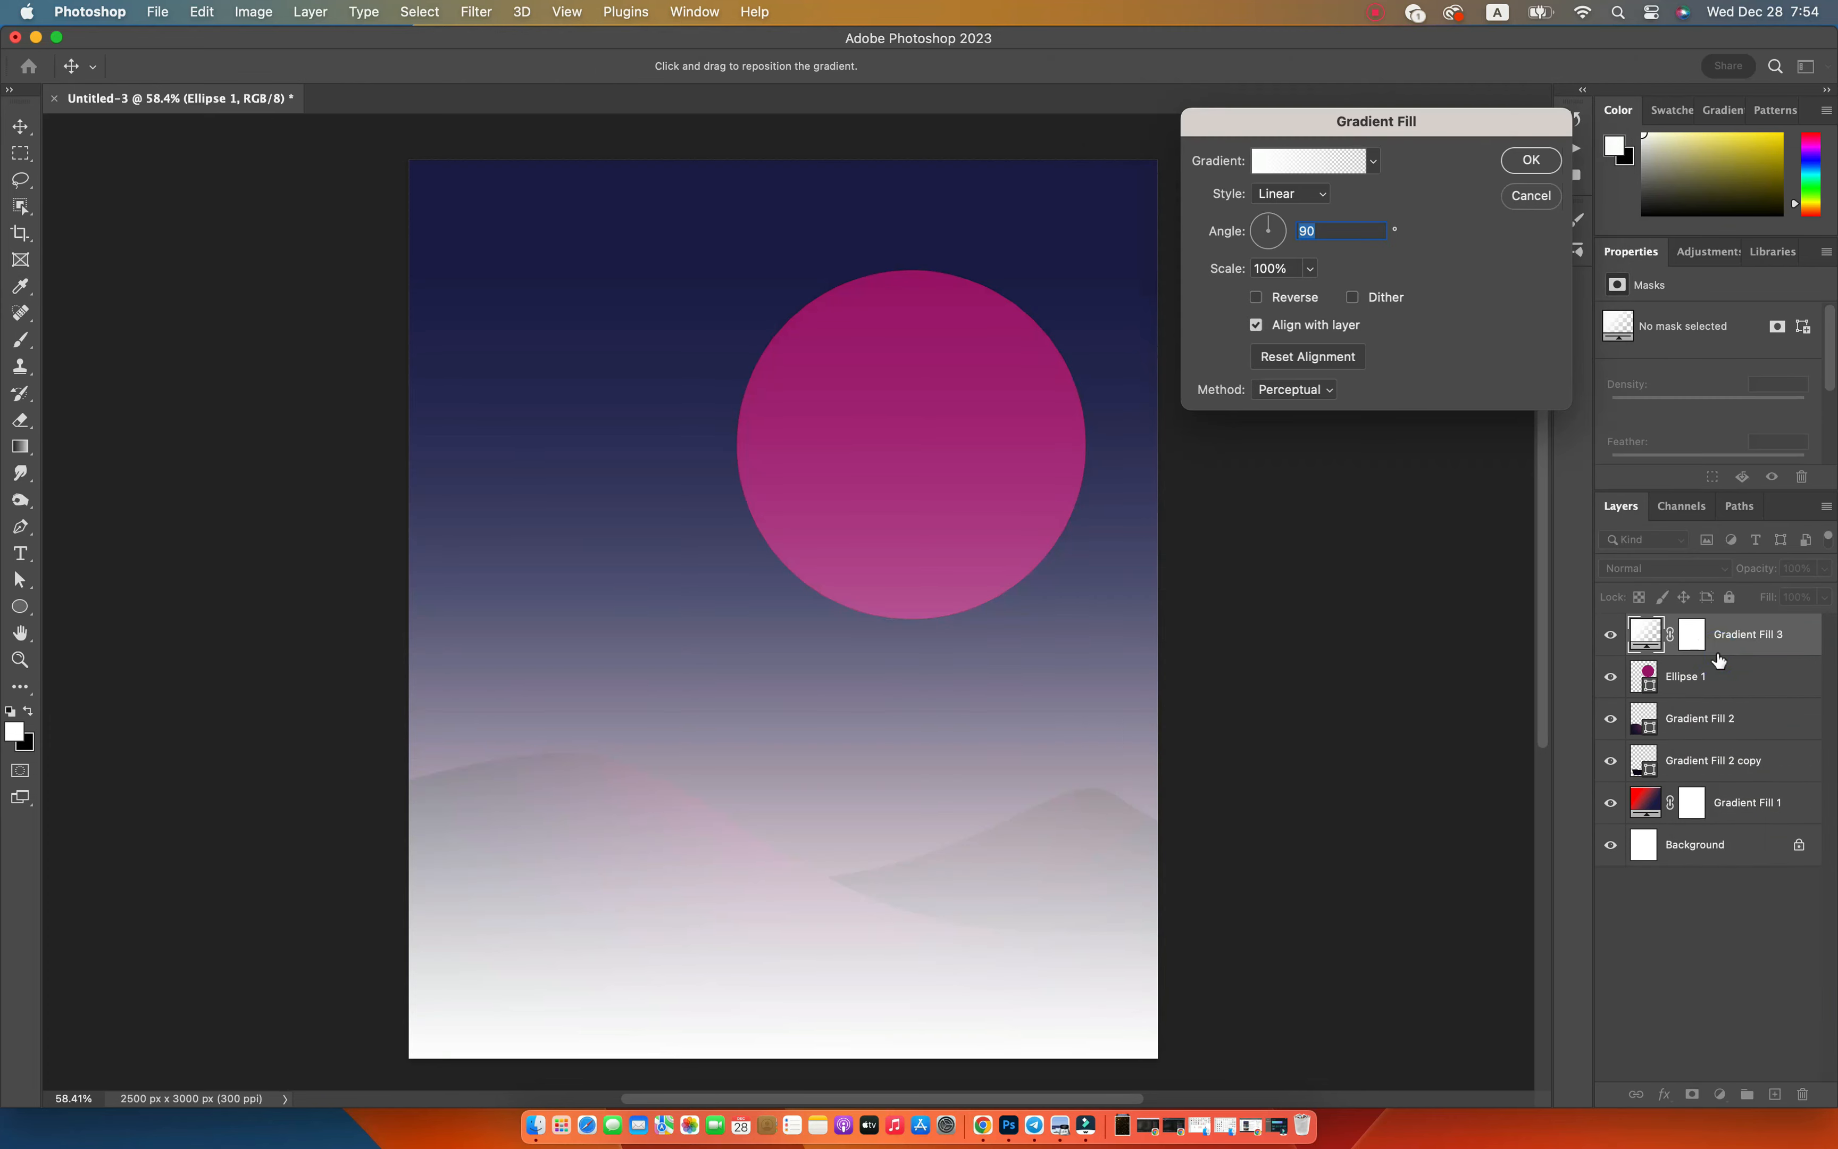
pyautogui.click(1270, 168)
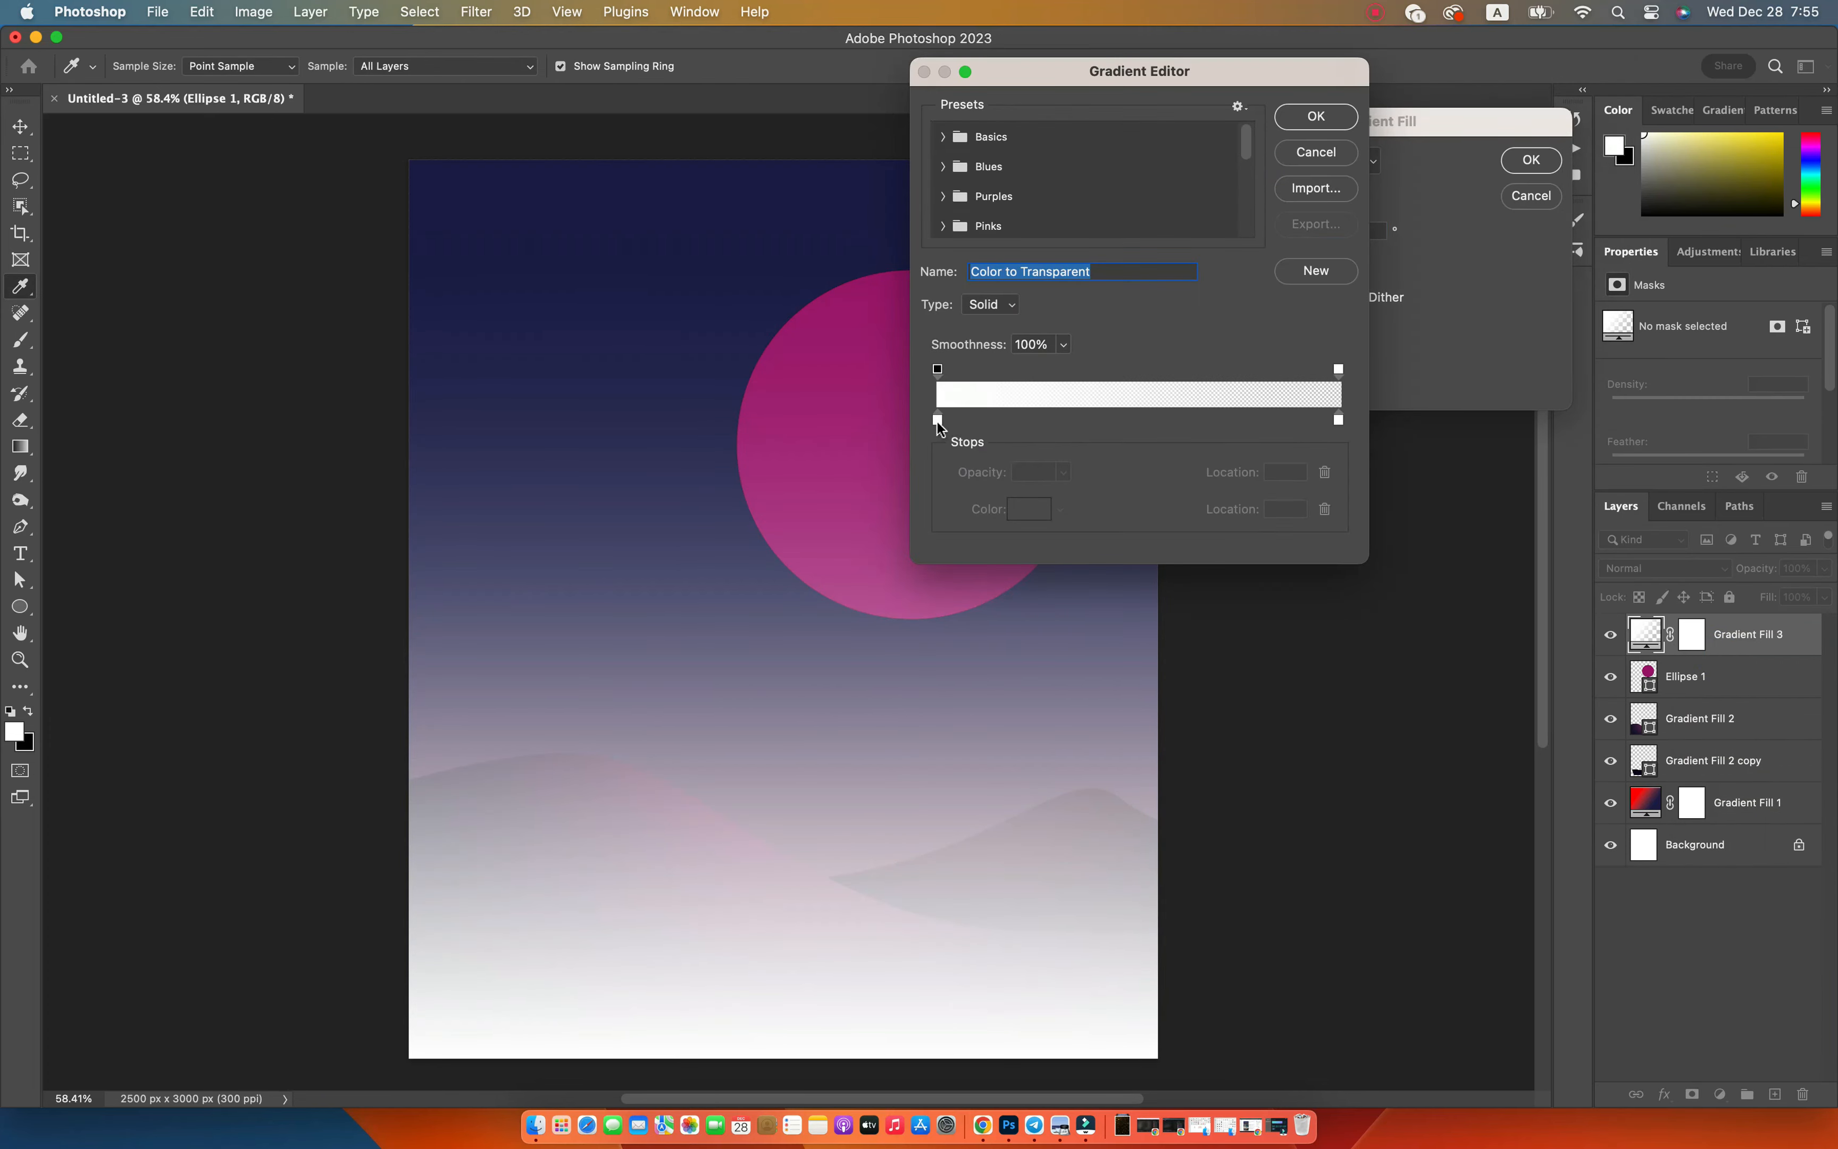
pyautogui.doubleClick(938, 420)
pyautogui.click(1321, 165)
pyautogui.click(1350, 404)
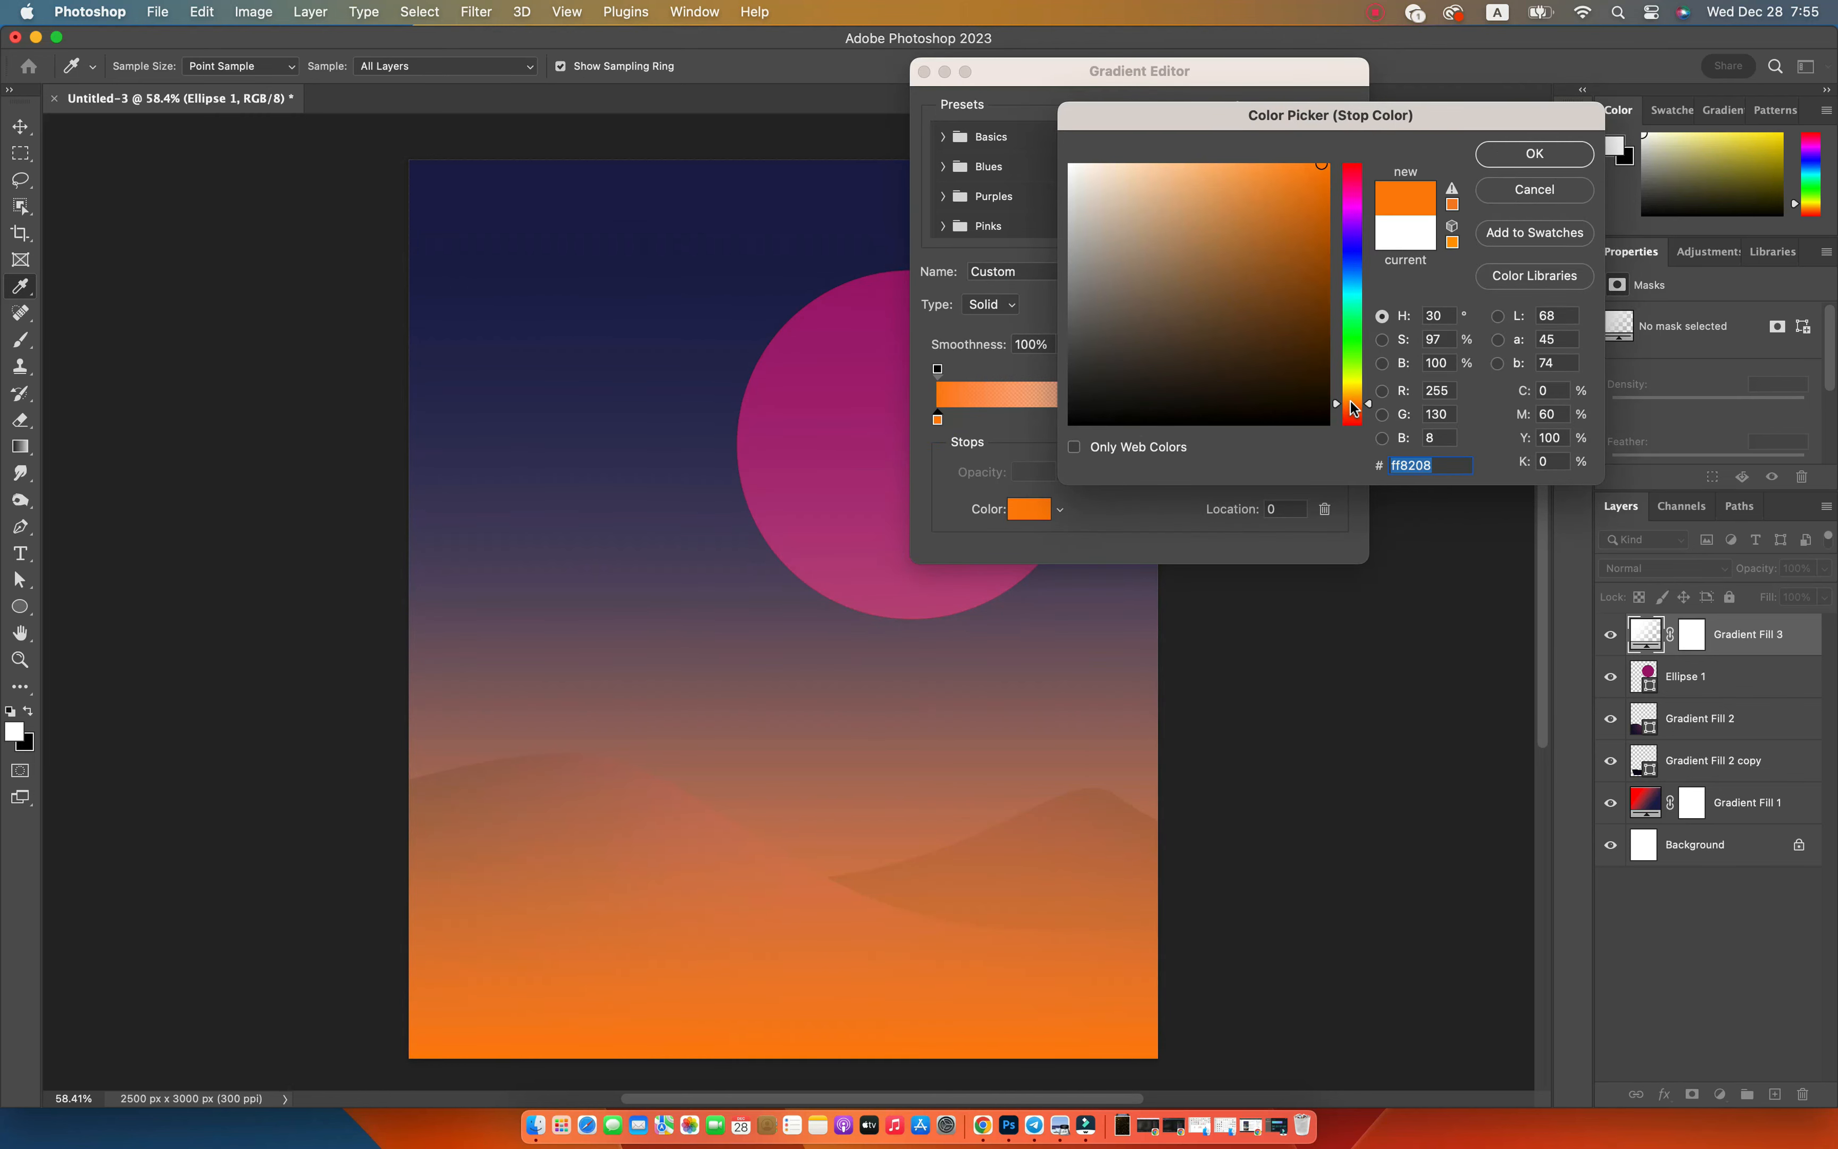
pyautogui.click(1245, 175)
pyautogui.click(1534, 153)
pyautogui.click(1307, 122)
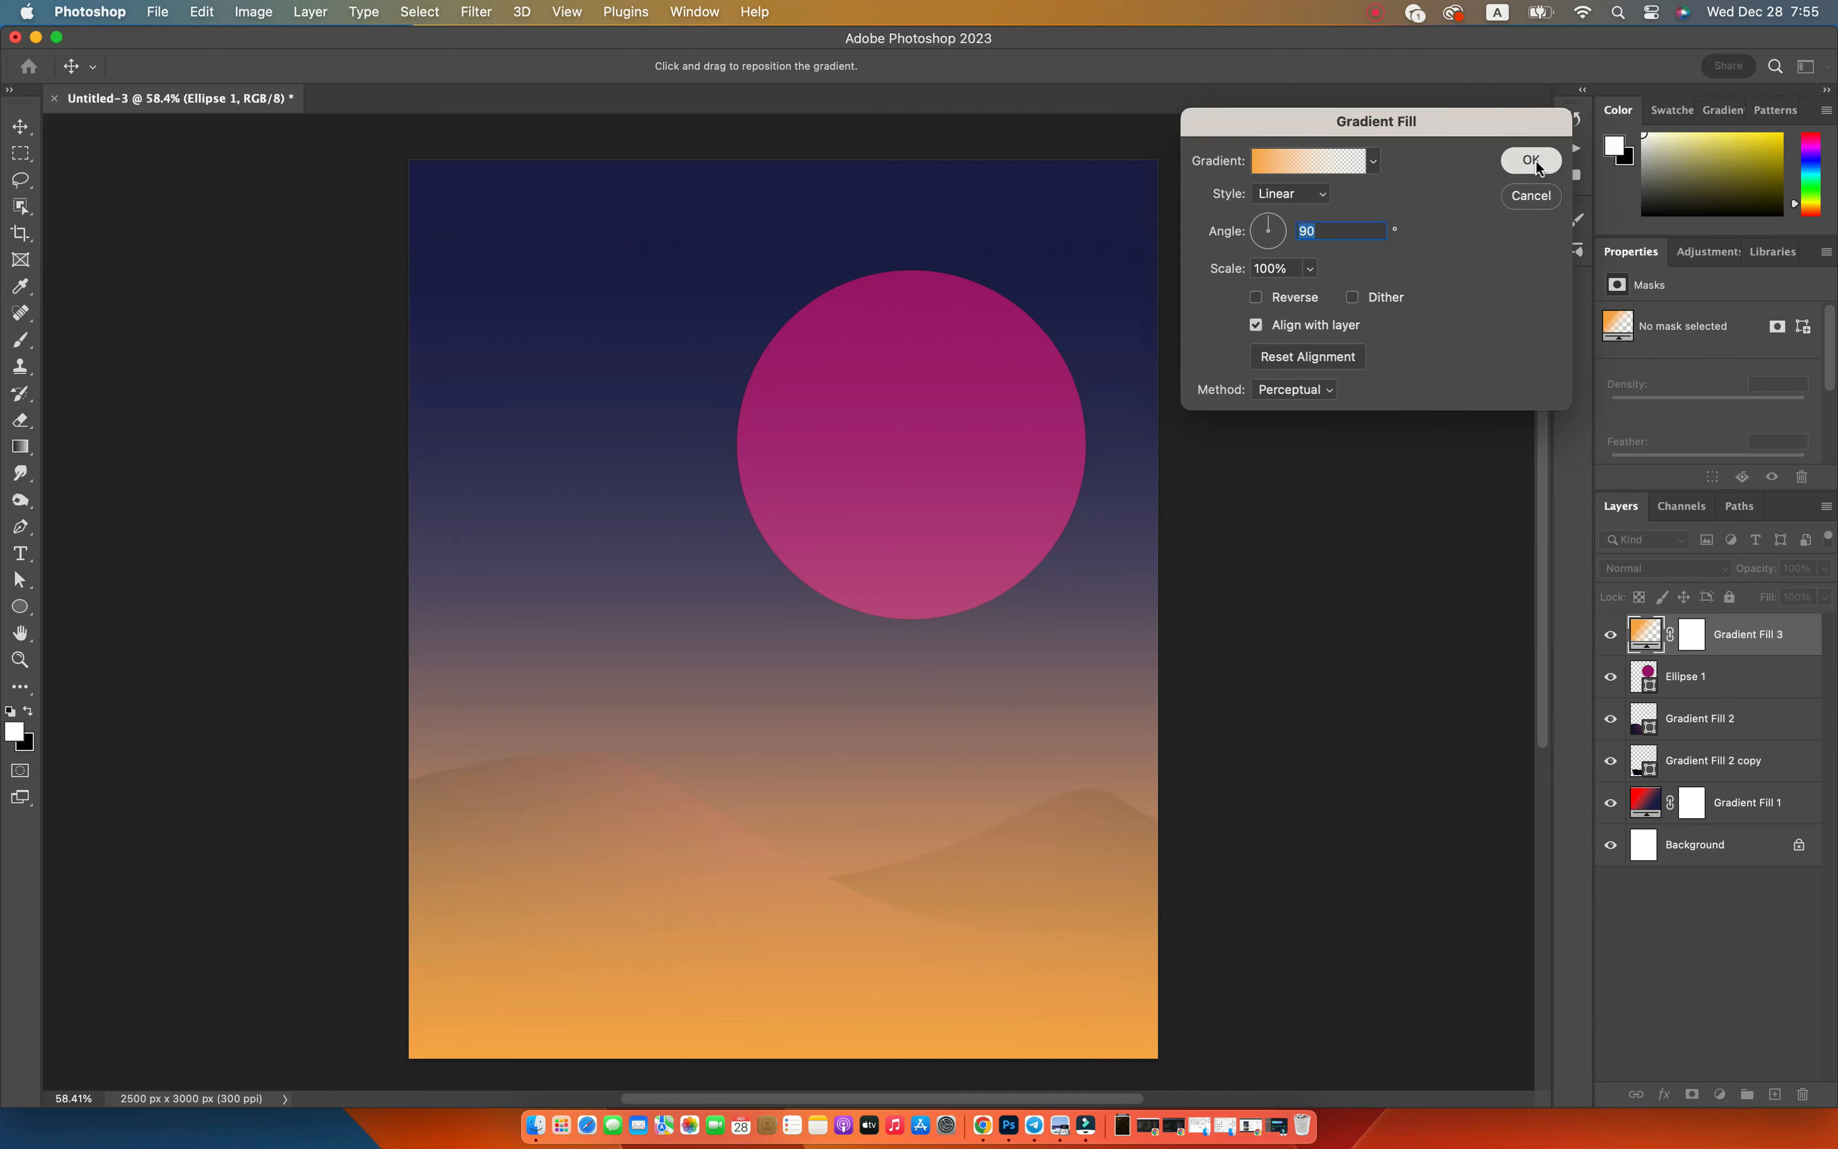
pyautogui.click(1532, 160)
pyautogui.keyDown('alt'); pyautogui.click(1659, 655); pyautogui.keyUp('alt')
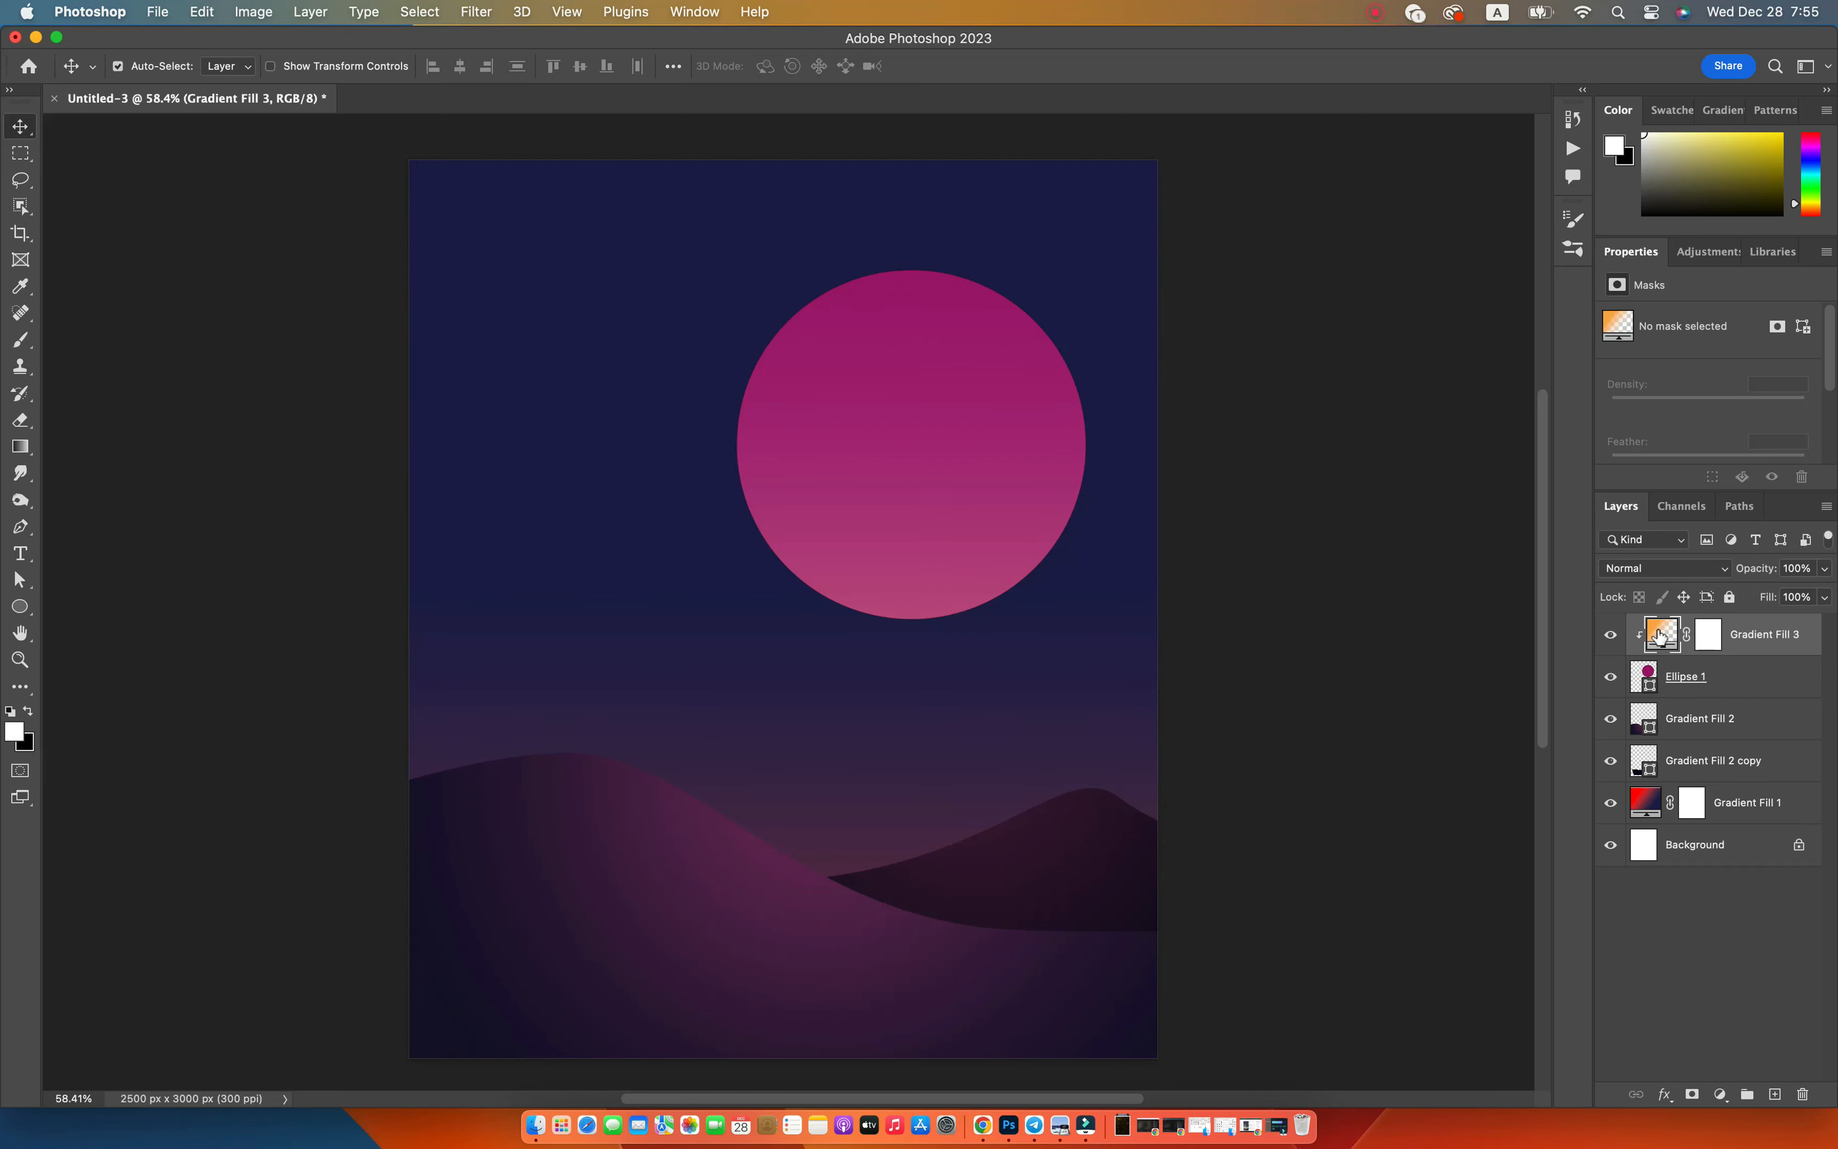
# Switch the moon's gradient to Radial, set its scale to 117%, and center the highlight in the moon's upper-right area.
pyautogui.doubleClick(1659, 637)
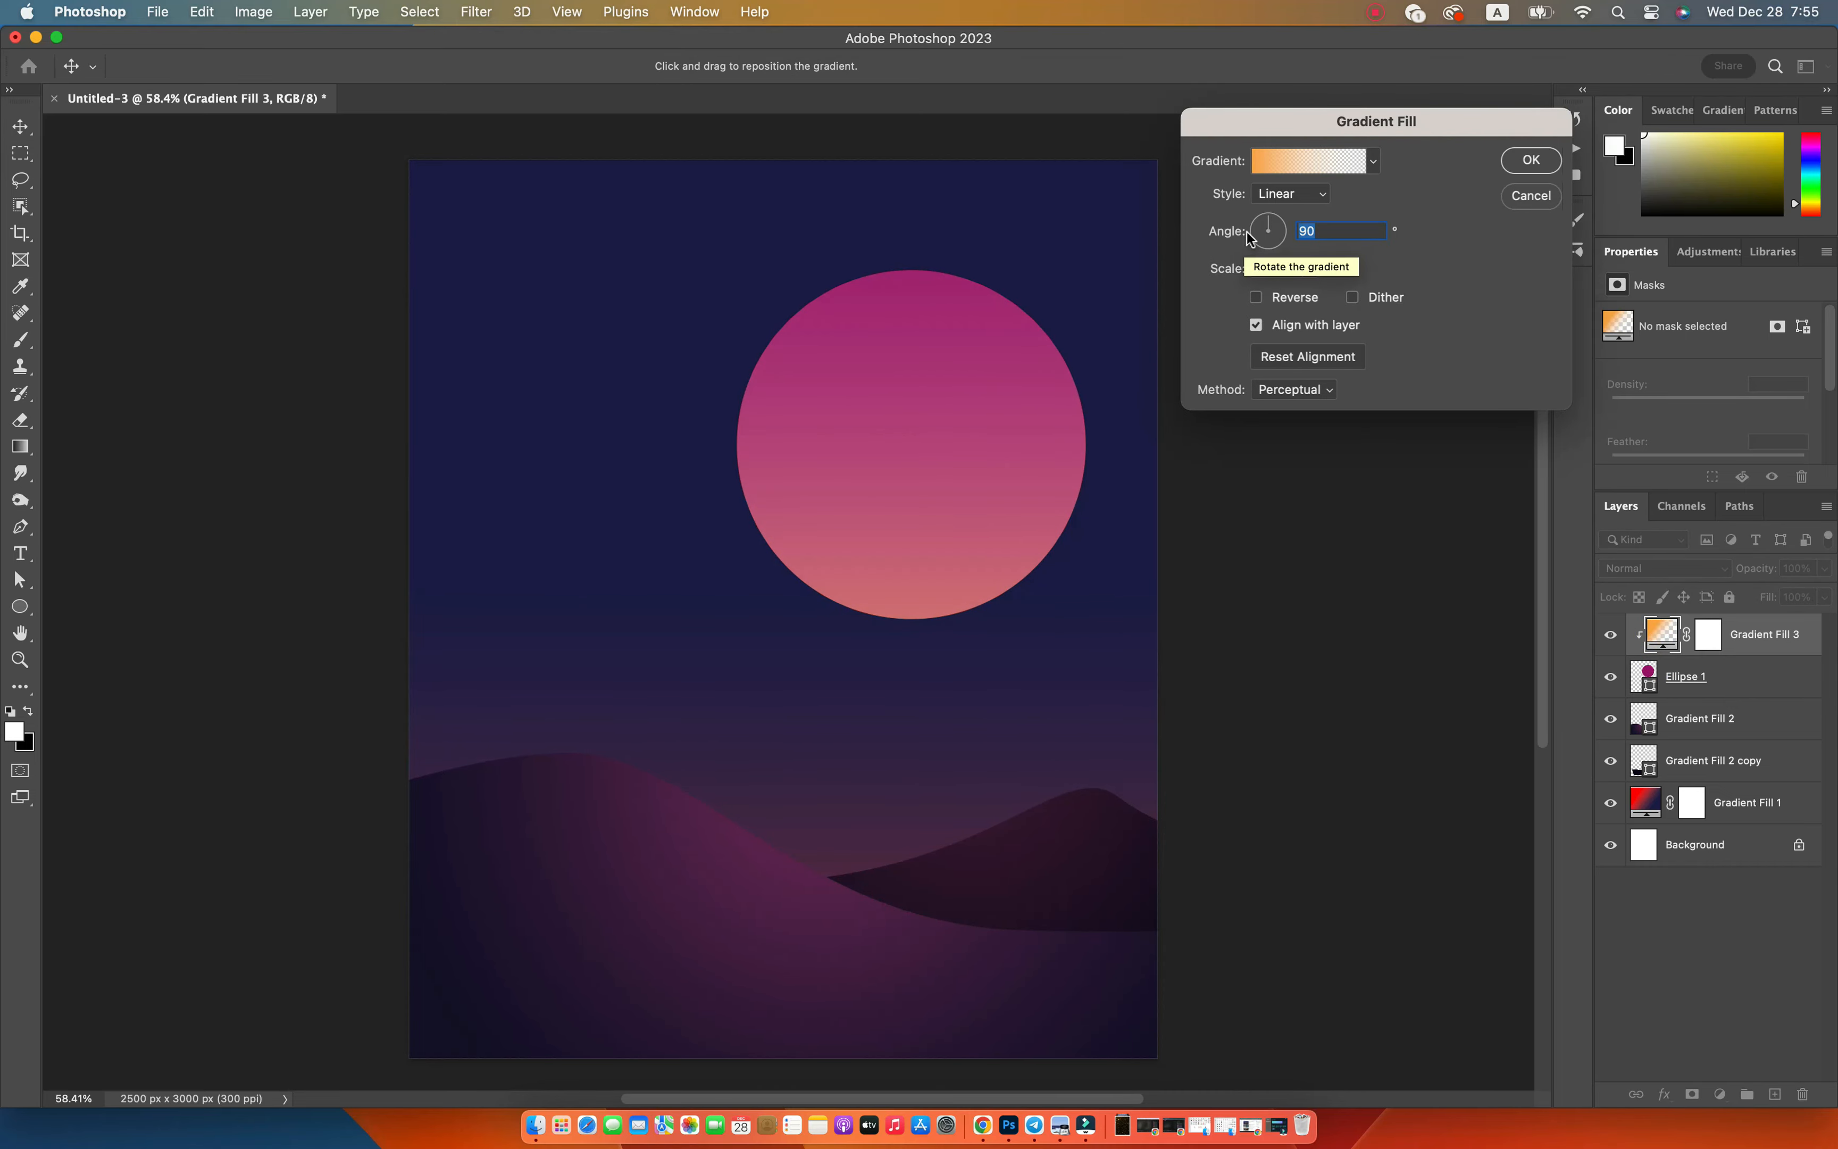
pyautogui.click(1292, 193)
pyautogui.click(1282, 213)
pyautogui.moveTo(931, 434)
pyautogui.mouseDown()
pyautogui.moveTo(1027, 387)
pyautogui.moveTo(978, 295)
pyautogui.moveTo(993, 354)
pyautogui.mouseUp()
pyautogui.moveTo(1230, 270); pyautogui.dragTo(1247, 266)
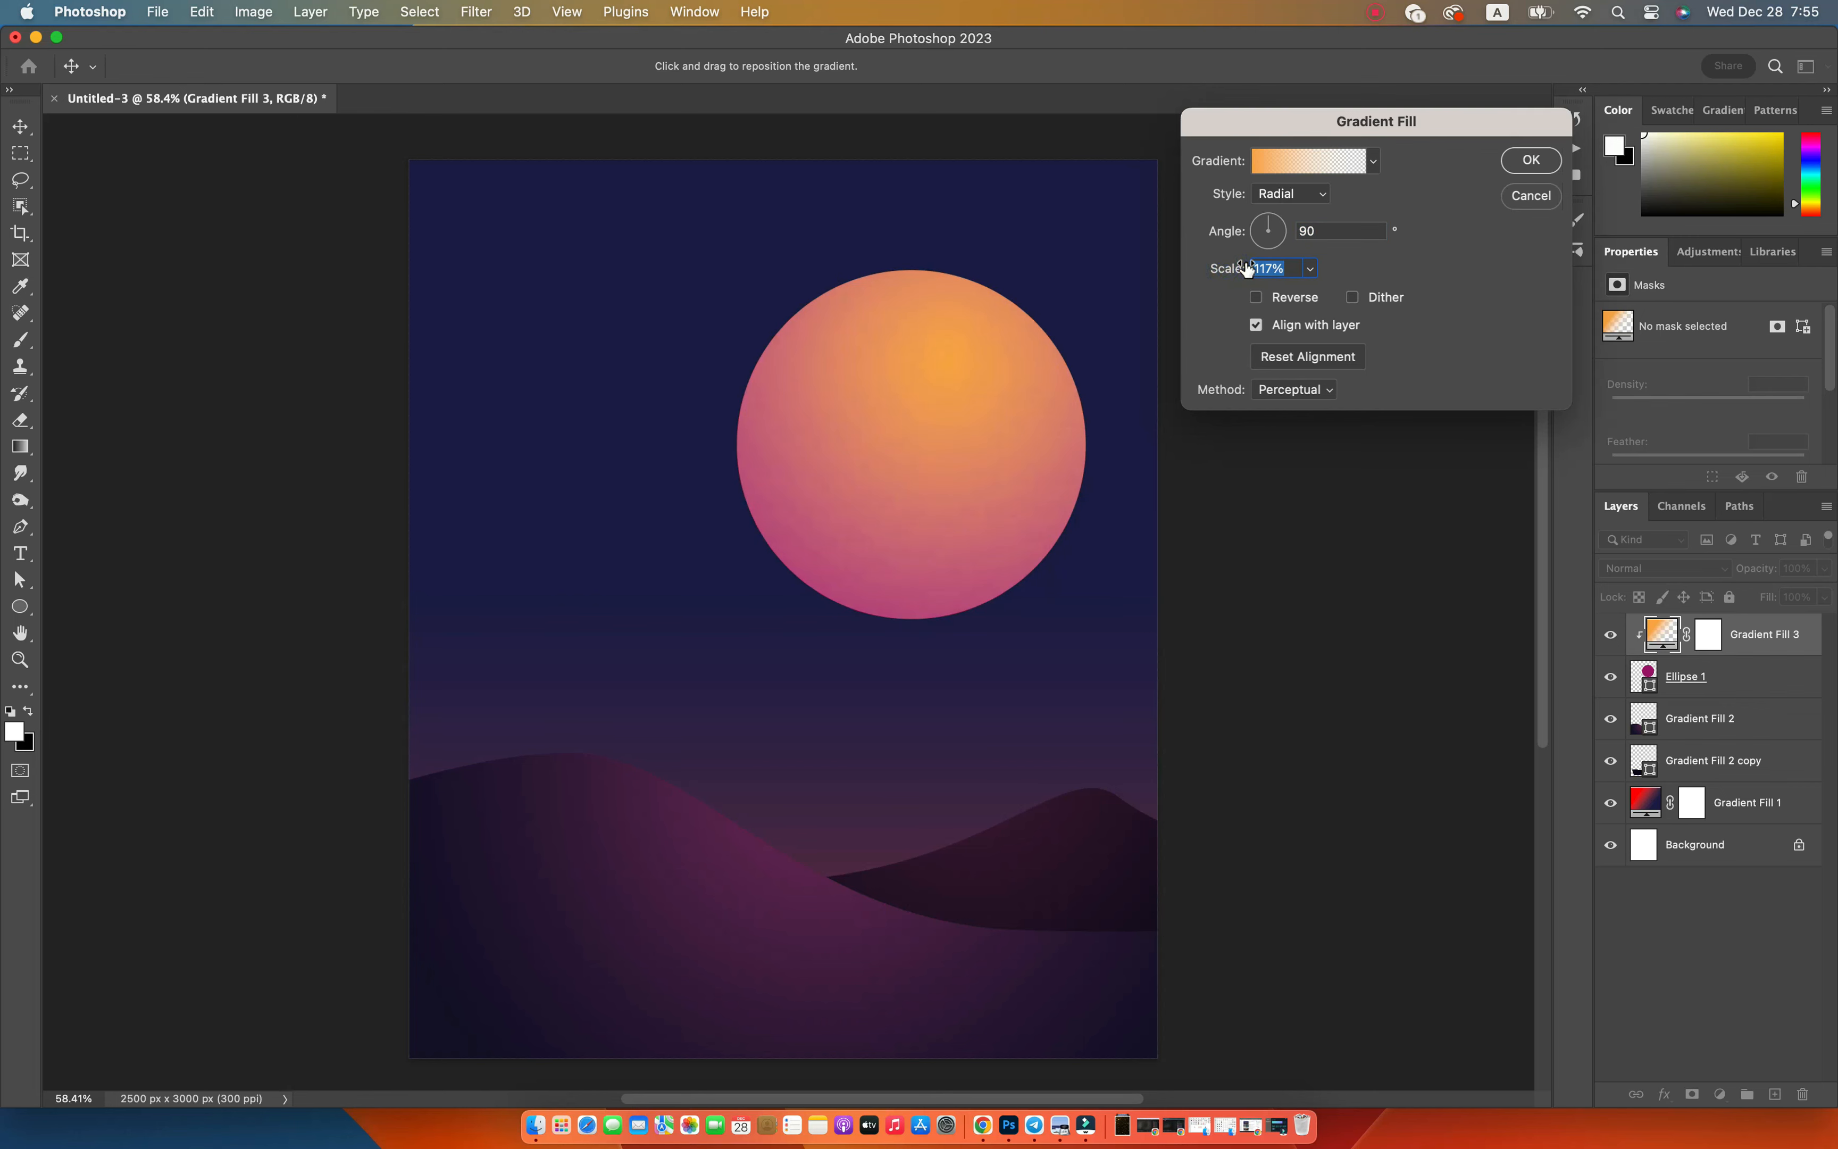
pyautogui.moveTo(950, 351)
pyautogui.mouseDown()
pyautogui.moveTo(951, 326)
pyautogui.moveTo(960, 371)
pyautogui.mouseUp()
# Change the moon gradient's starting color stop to muted orange #edb469, set the scale to 96%, and apply the fill.
pyautogui.click(1274, 160)
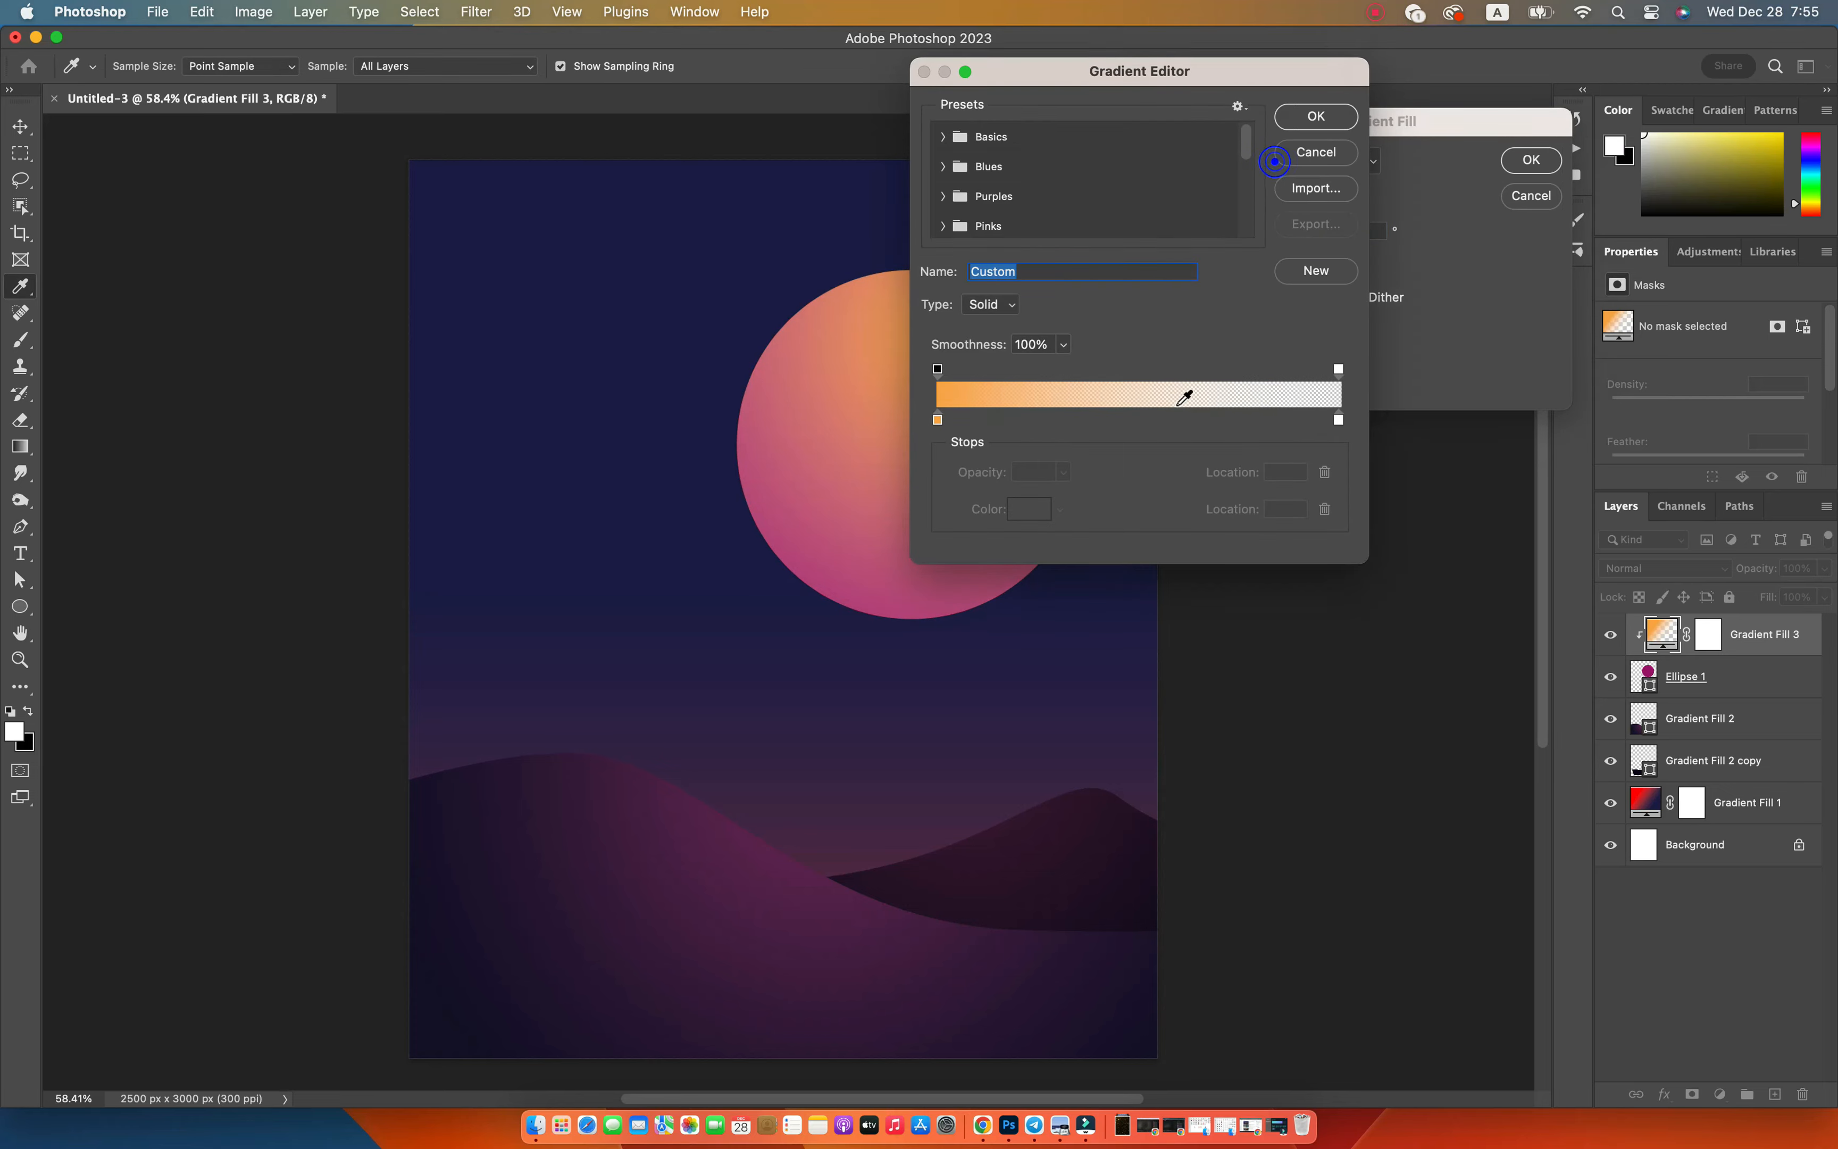
pyautogui.click(937, 420)
pyautogui.moveTo(1078, 71); pyautogui.dragTo(1327, 39)
pyautogui.click(1277, 477)
pyautogui.click(1216, 176)
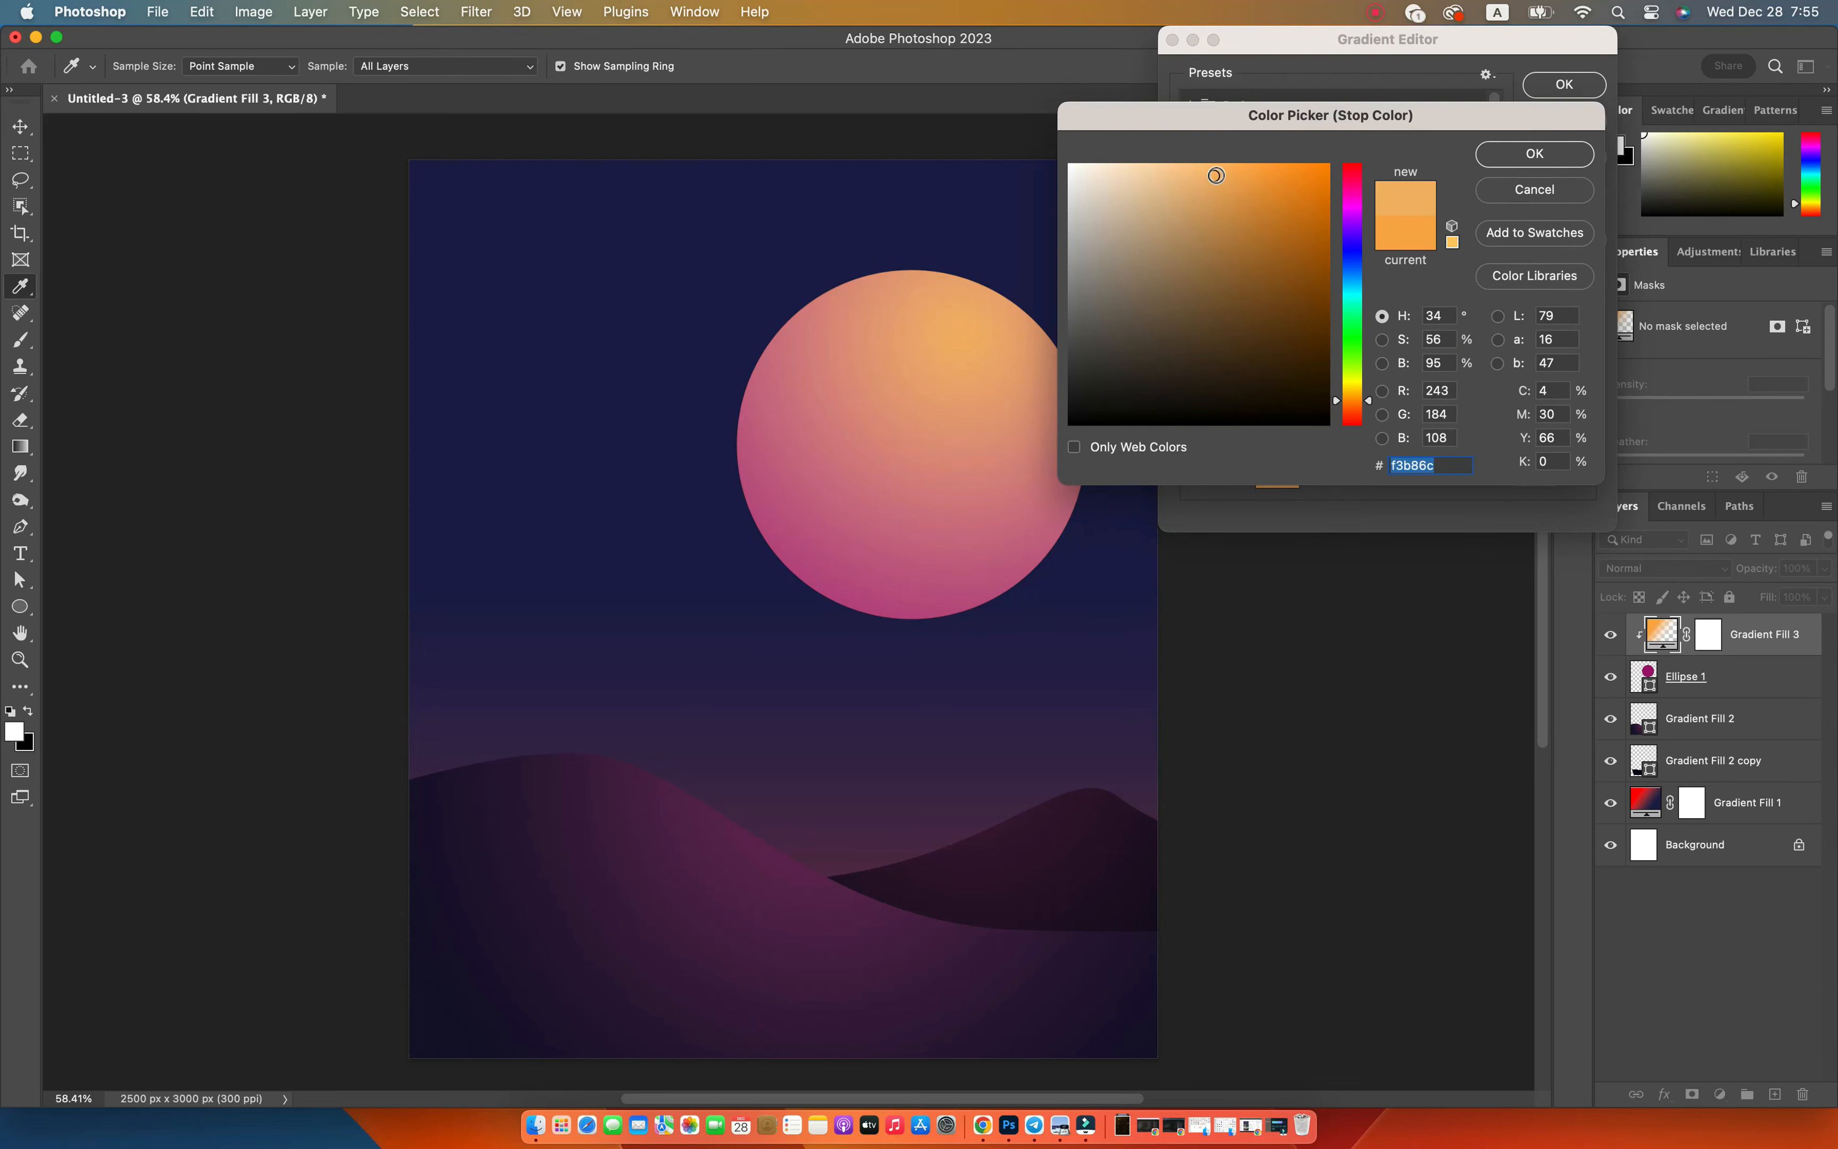
pyautogui.click(1214, 177)
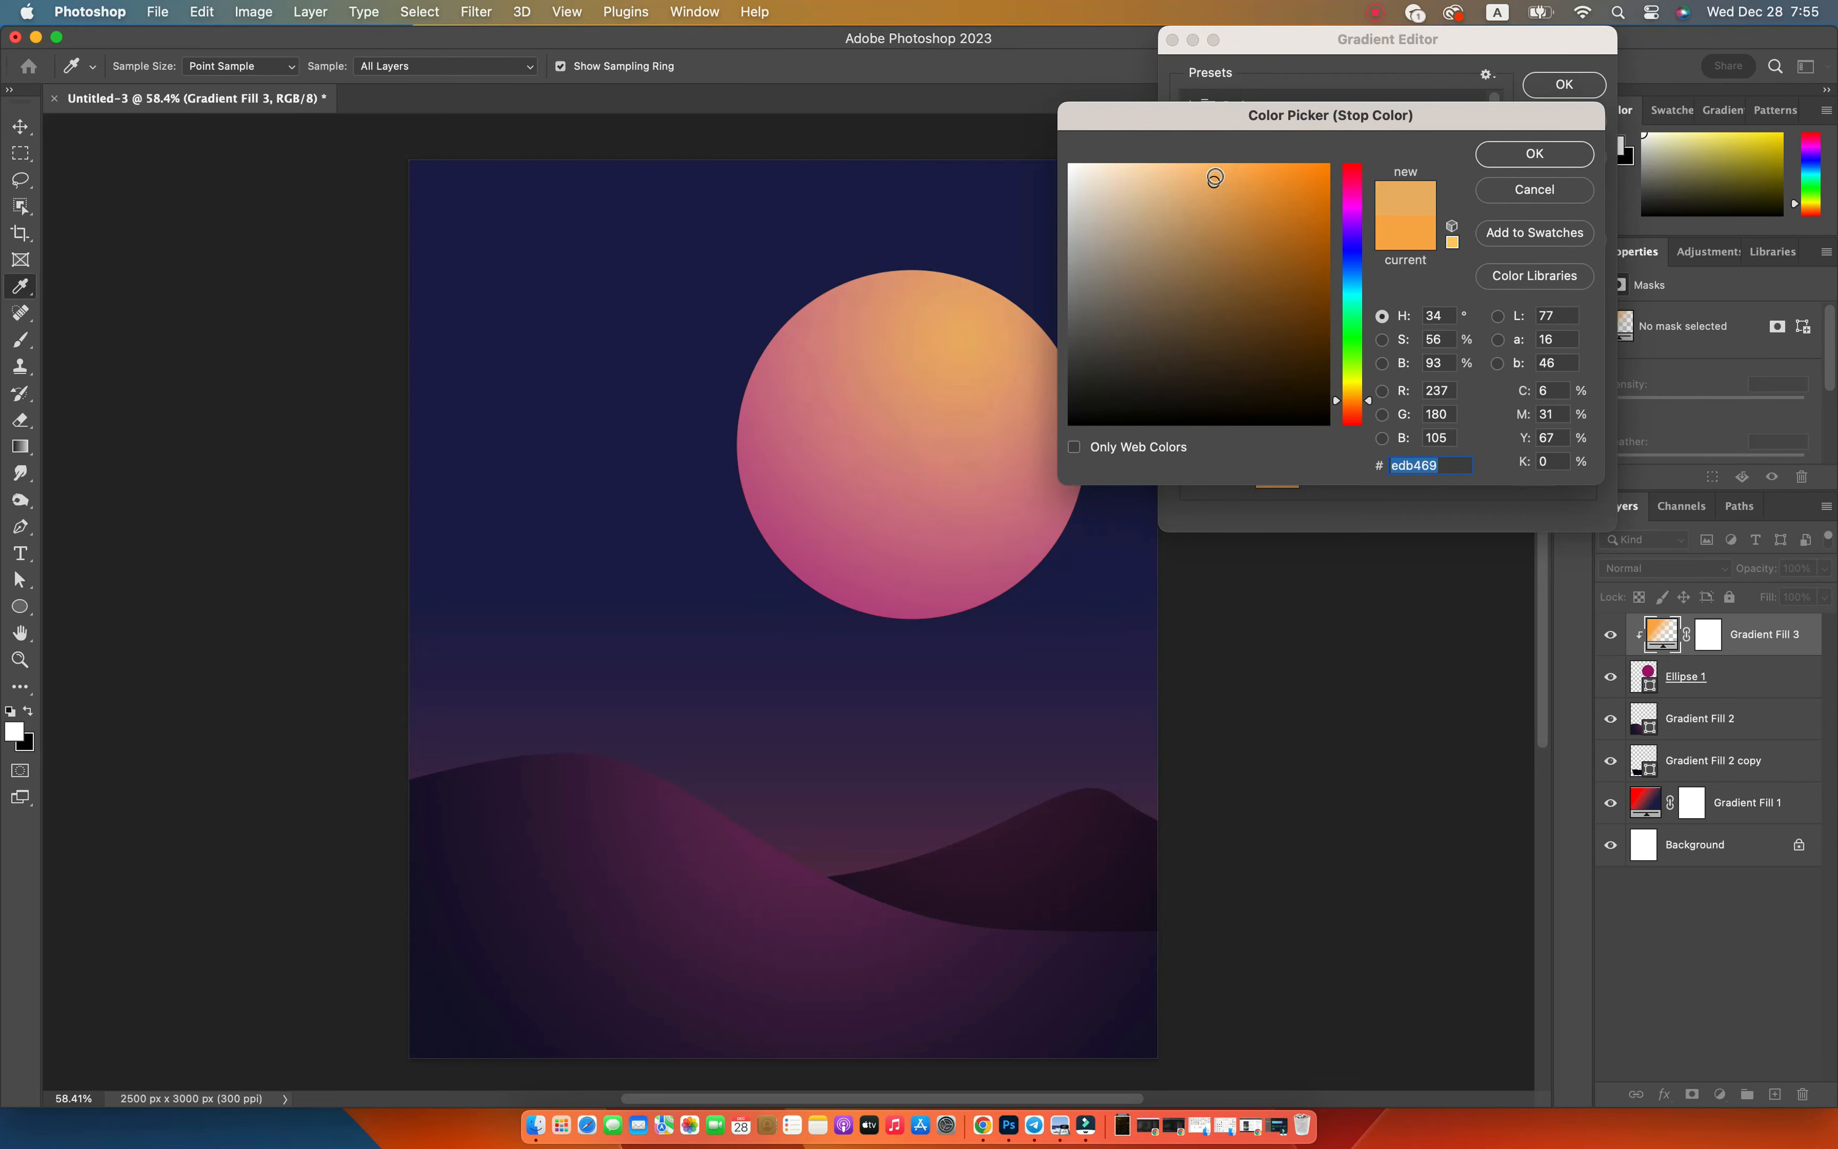
pyautogui.click(1547, 142)
pyautogui.press('Return')
pyautogui.moveTo(1214, 270)
pyautogui.mouseDown()
pyautogui.moveTo(1178, 275)
pyautogui.moveTo(1204, 269)
pyautogui.mouseUp()
pyautogui.click(1528, 163)
# Shift the moon's orange highlight closer to its upper-right edge, fine-tune the gradient scale, and apply the fill.
pyautogui.doubleClick(1663, 645)
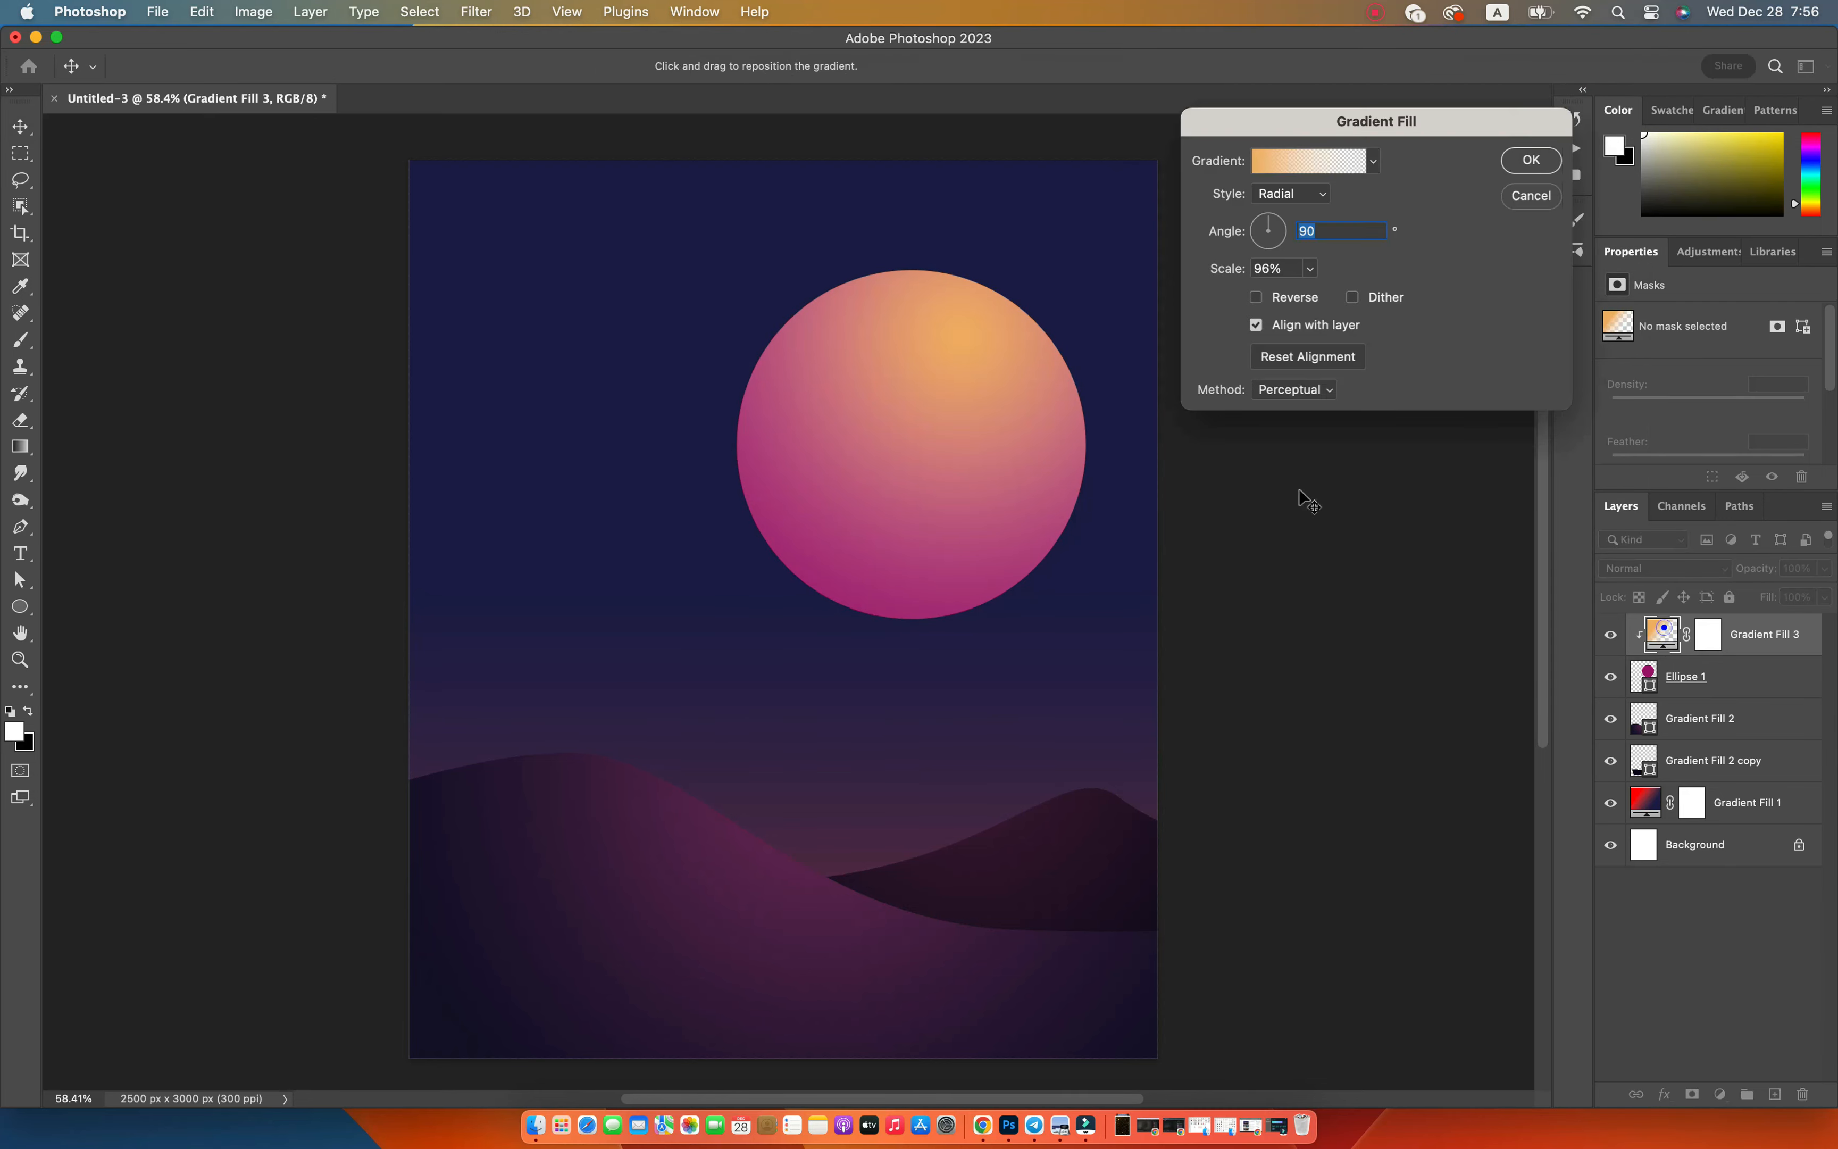
pyautogui.moveTo(1003, 385); pyautogui.dragTo(1007, 433)
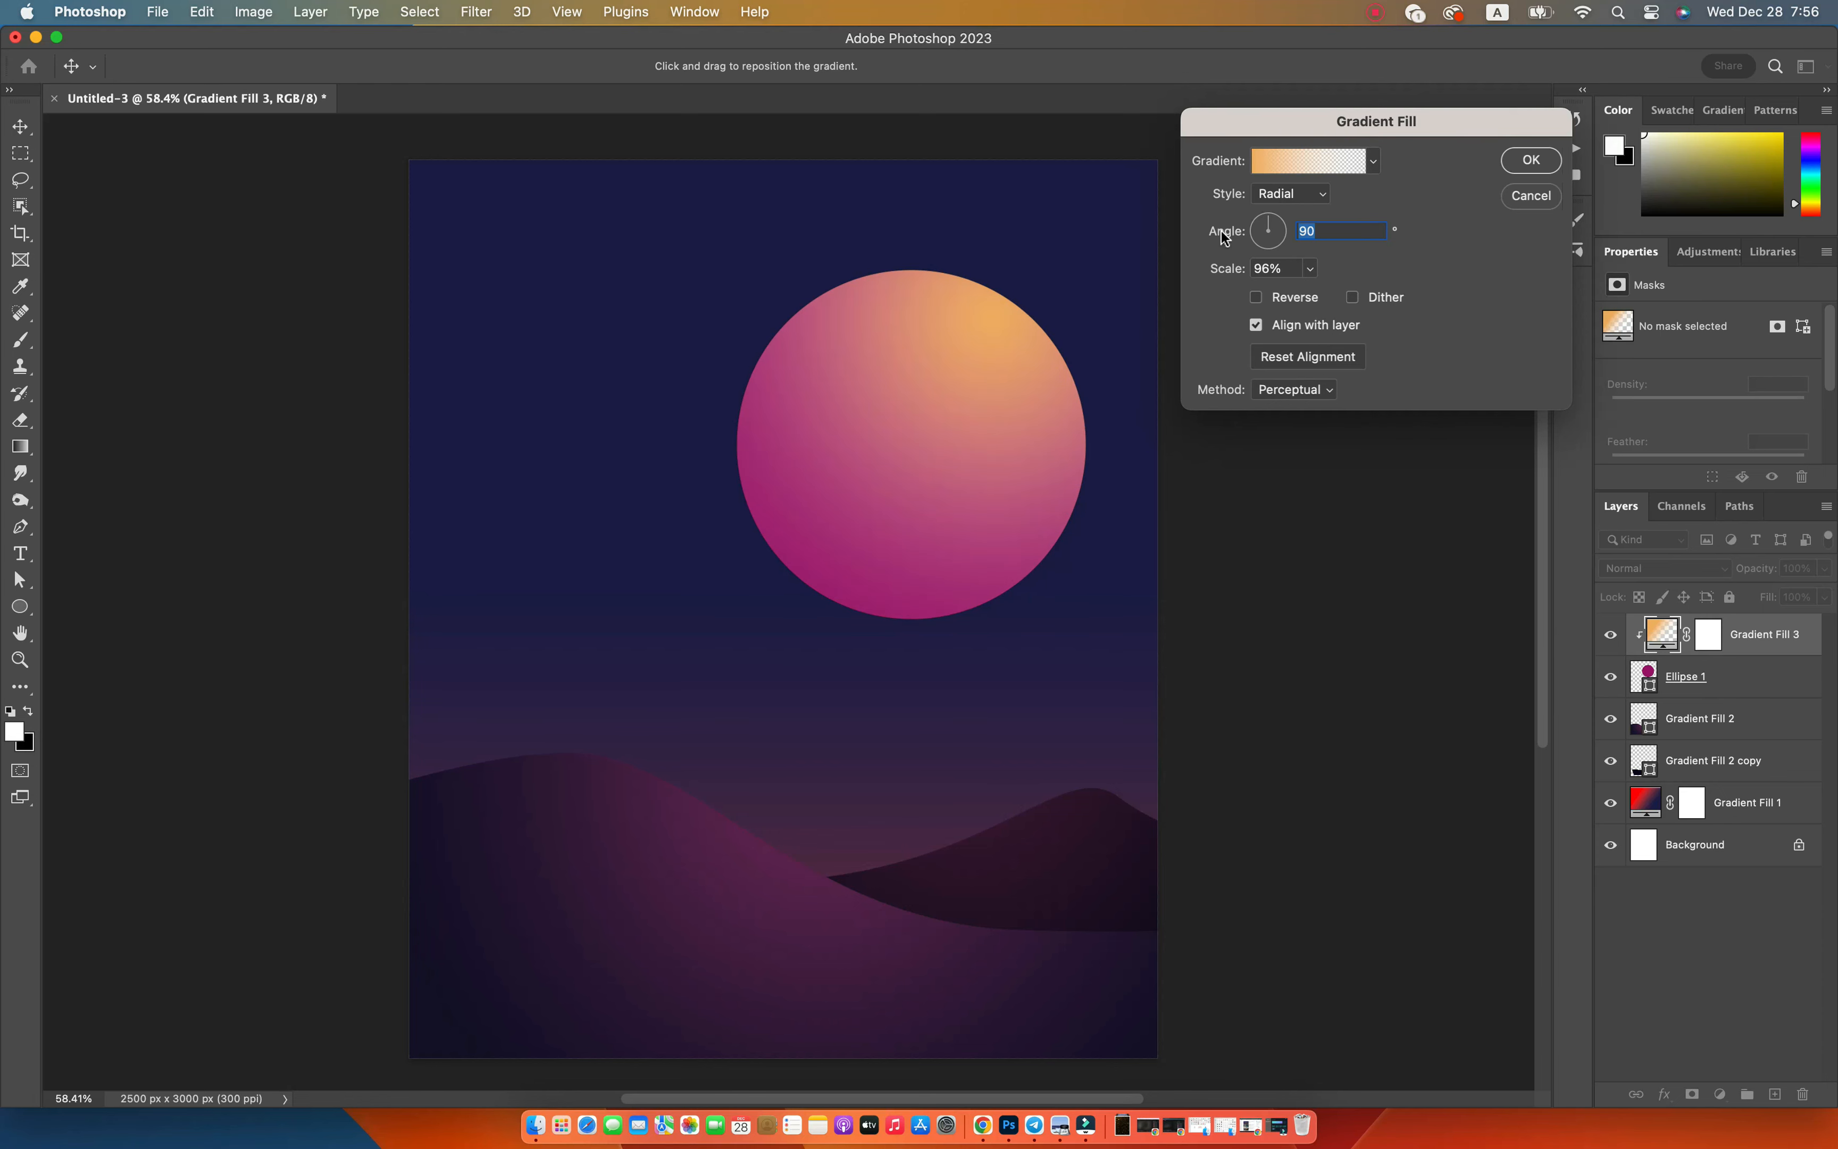
pyautogui.moveTo(1244, 272); pyautogui.dragTo(1246, 271)
pyautogui.click(1531, 159)
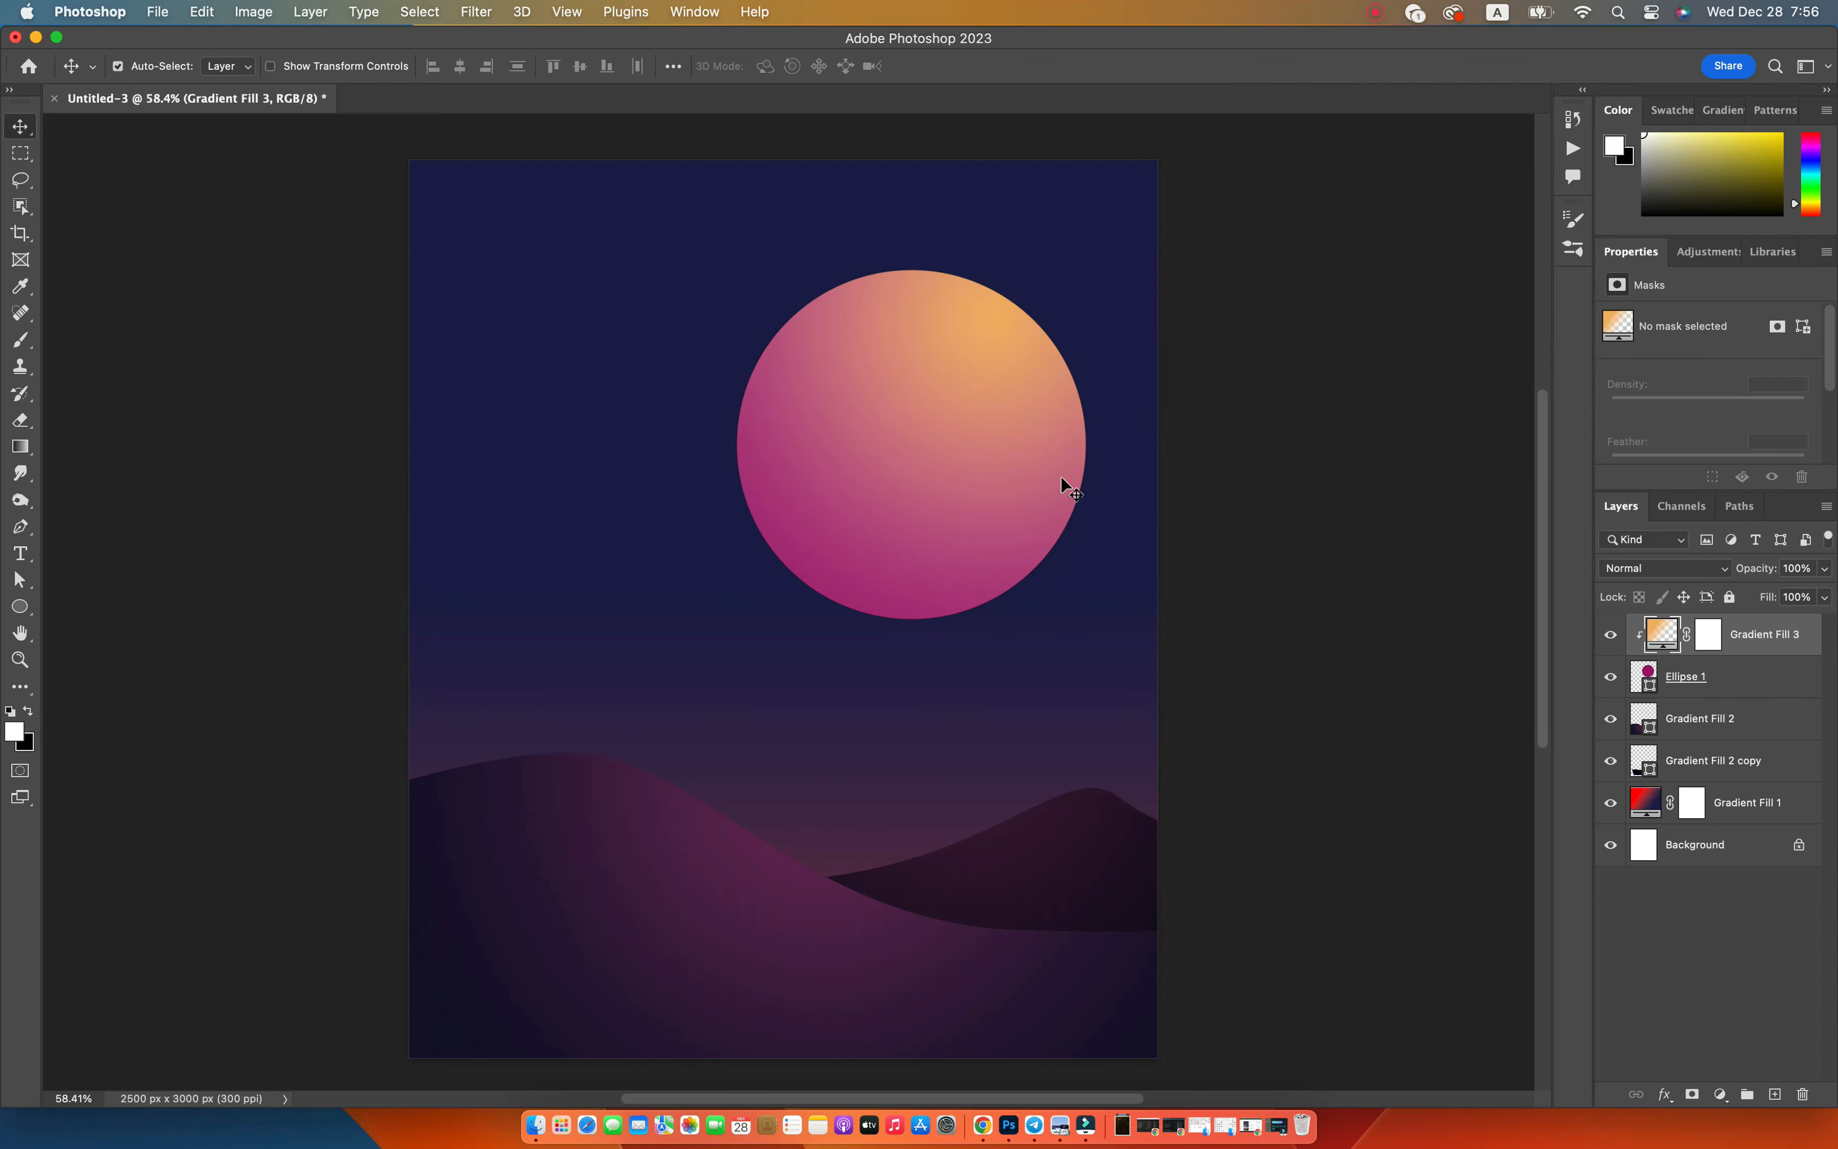
# Add an Outer Glow effect to the moon's Ellipse 1 layer, keeping the moon in view beside the settings.
pyautogui.press('z')
pyautogui.moveTo(1035, 501); pyautogui.dragTo(1004, 496)
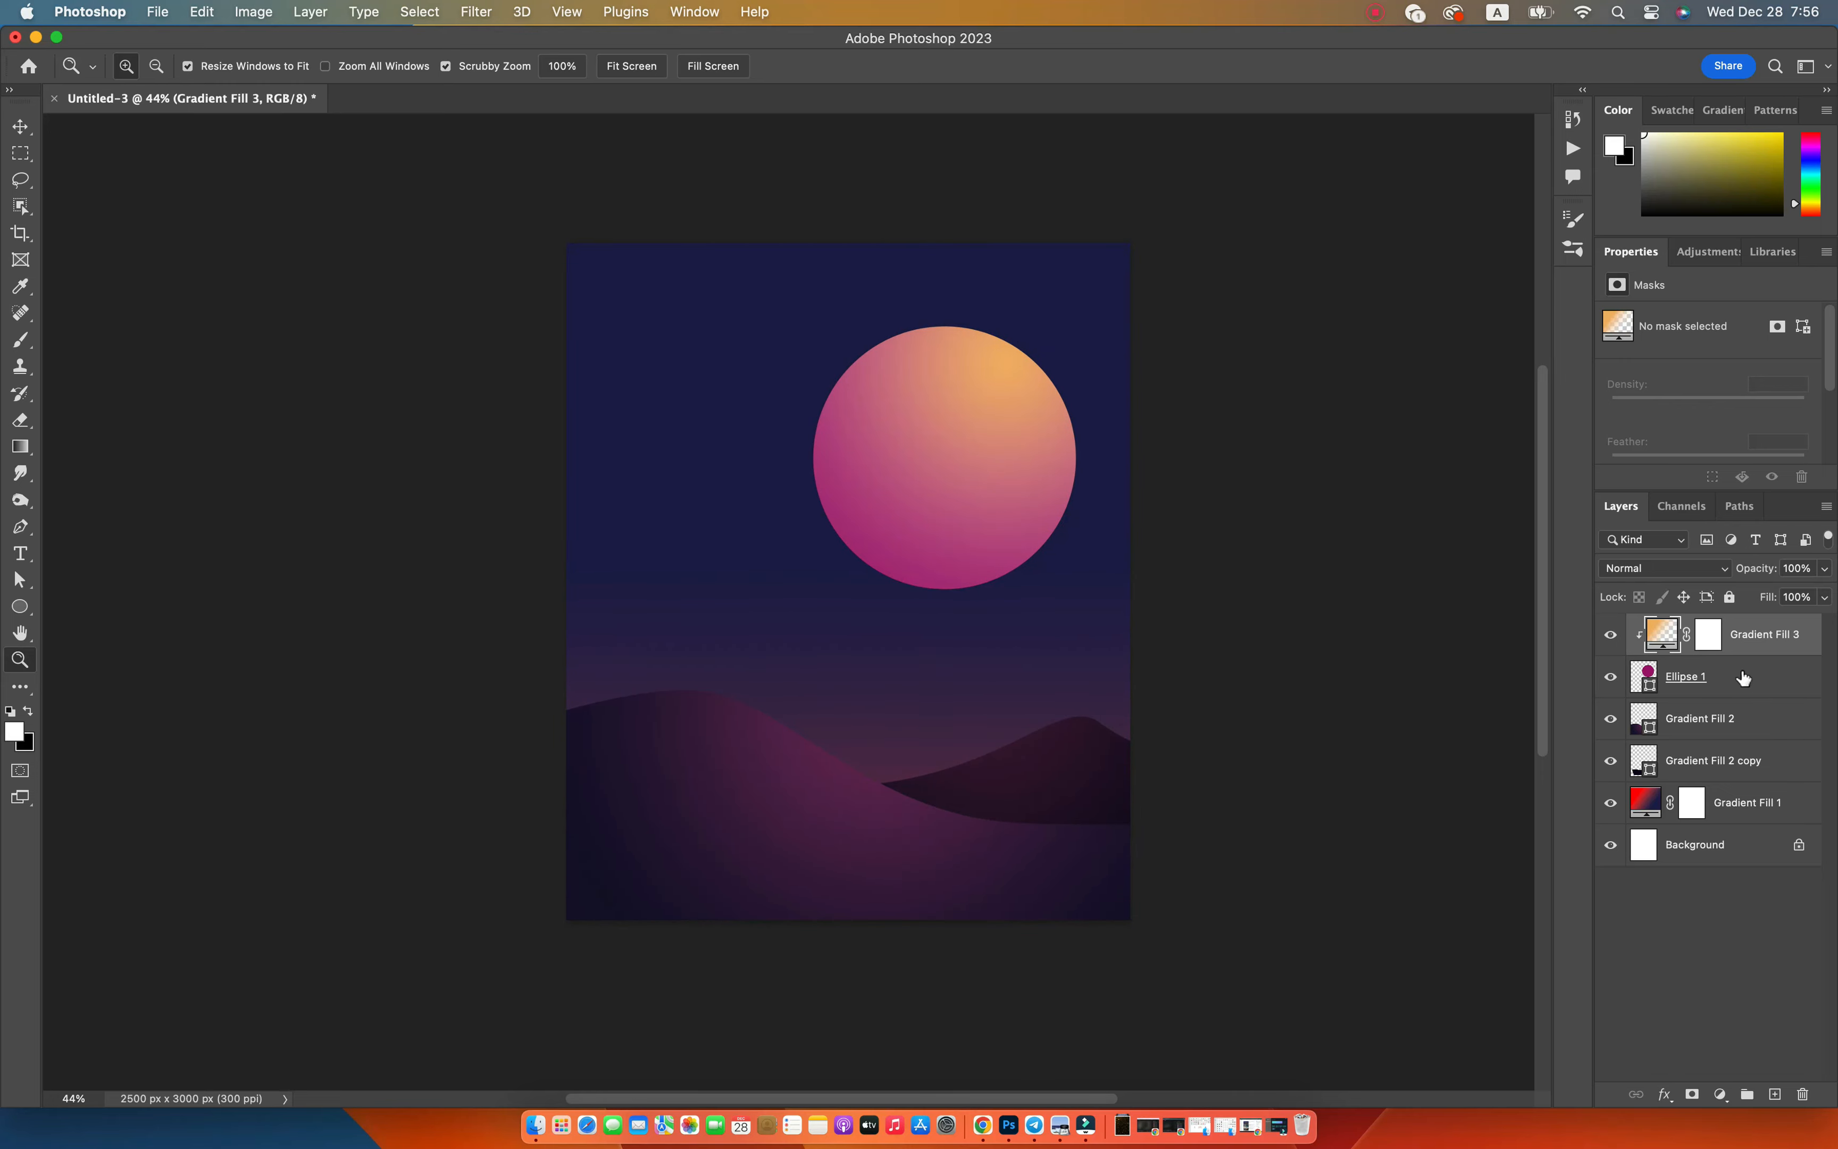
pyautogui.click(1654, 679)
pyautogui.doubleClick(1798, 683)
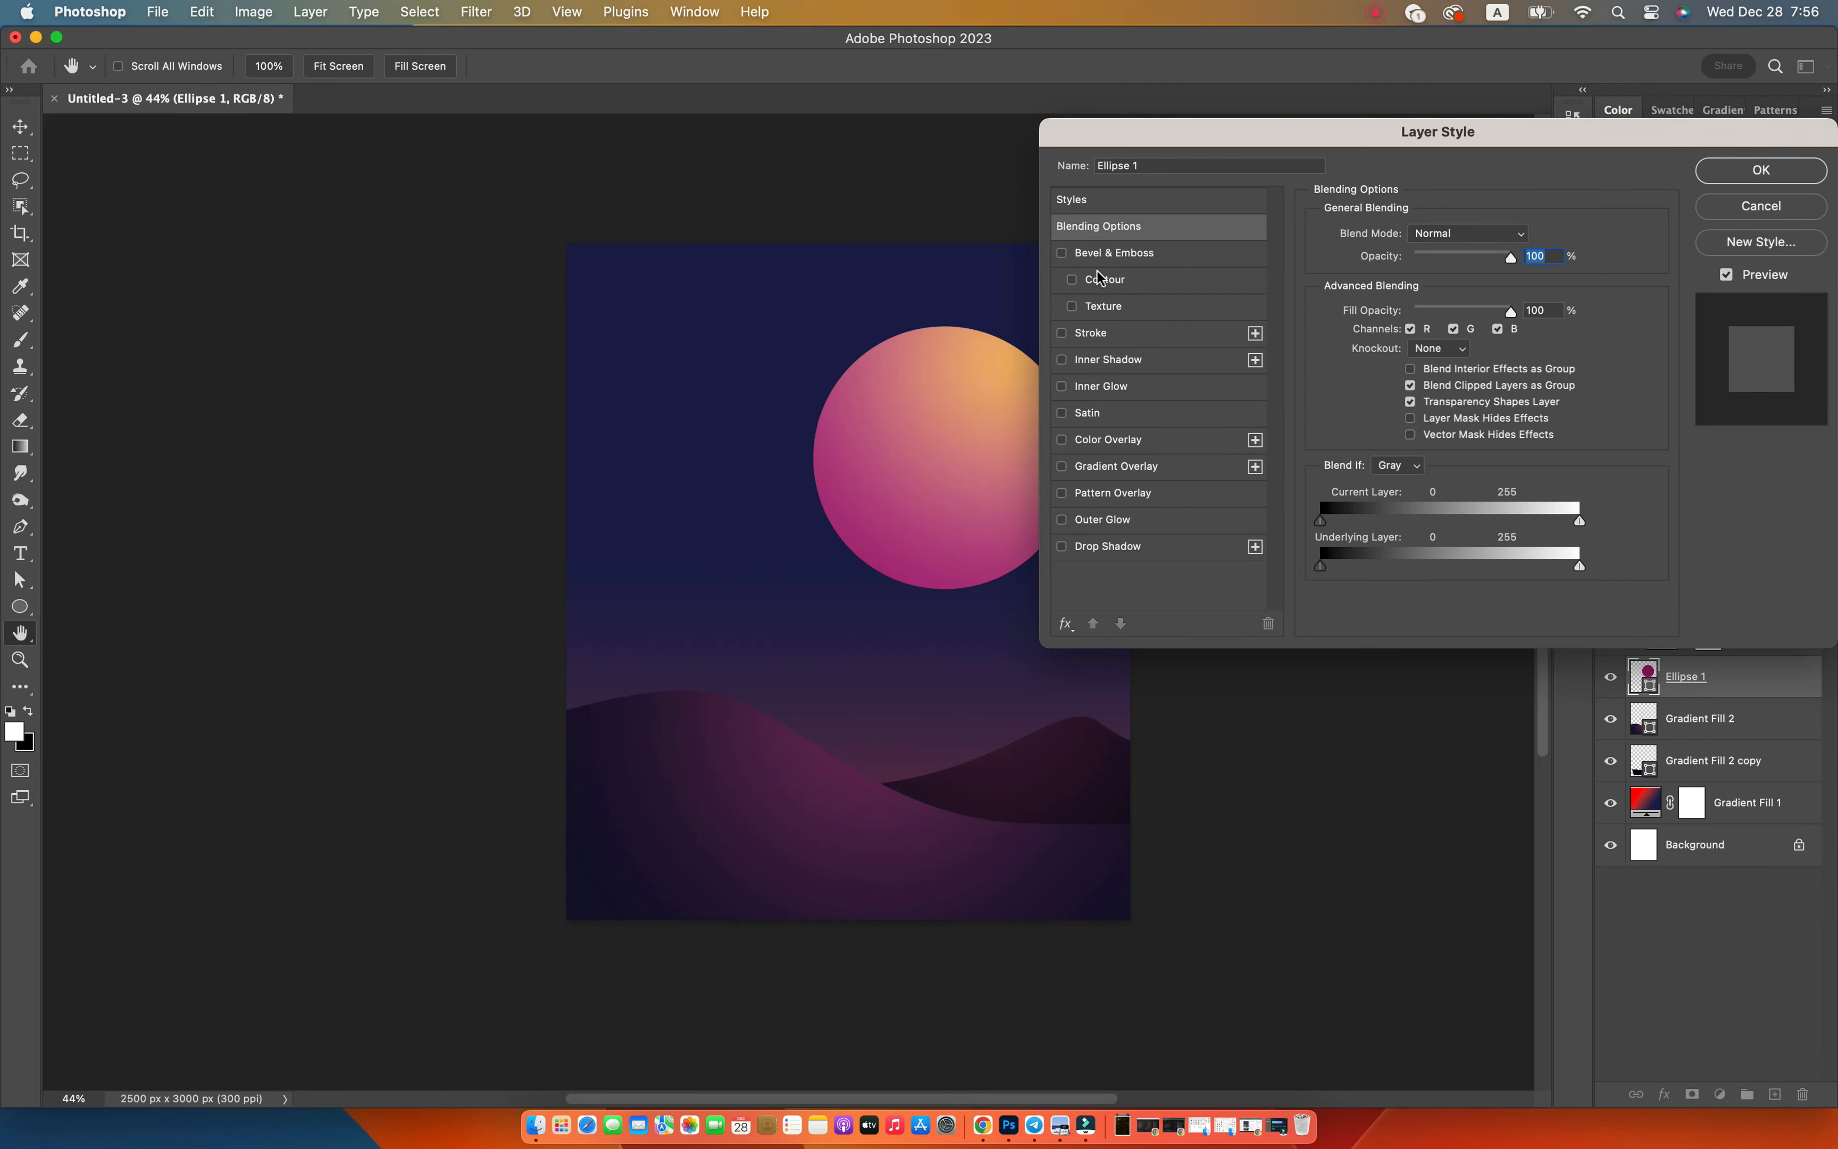
pyautogui.click(1102, 519)
pyautogui.moveTo(1231, 135); pyautogui.dragTo(599, 619)
pyautogui.scroll(-3, 854, 484)
pyautogui.moveTo(854, 615); pyautogui.dragTo(926, 533)
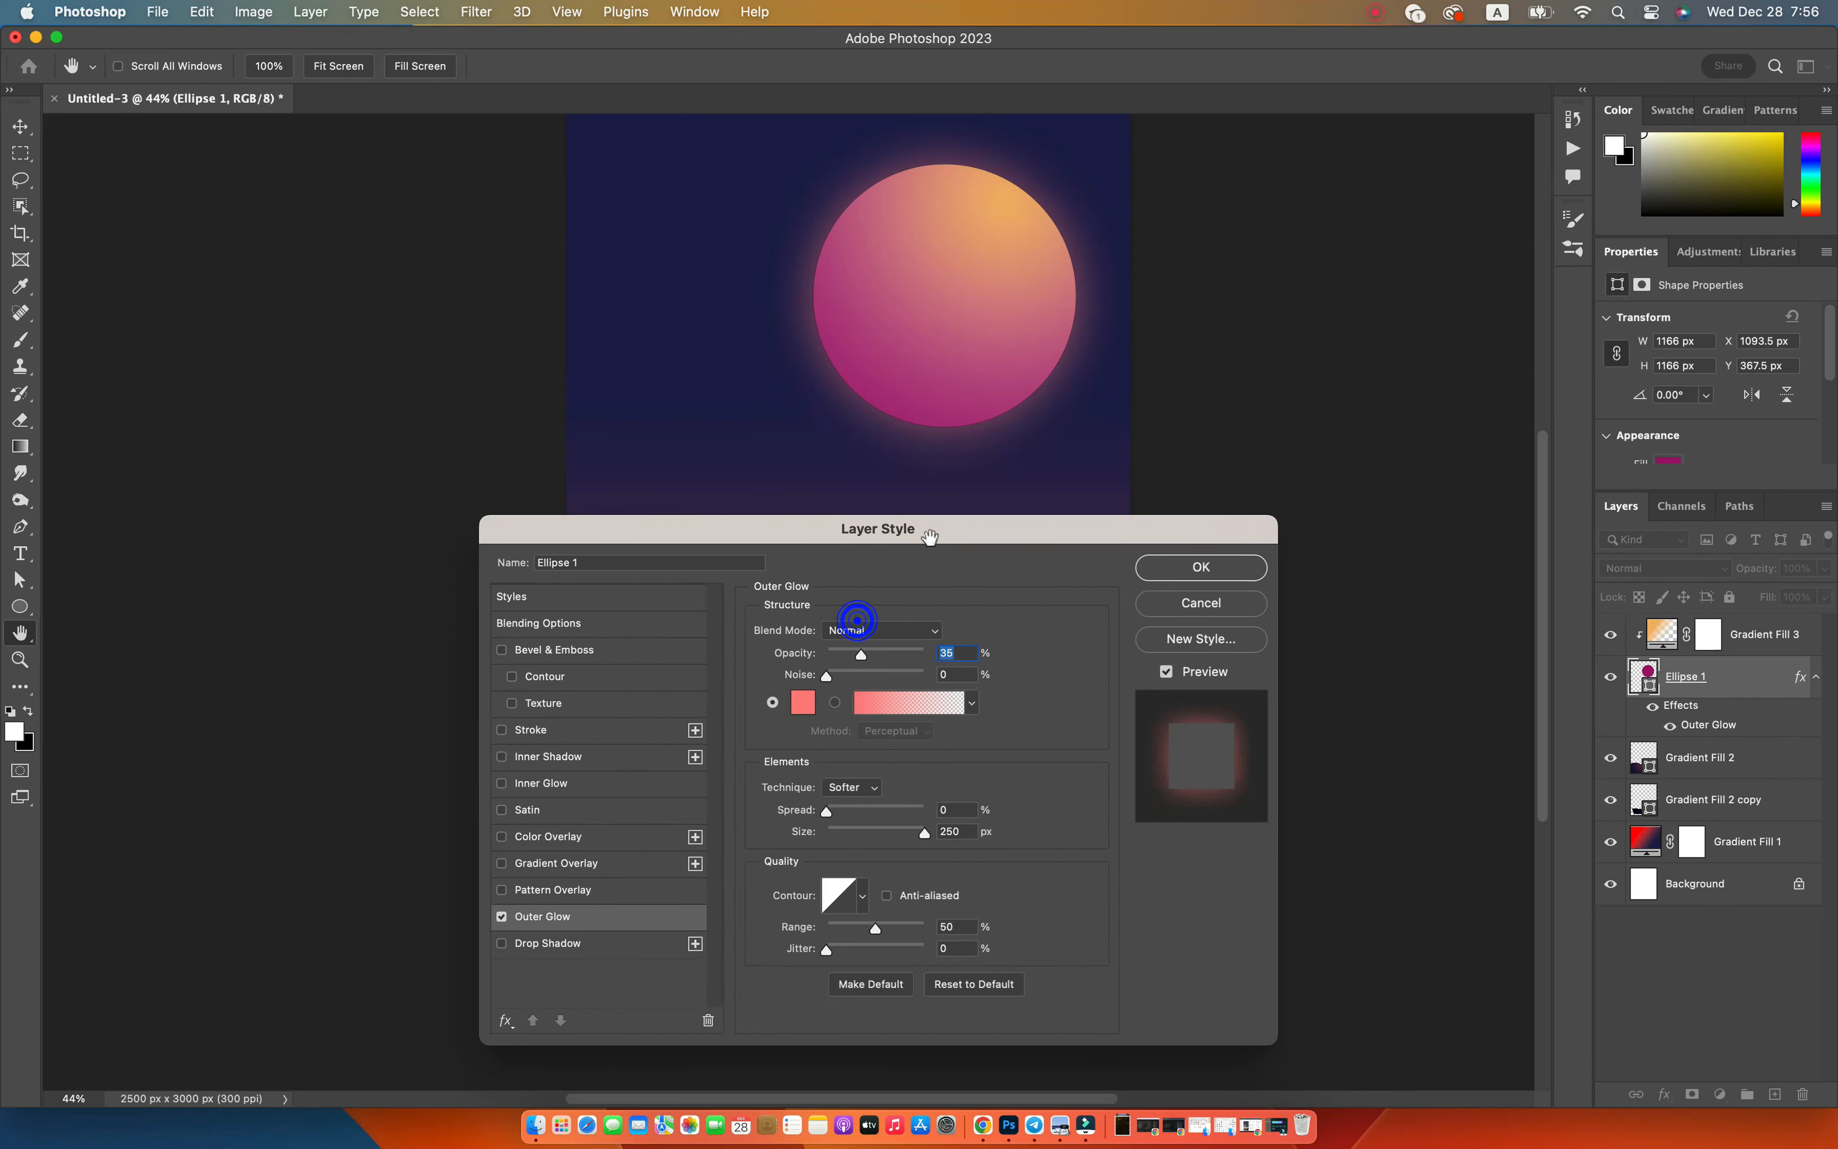
# Set the moon's Outer Glow to light pink #fca4a4 with 20% opacity and a size of 218 px, and apply it.
pyautogui.moveTo(861, 654); pyautogui.dragTo(840, 654)
pyautogui.click(803, 702)
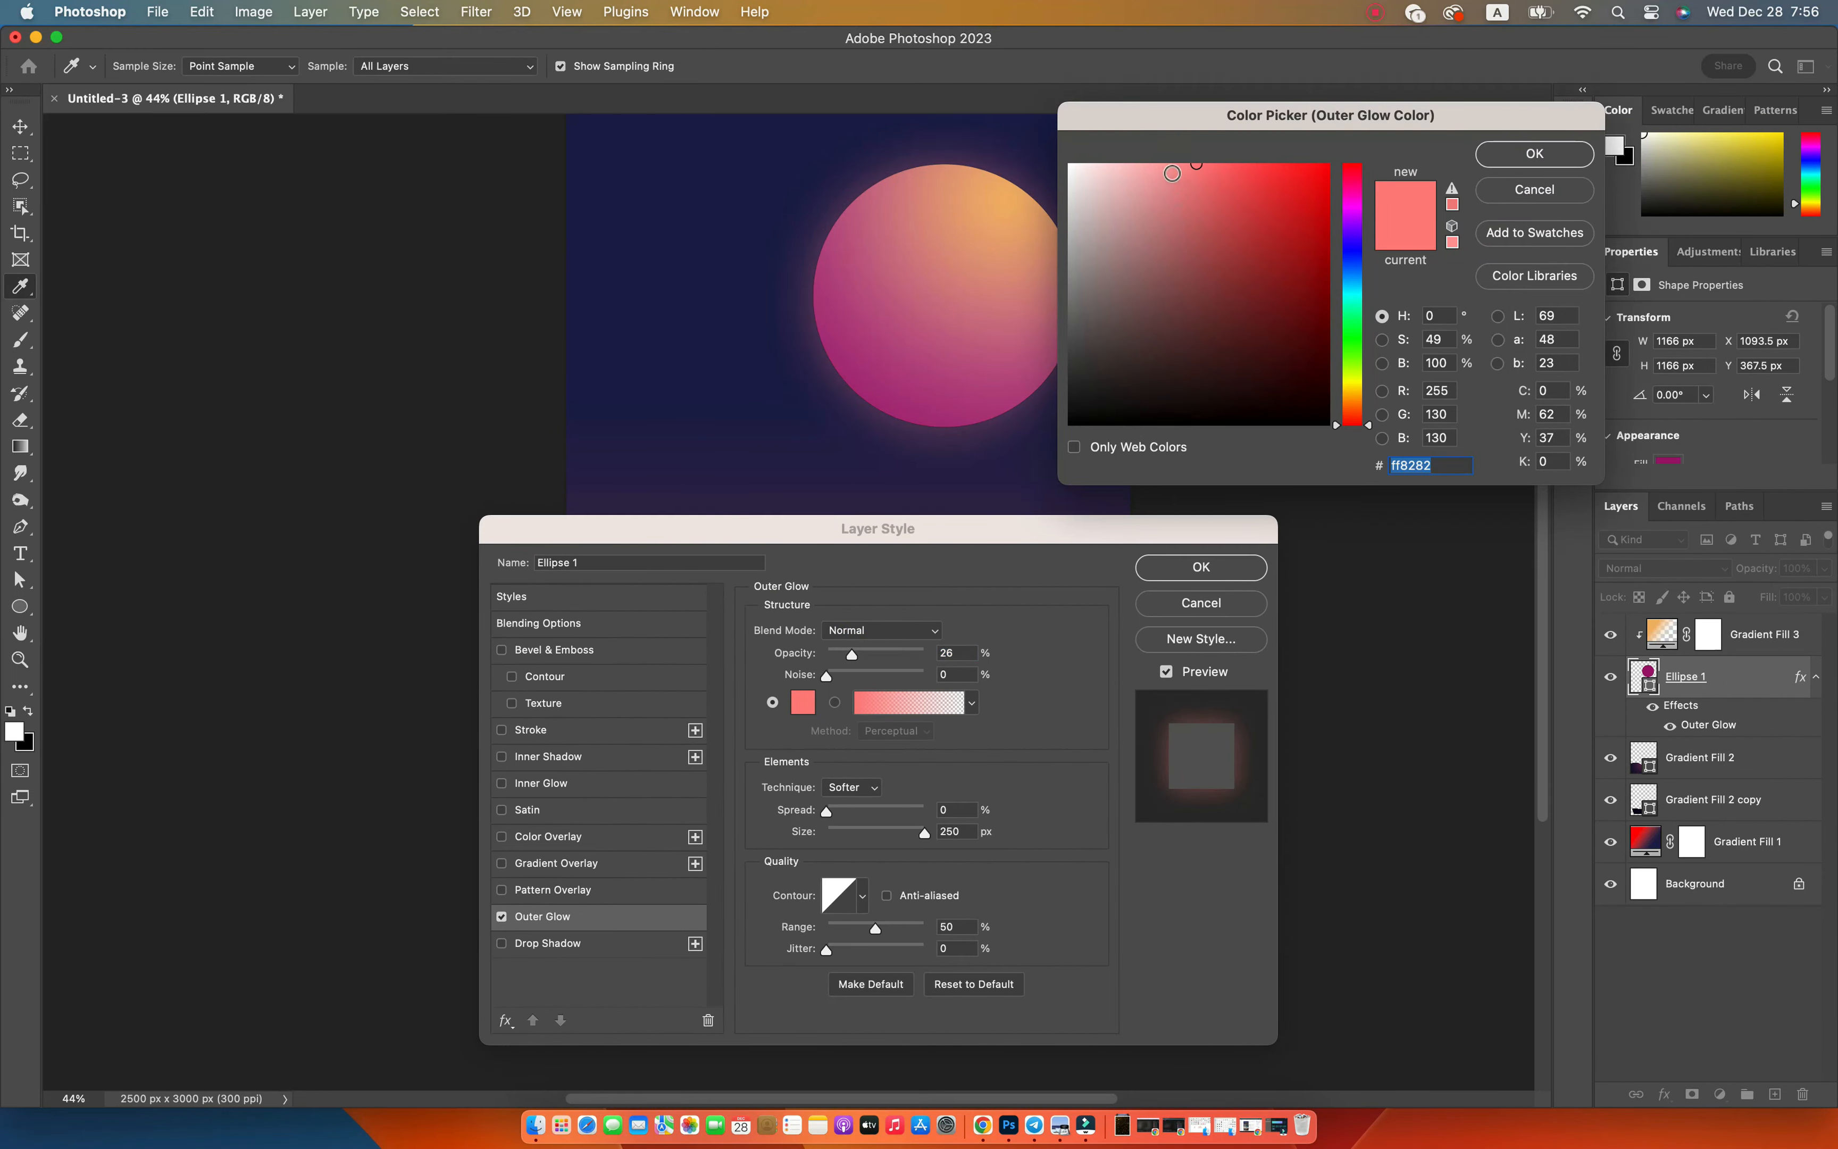
pyautogui.moveTo(1173, 173)
pyautogui.mouseDown()
pyautogui.moveTo(1245, 176)
pyautogui.moveTo(1160, 166)
pyautogui.mouseUp()
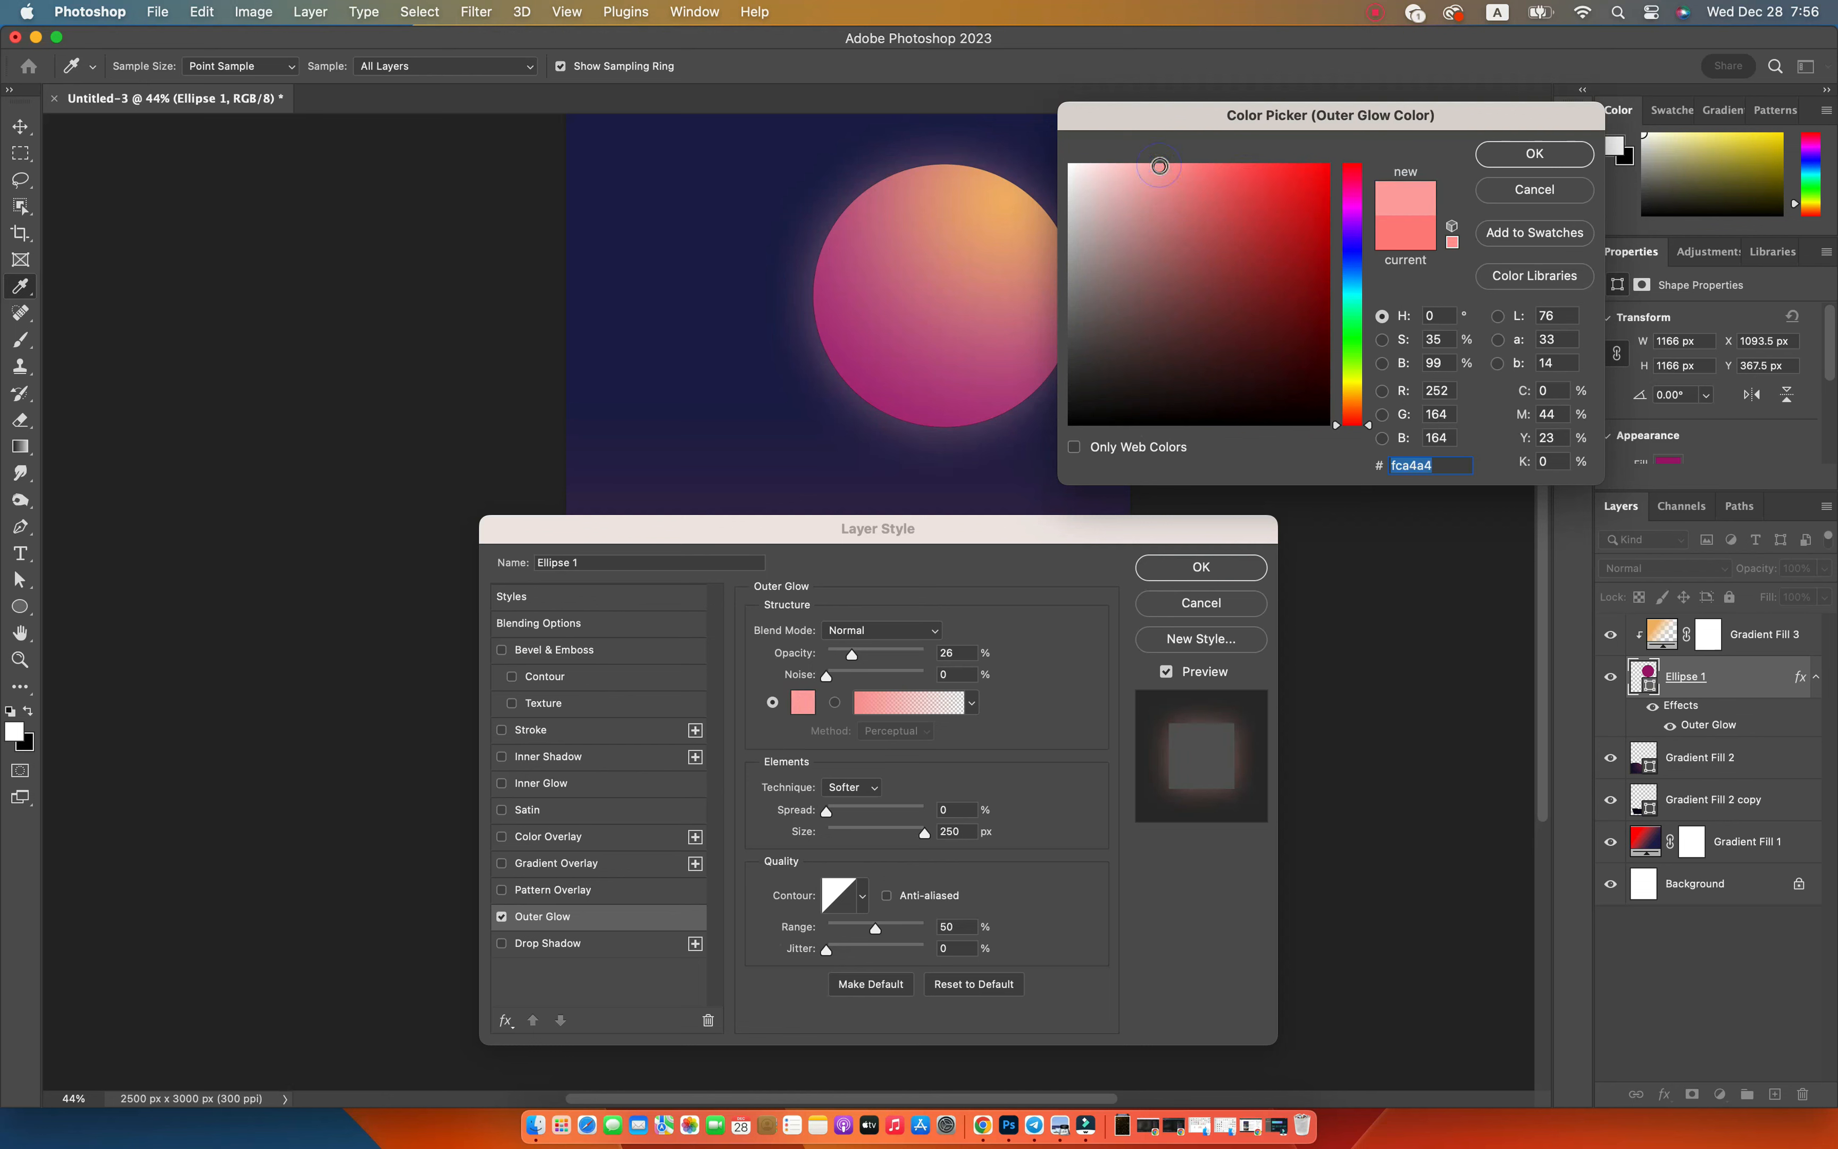
pyautogui.press('Return')
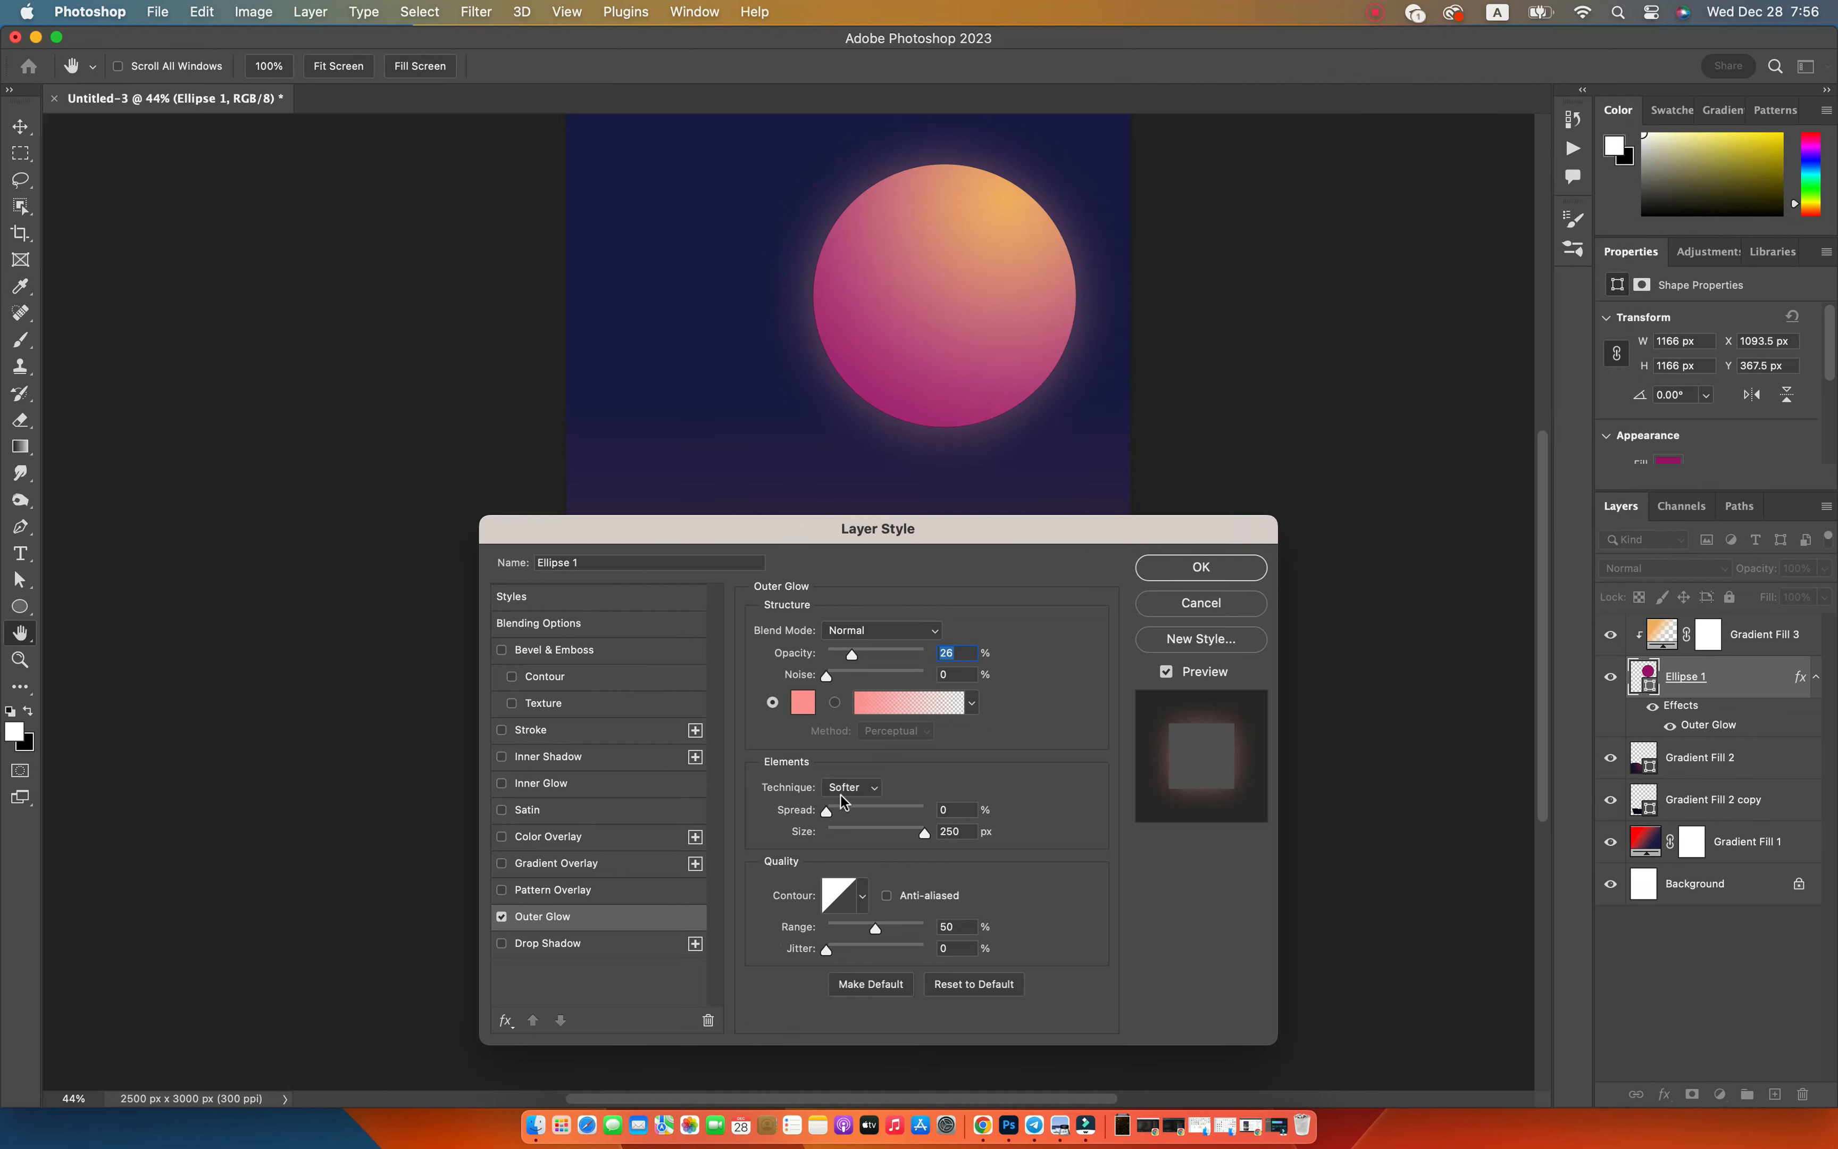
pyautogui.moveTo(877, 836); pyautogui.dragTo(914, 834)
pyautogui.moveTo(851, 661); pyautogui.dragTo(839, 655)
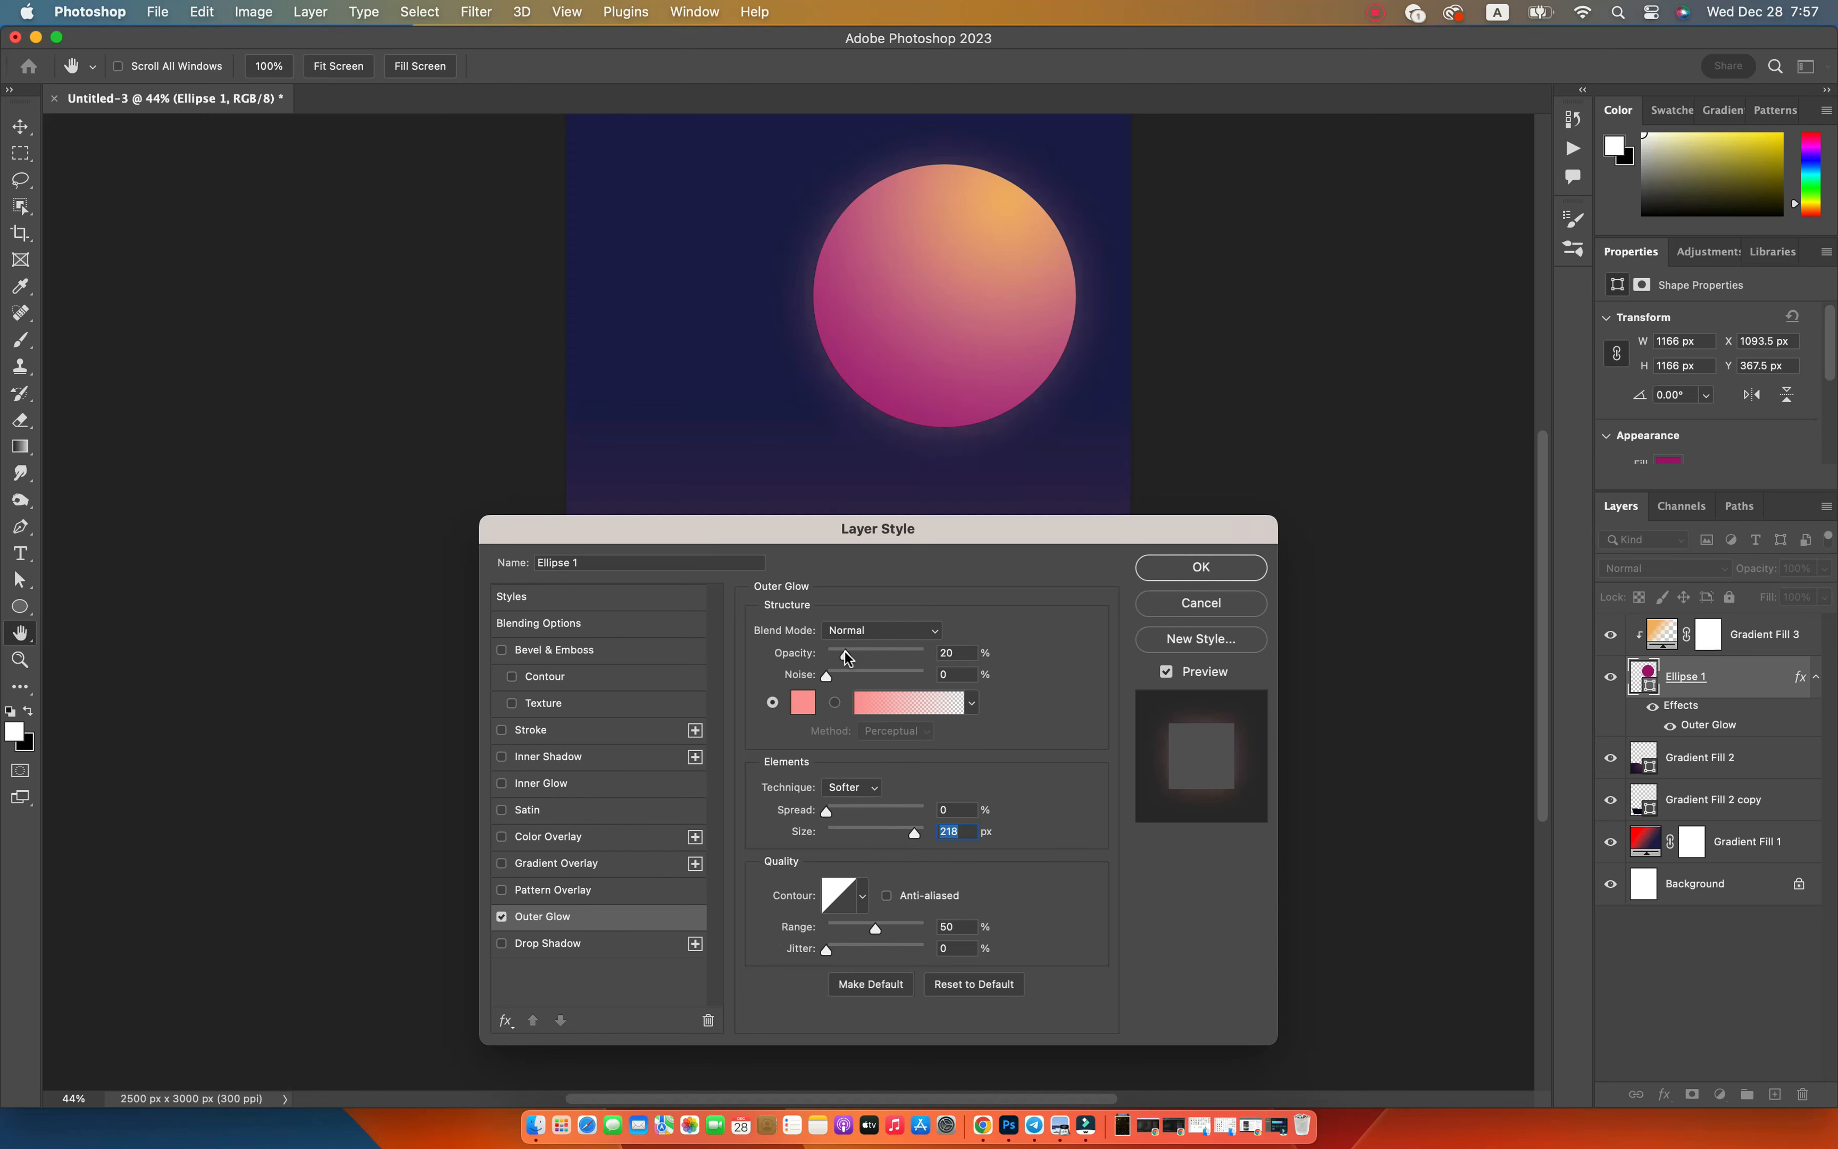
pyautogui.click(1201, 569)
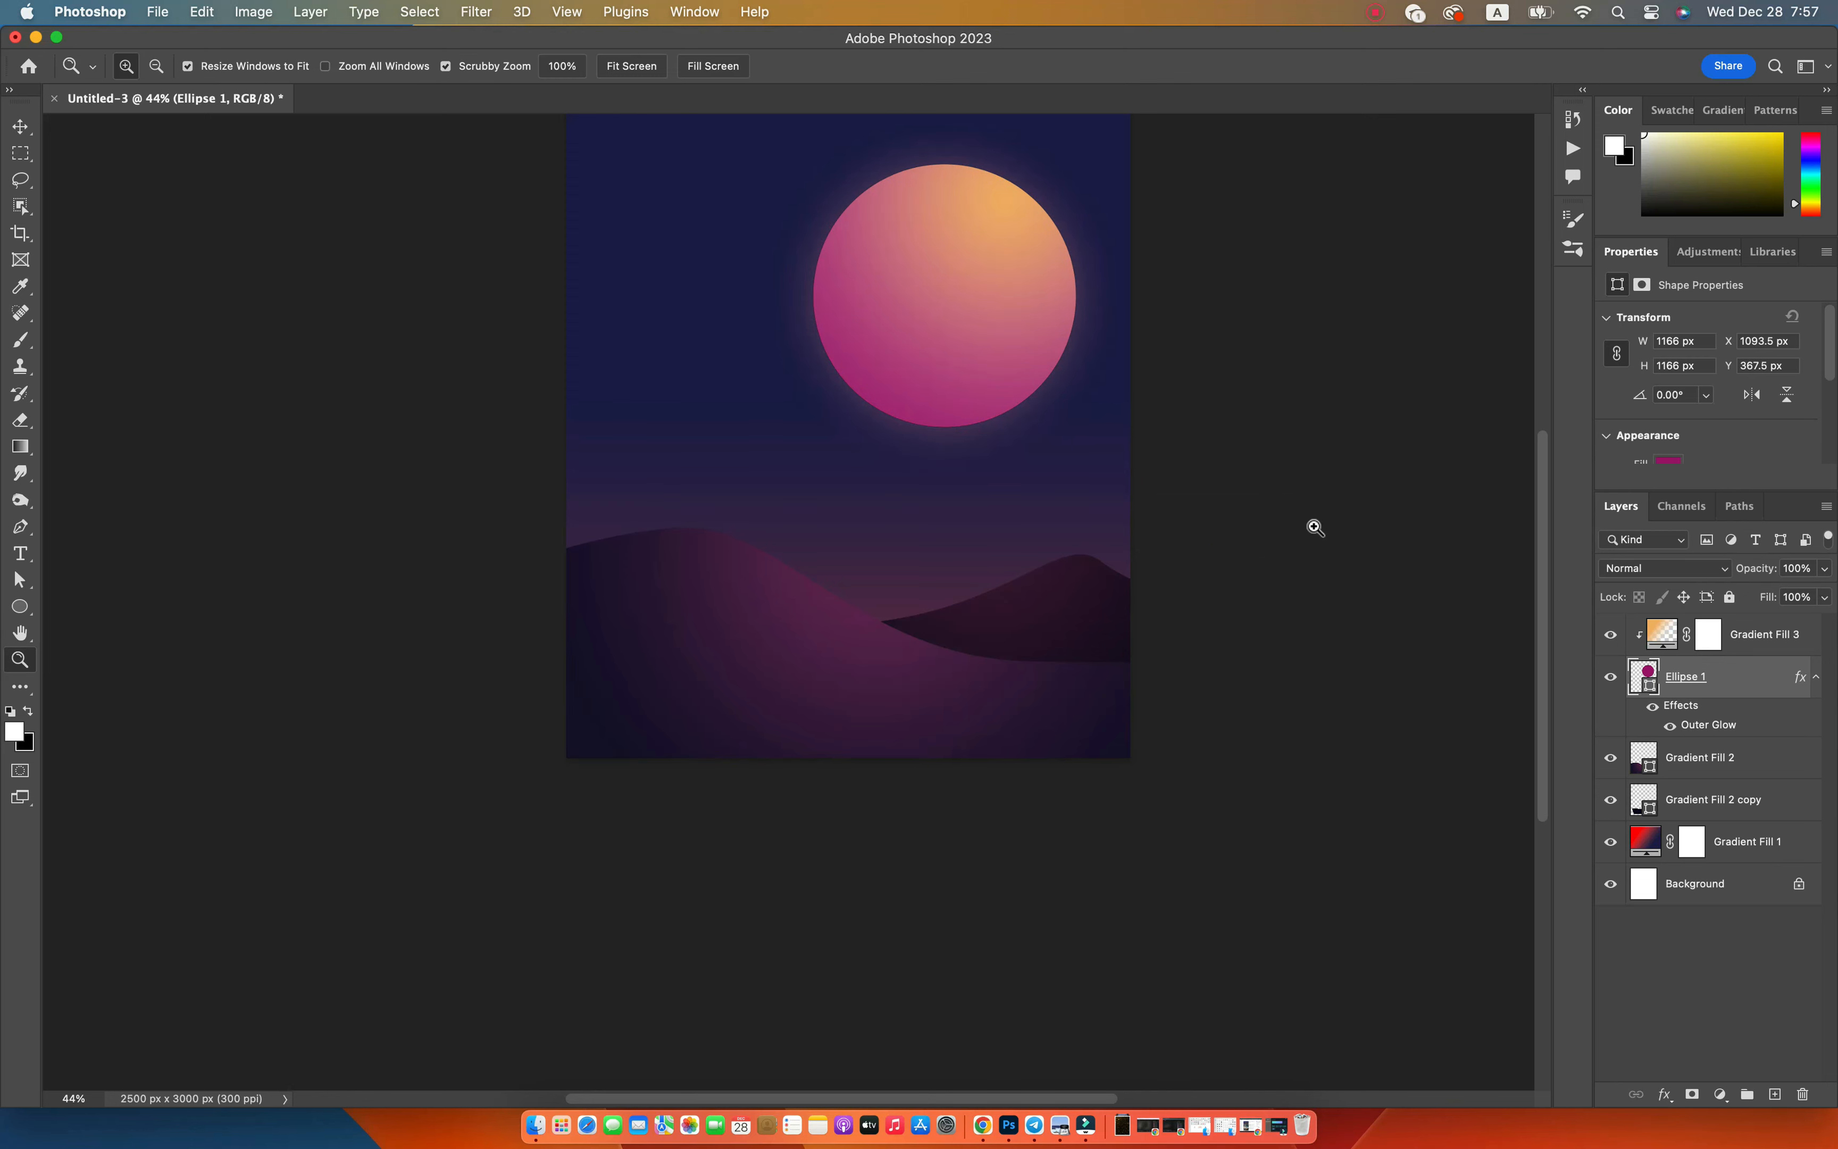
# Add an Inner Glow effect to the moon's Ellipse 1 layer, keeping the moon in view beside the settings.
pyautogui.moveTo(1058, 491); pyautogui.dragTo(1072, 681)
pyautogui.moveTo(897, 646); pyautogui.dragTo(924, 652)
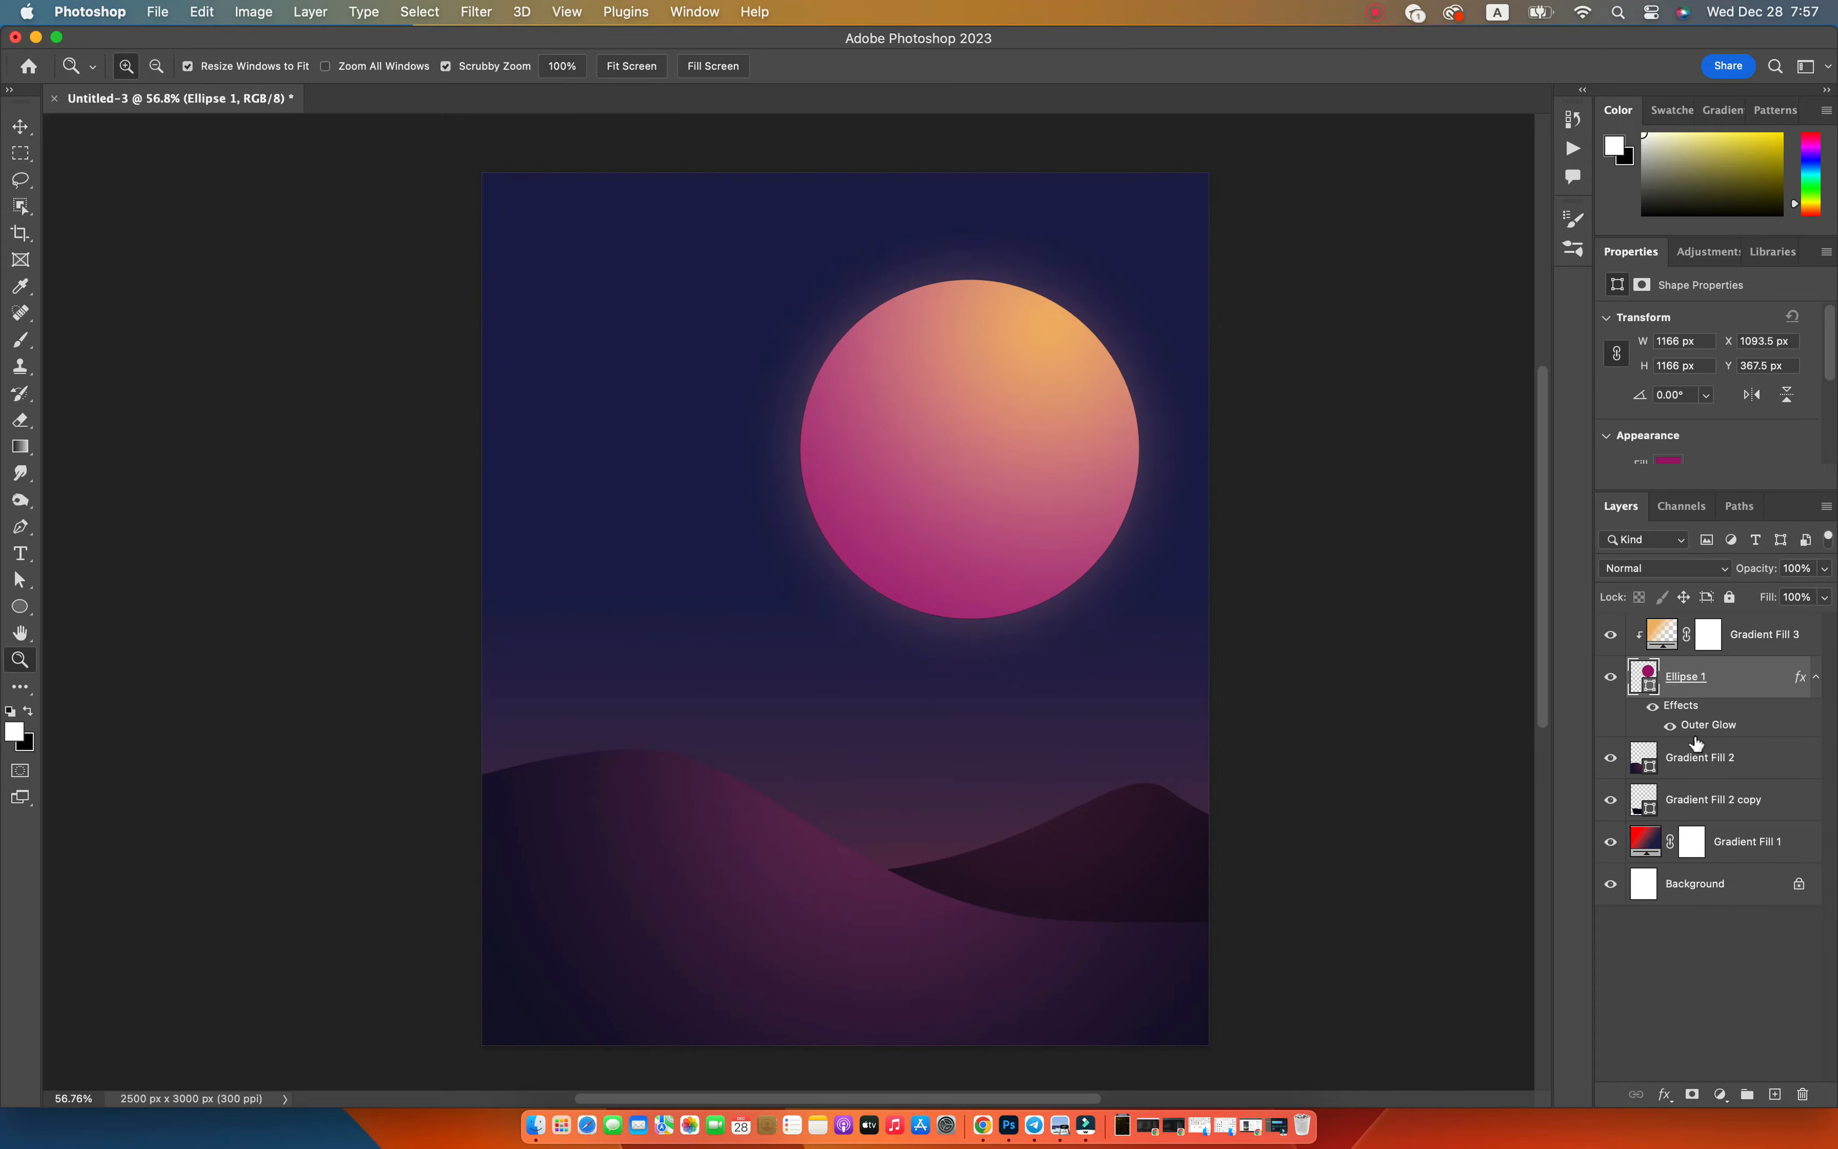
pyautogui.rightClick(1737, 684)
pyautogui.click(1544, 68)
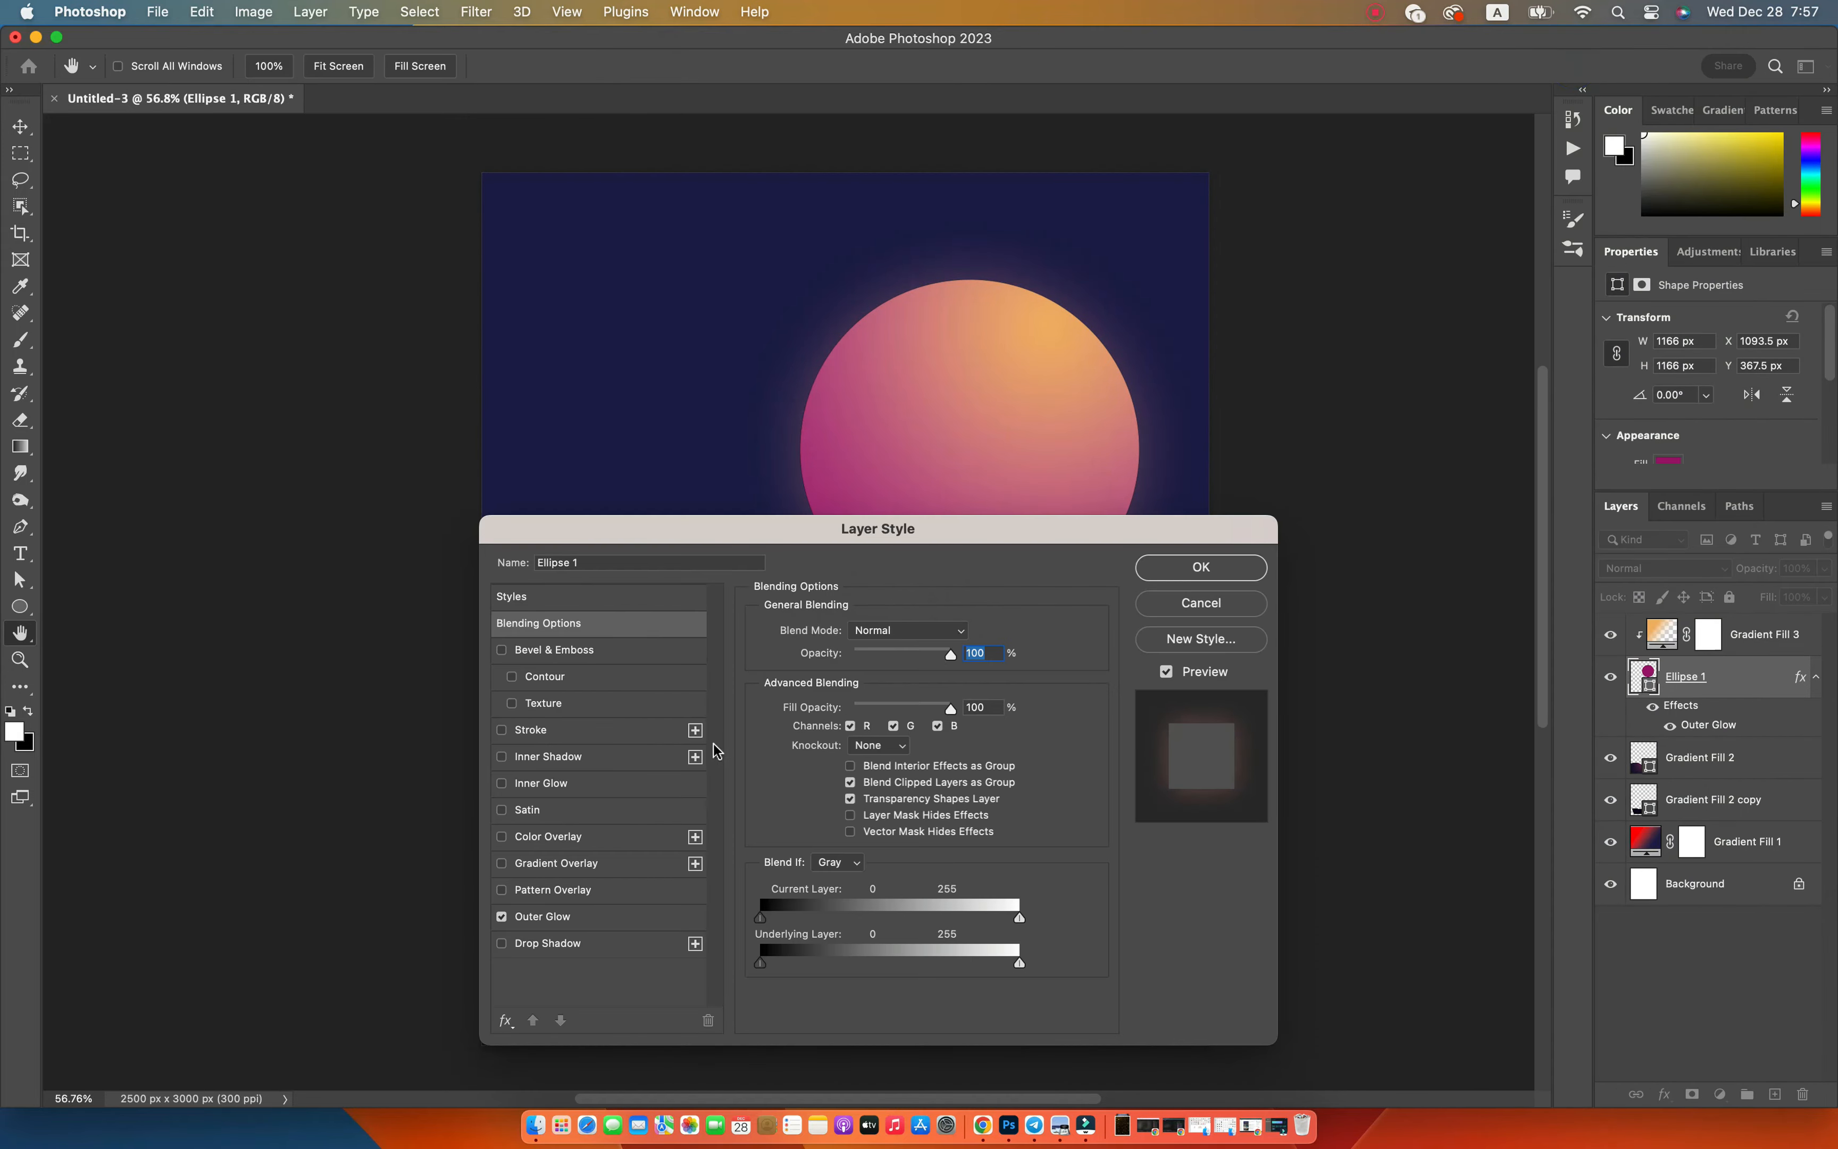
pyautogui.click(543, 784)
pyautogui.moveTo(887, 535); pyautogui.dragTo(1233, 686)
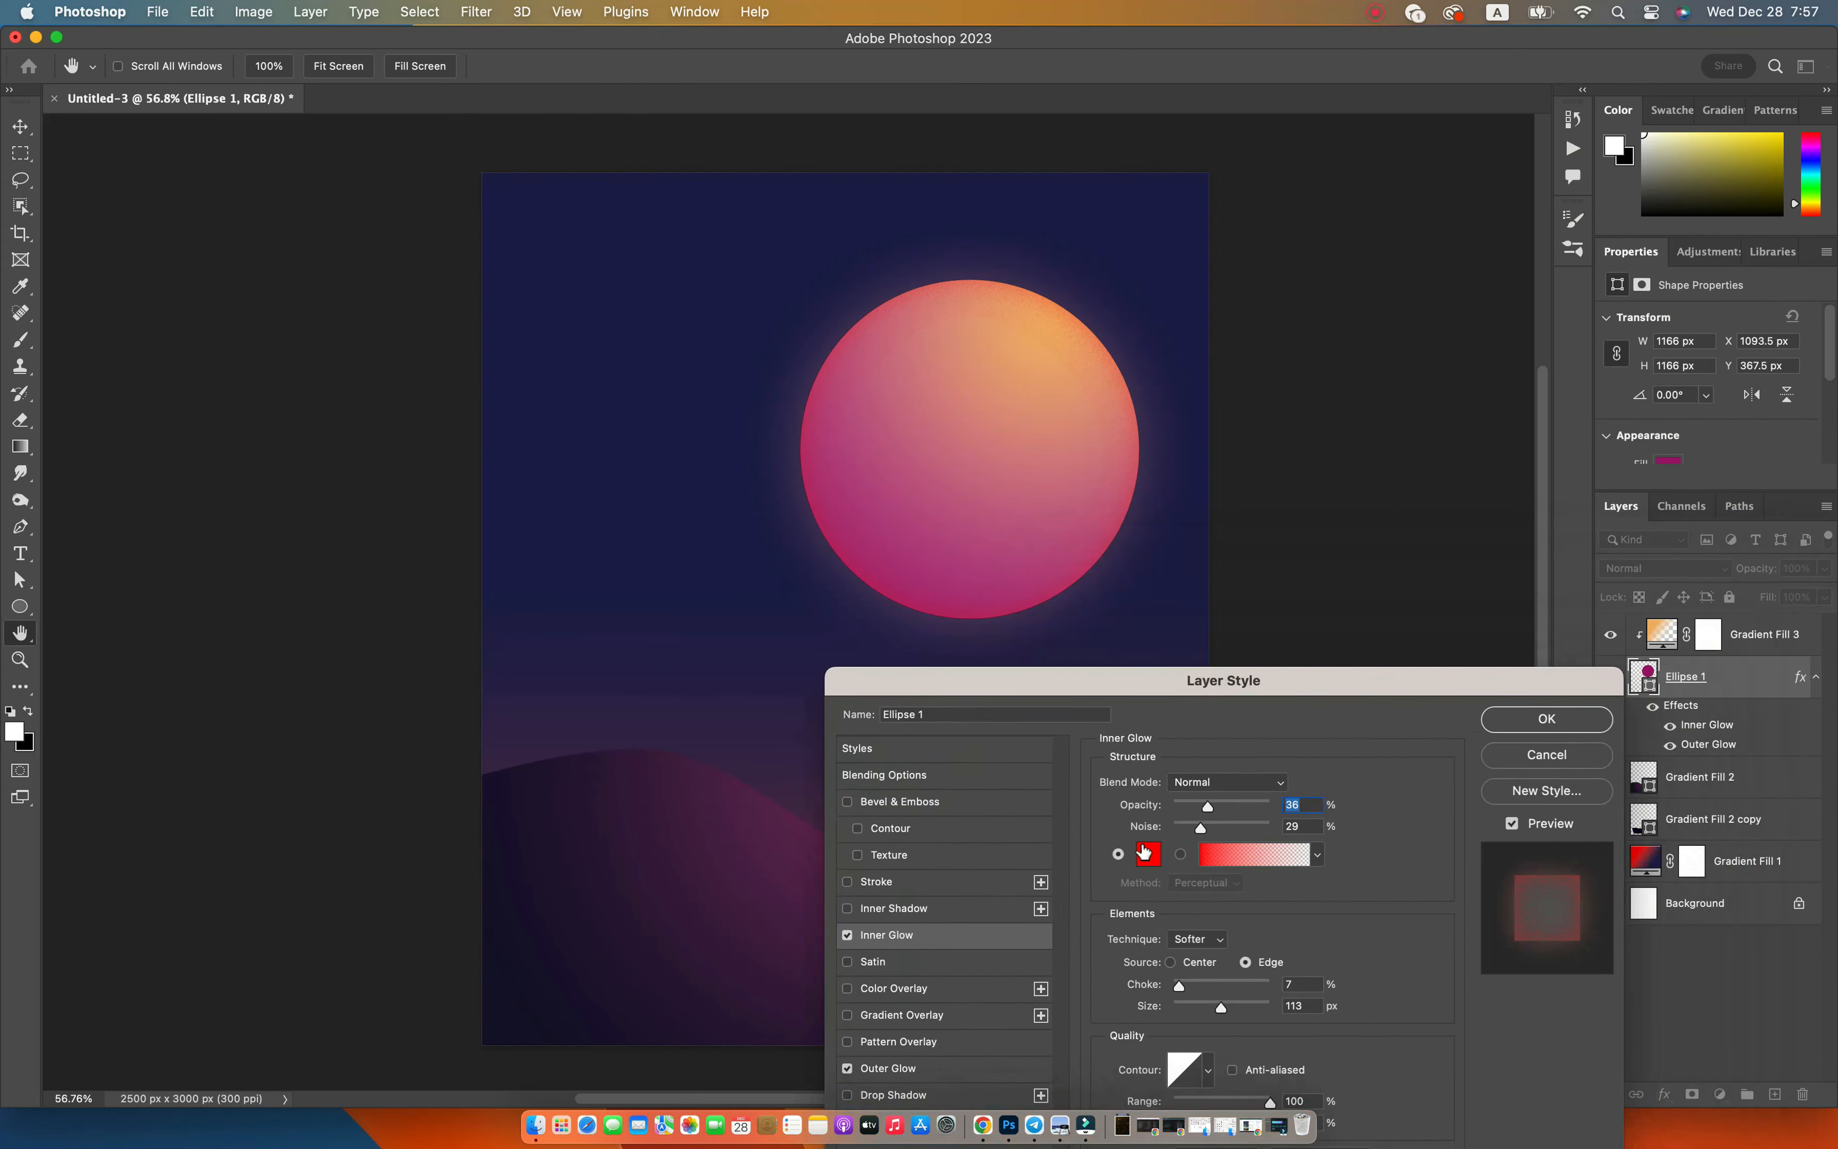
# Change the moon's Inner Glow color to hot pink #ff0072.
pyautogui.click(1148, 854)
pyautogui.click(1351, 199)
pyautogui.click(1354, 396)
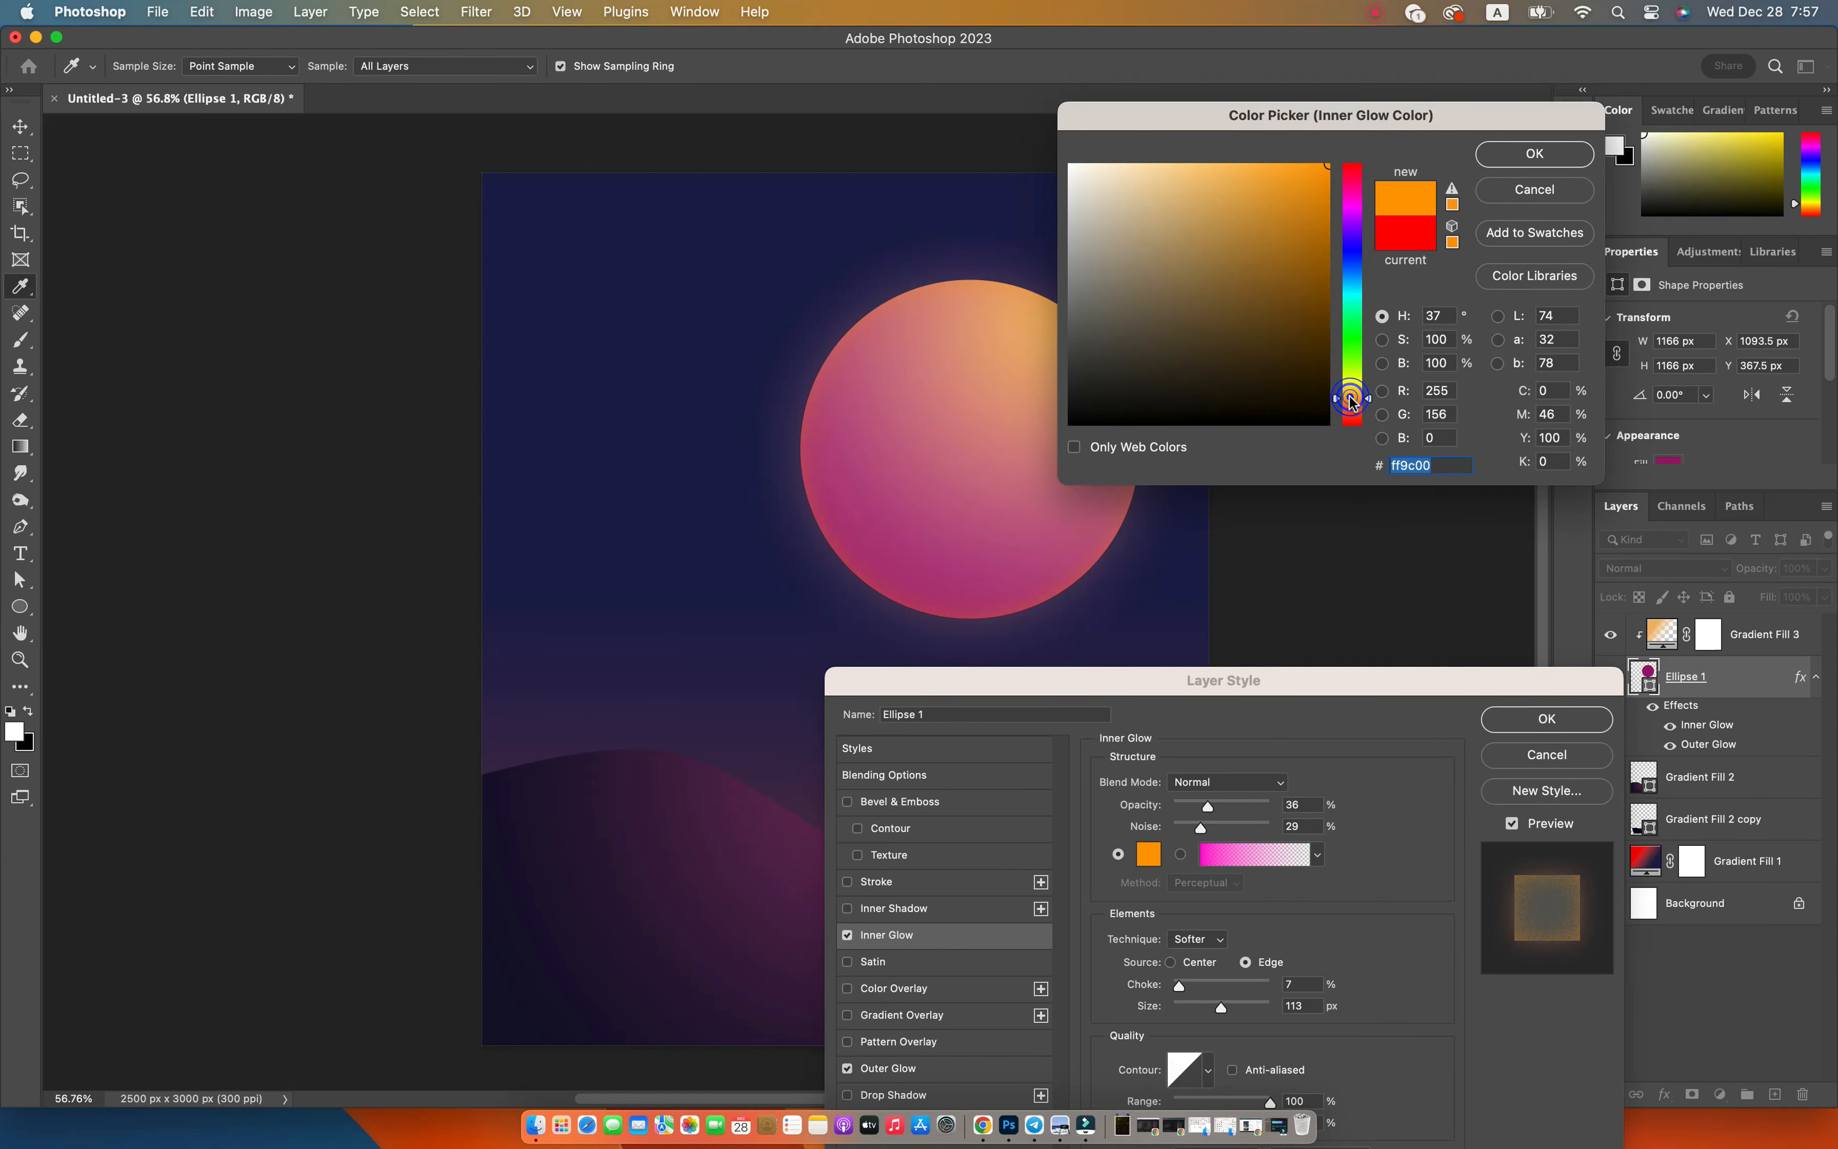
pyautogui.click(1352, 183)
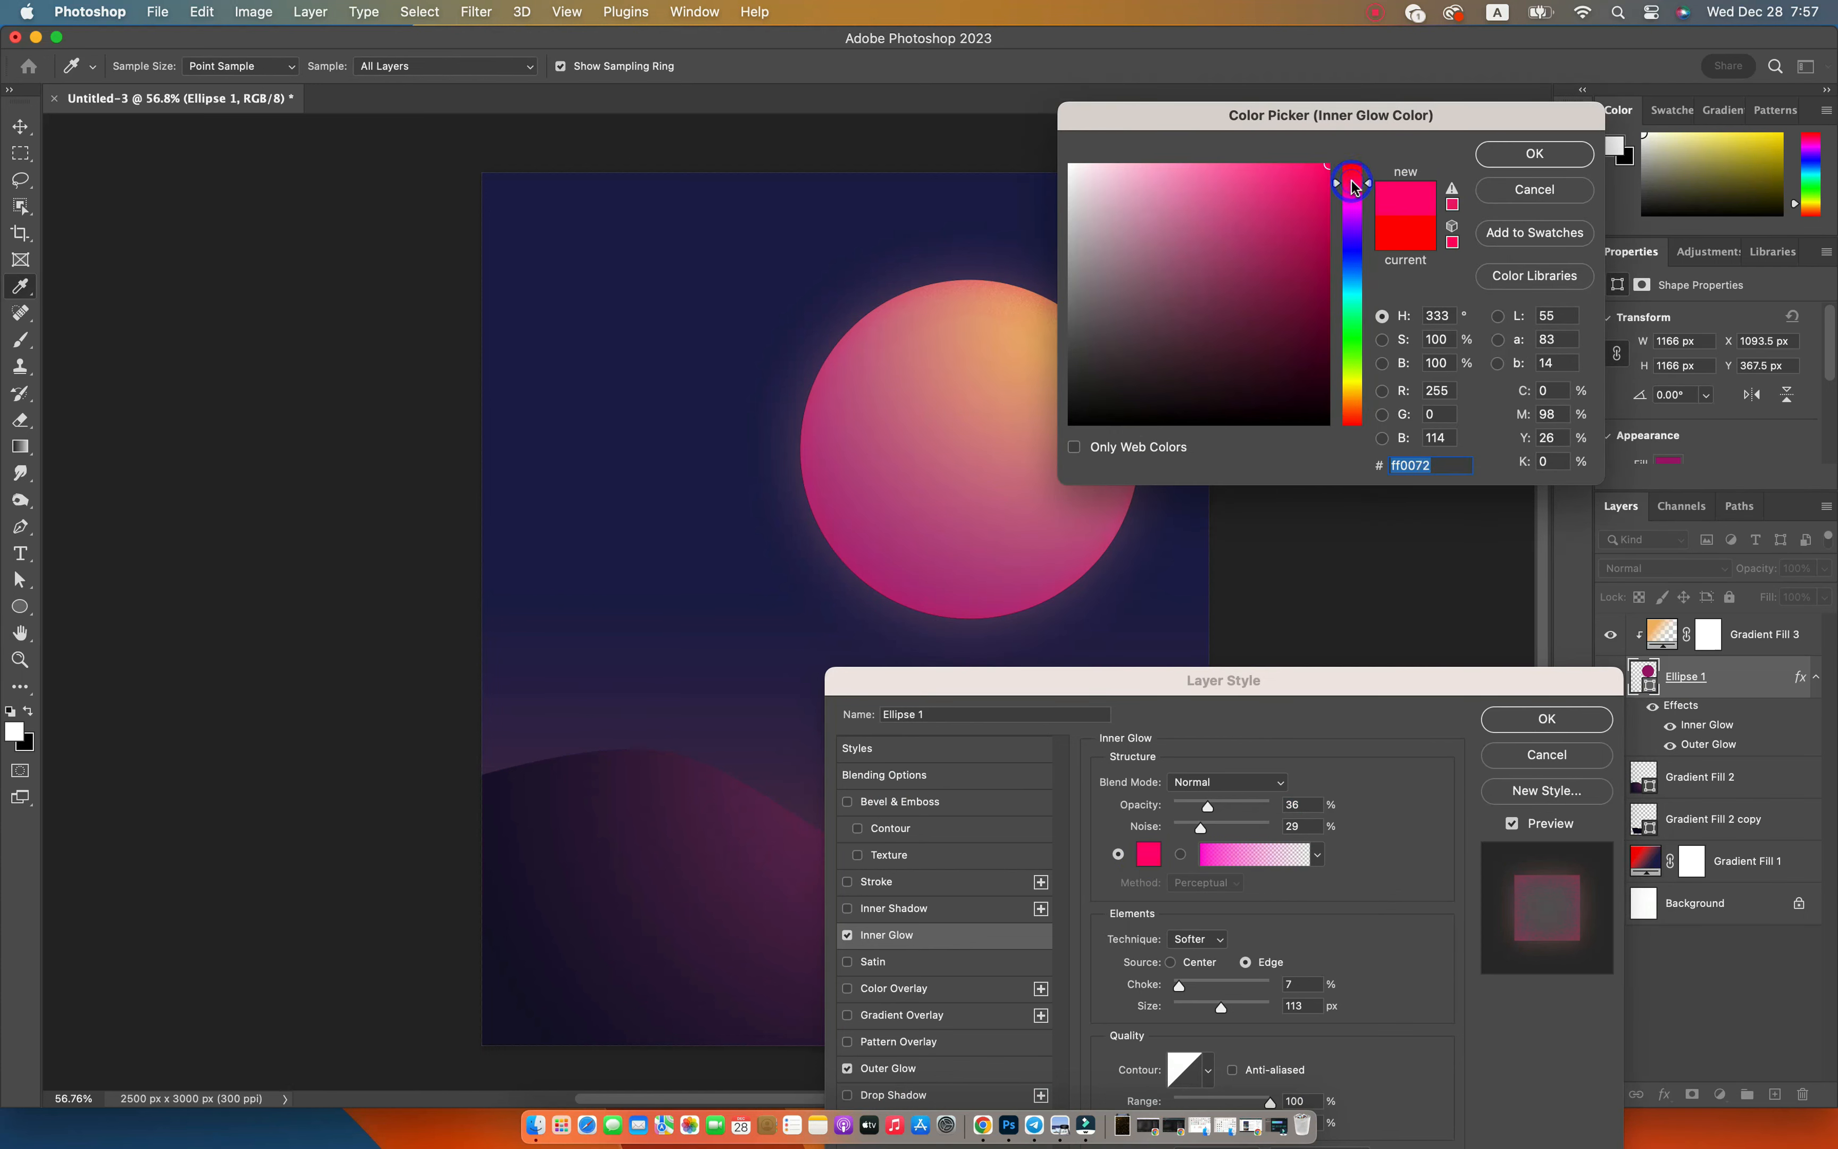
pyautogui.press('Return')
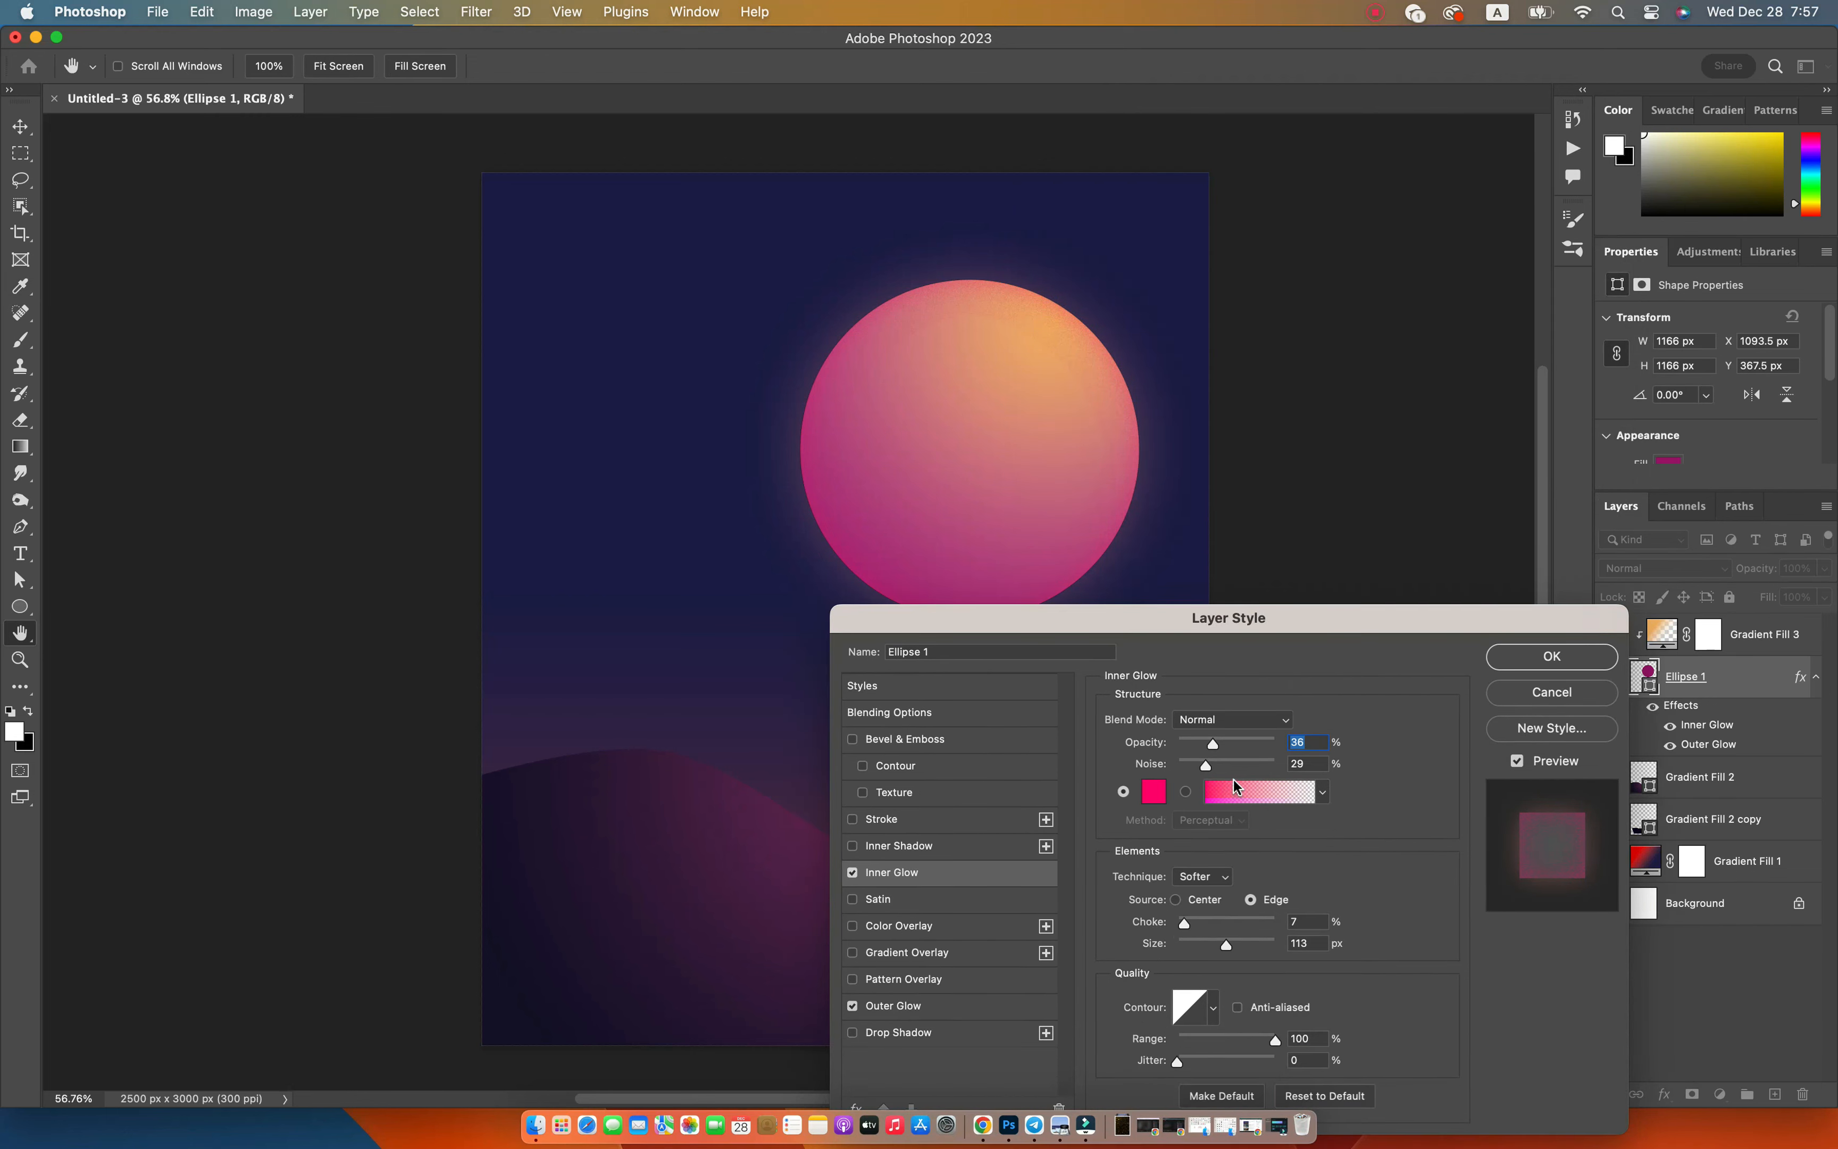
# Set the Inner Glow to 21% opacity, 0% choke and 76 px size, apply it, and compare the moon with its effects off and on.
pyautogui.moveTo(1215, 741); pyautogui.dragTo(1254, 743)
pyautogui.moveTo(1213, 742); pyautogui.dragTo(1197, 741)
pyautogui.moveTo(1223, 941); pyautogui.dragTo(1200, 939)
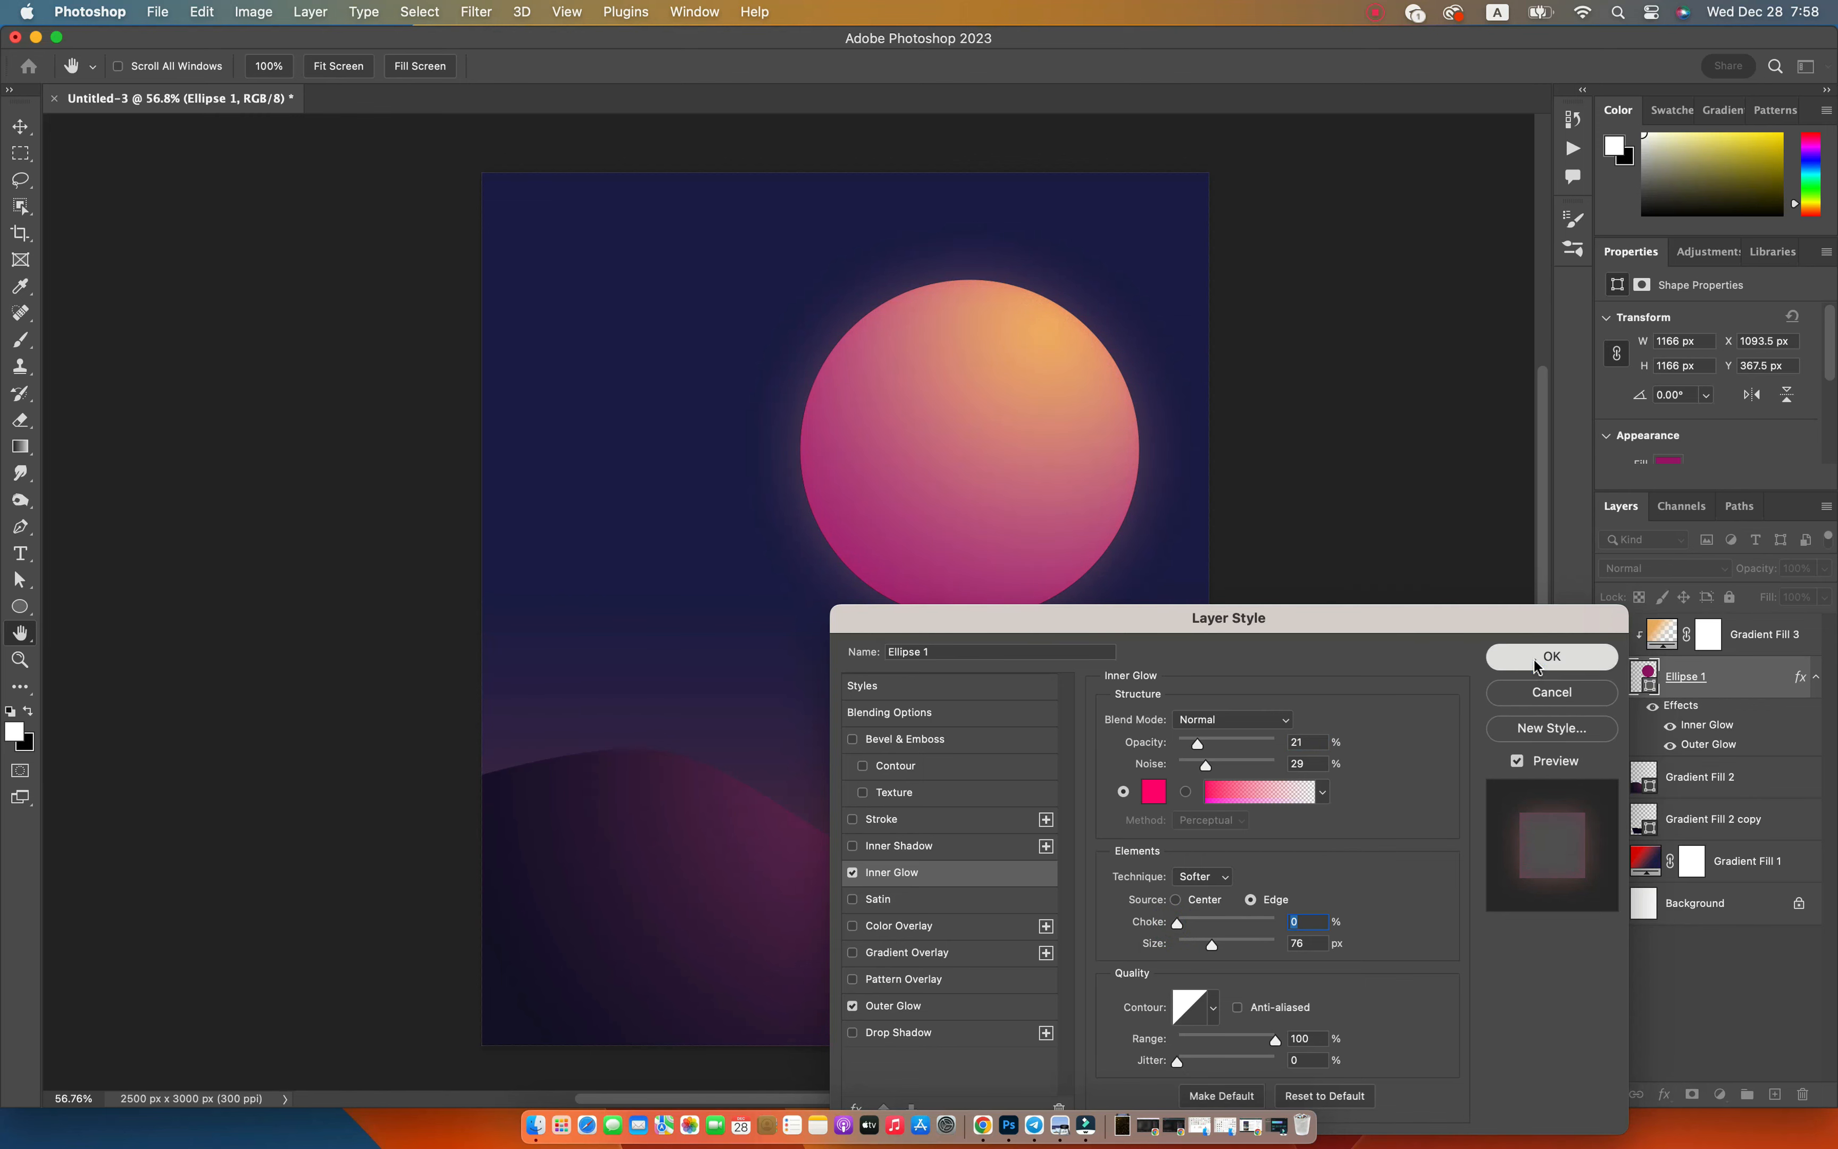
pyautogui.click(1549, 656)
pyautogui.click(1653, 707)
pyautogui.click(1653, 707)
pyautogui.moveTo(1162, 711); pyautogui.dragTo(1034, 643)
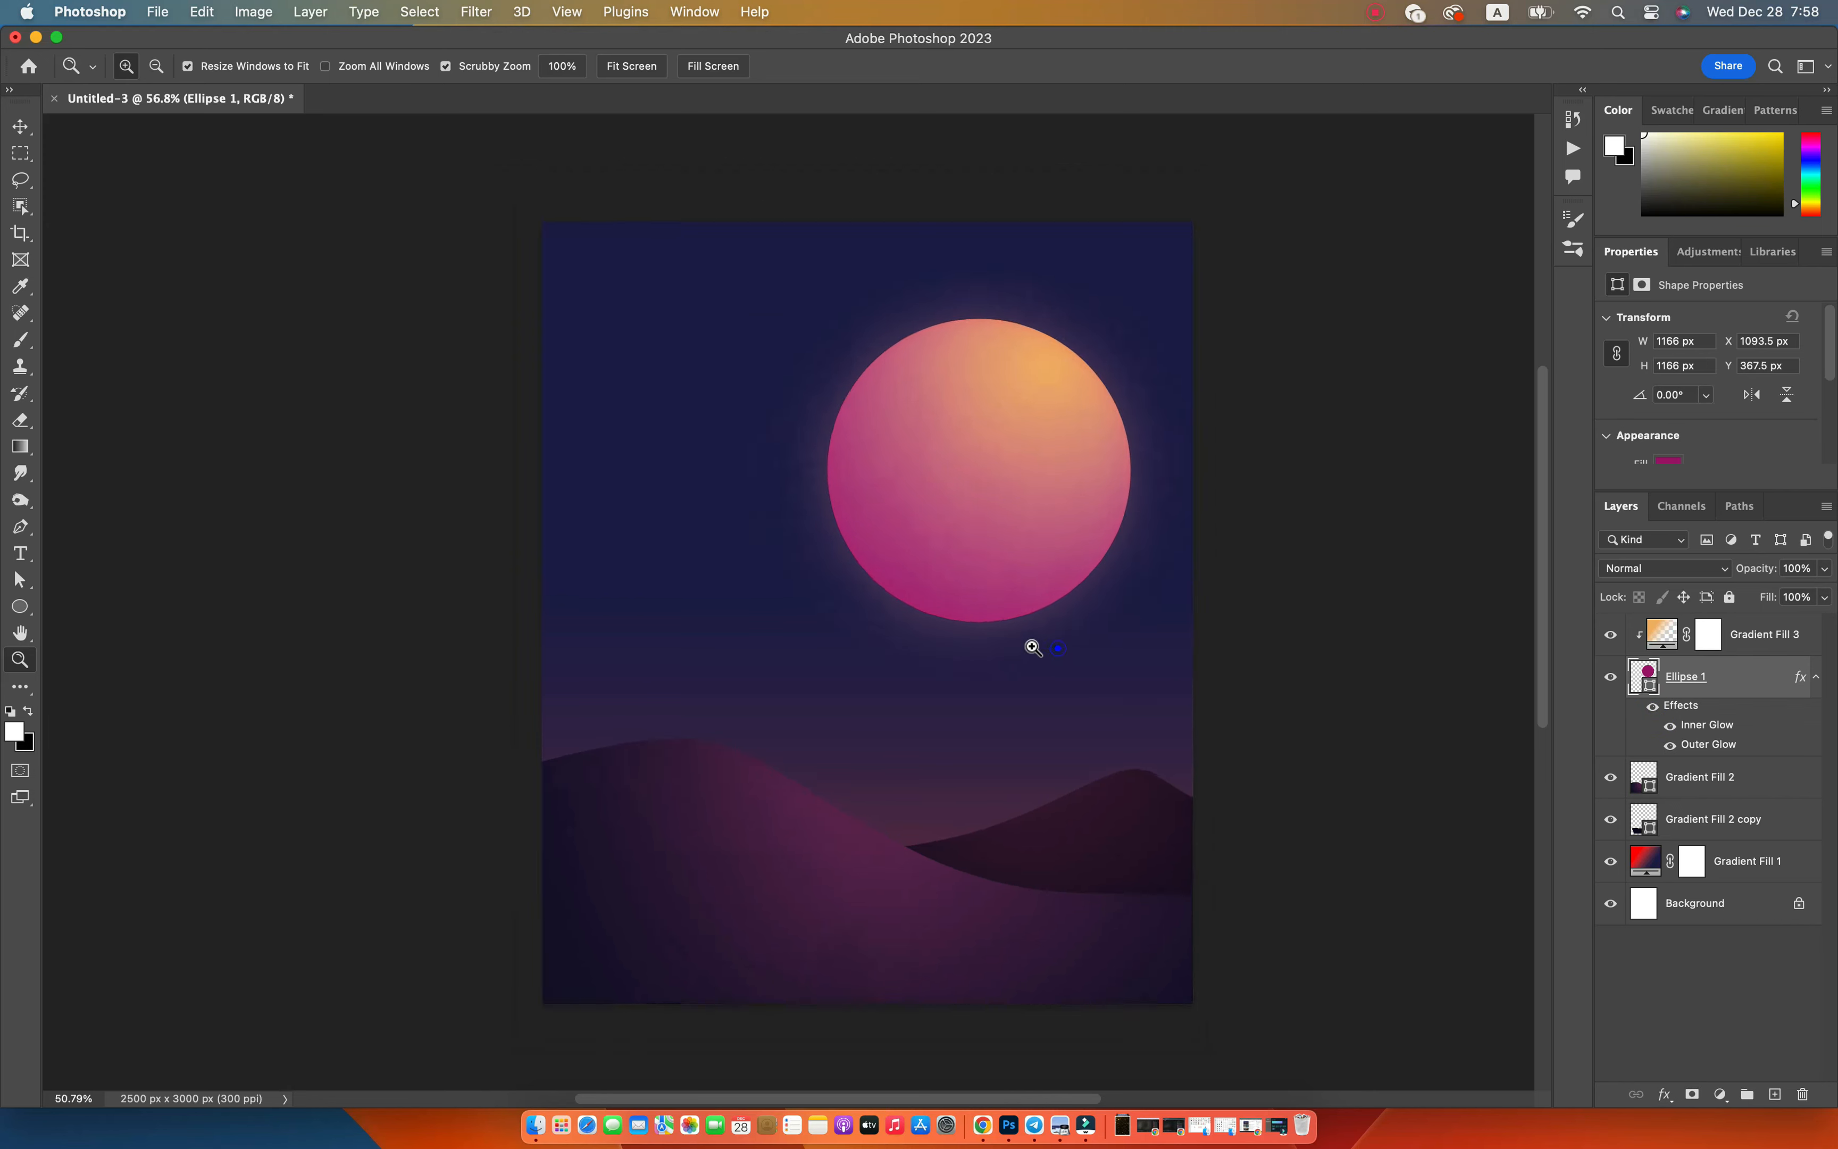
# Collapse the moon's effects list and group the Gradient Fill 3 and Ellipse 1 layers together.
pyautogui.press('v')
pyautogui.click(1753, 866)
pyautogui.click(1816, 677)
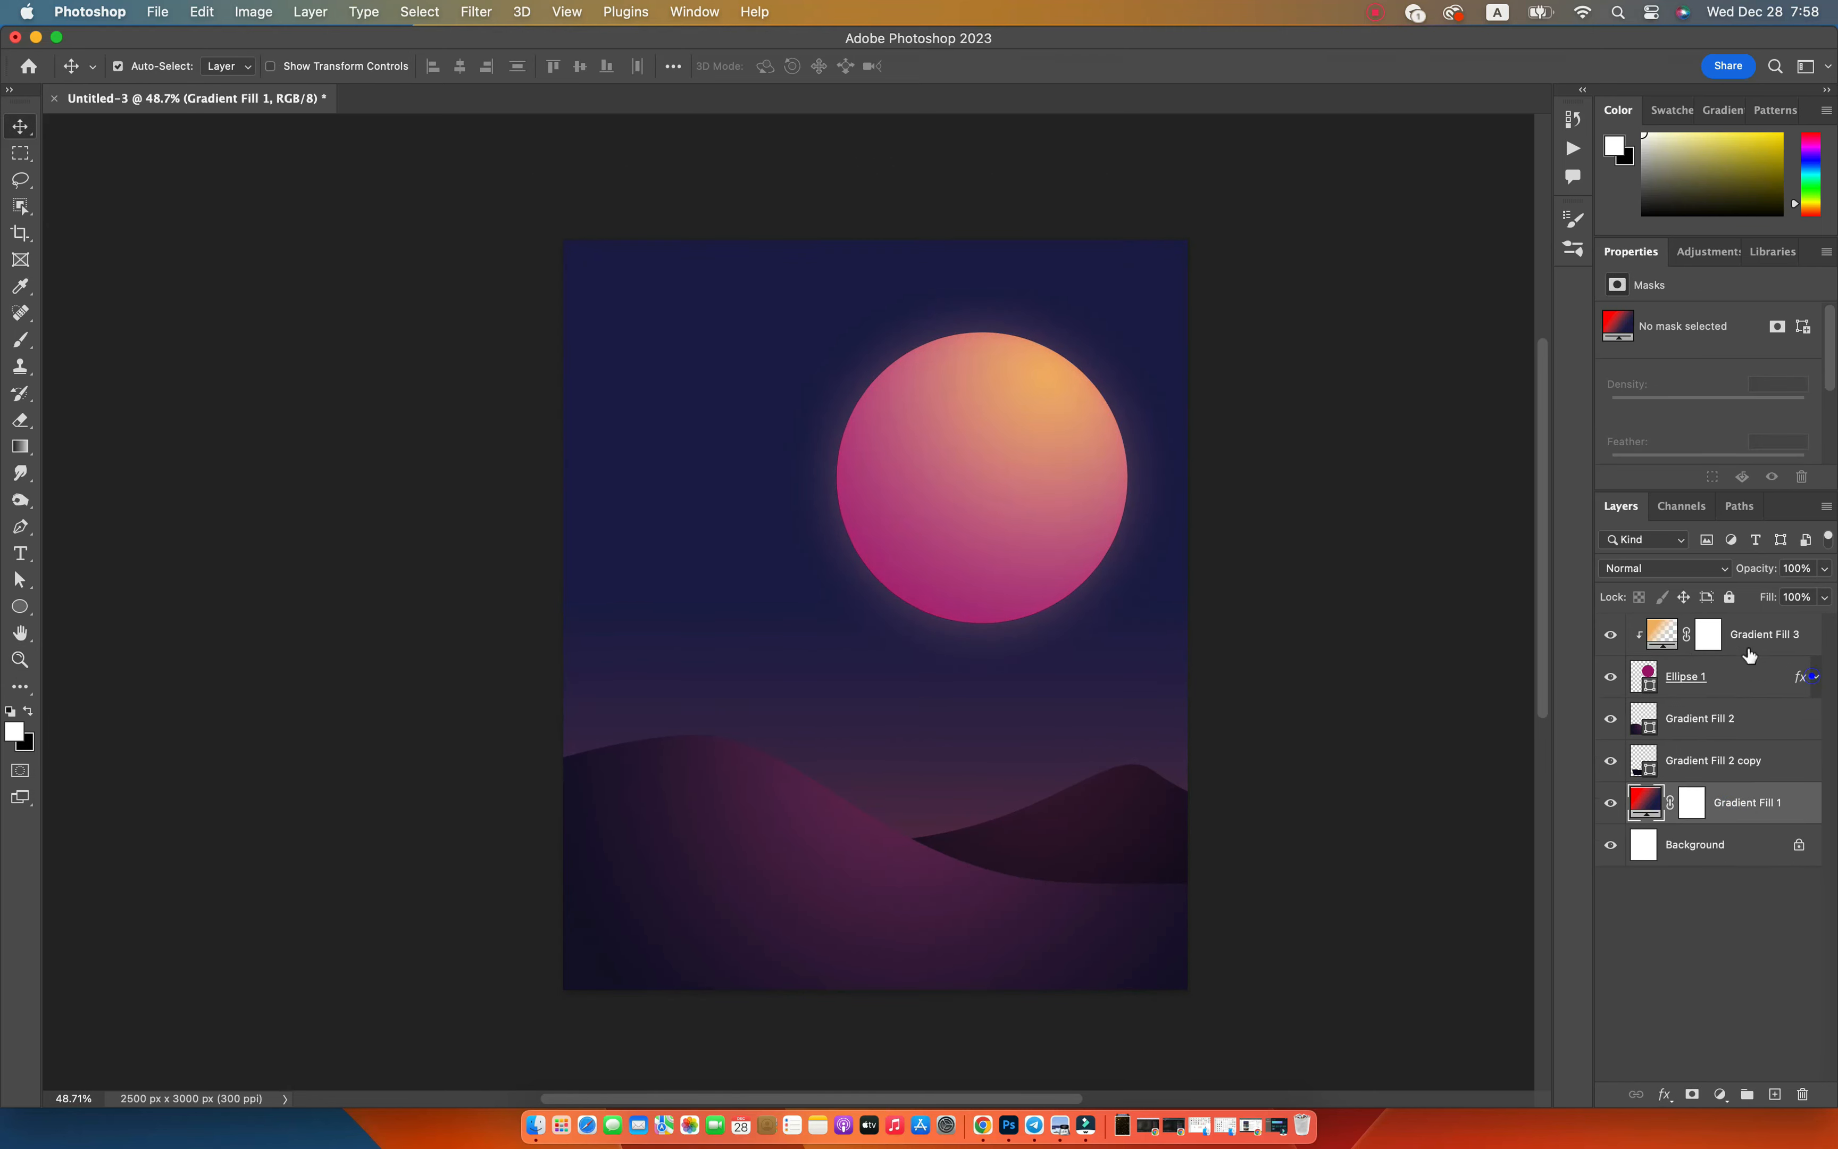
pyautogui.click(1747, 636)
pyautogui.keyDown('shift'); pyautogui.click(1712, 683); pyautogui.keyUp('shift')
pyautogui.press('super+g')
# Add a new empty layer directly above the front hill's Gradient Fill 2 layer and activate the Brush tool.
pyautogui.click(1730, 678)
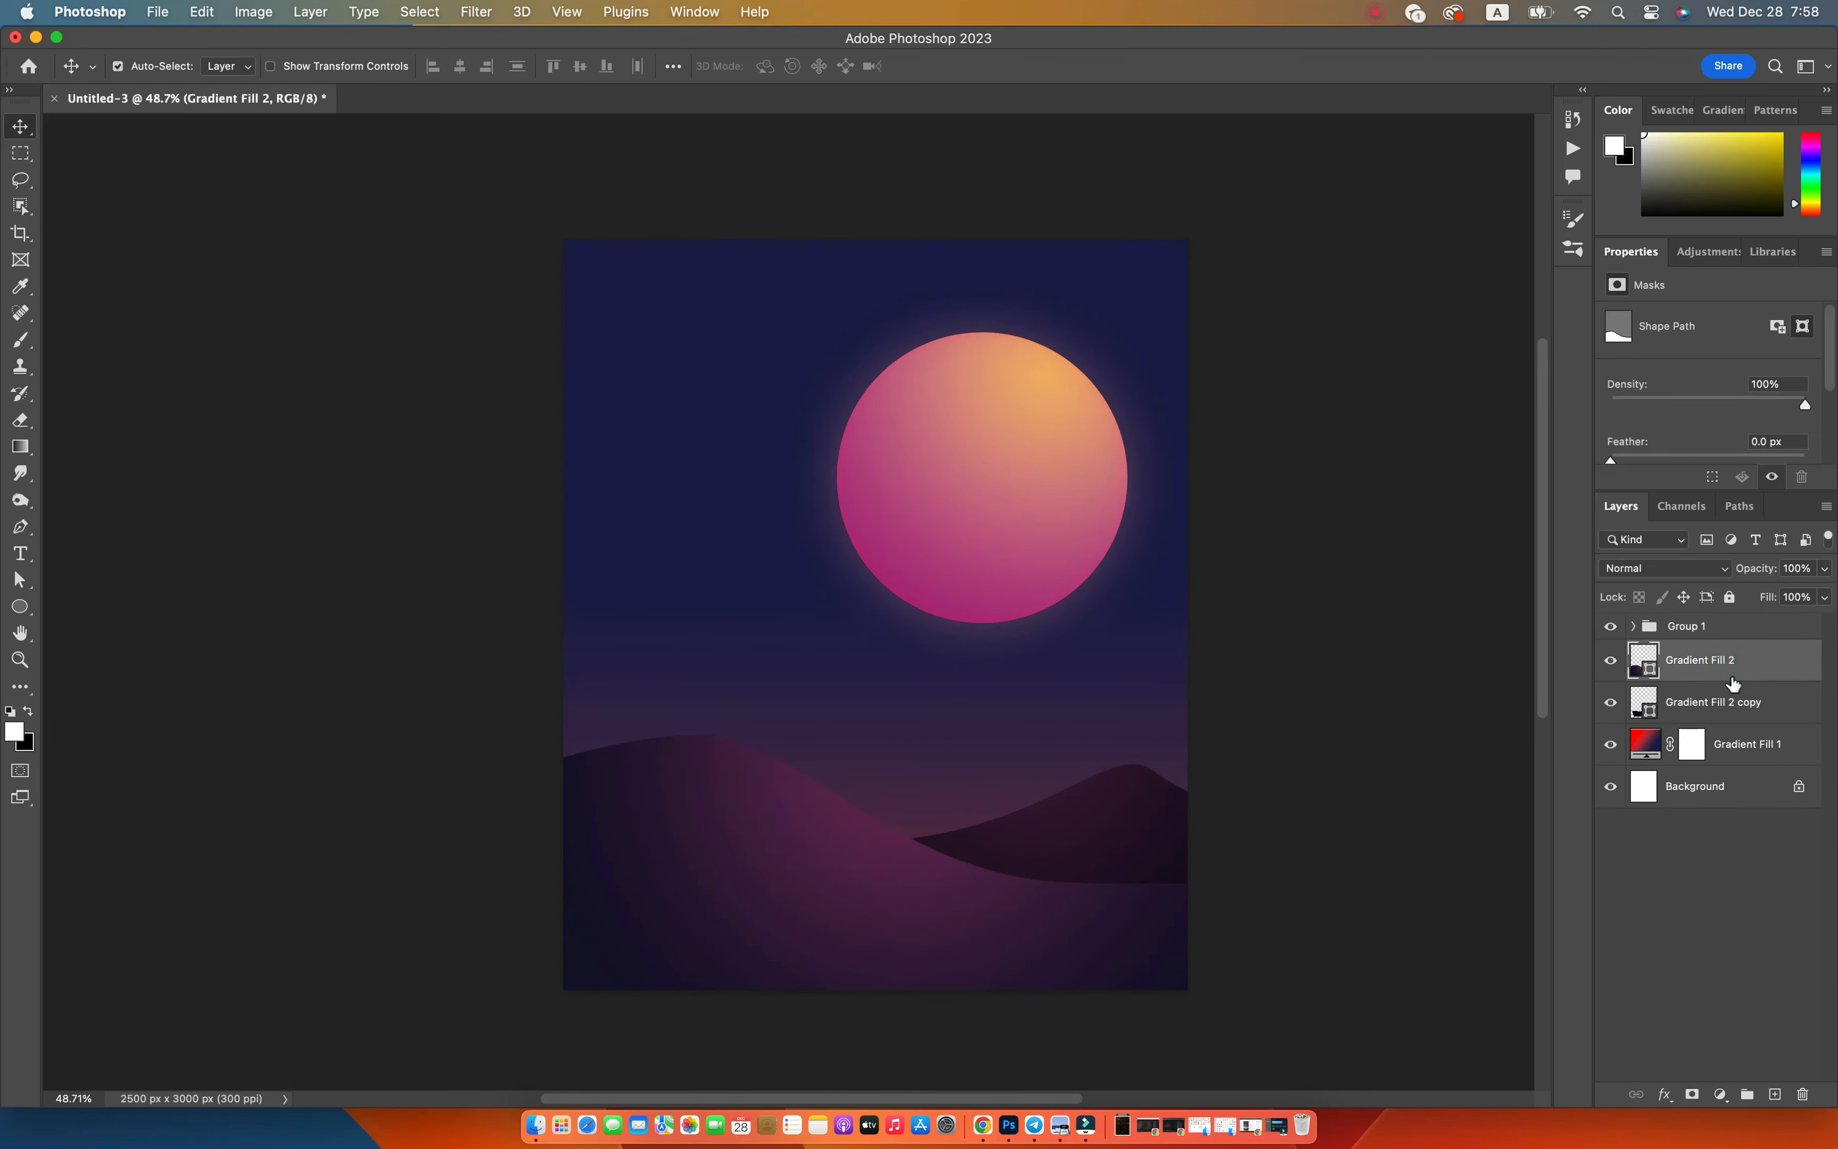
pyautogui.click(1698, 714)
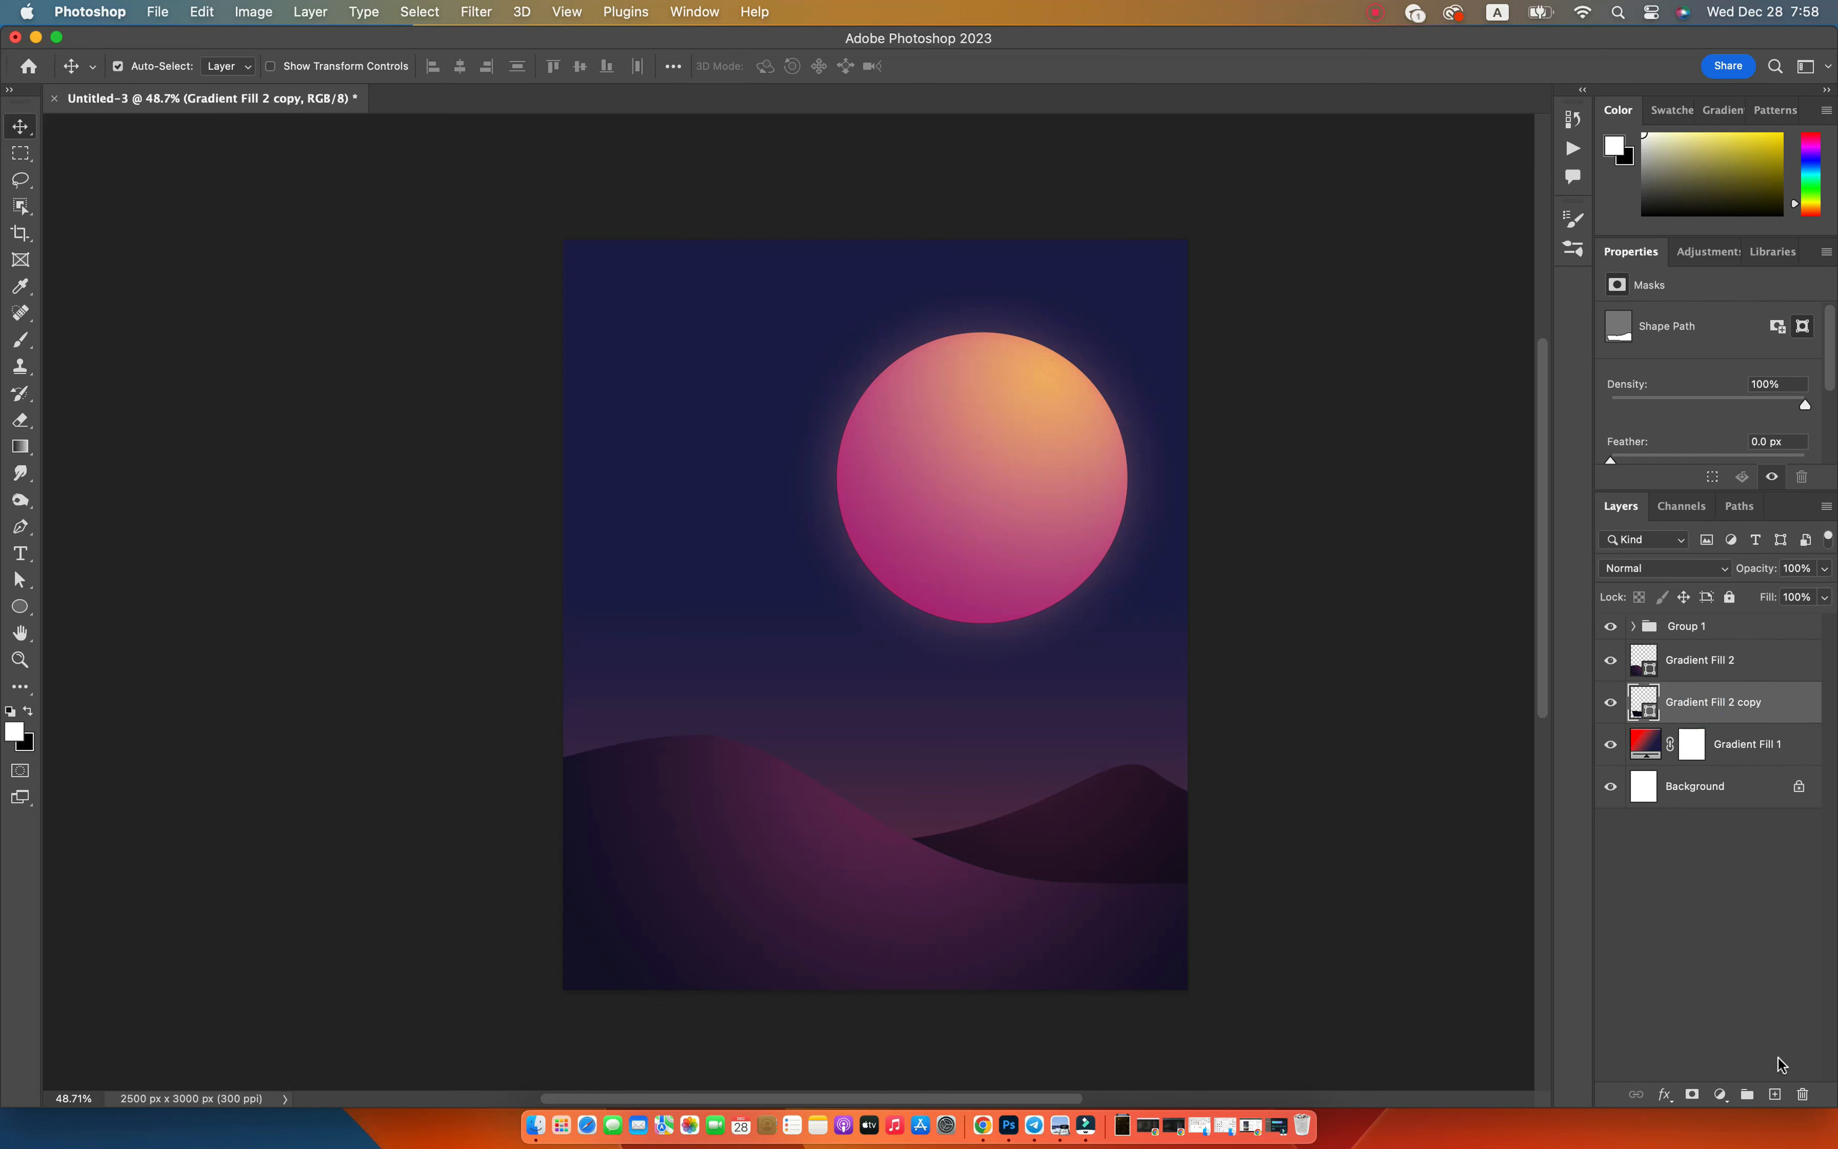
pyautogui.click(1685, 666)
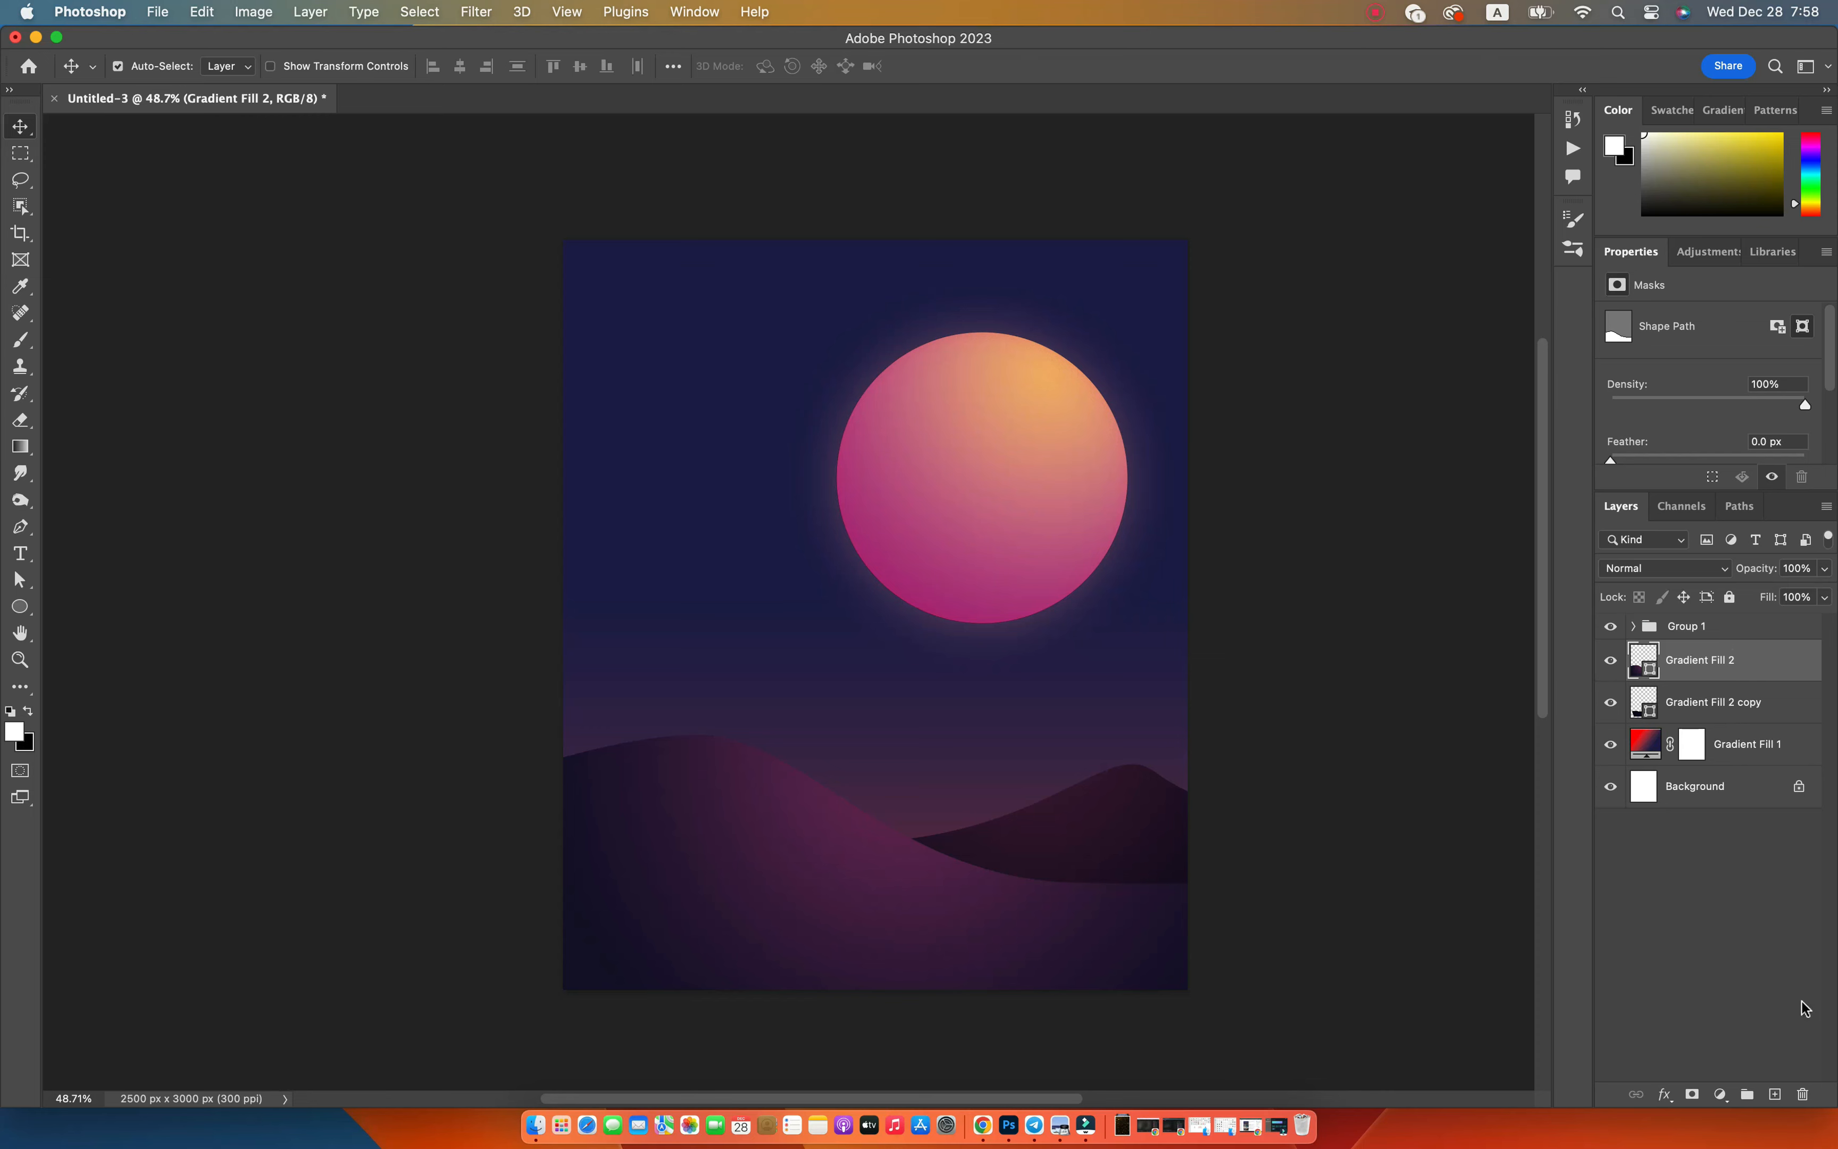
pyautogui.click(1774, 1093)
pyautogui.press('b')
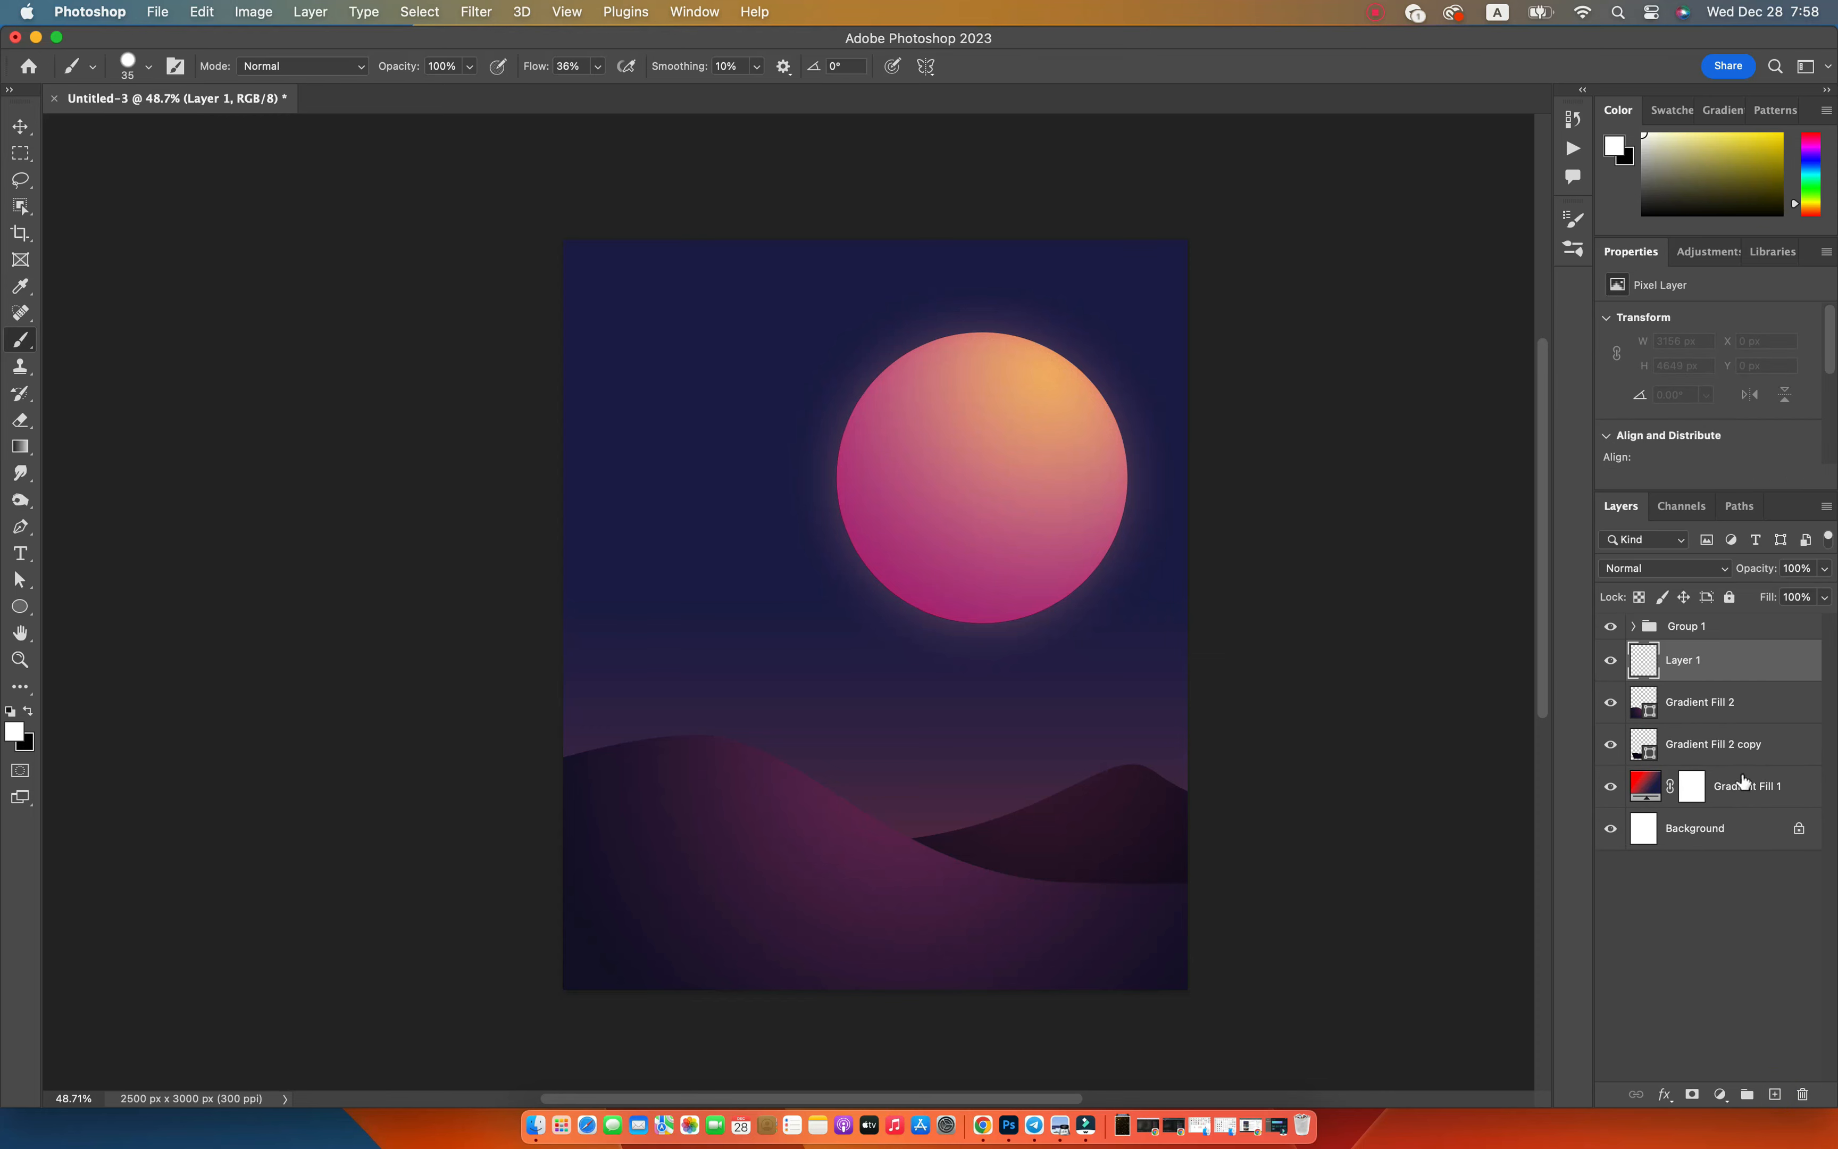
# Choose the Soft Round brush with 0% hardness and enlarge it to about 500 px.
pyautogui.rightClick(734, 764)
pyautogui.click(780, 918)
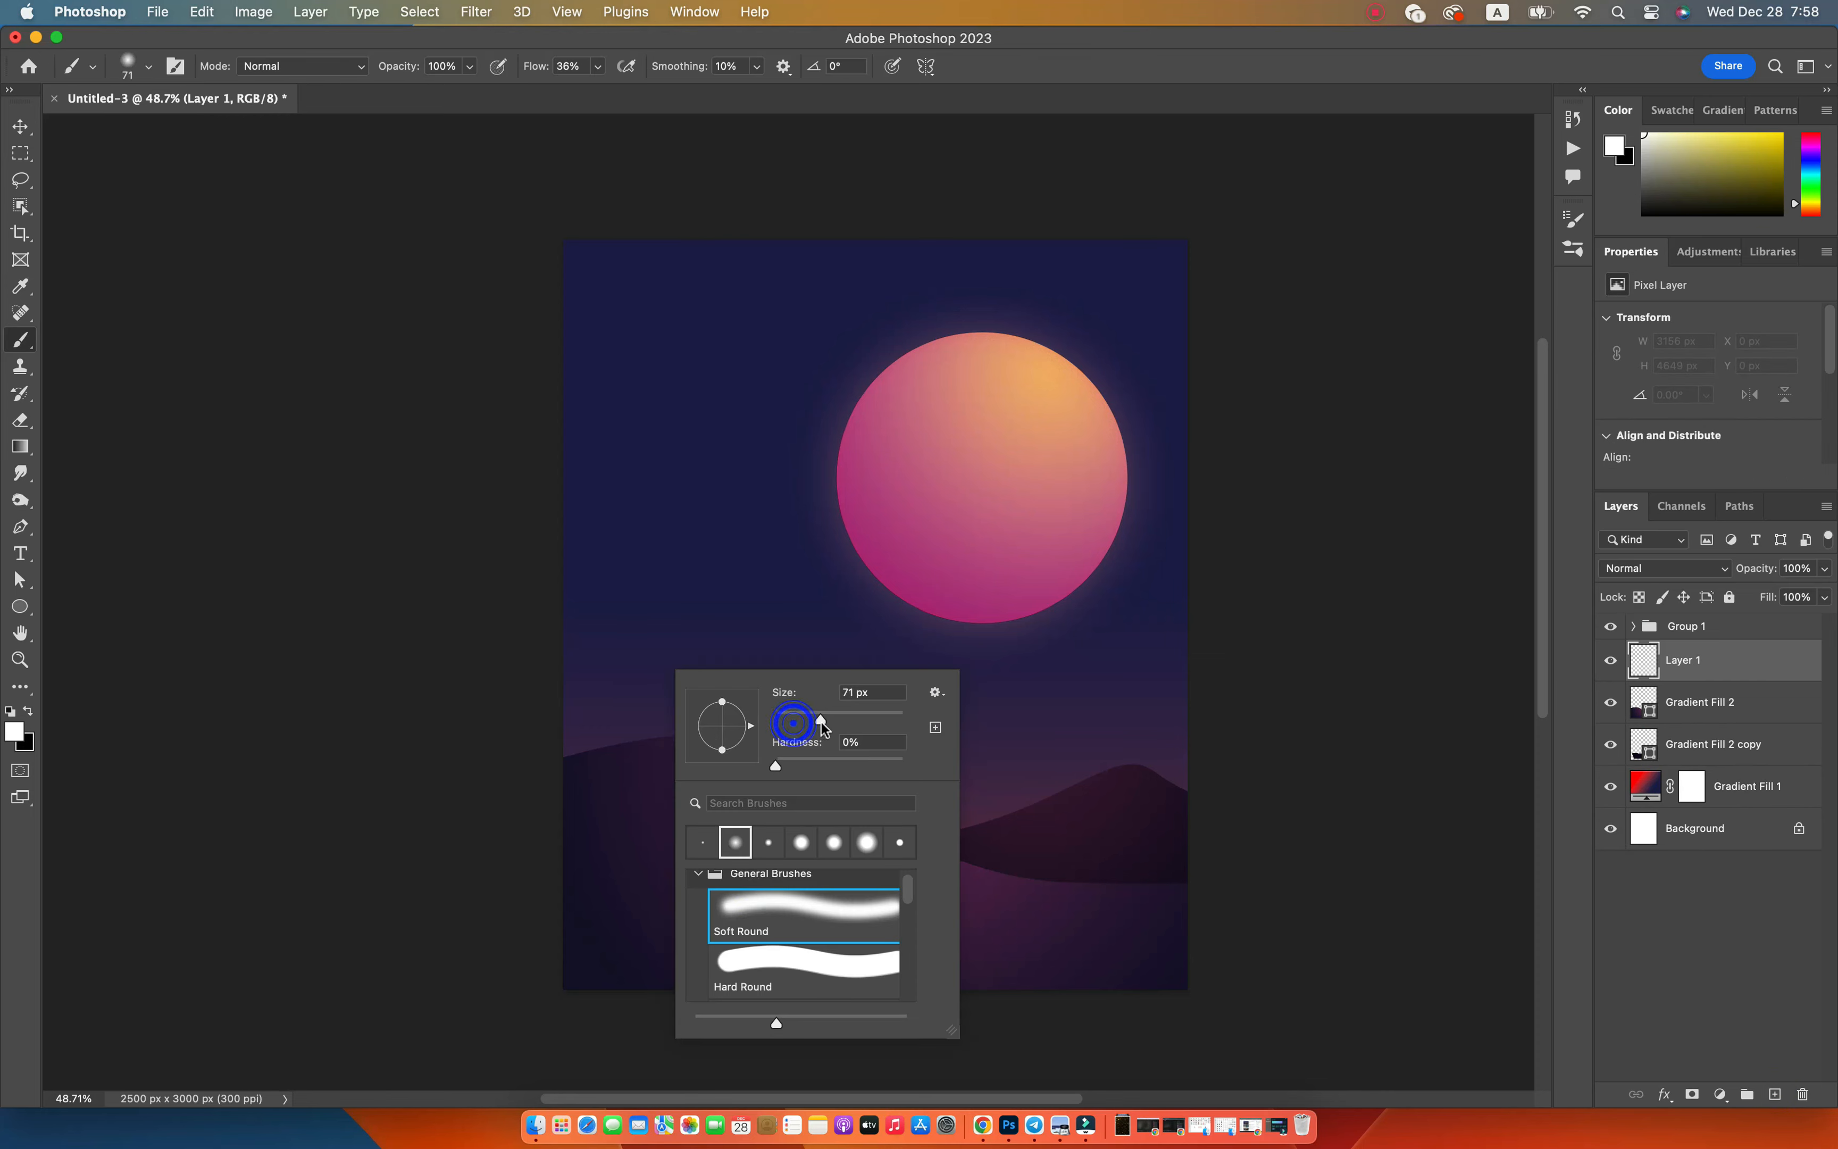
pyautogui.click(453, 617)
pyautogui.press(']')
pyautogui.press(']')
pyautogui.press(']')
pyautogui.press(']')
pyautogui.press(']')
pyautogui.press(']')
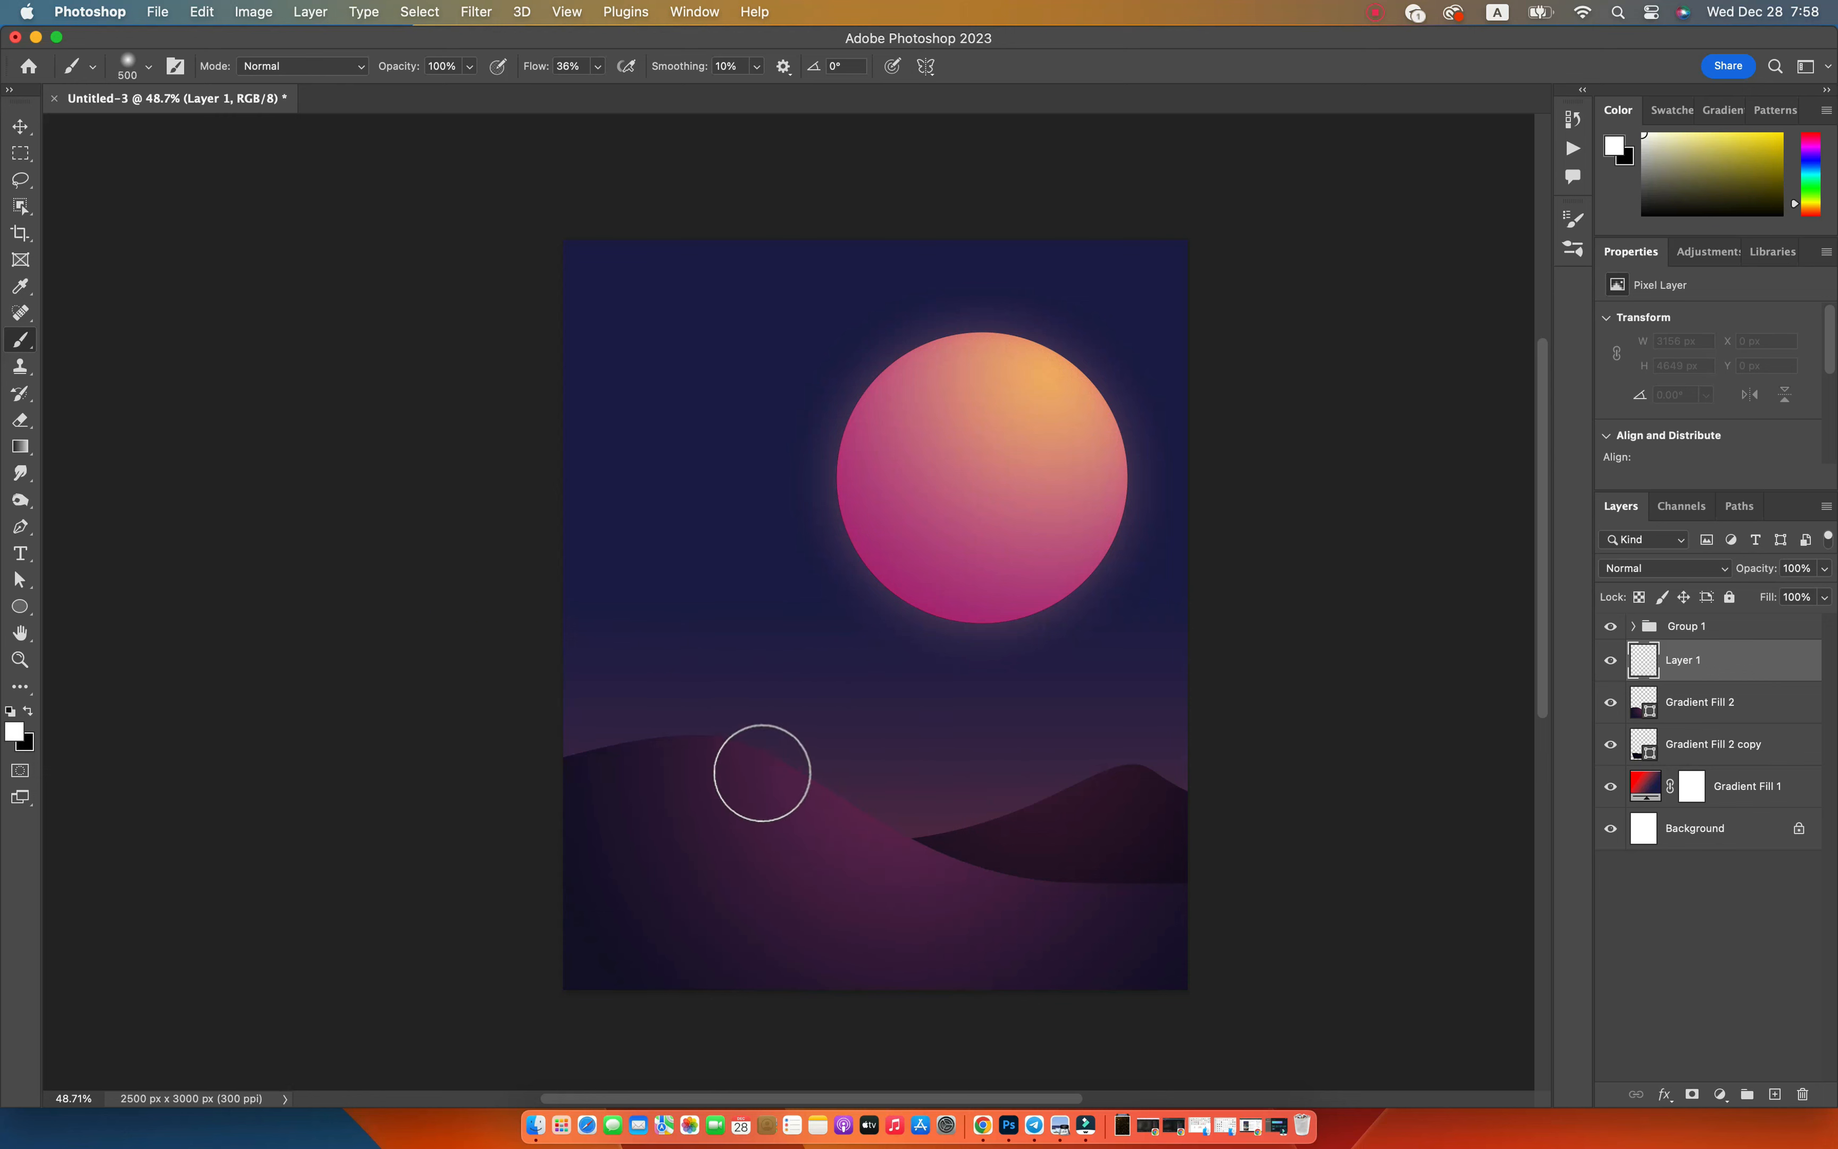
# Set the foreground color to a peach-orange sampled from the upper part of the moon.
pyautogui.click(12, 734)
pyautogui.click(1285, 182)
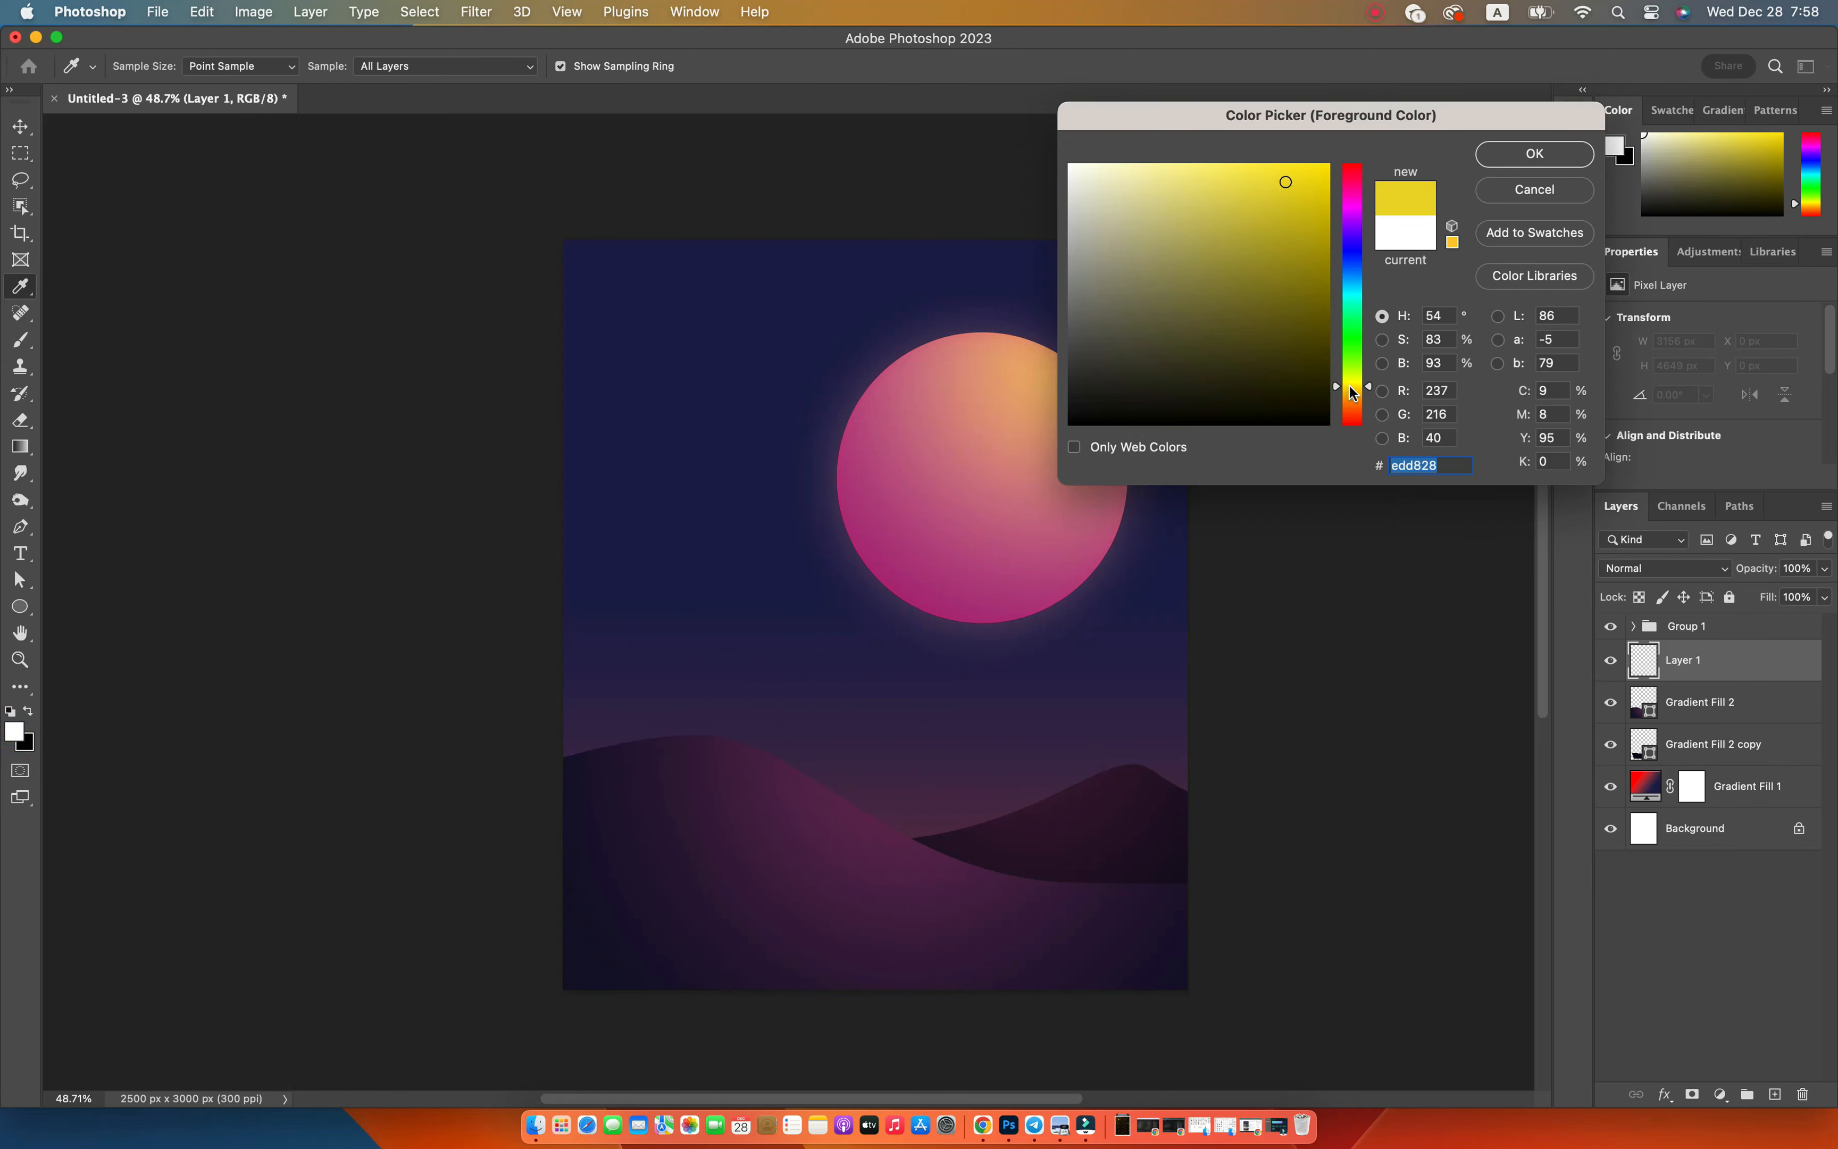
pyautogui.click(1348, 399)
pyautogui.click(943, 469)
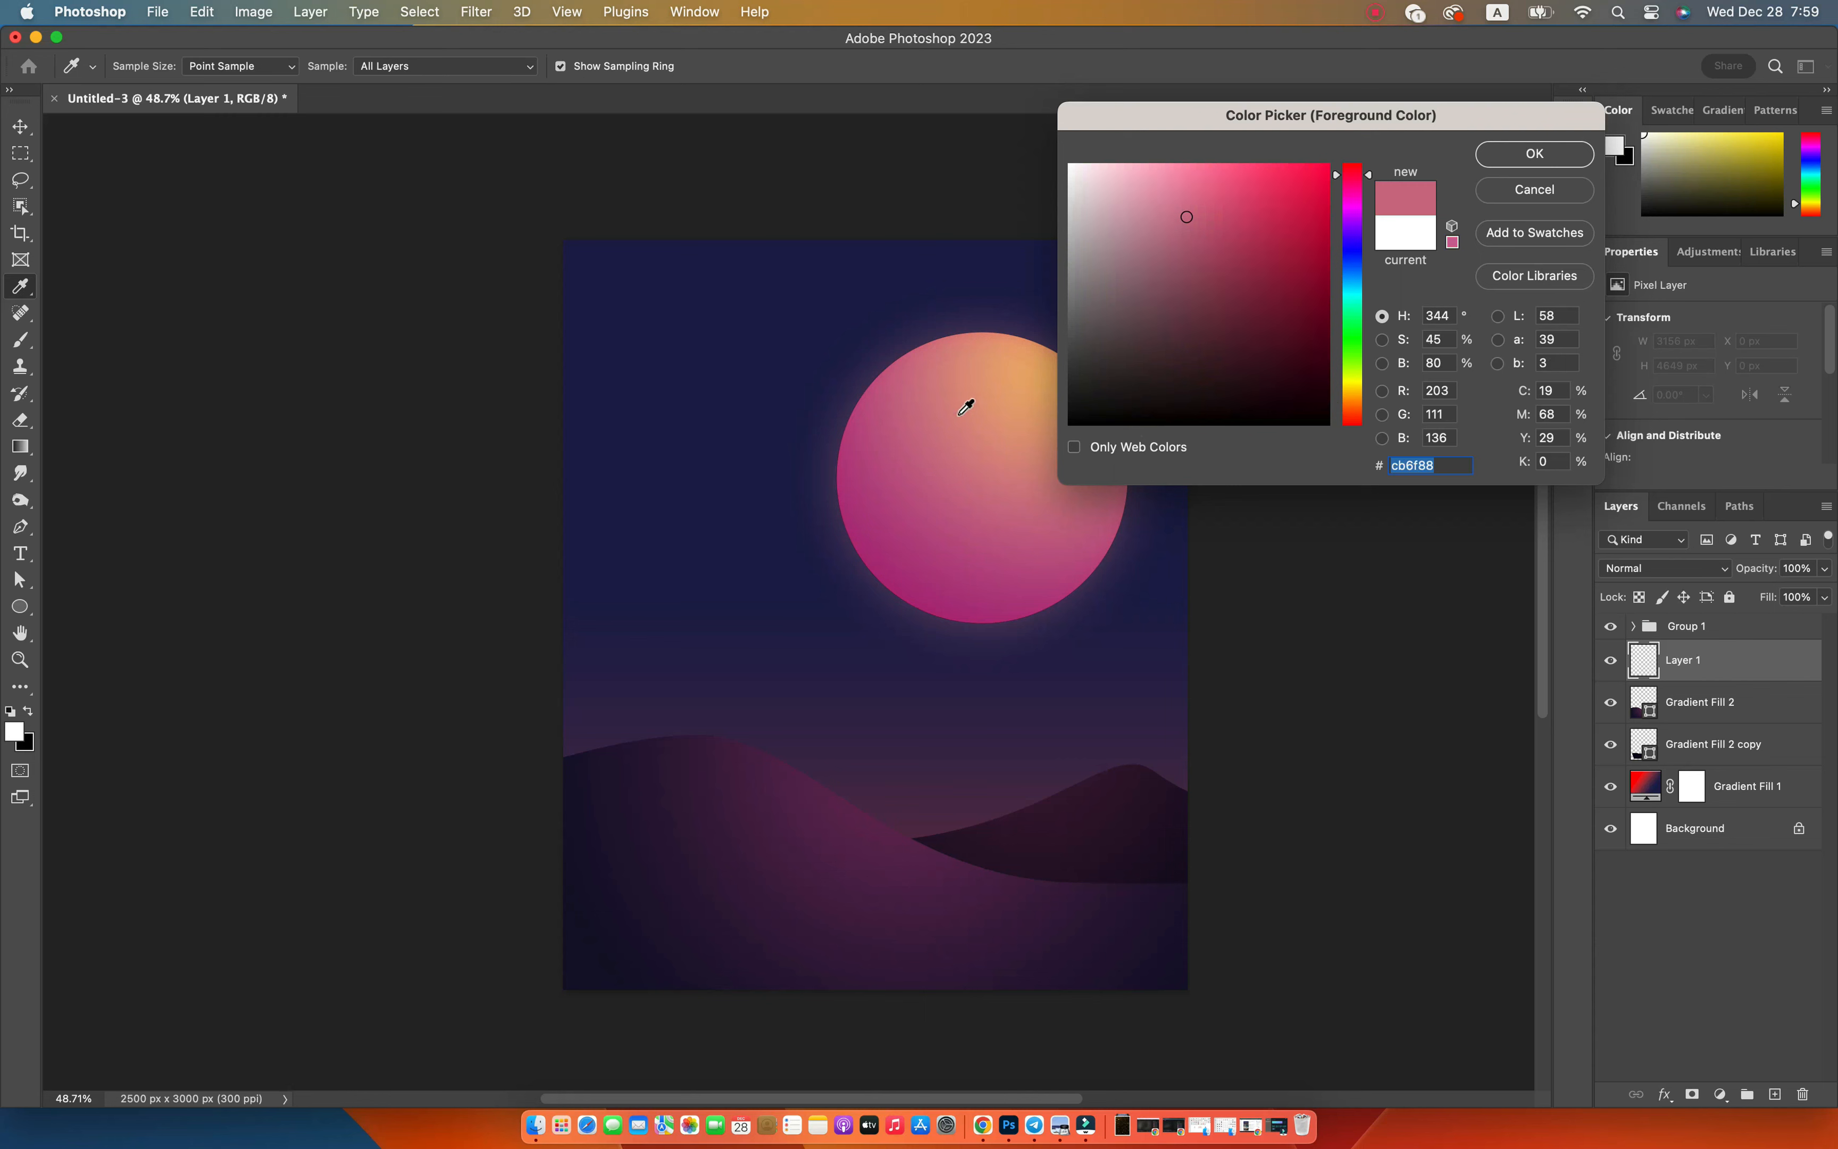
pyautogui.click(987, 404)
pyautogui.press('Return')
# Try glow strokes along the front hill's ridge, undo them, and move Layer 1 below the Gradient Fill 2 copy layer.
pyautogui.moveTo(595, 751); pyautogui.dragTo(926, 840)
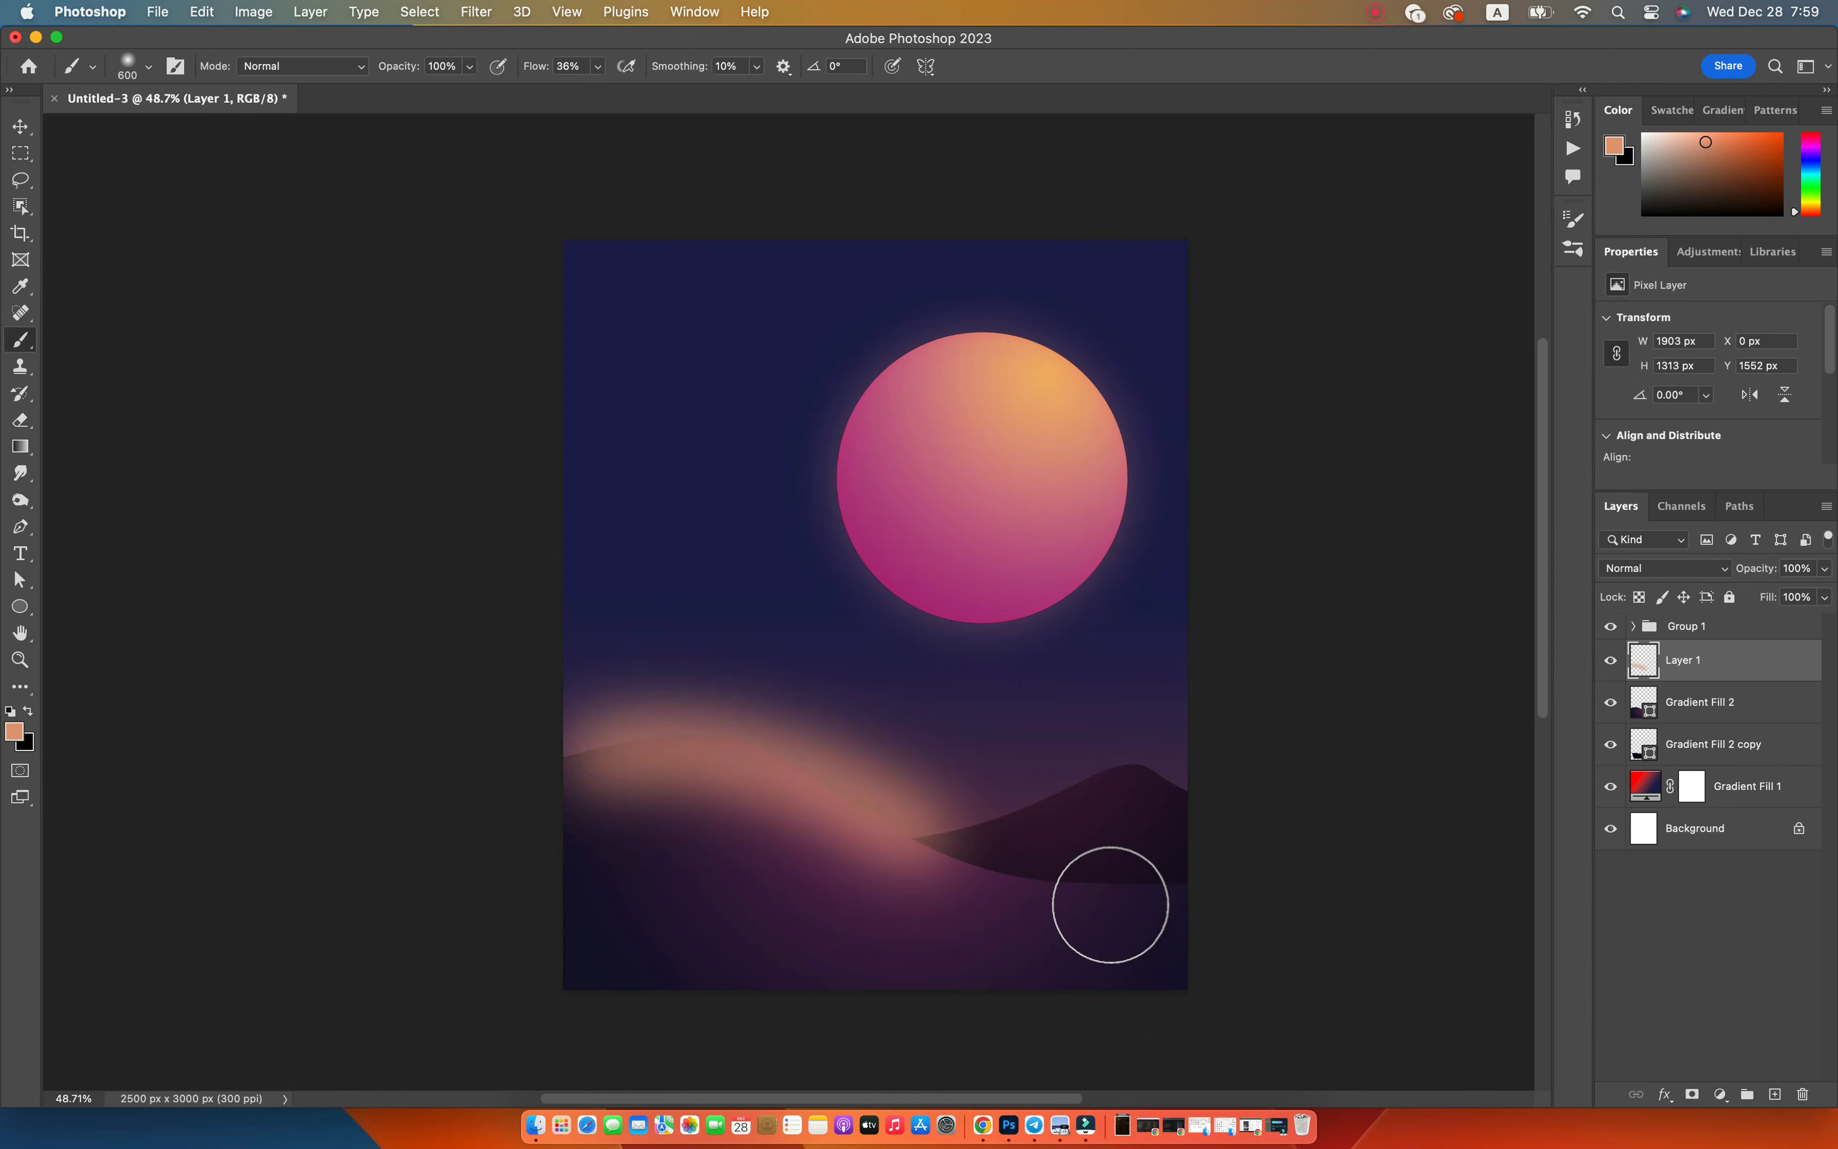
pyautogui.press('super+z')
pyautogui.moveTo(1715, 669); pyautogui.dragTo(1711, 761)
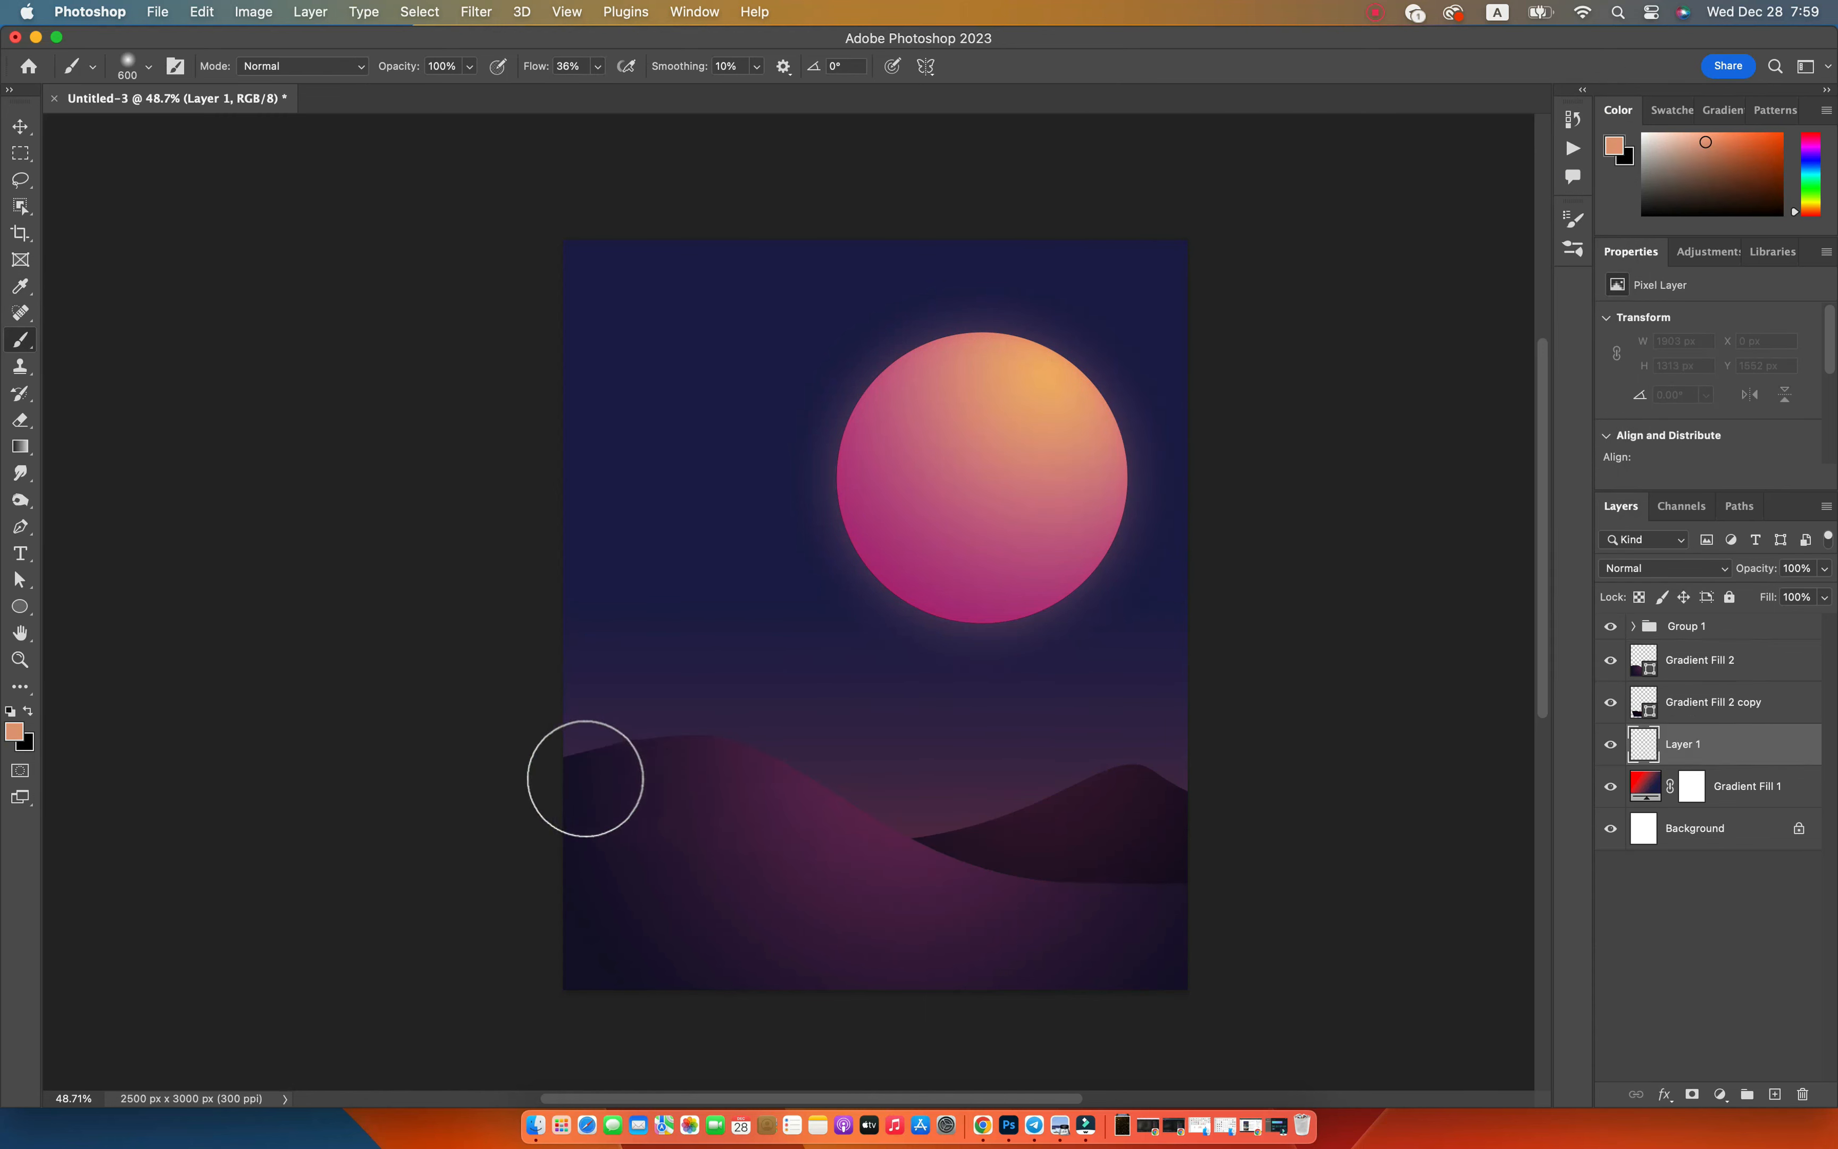
pyautogui.moveTo(585, 778)
pyautogui.mouseDown()
pyautogui.moveTo(714, 750)
pyautogui.moveTo(1095, 874)
pyautogui.mouseUp()
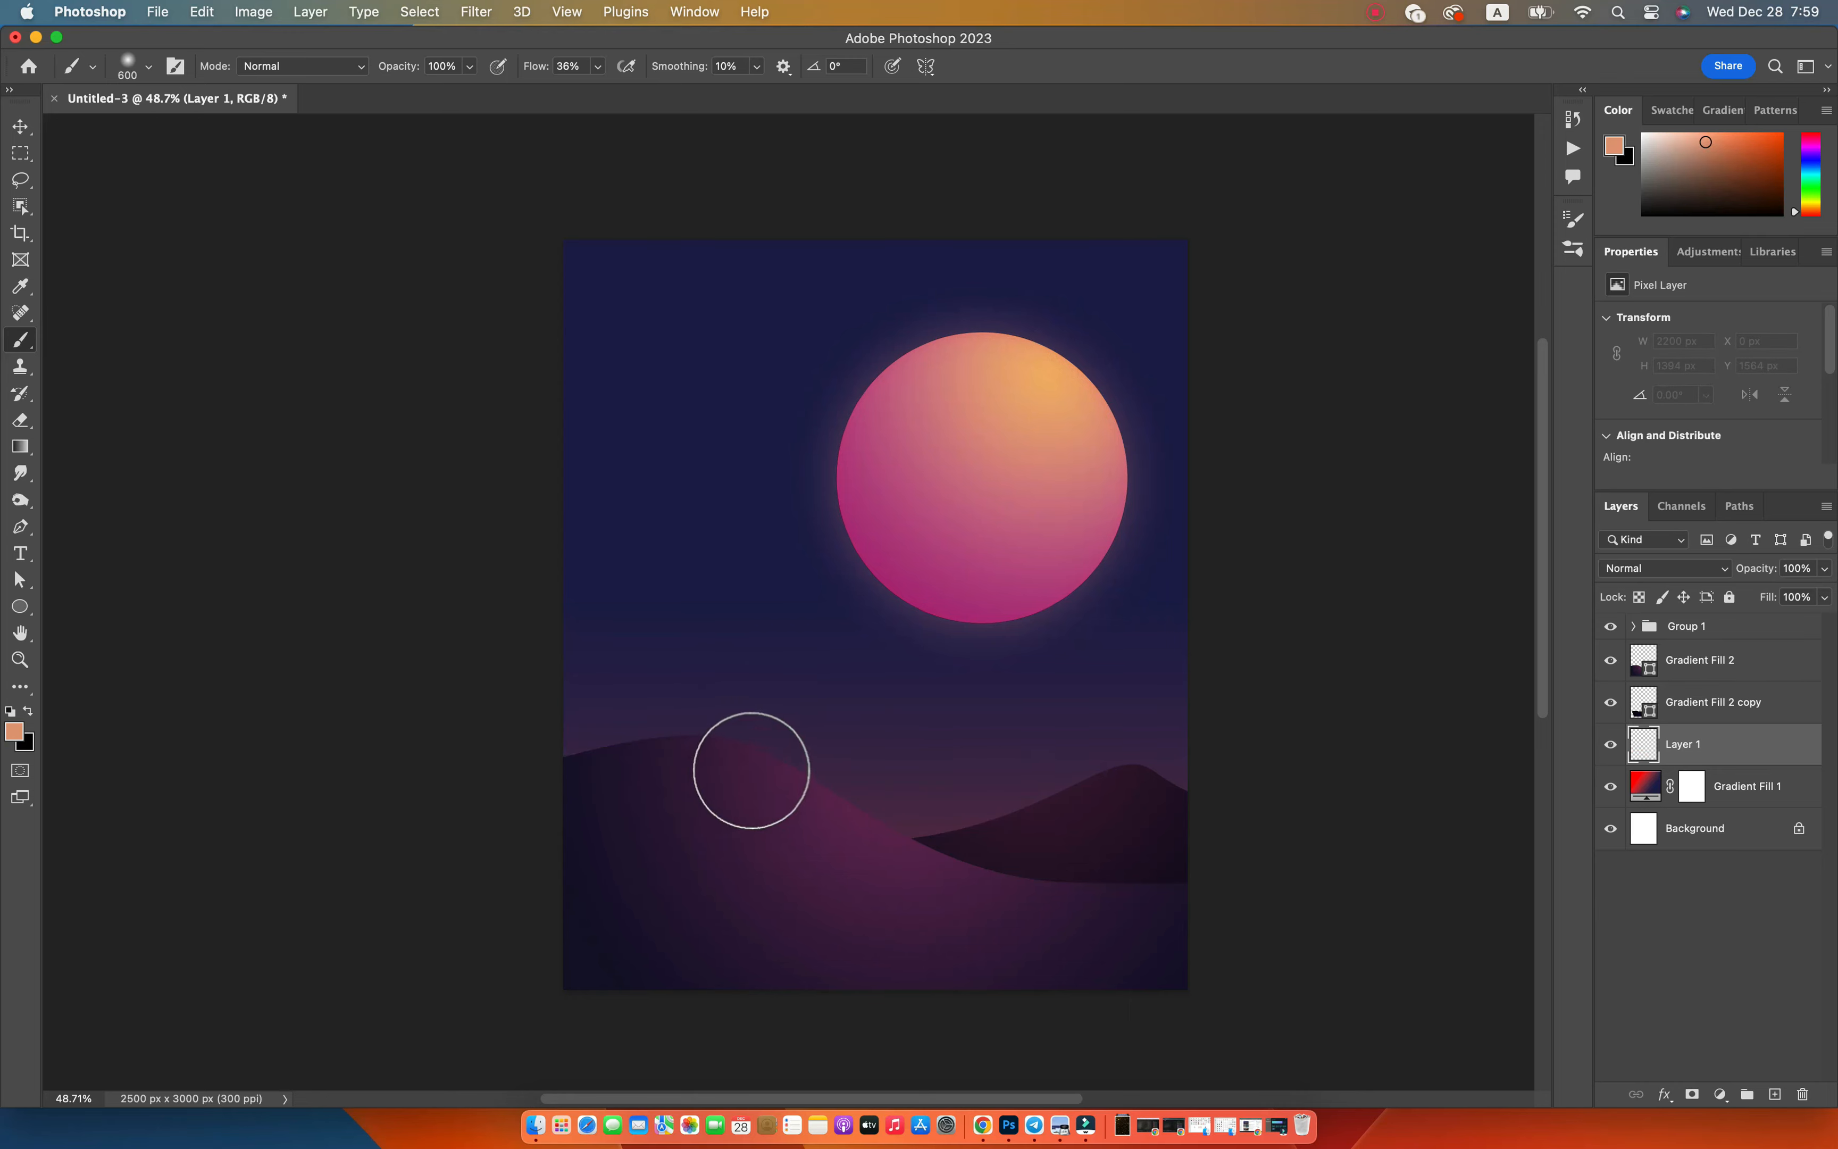
# Set the brush flow to 26% and its size to 1000 px, and paint a soft orange glow behind the hills on Layer 1.
pyautogui.moveTo(544, 69); pyautogui.dragTo(532, 69)
pyautogui.press(']')
pyautogui.press(']')
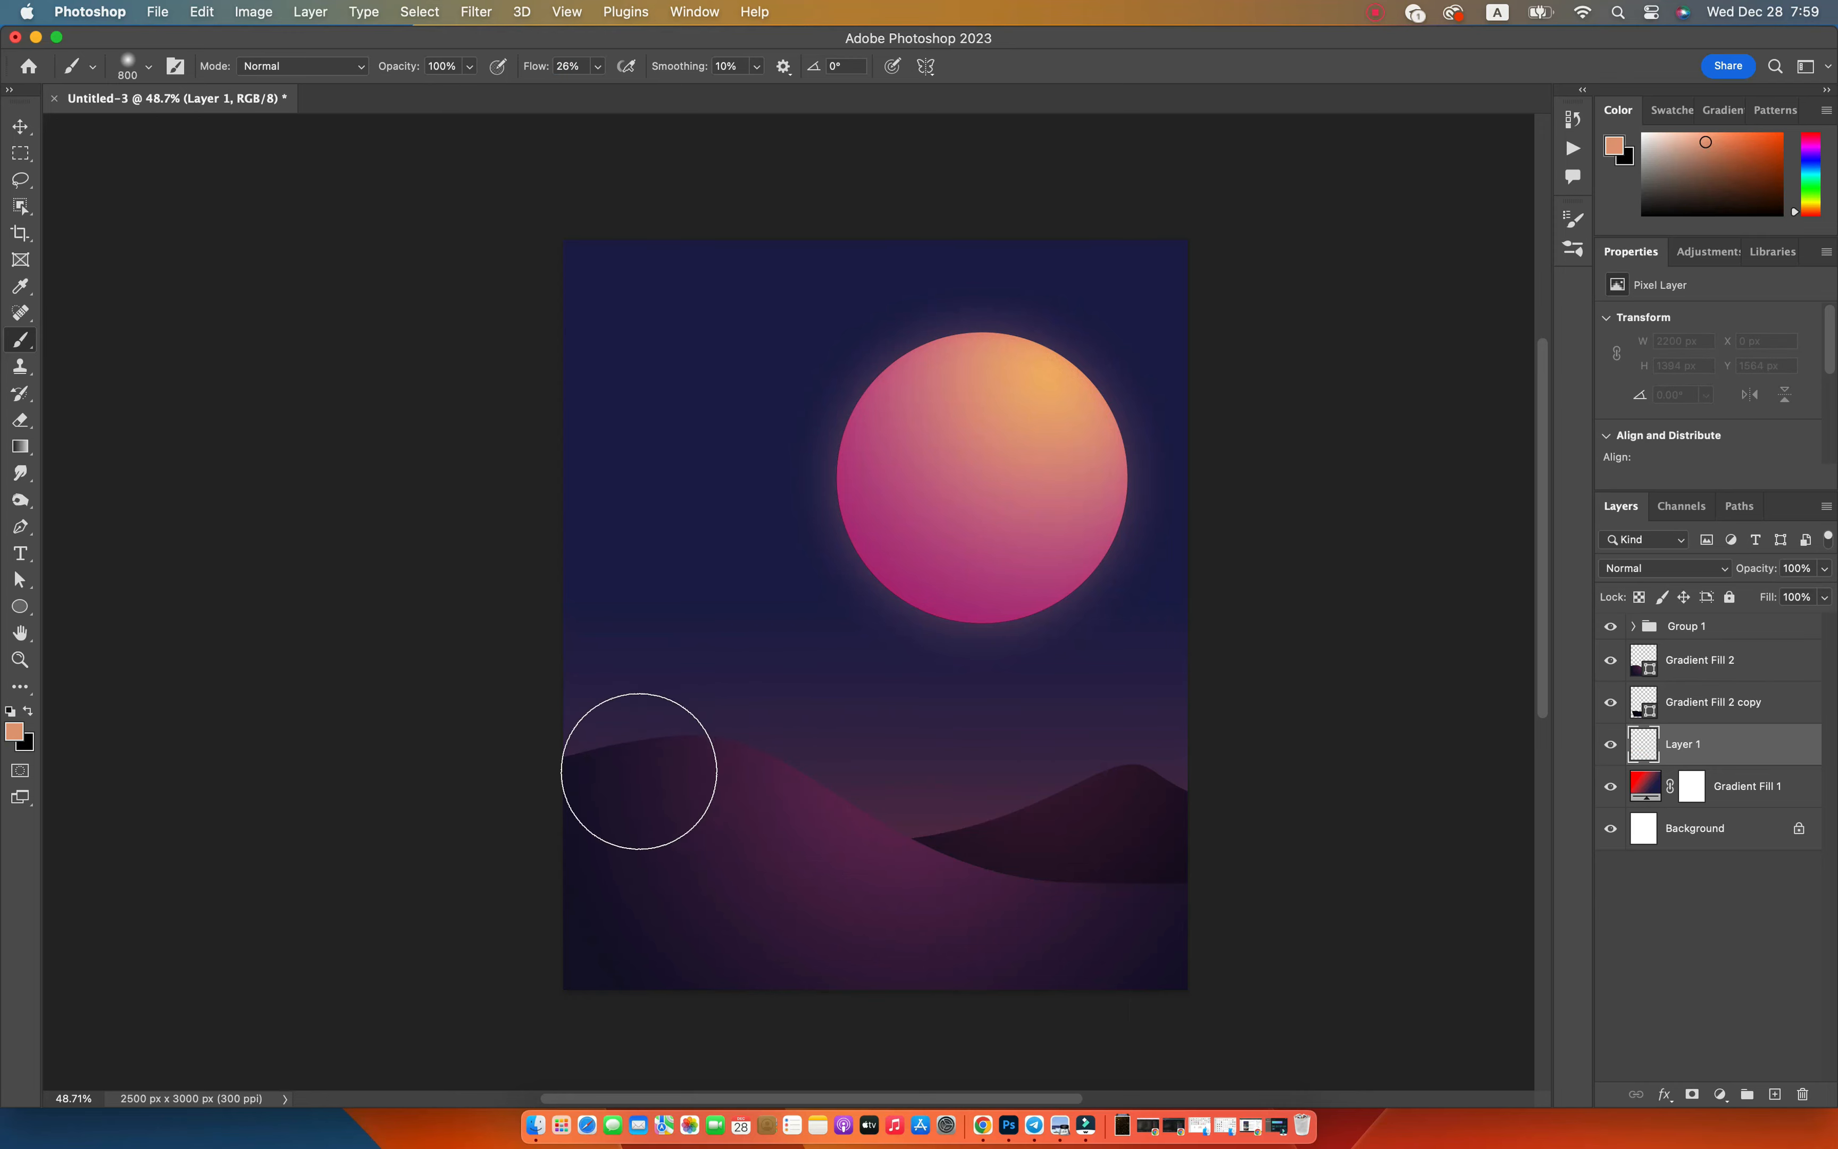
pyautogui.press(']')
pyautogui.press(']')
pyautogui.moveTo(632, 795); pyautogui.dragTo(1099, 915)
pyautogui.moveTo(556, 817); pyautogui.dragTo(1030, 972)
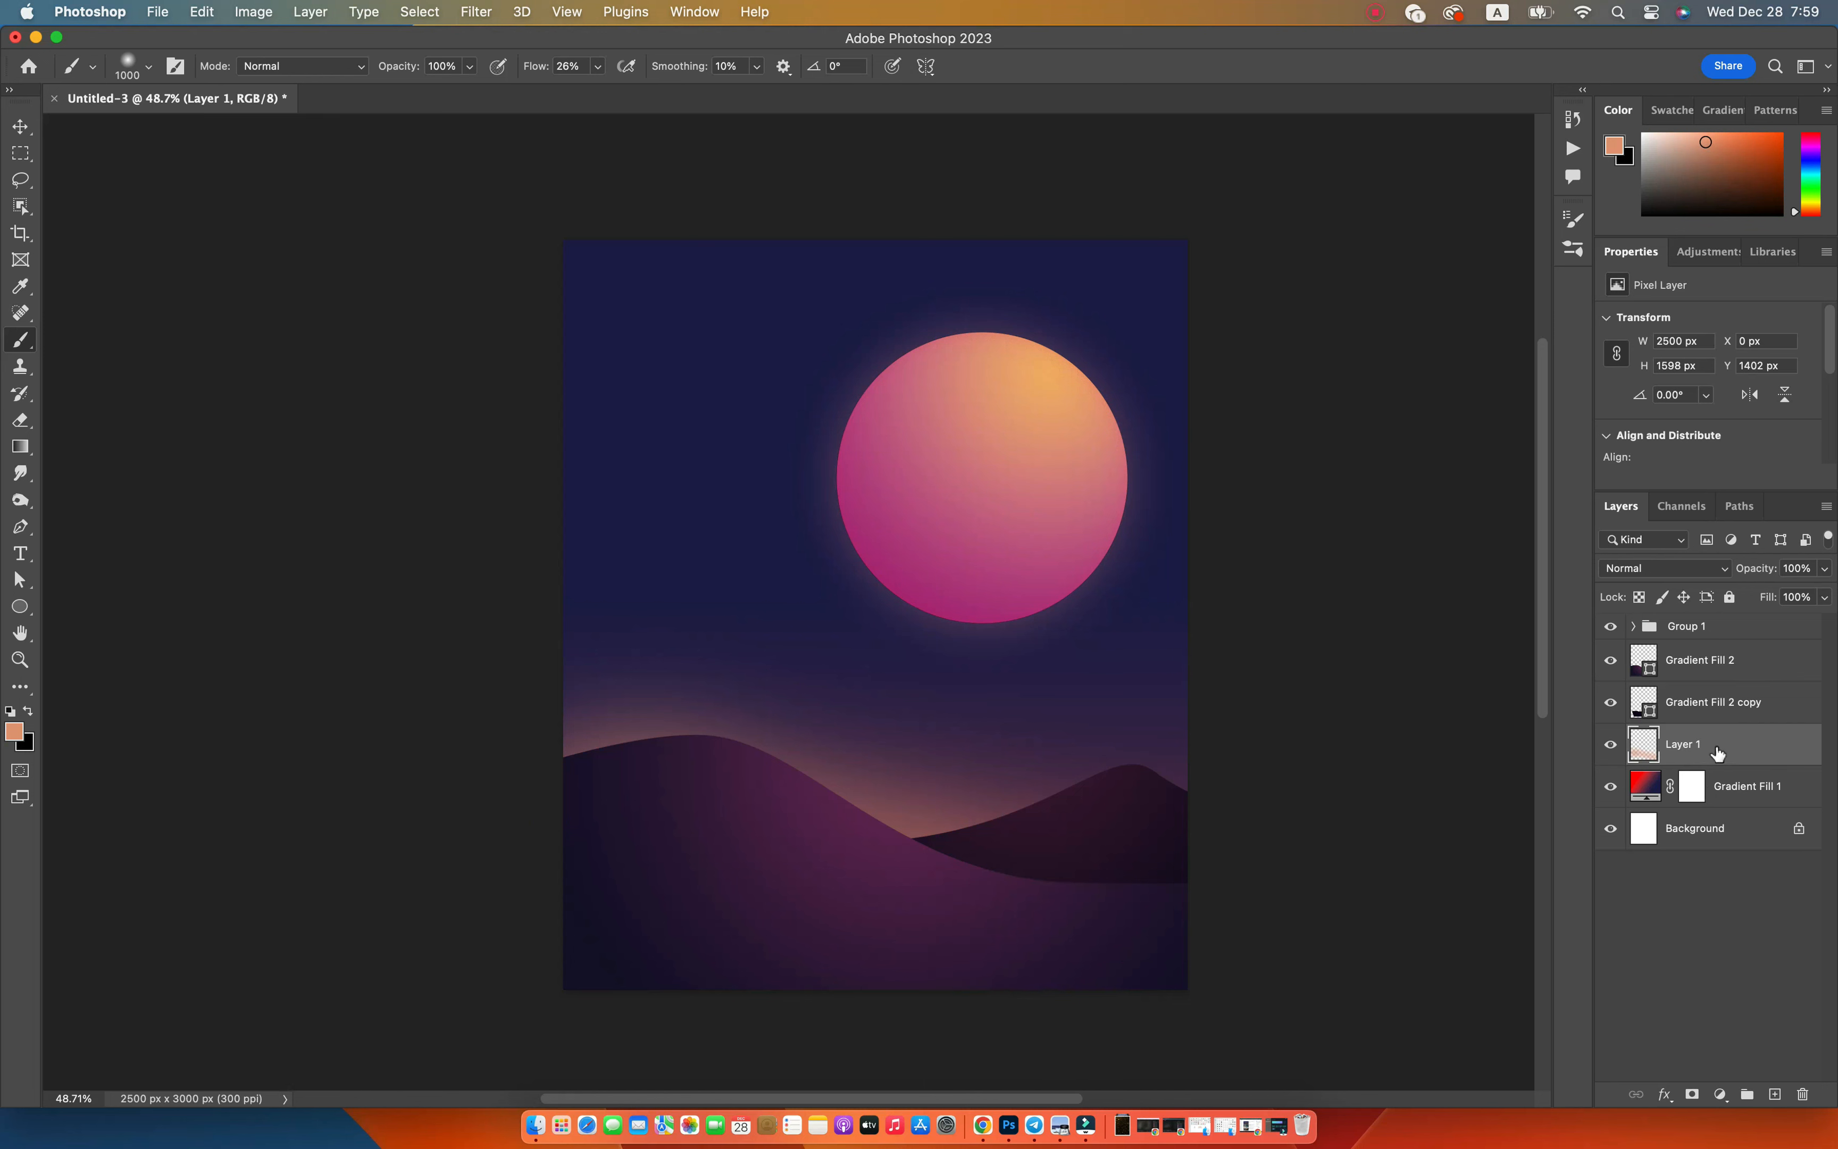
# Try different layer orders for the hills and glow, repaint the glow, and place Layer 1 between Gradient Fill 2 and Gradient Fill 2 copy.
pyautogui.moveTo(1703, 669); pyautogui.dragTo(1703, 748)
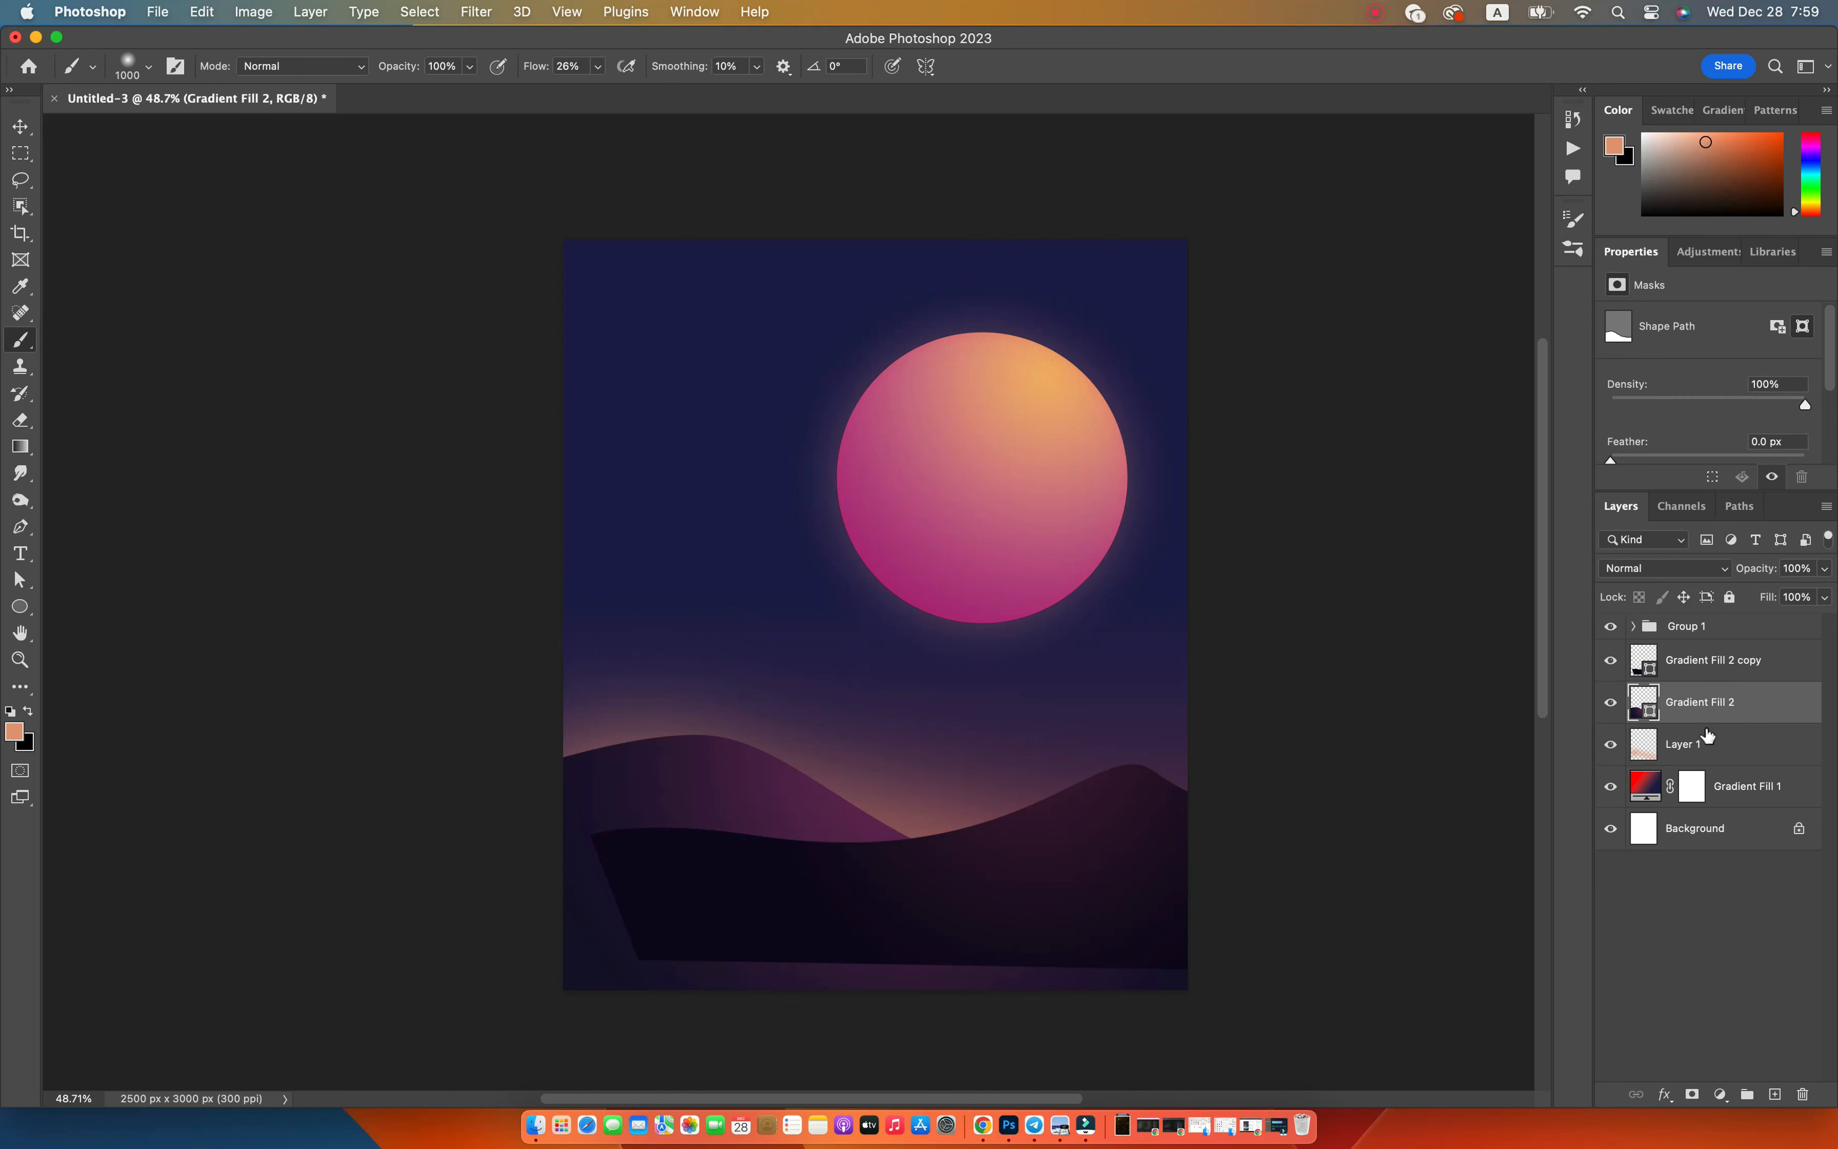
pyautogui.press('super+z')
pyautogui.moveTo(1694, 741); pyautogui.dragTo(1678, 686)
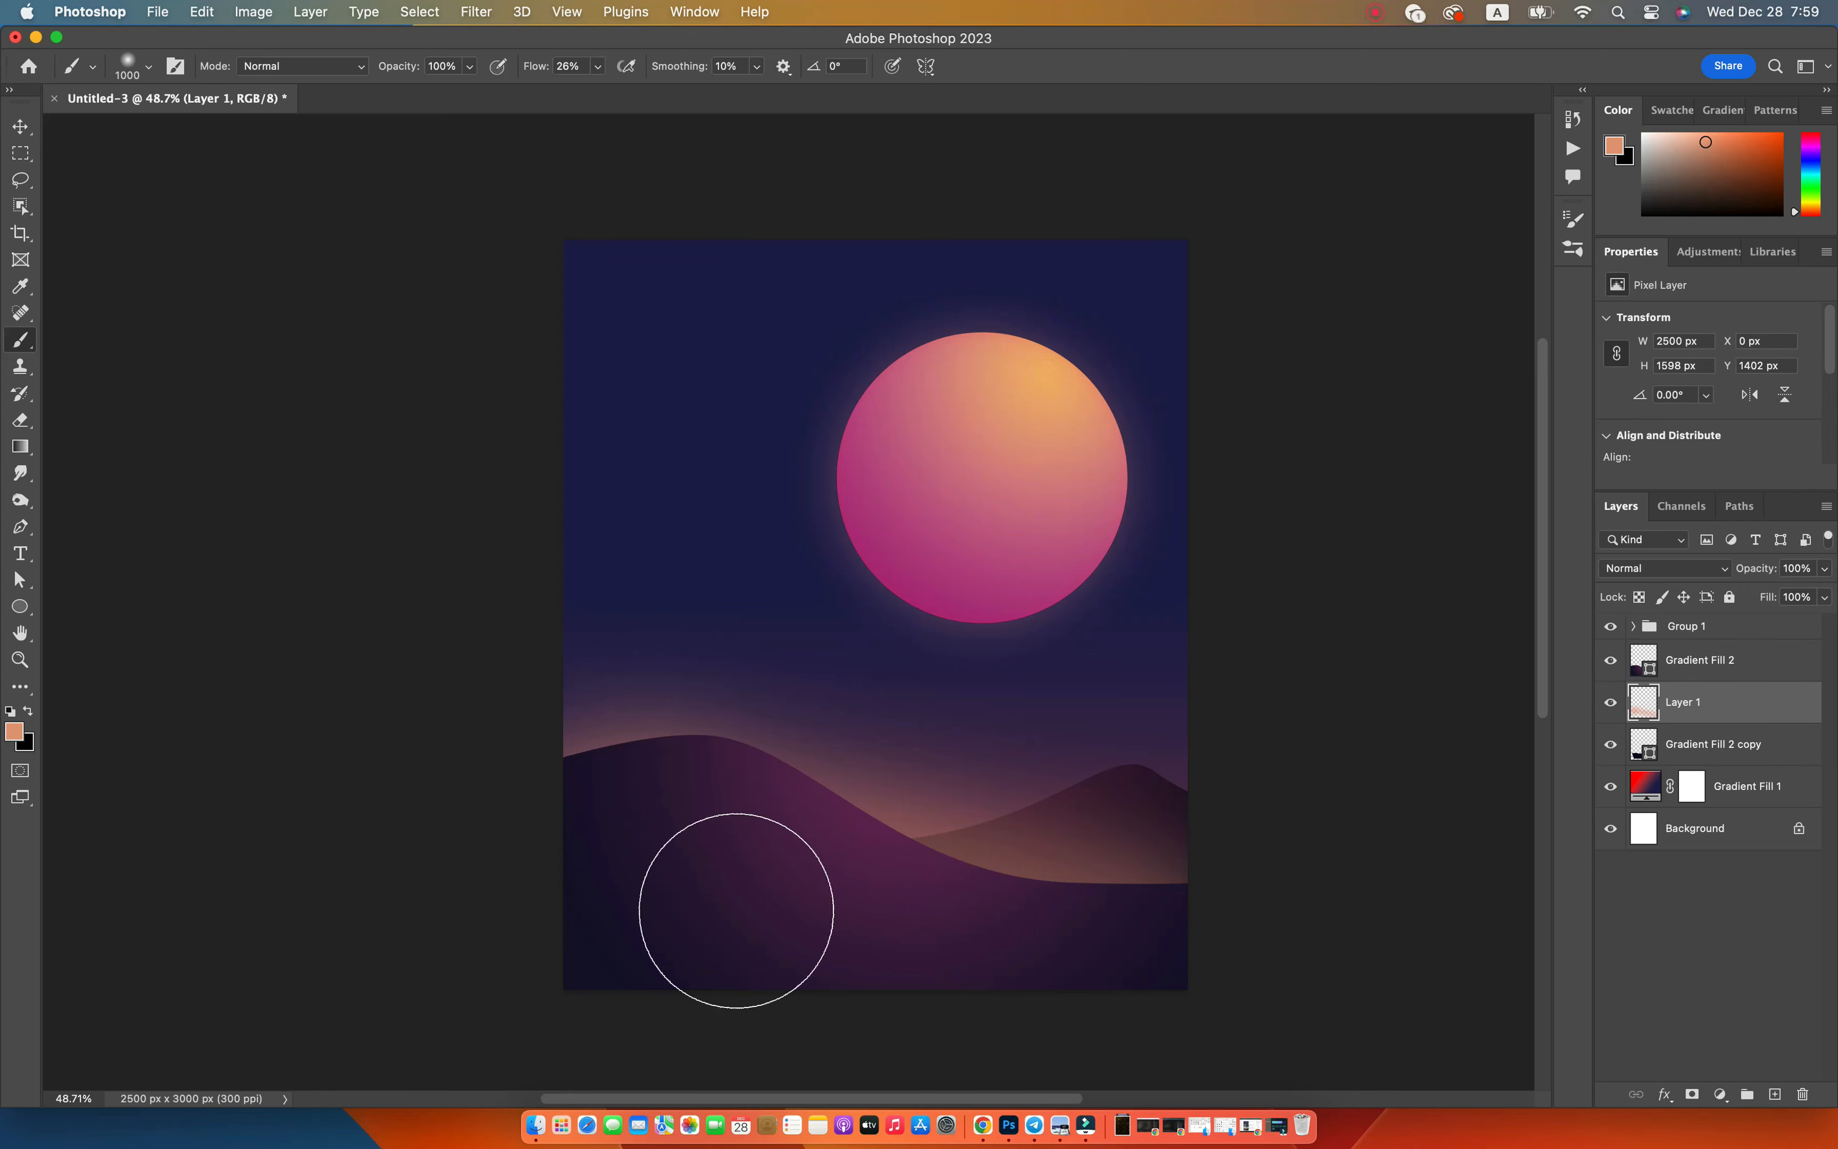
pyautogui.press('super+bracketleft')
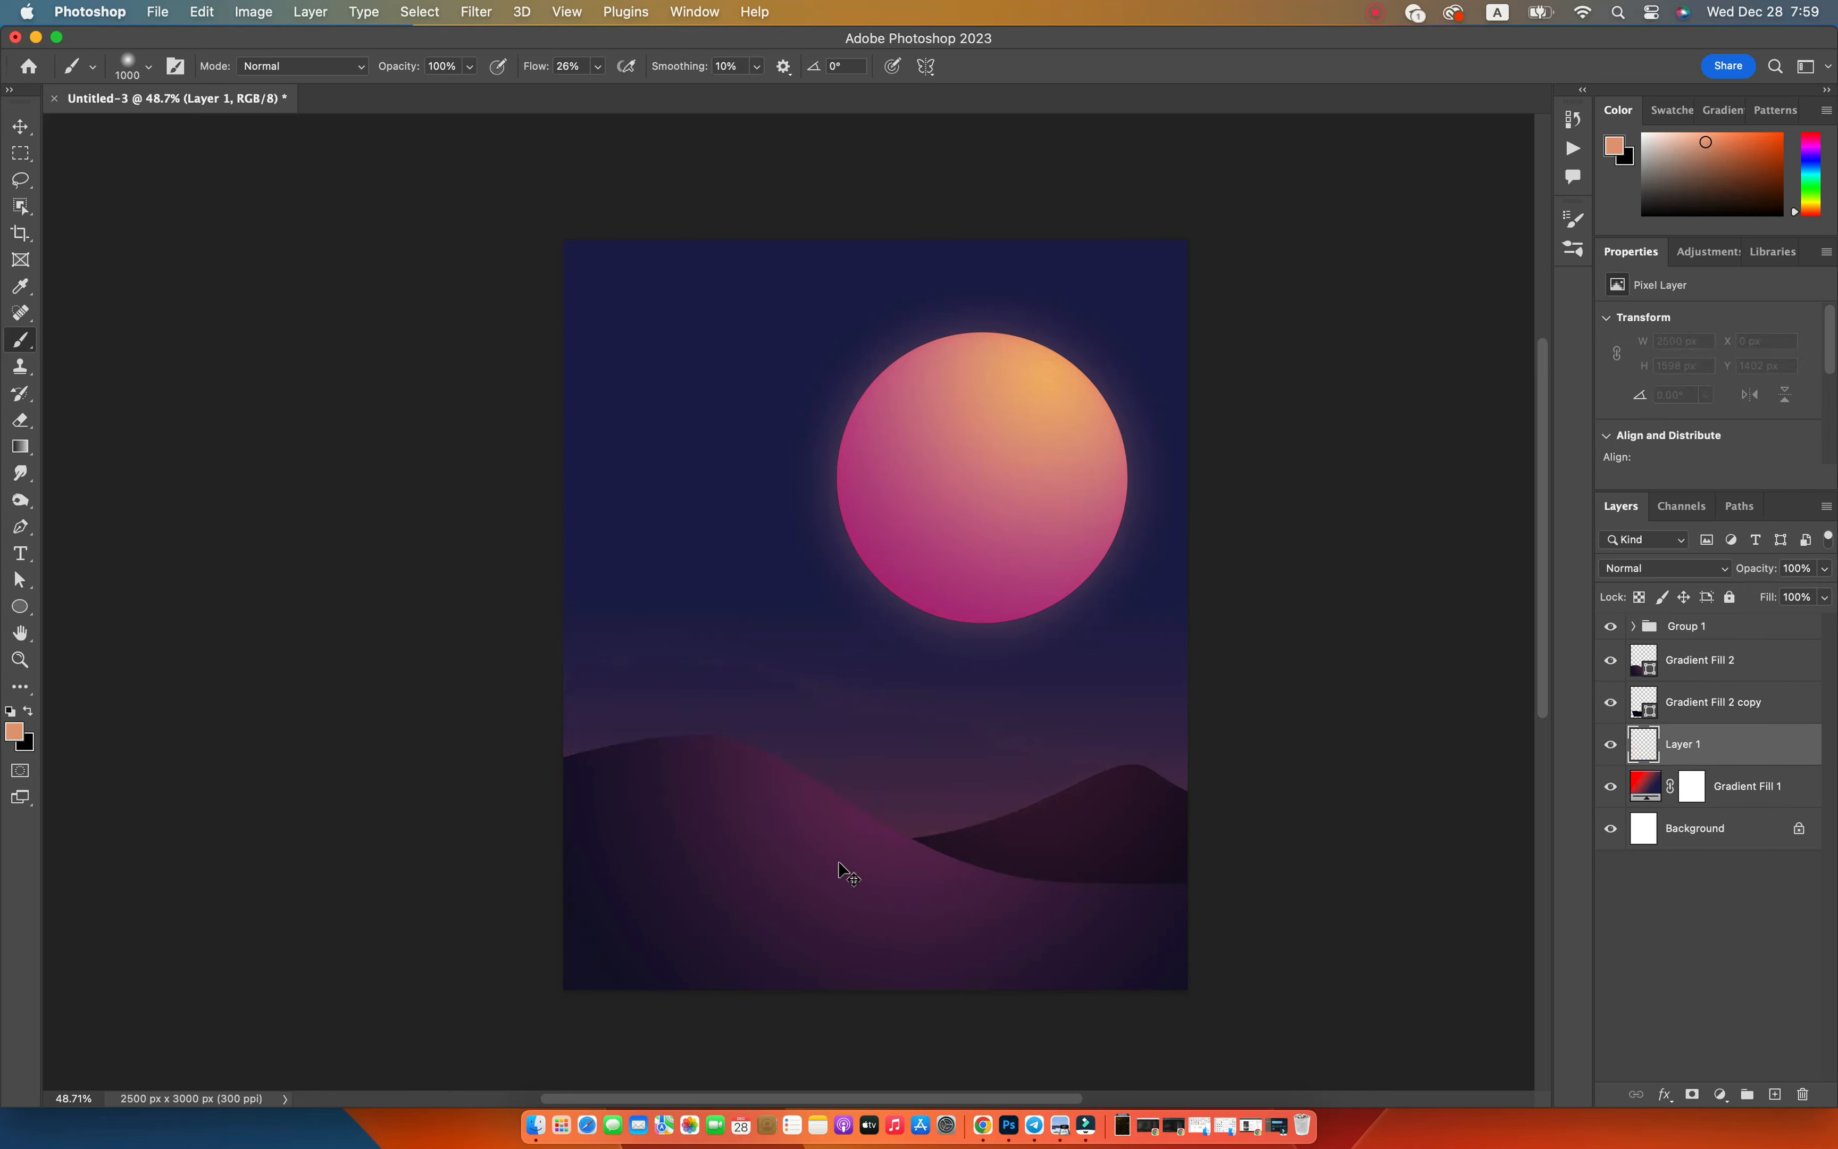
pyautogui.moveTo(1690, 743); pyautogui.dragTo(1687, 713)
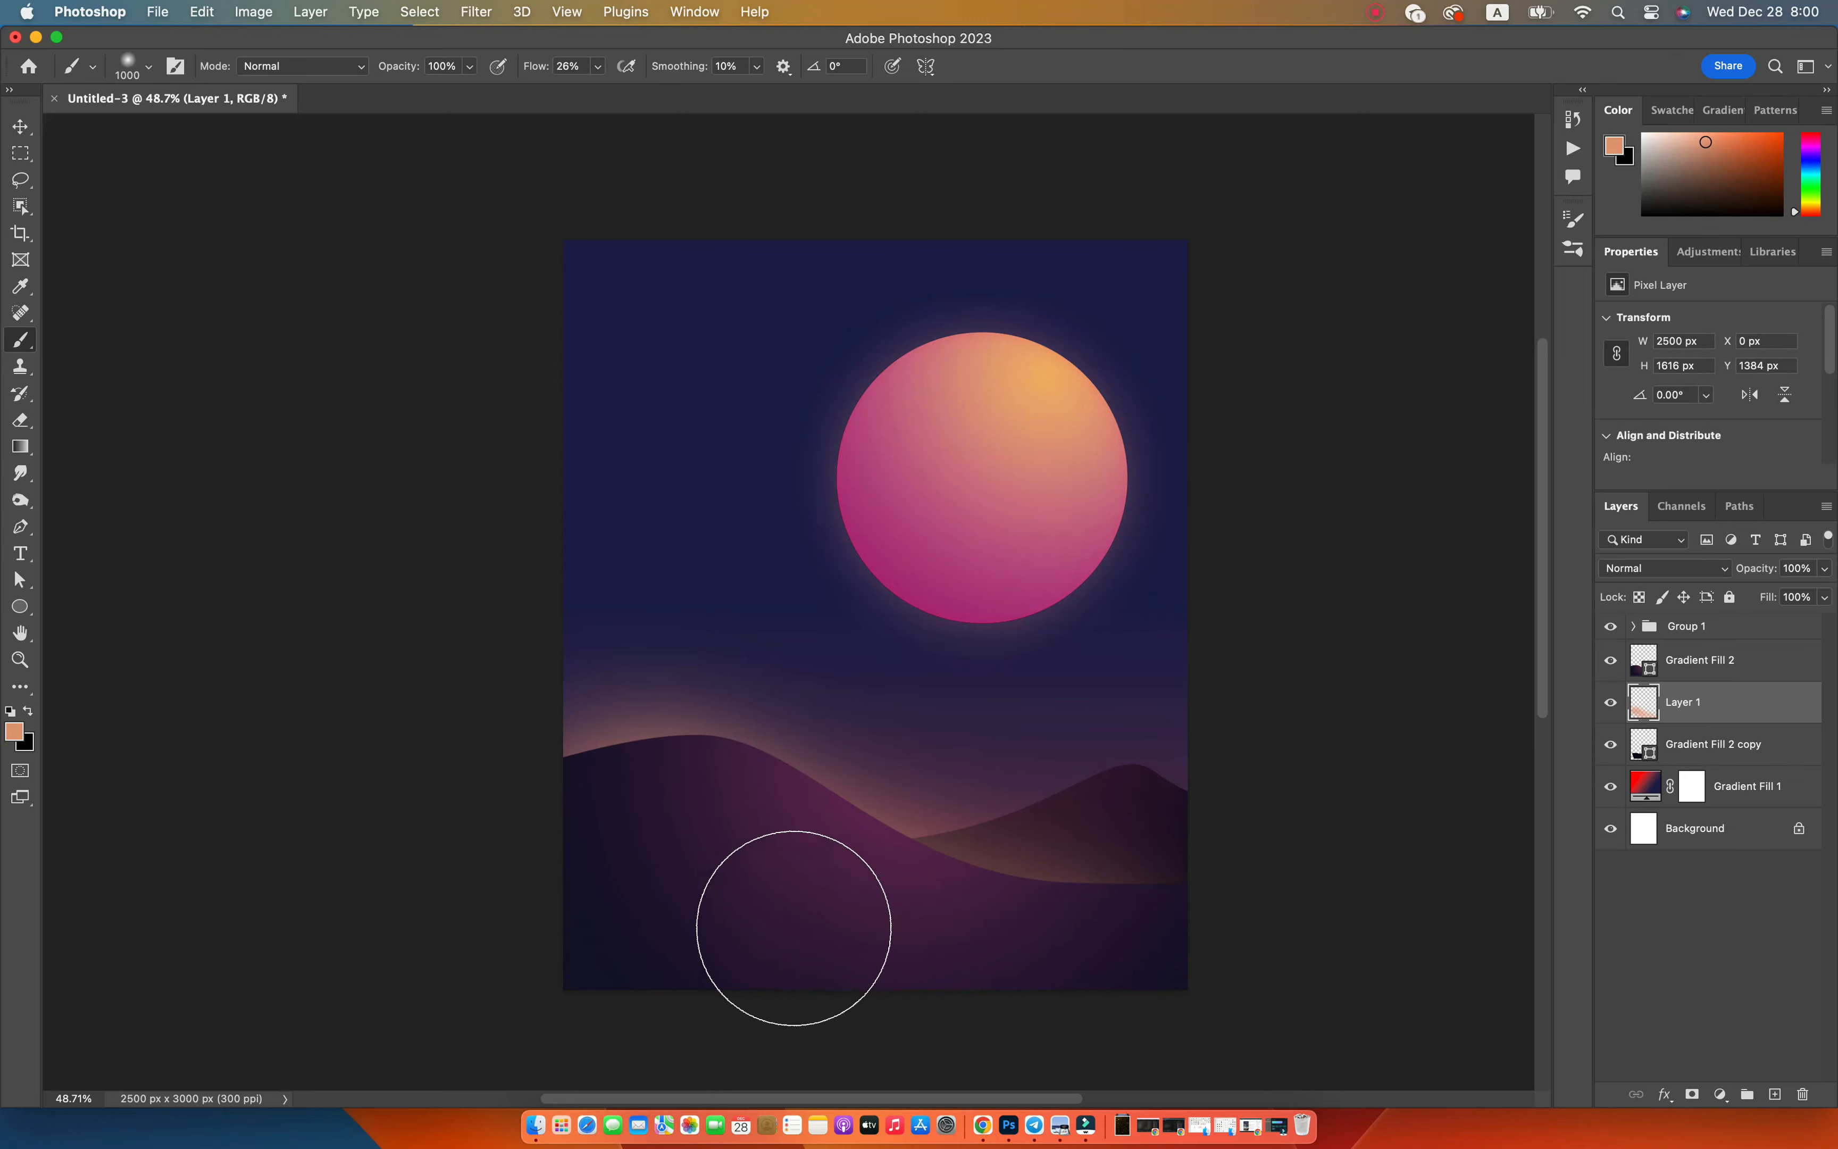
# Add a new layer above Layer 1 and set the brush to 800 px with 38% opacity.
pyautogui.click(1774, 1094)
pyautogui.press('[')
pyautogui.press('[')
pyautogui.press('[')
pyautogui.press('[')
pyautogui.press('[')
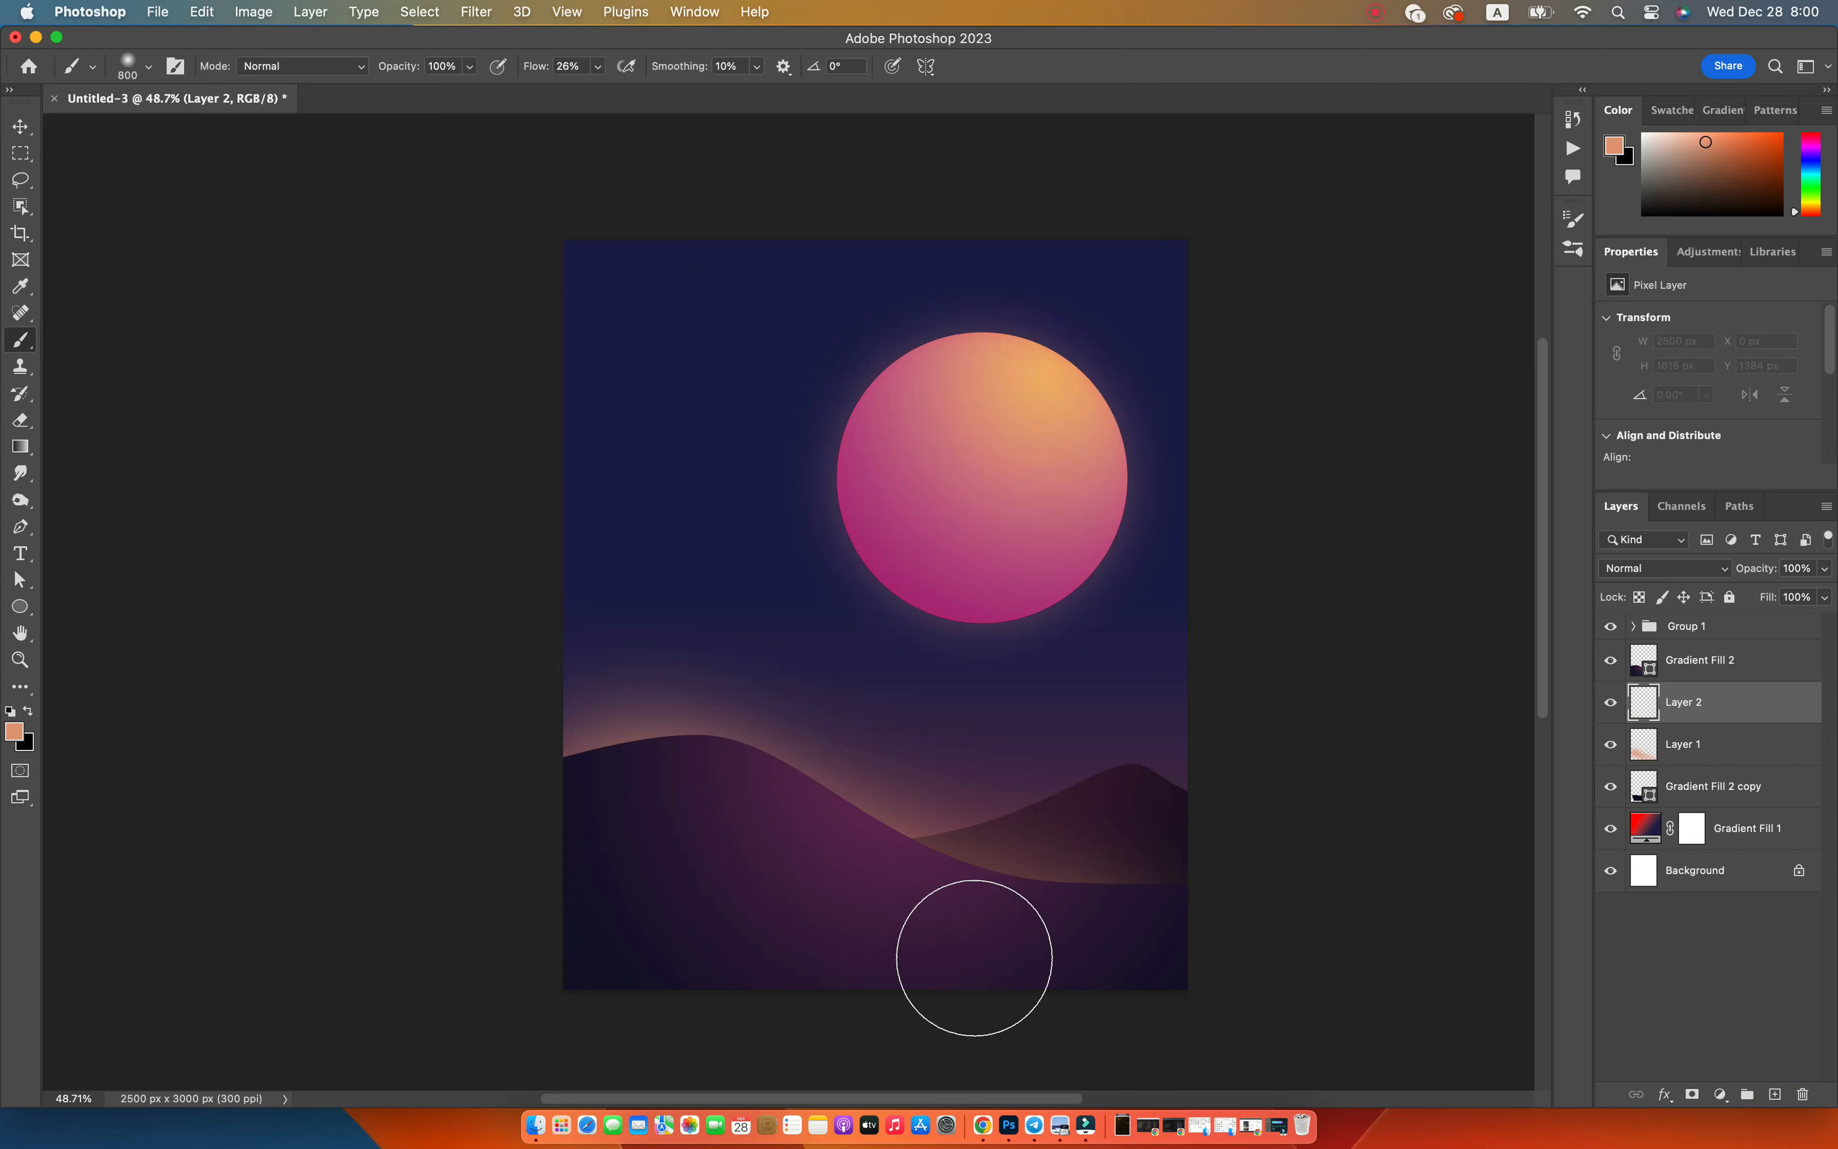
pyautogui.press(']')
pyautogui.press(']')
pyautogui.press(']')
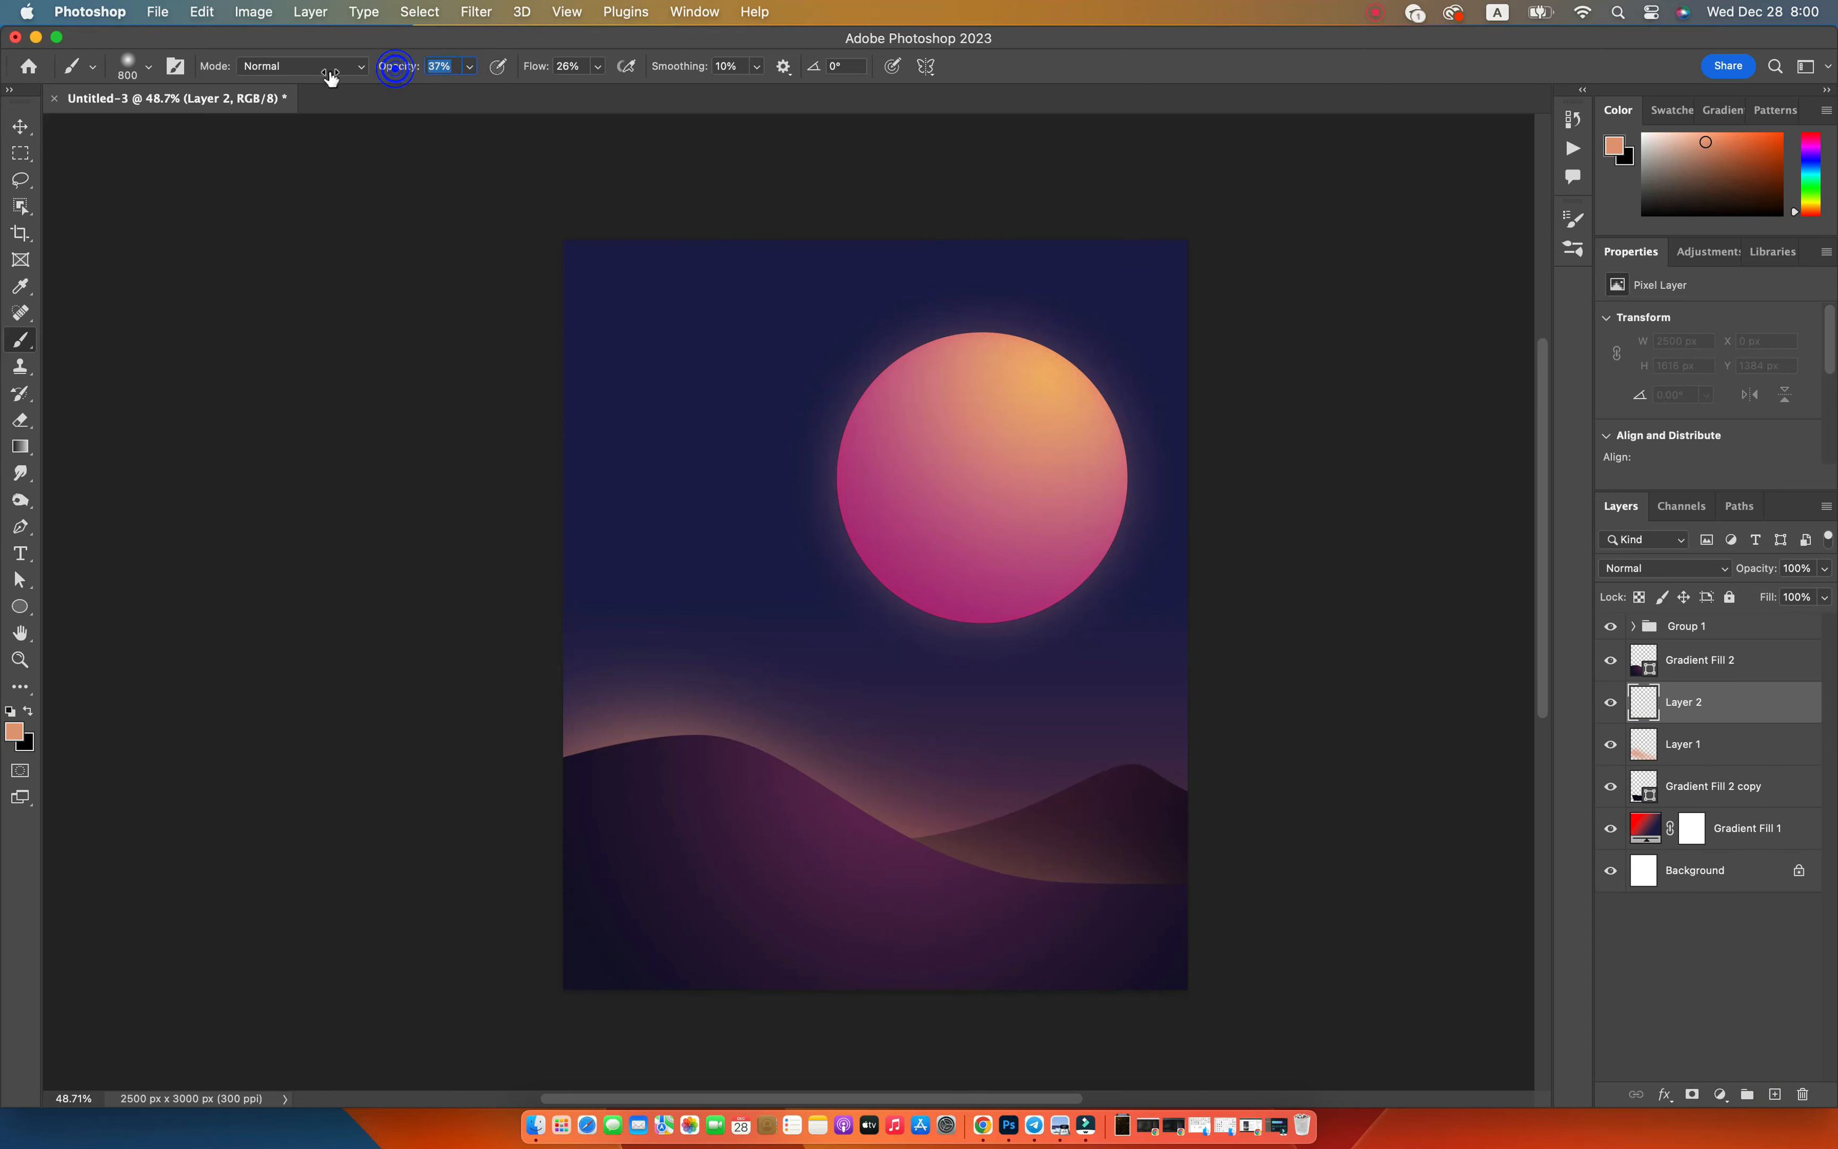
pyautogui.moveTo(410, 67); pyautogui.dragTo(379, 68)
# Paint a faint orange glow over the base of the rear hill and clip Layer 2 to the Gradient Fill 2 copy layer.
pyautogui.moveTo(873, 795)
pyautogui.mouseDown()
pyautogui.moveTo(1276, 894)
pyautogui.moveTo(1264, 903)
pyautogui.mouseUp()
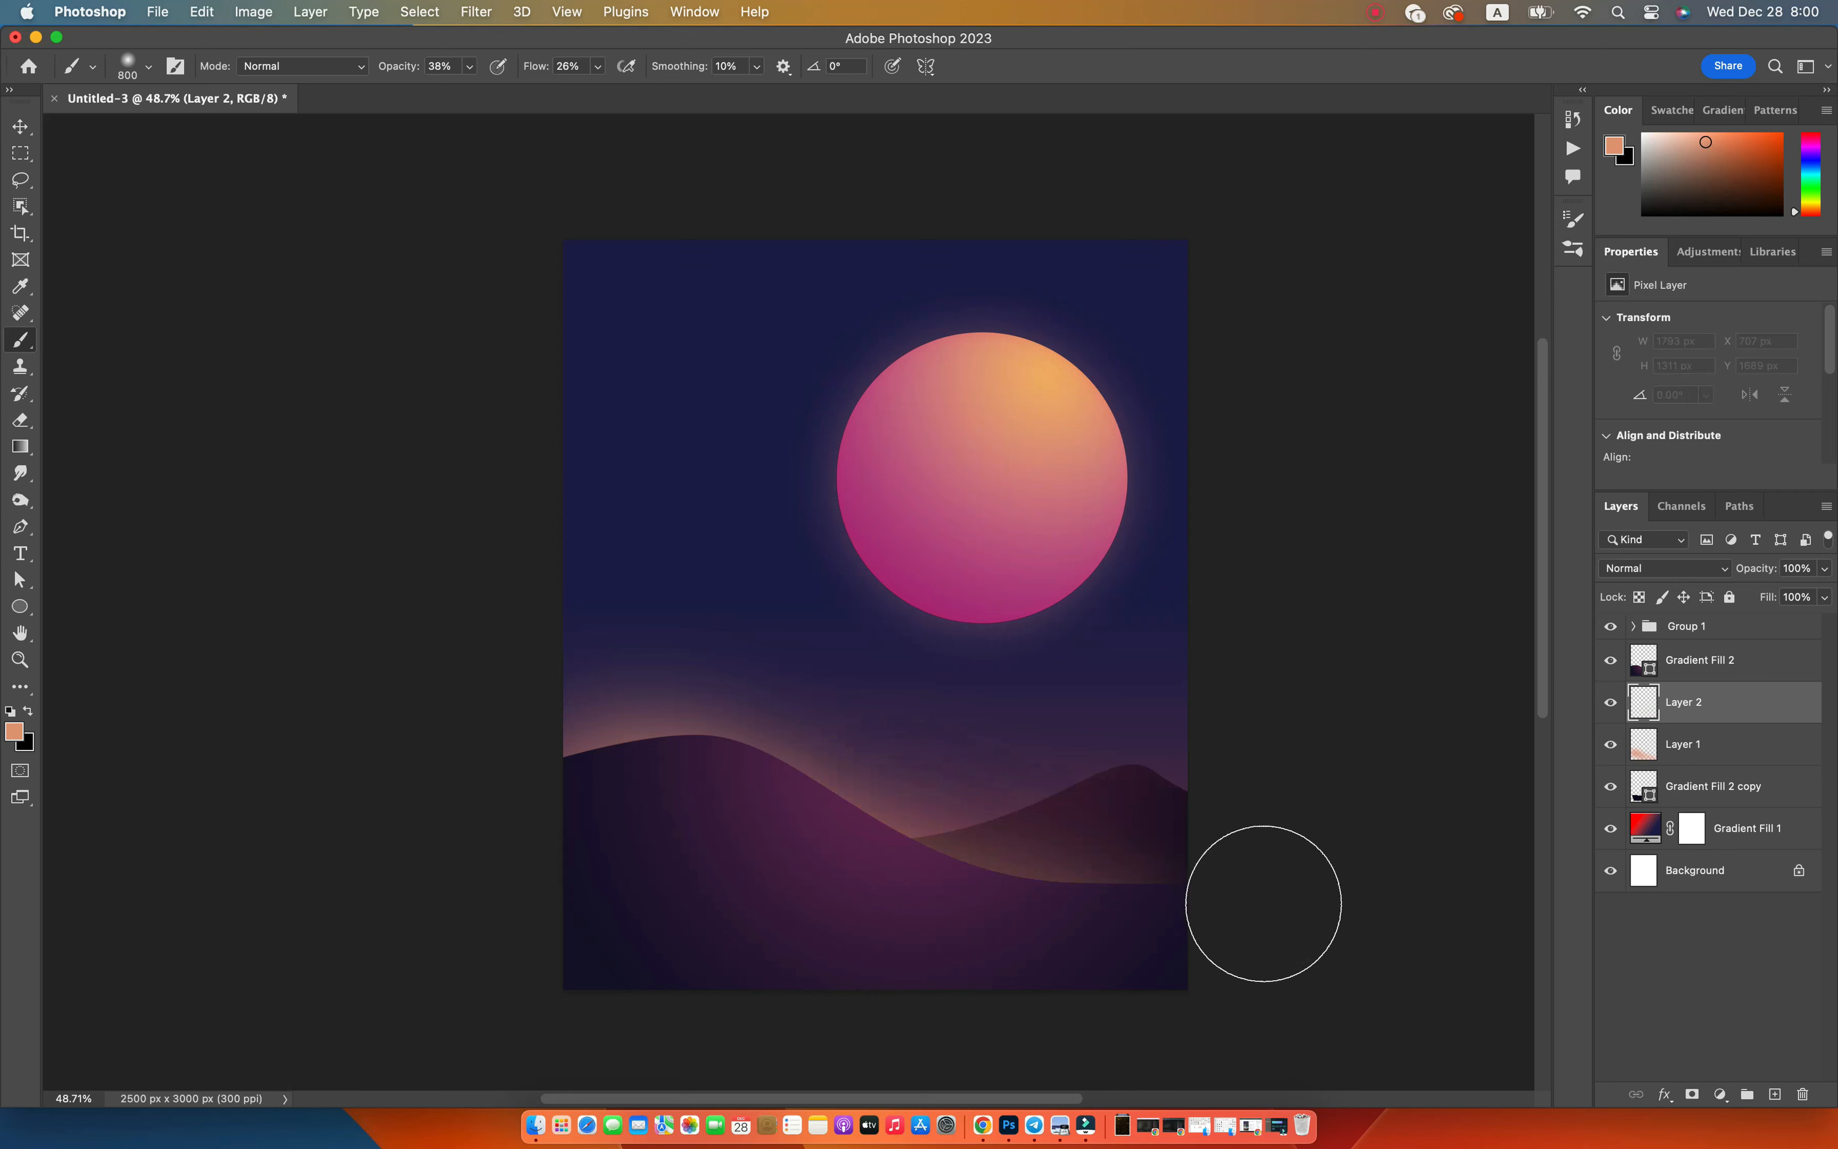
pyautogui.moveTo(1685, 709); pyautogui.dragTo(1704, 762)
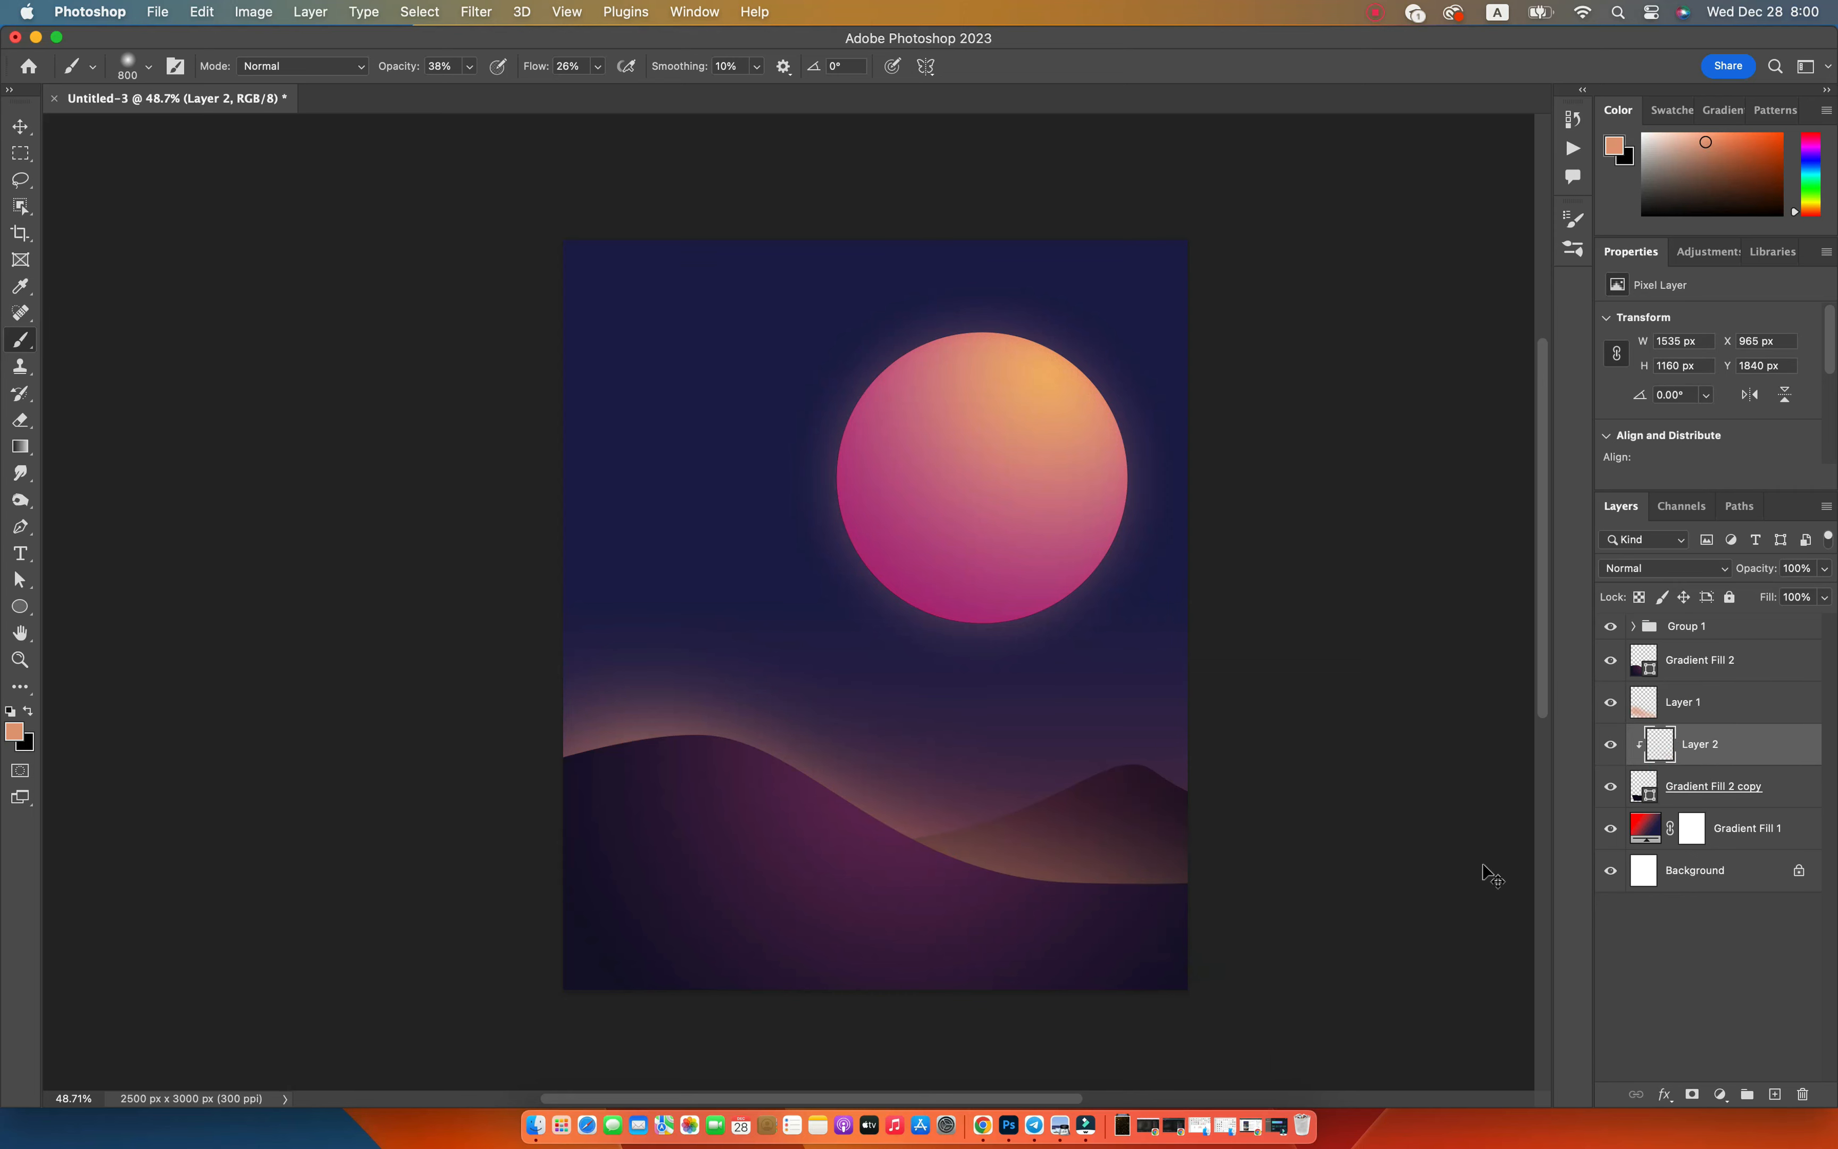
# Move Layer 2 above the Gradient Fill 2 layer, clip it to that layer, and brush over the front hill at 1000 px.
pyautogui.keyDown('alt'); pyautogui.click(1676, 767); pyautogui.keyUp('alt')
pyautogui.moveTo(1678, 752); pyautogui.dragTo(1682, 659)
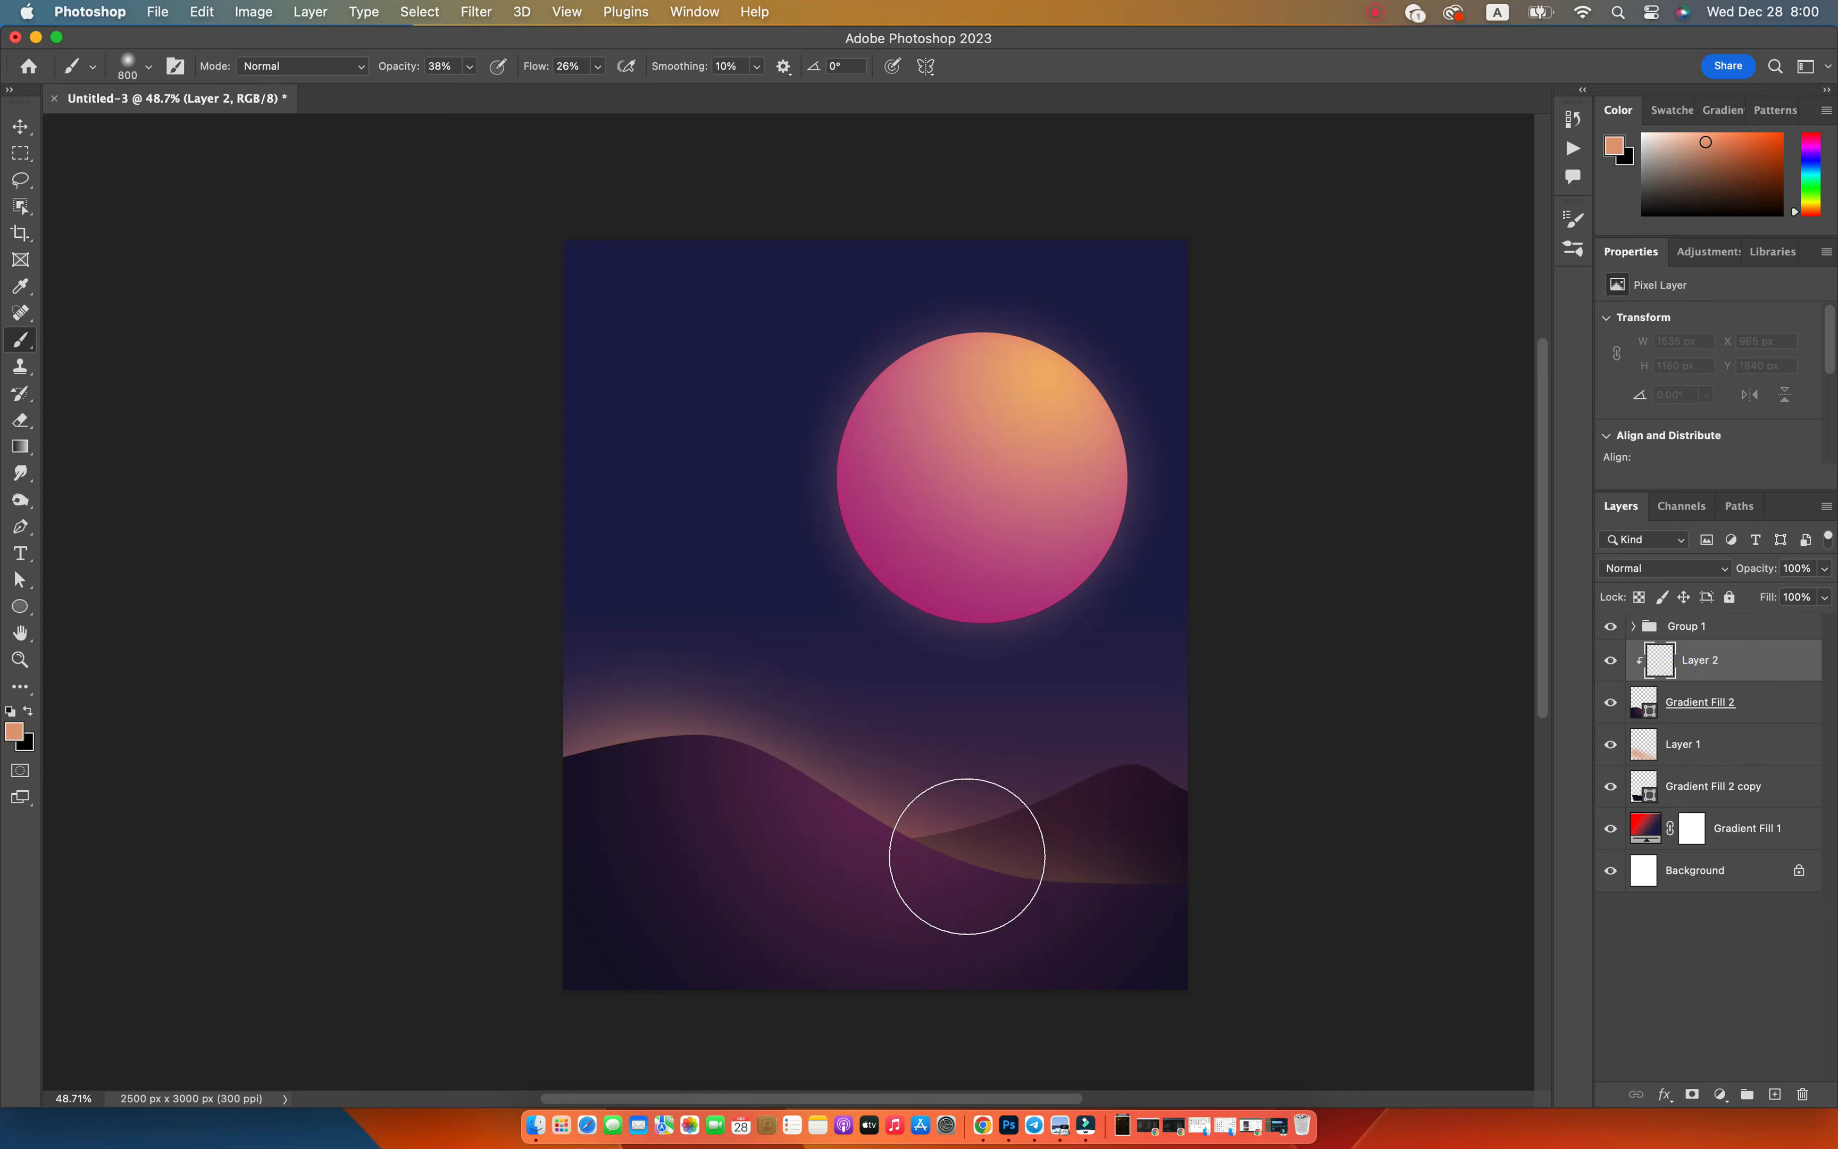
pyautogui.press(']')
pyautogui.press(']')
pyautogui.moveTo(993, 800); pyautogui.dragTo(1067, 833)
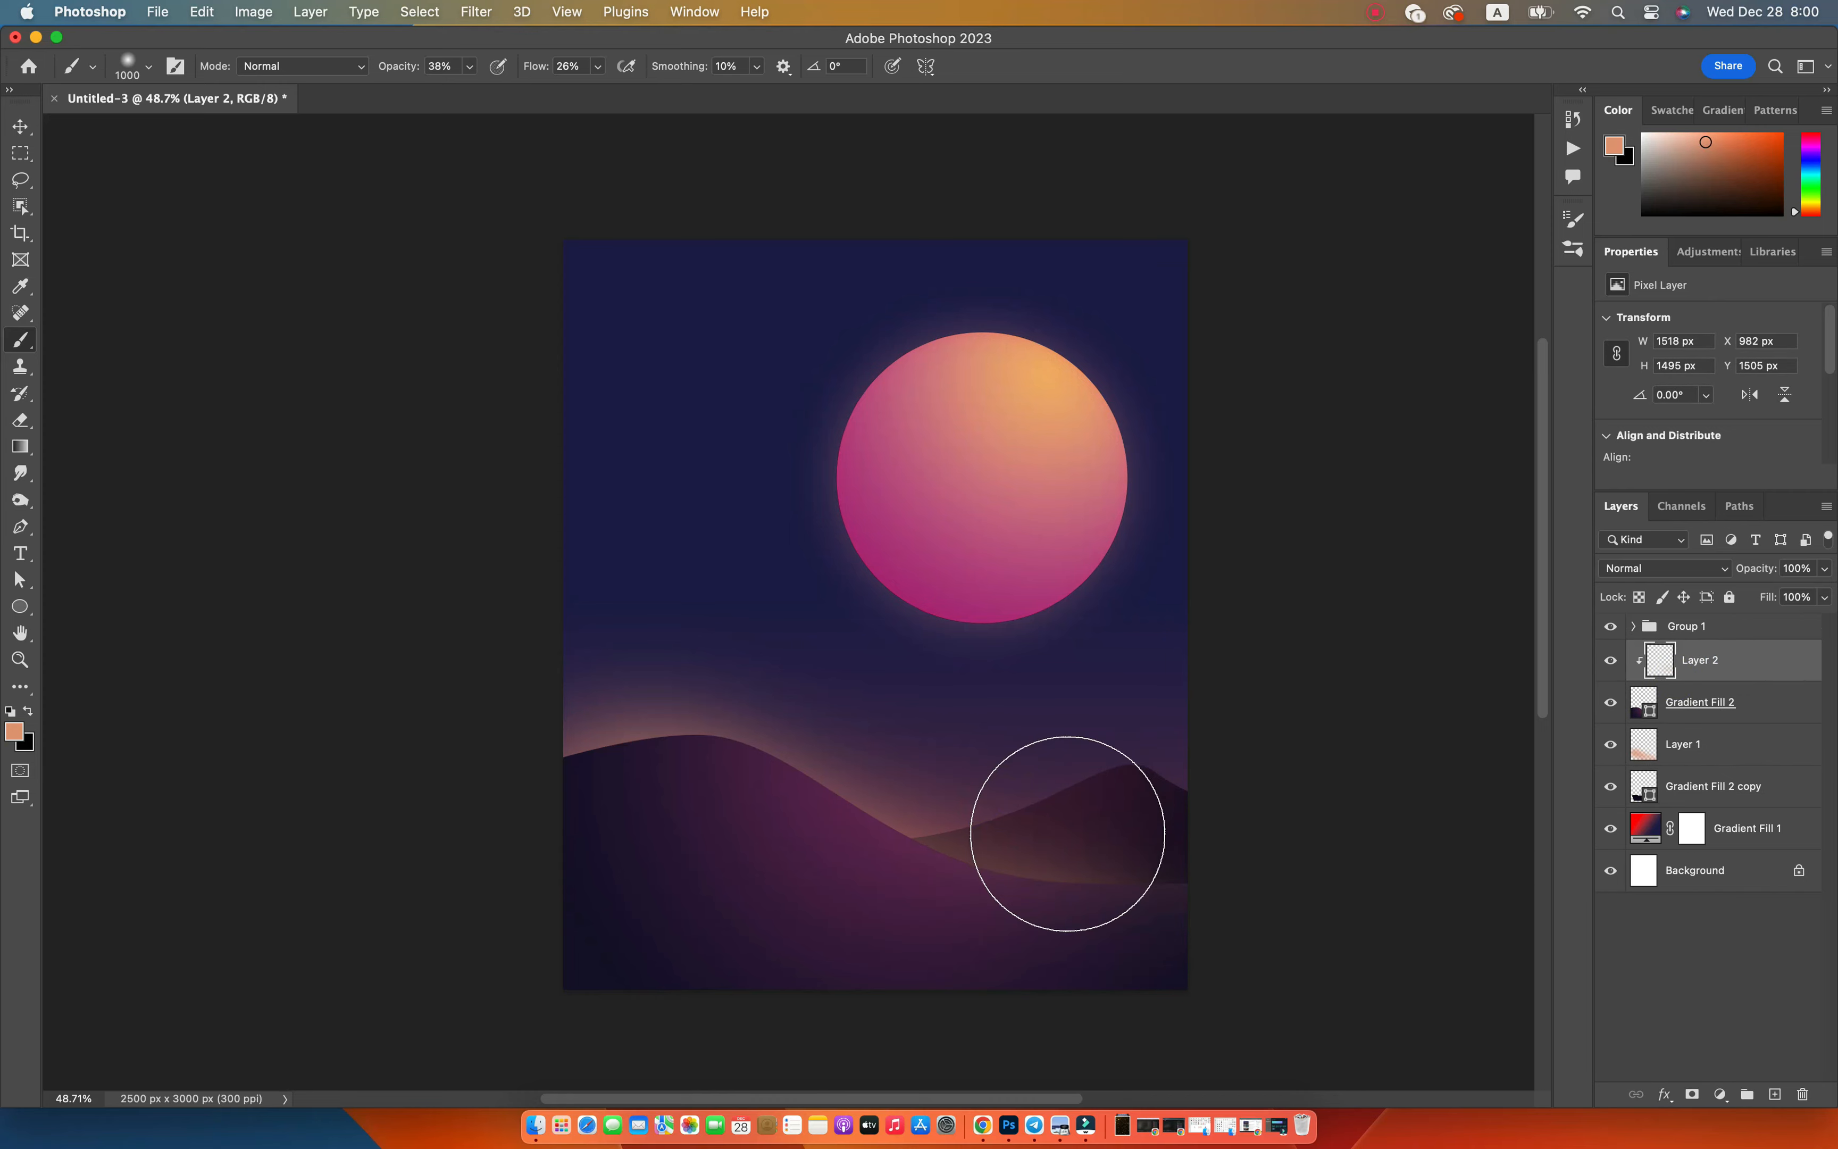
# Lower the brush opacity to 10% and paint a faint orange glow along the front hill's upper edge on Layer 2.
pyautogui.press('1')
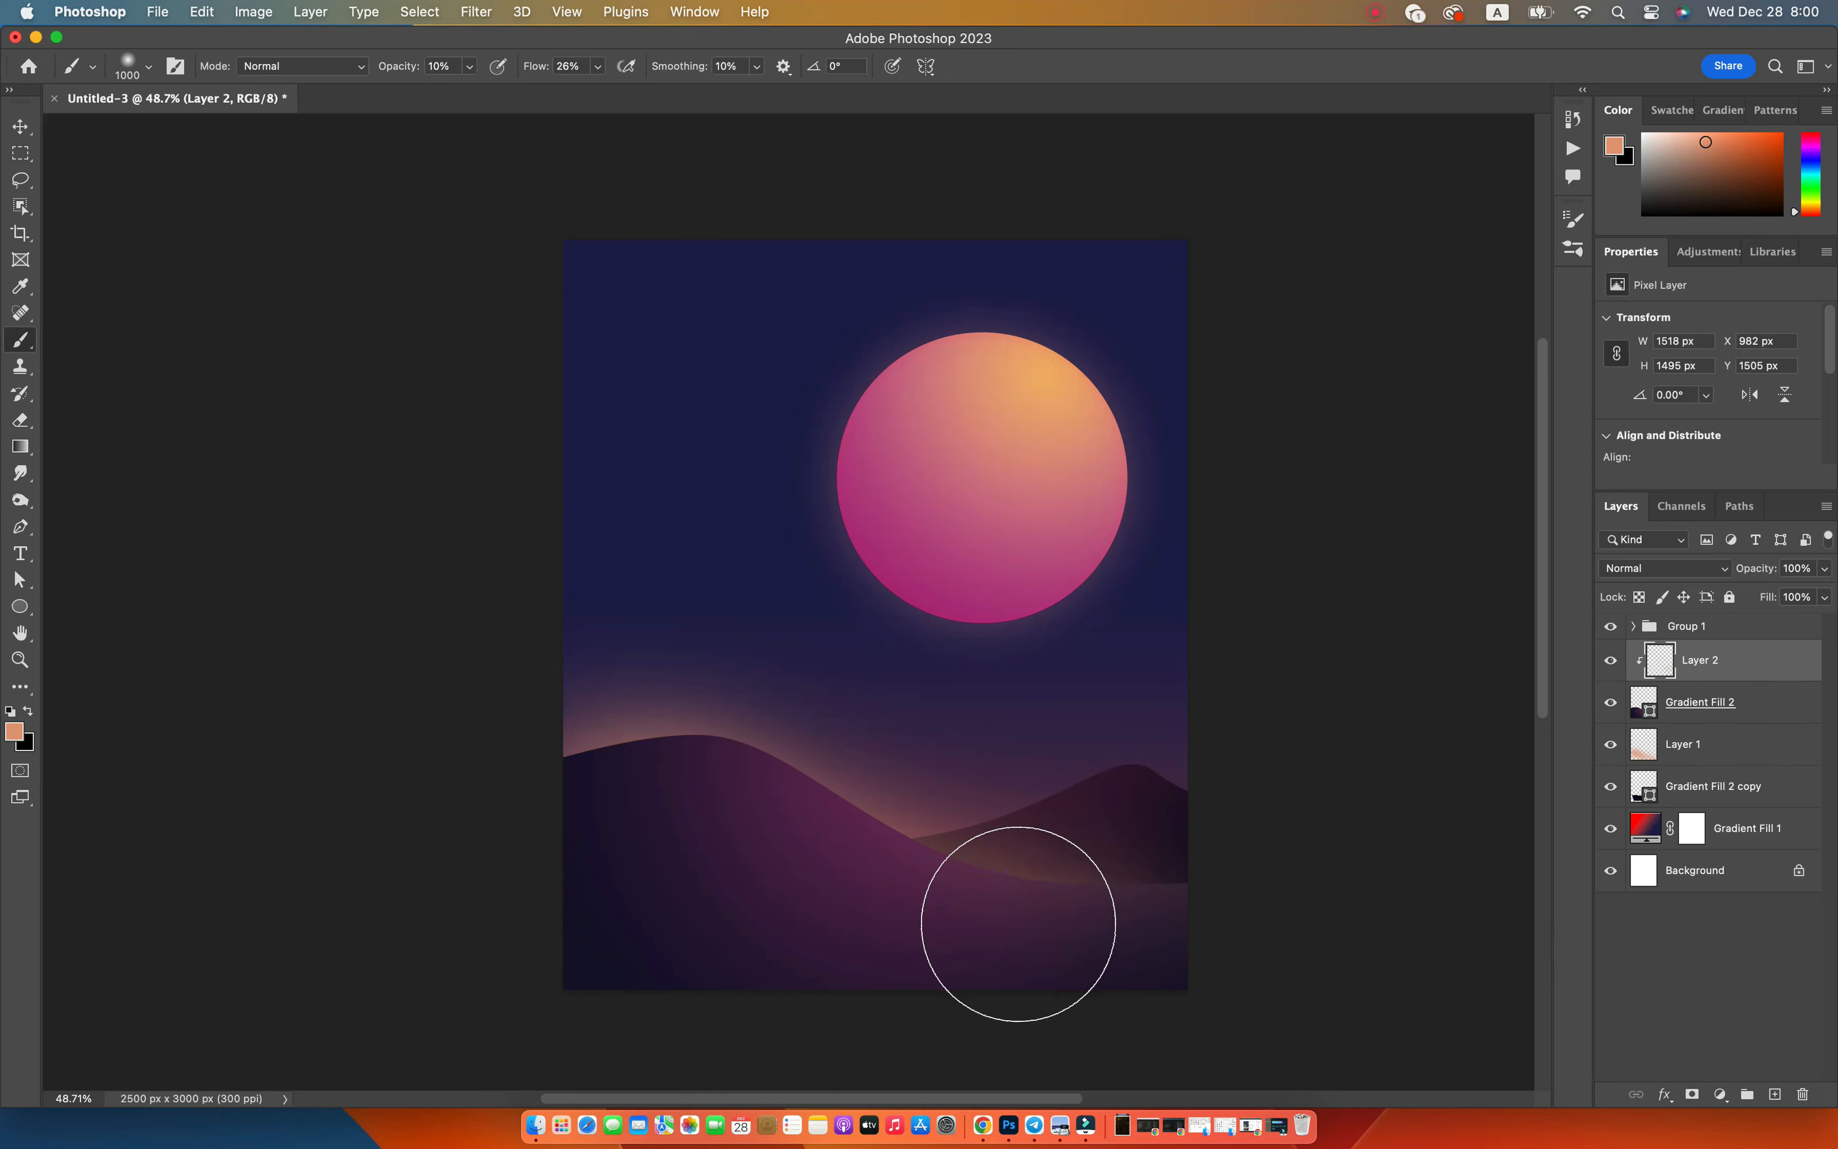
pyautogui.moveTo(941, 786)
pyautogui.mouseDown()
pyautogui.moveTo(896, 789)
pyautogui.moveTo(902, 802)
pyautogui.moveTo(754, 738)
pyautogui.moveTo(600, 733)
pyautogui.mouseUp()
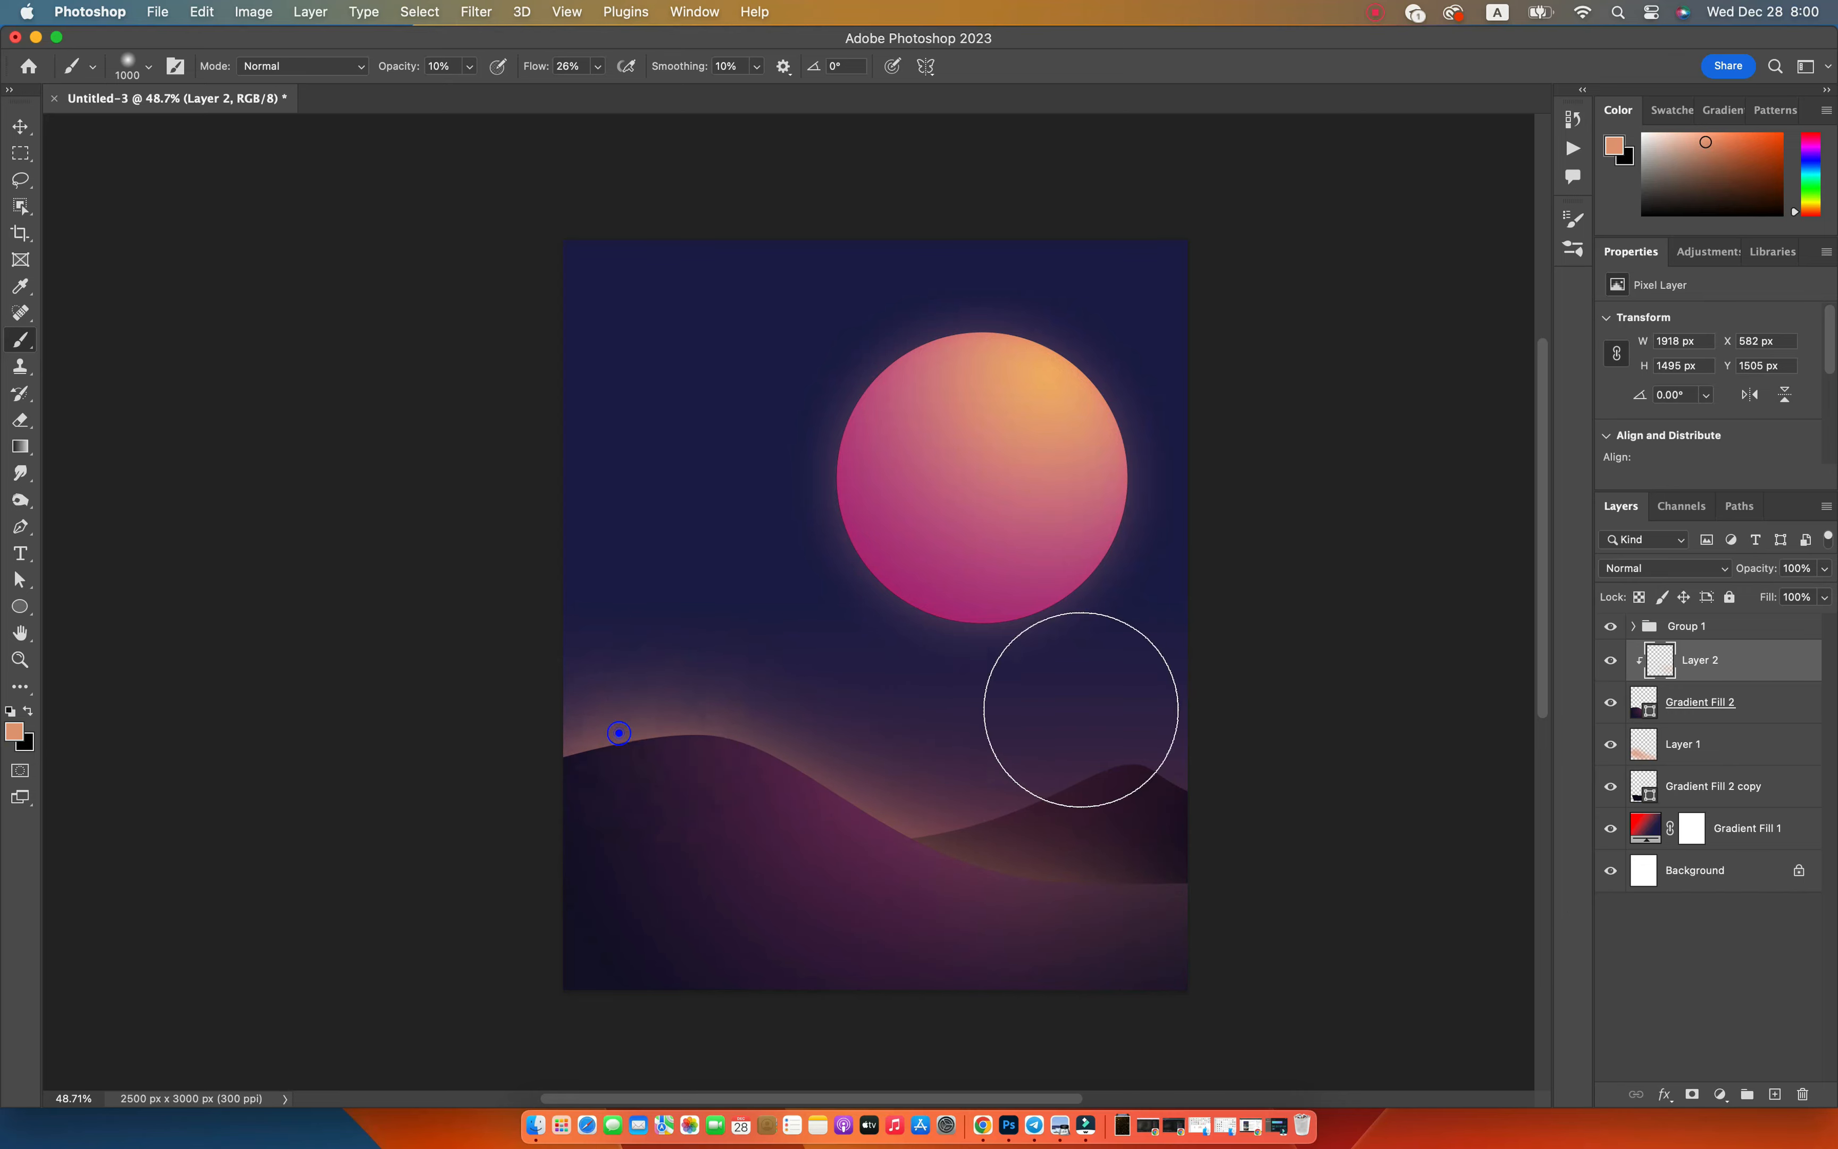
pyautogui.click(1100, 833)
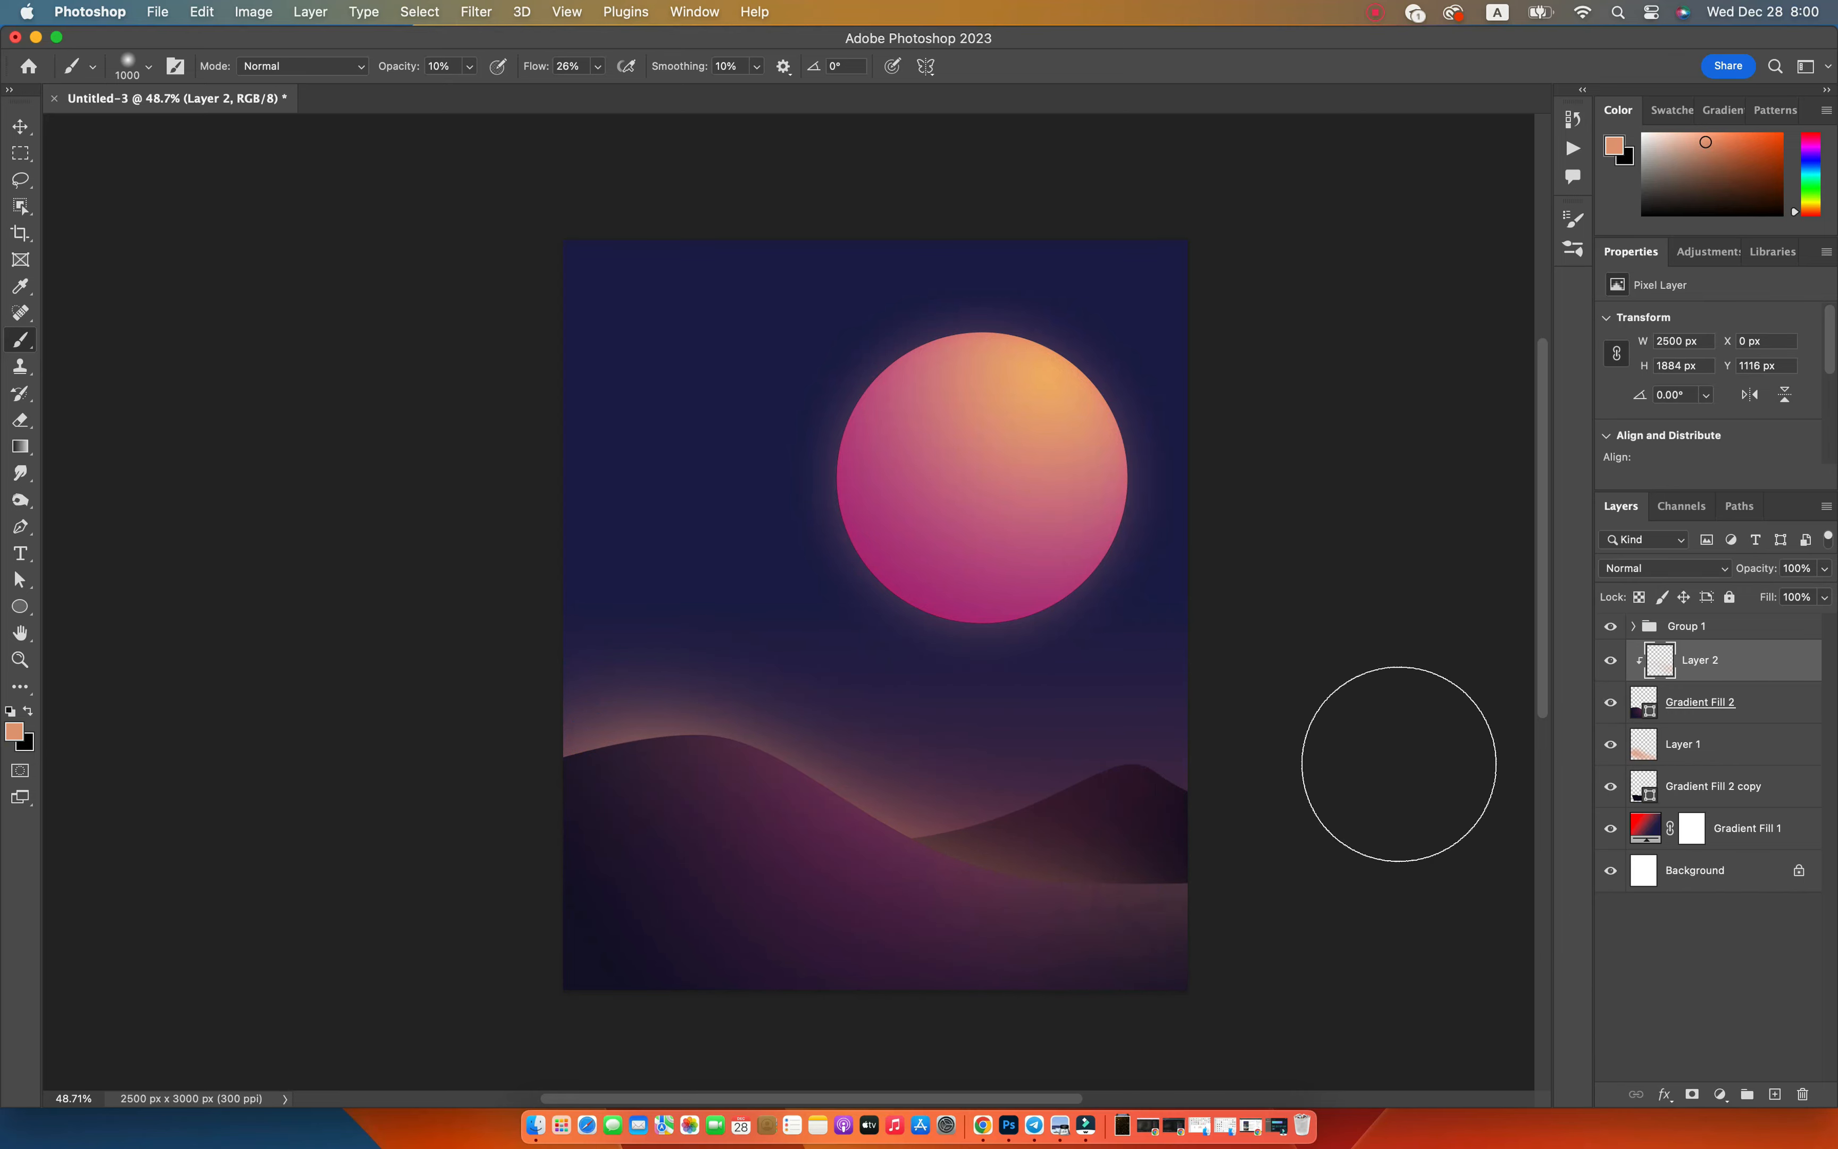
pyautogui.click(911, 834)
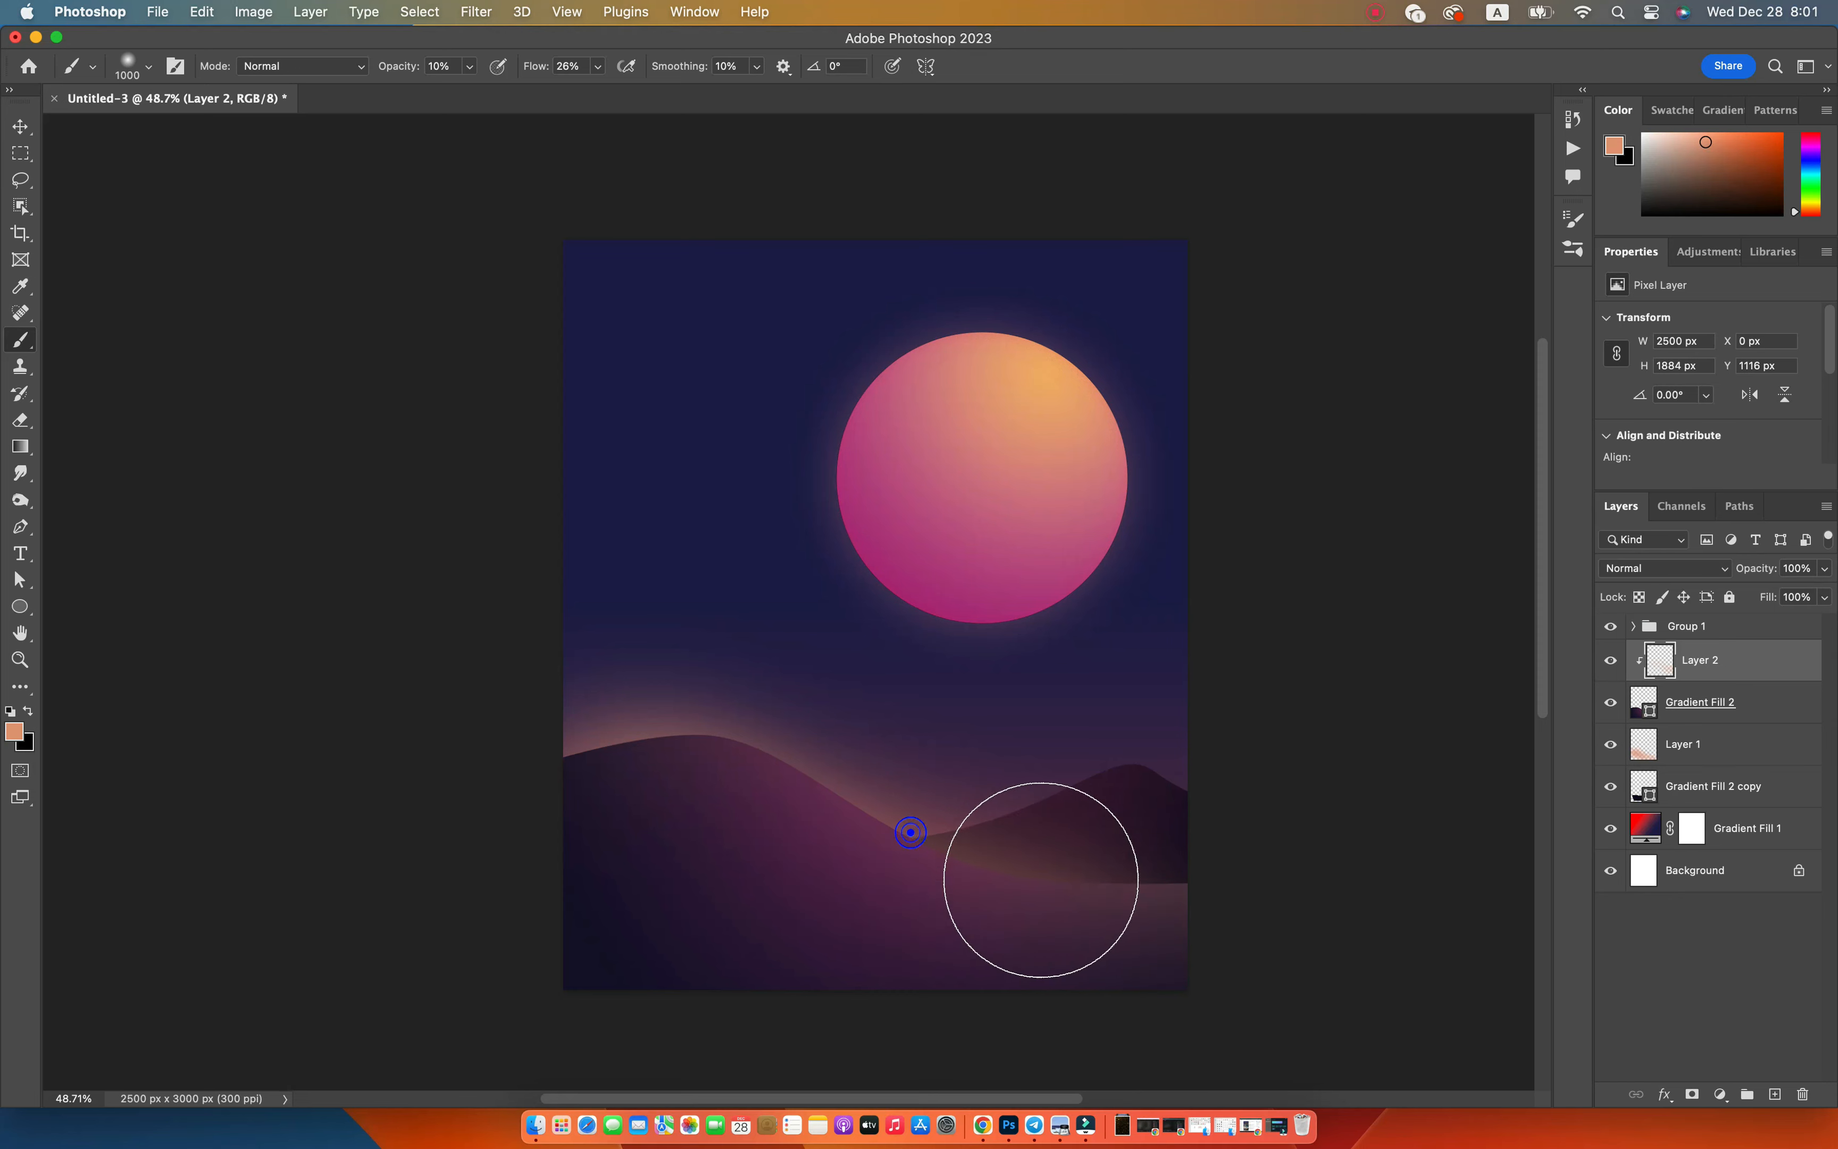
# Reduce the brush to 500 px and dab soft orange highlights over the lower slope of the front hill.
pyautogui.press('[')
pyautogui.press('[')
pyautogui.press('[')
pyautogui.press('[')
pyautogui.press('[')
pyautogui.click(931, 894)
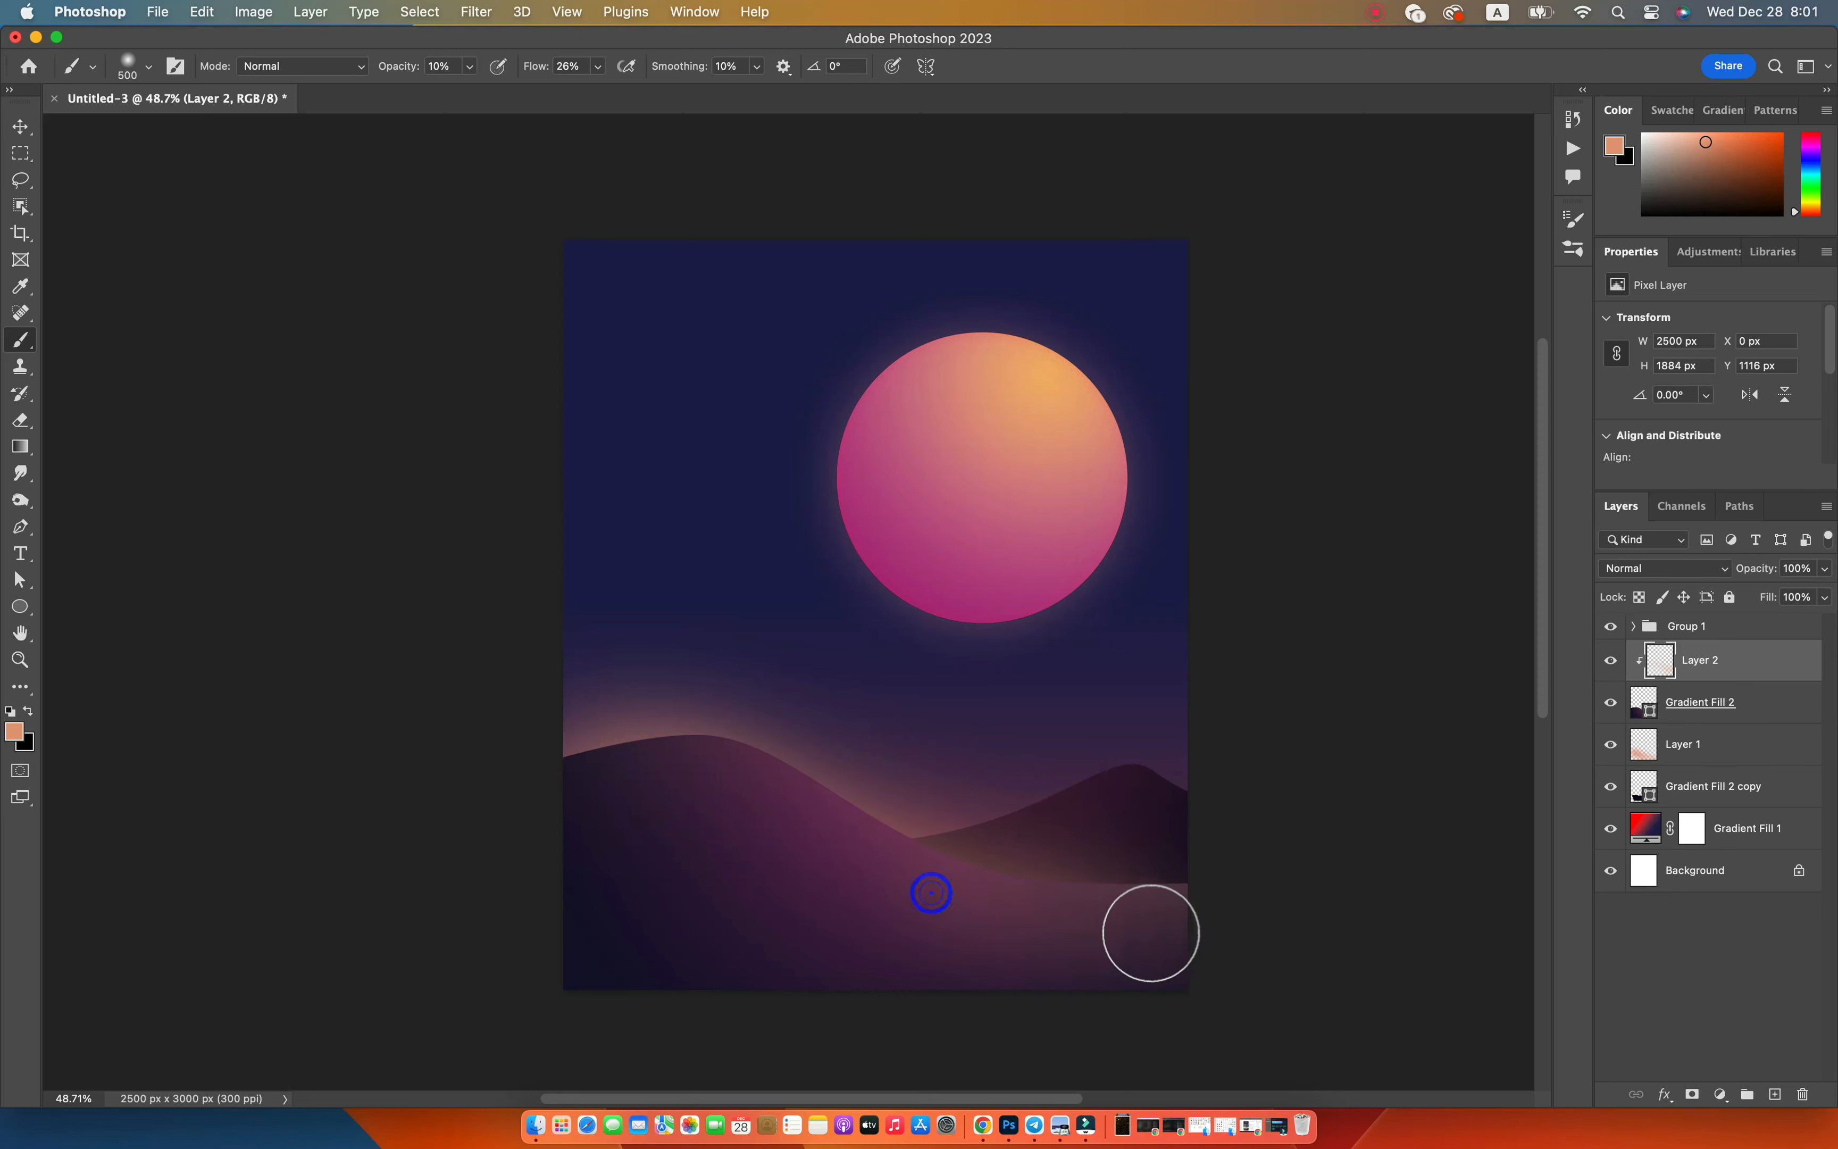
pyautogui.click(970, 941)
pyautogui.click(1121, 904)
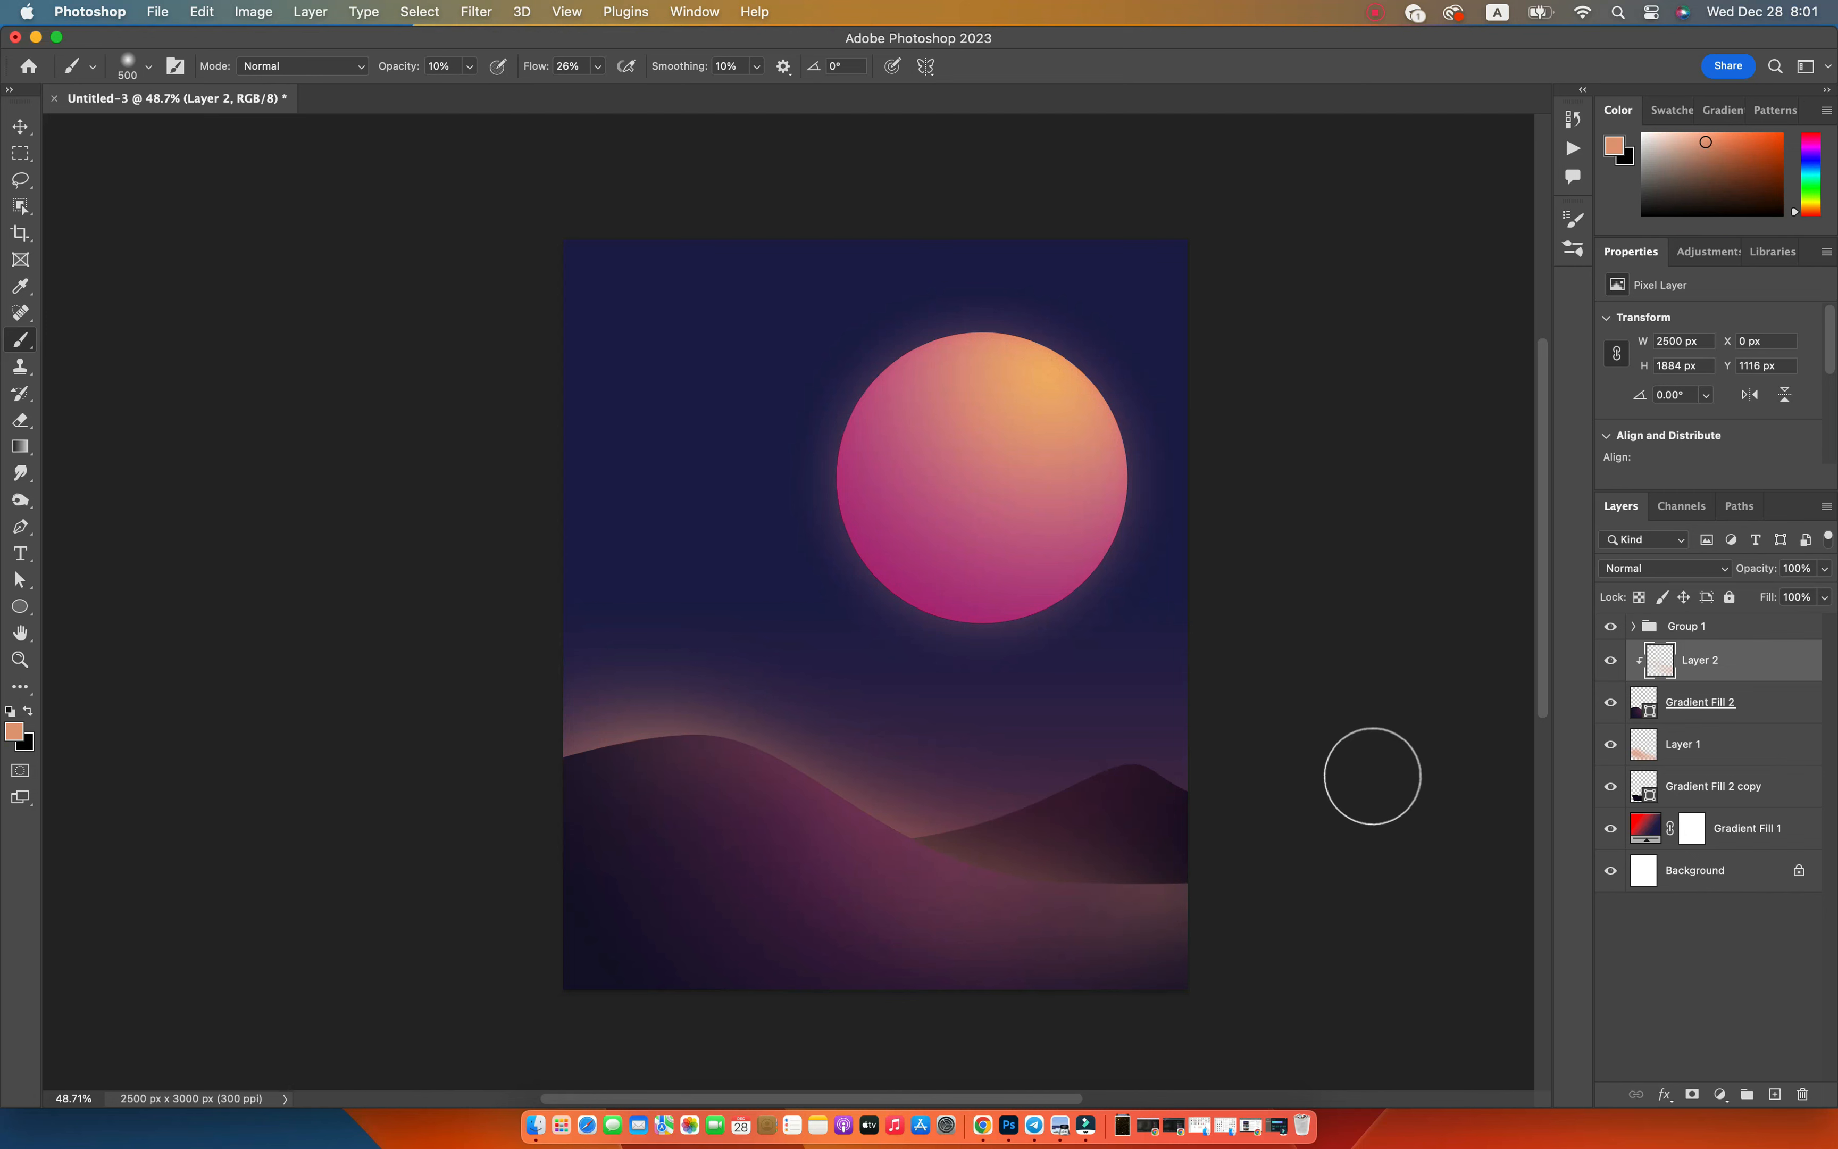
# On Layer 1, strengthen the orange glow behind the front hill's ridge with a 600 px brush at 20% opacity.
pyautogui.click(1687, 744)
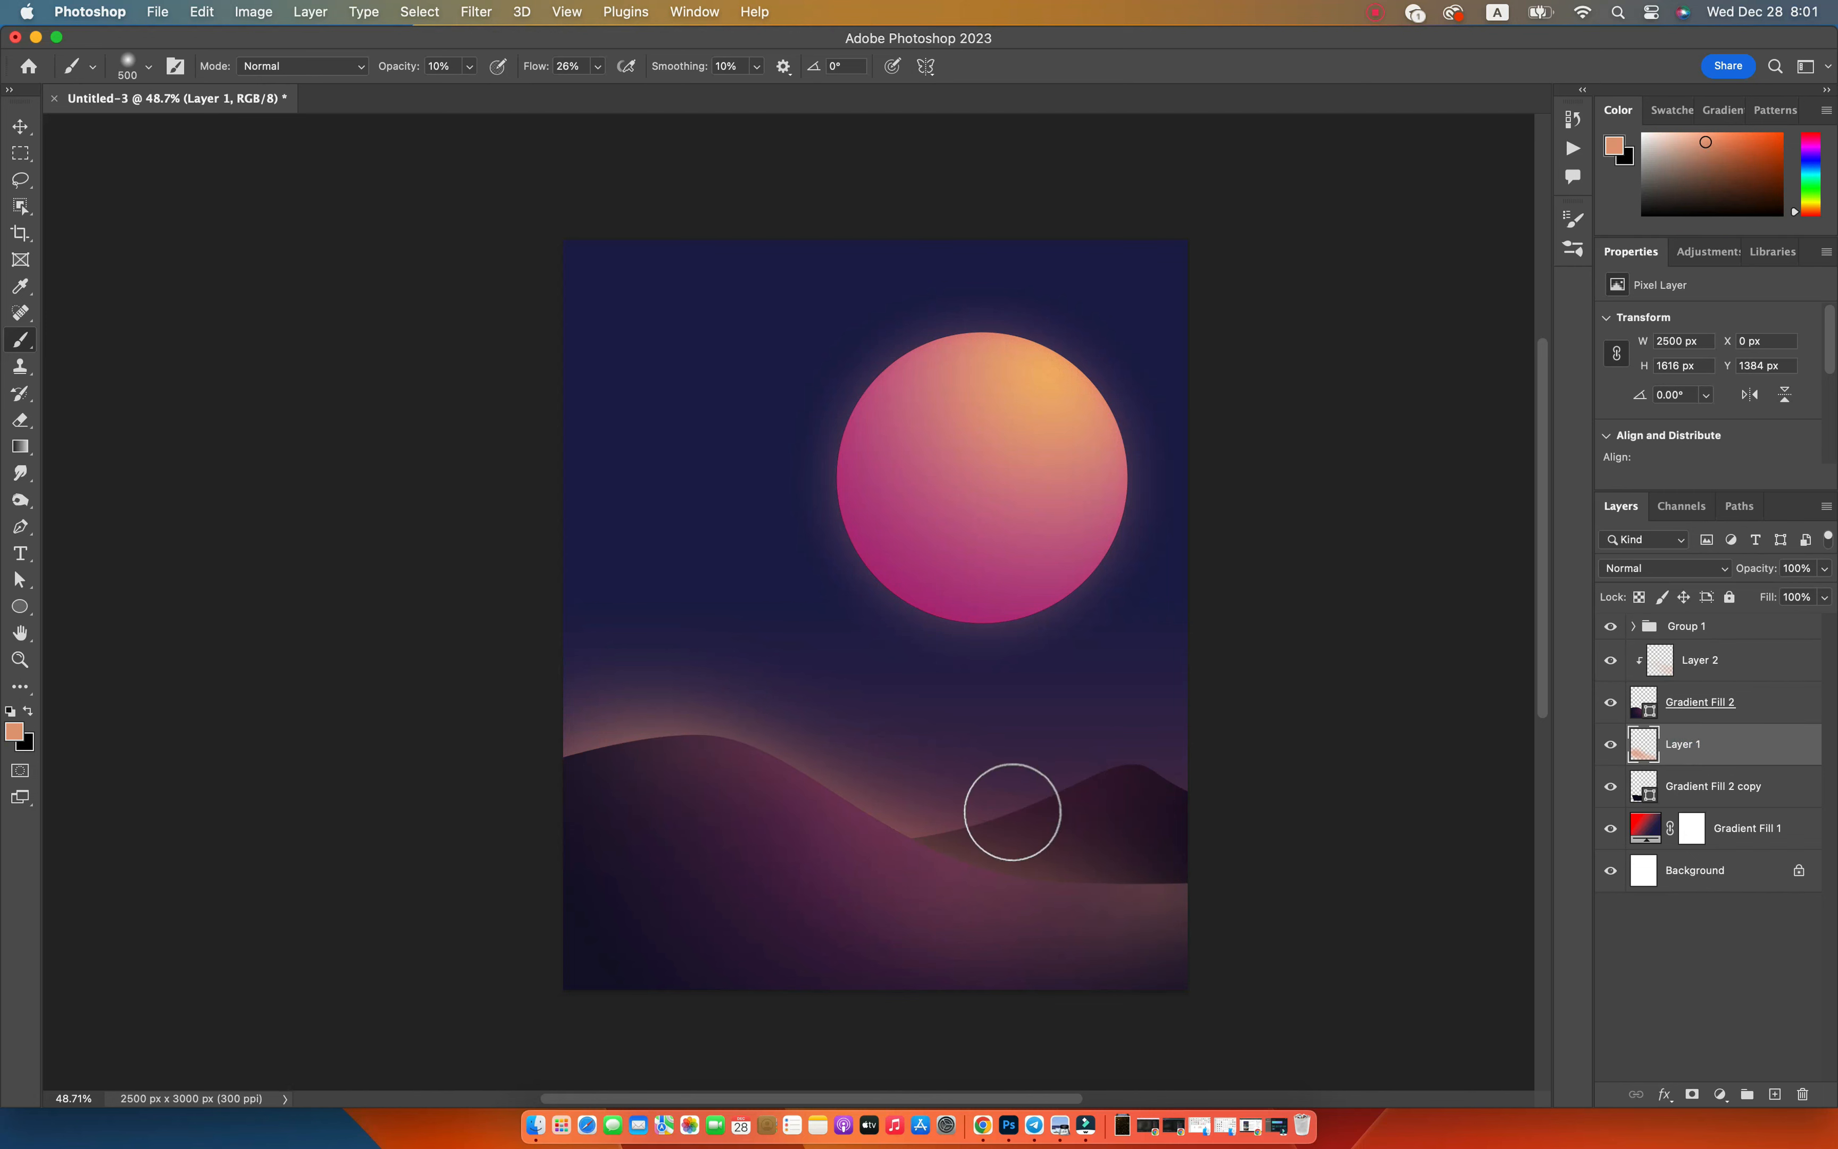
pyautogui.press(']')
pyautogui.press('2')
pyautogui.click(907, 854)
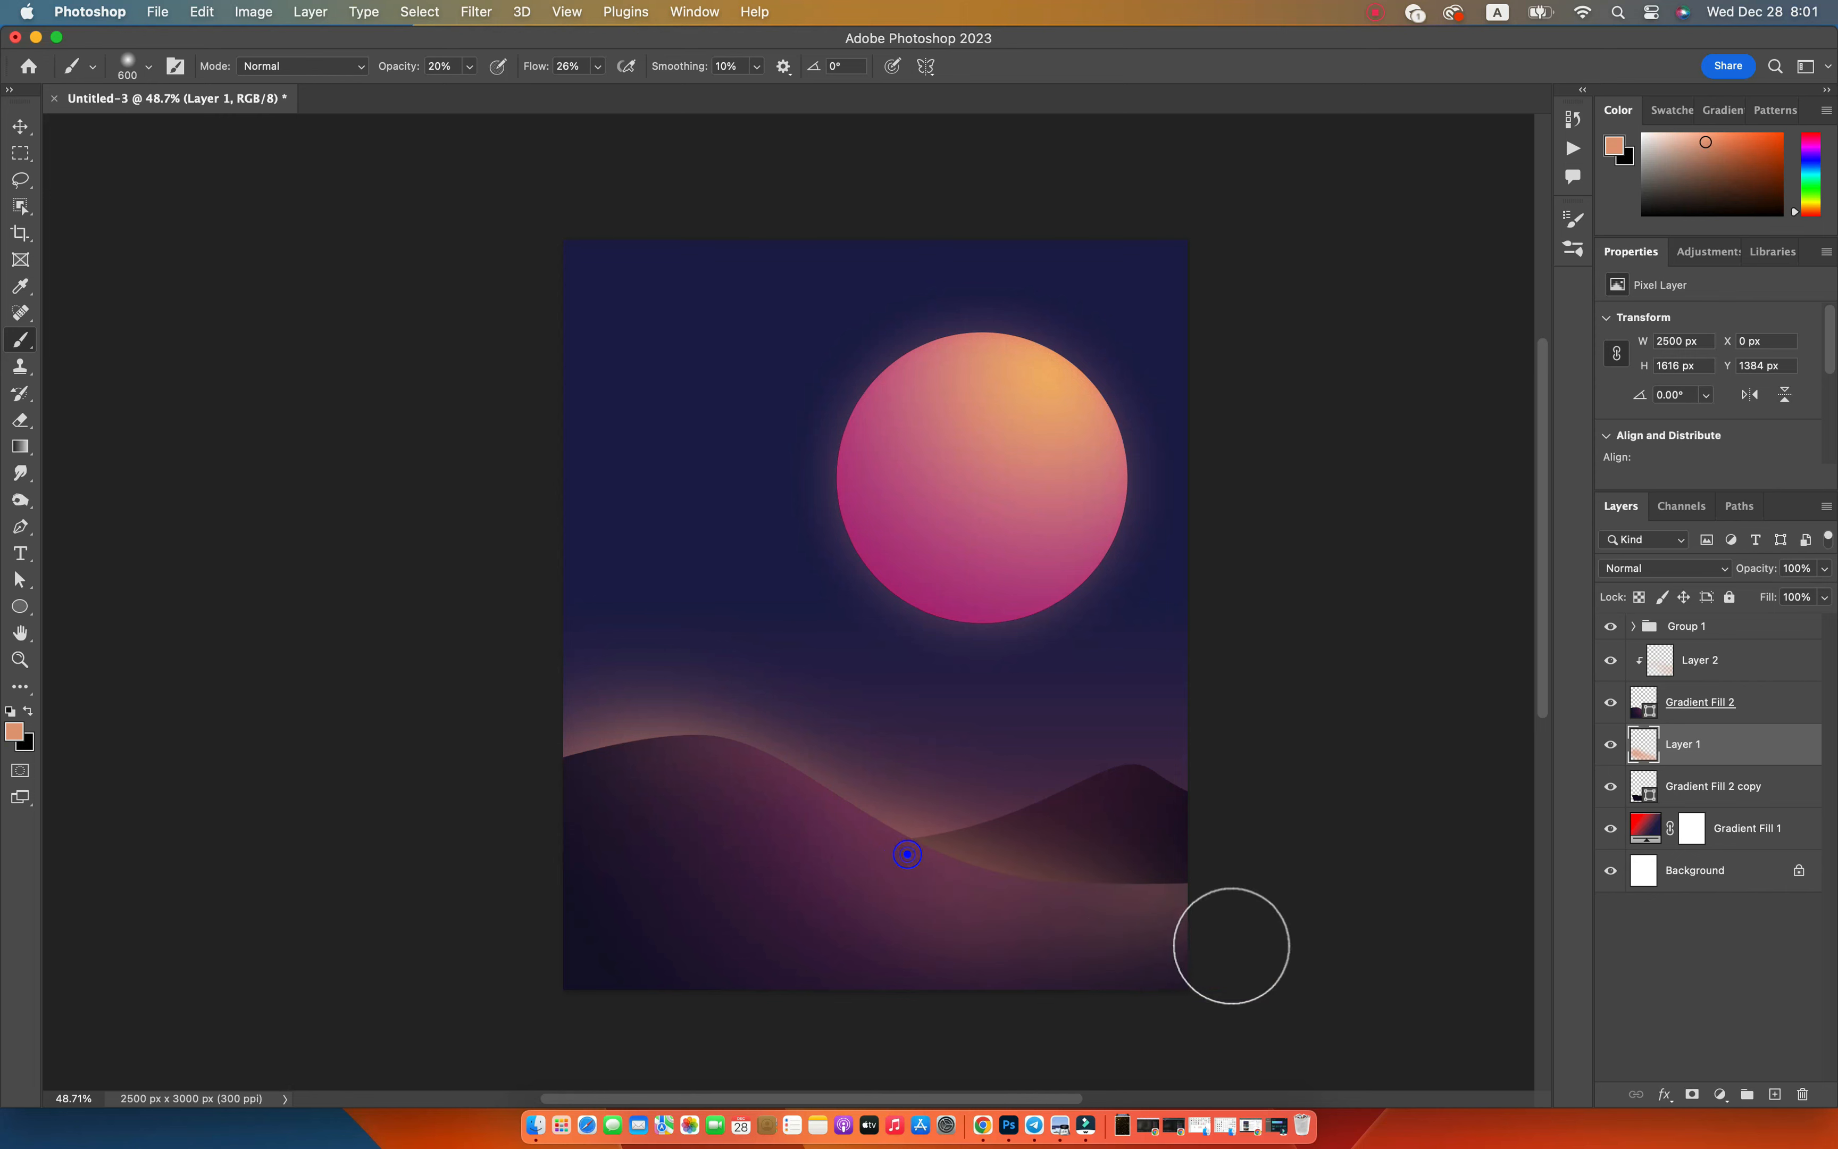
pyautogui.click(723, 764)
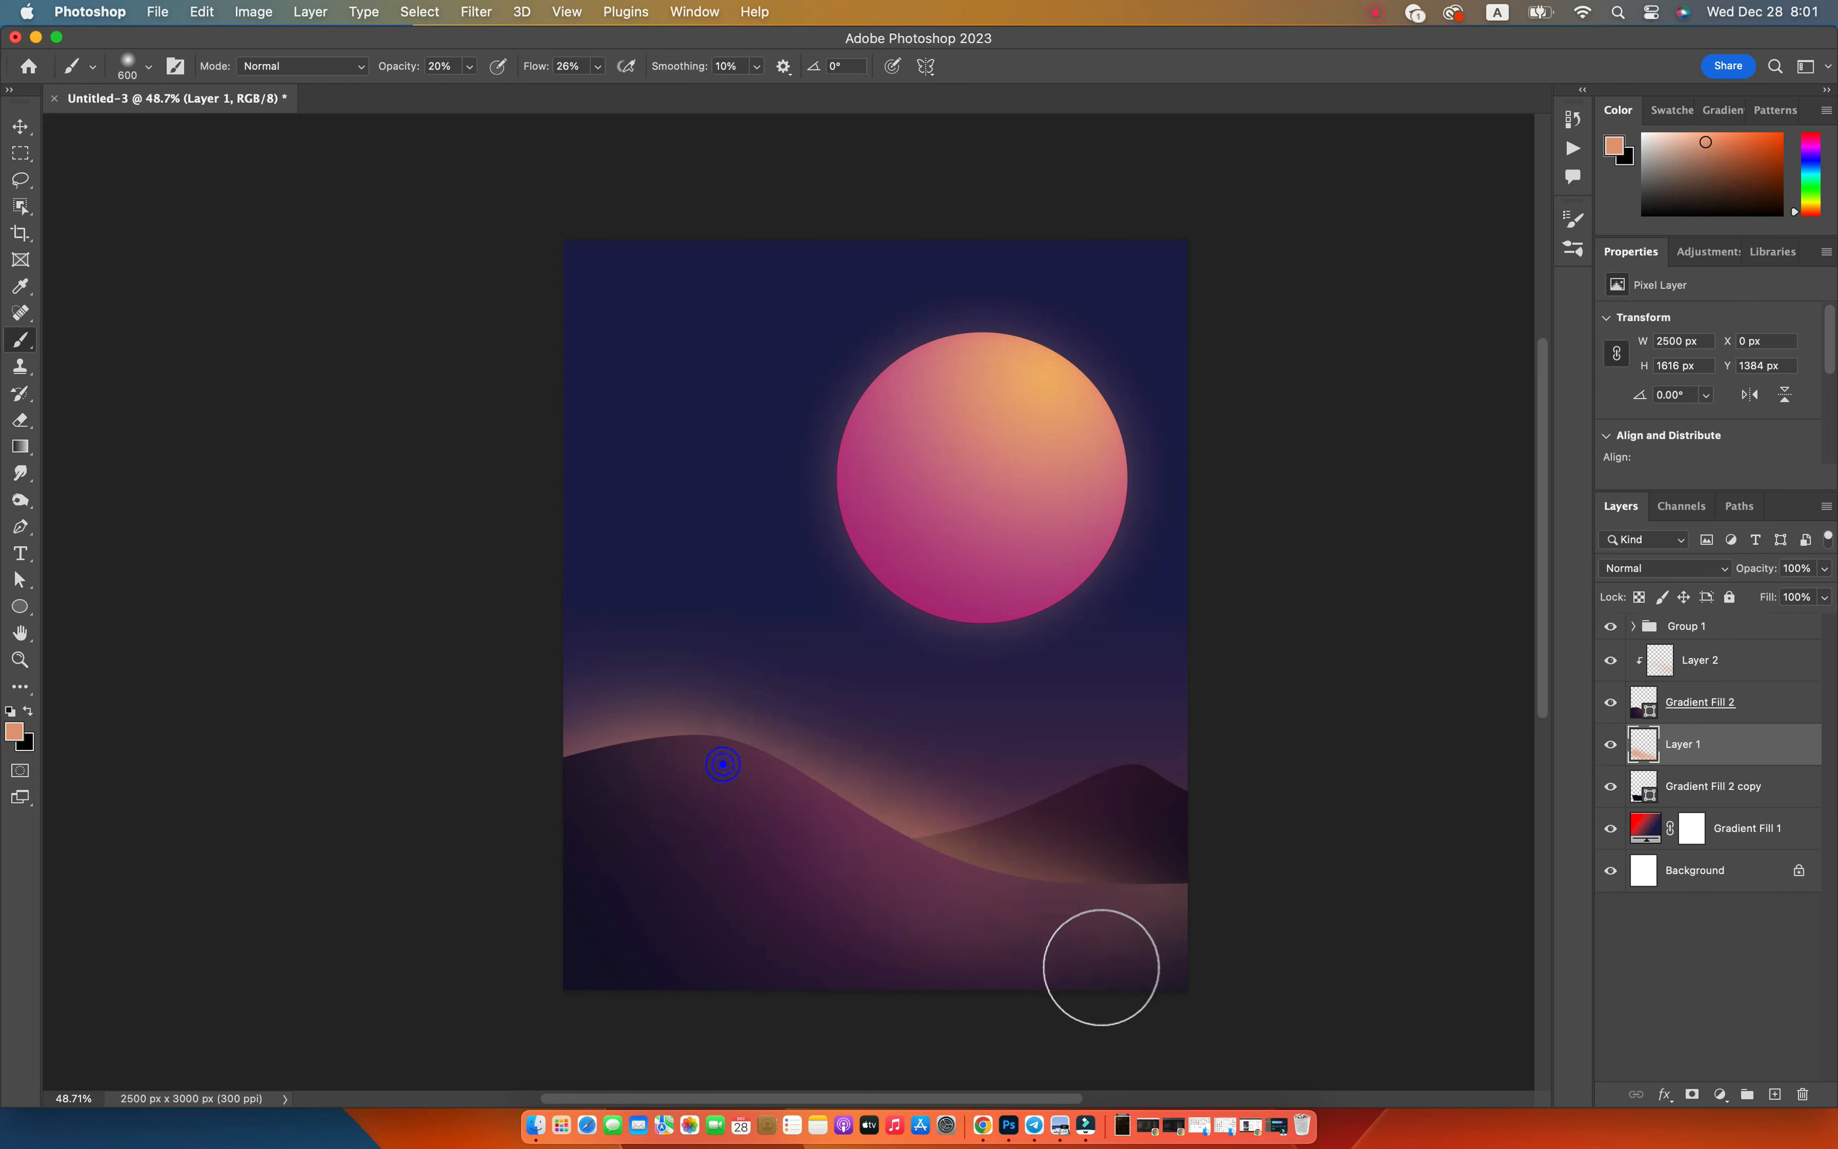
# Reduce the opacity of the Outer Glow effect on the moon's Ellipse 1 layer inside Group 1.
pyautogui.press('z')
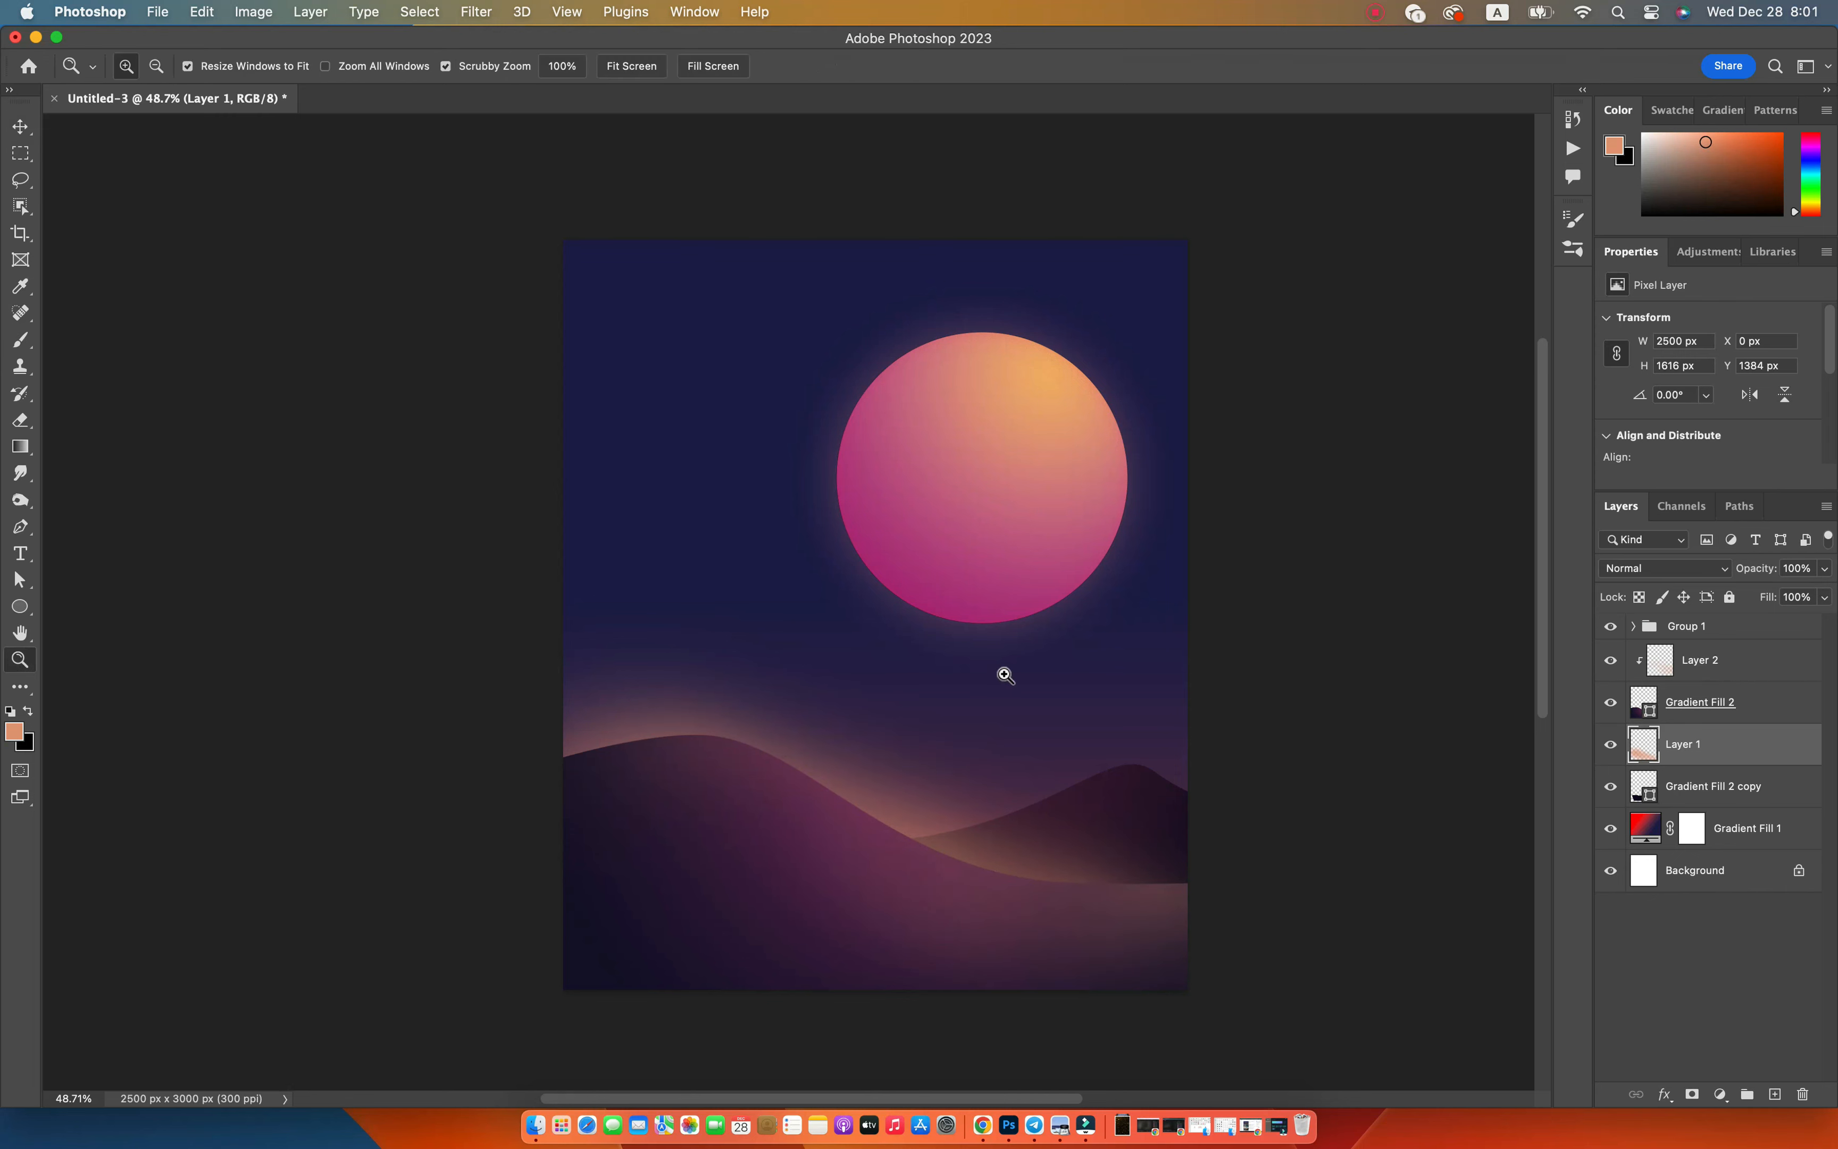
pyautogui.moveTo(1012, 654); pyautogui.dragTo(975, 748)
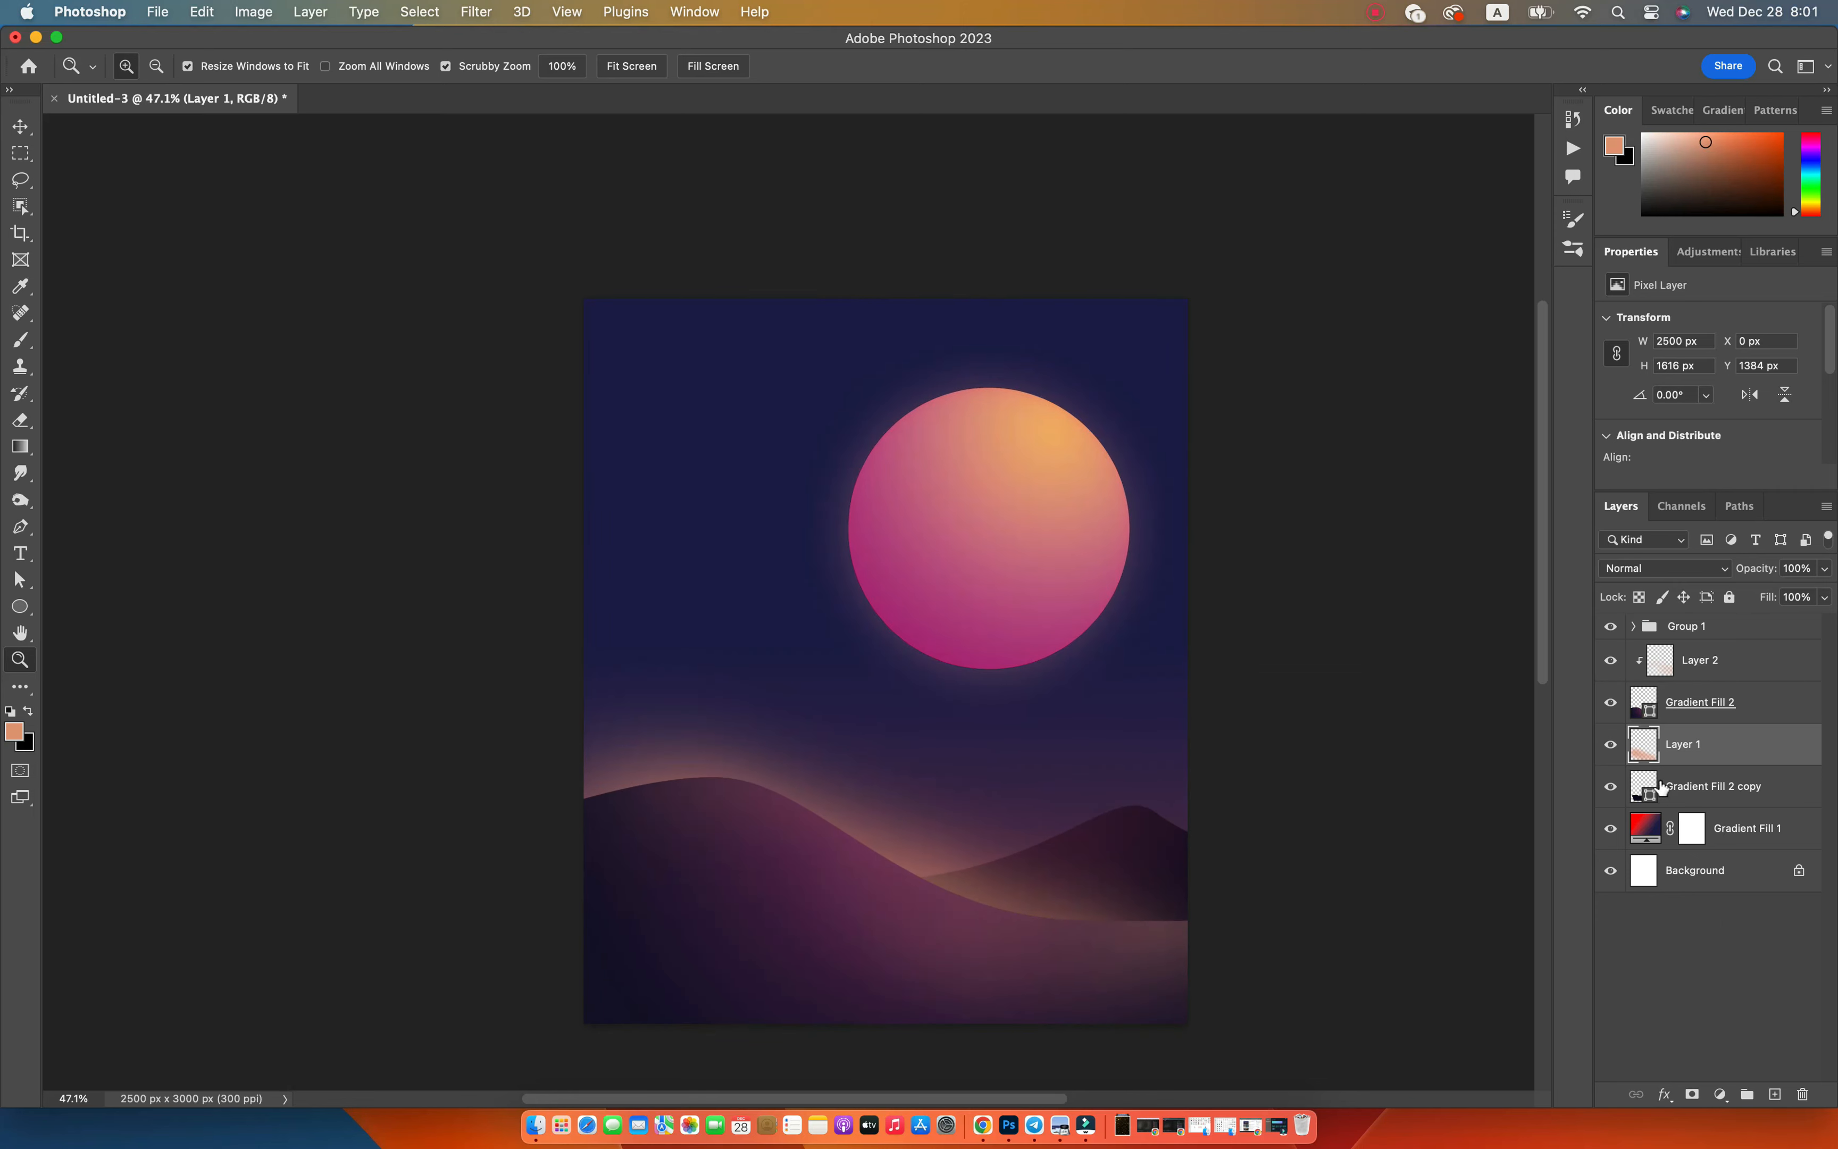
pyautogui.click(1741, 697)
pyautogui.click(1634, 625)
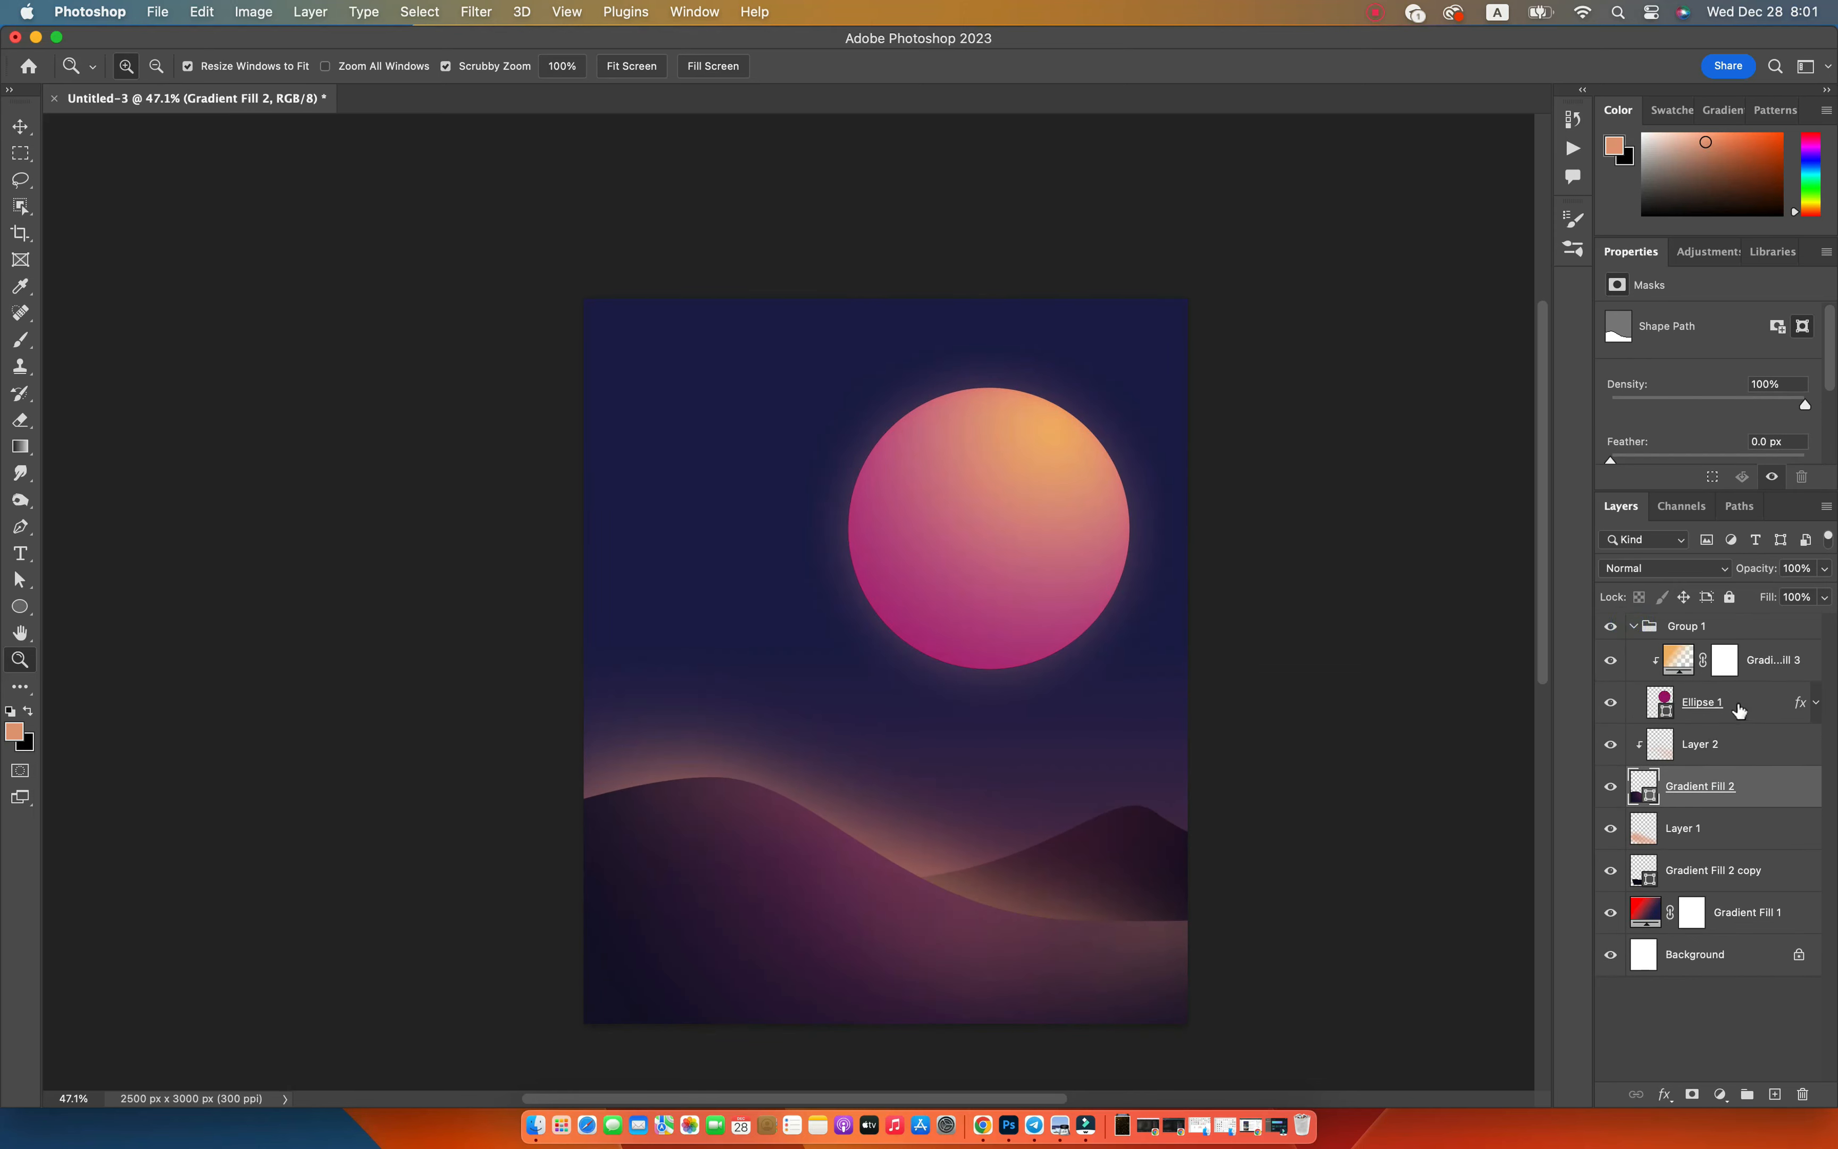
pyautogui.click(1671, 705)
pyautogui.click(1665, 730)
pyautogui.click(1669, 732)
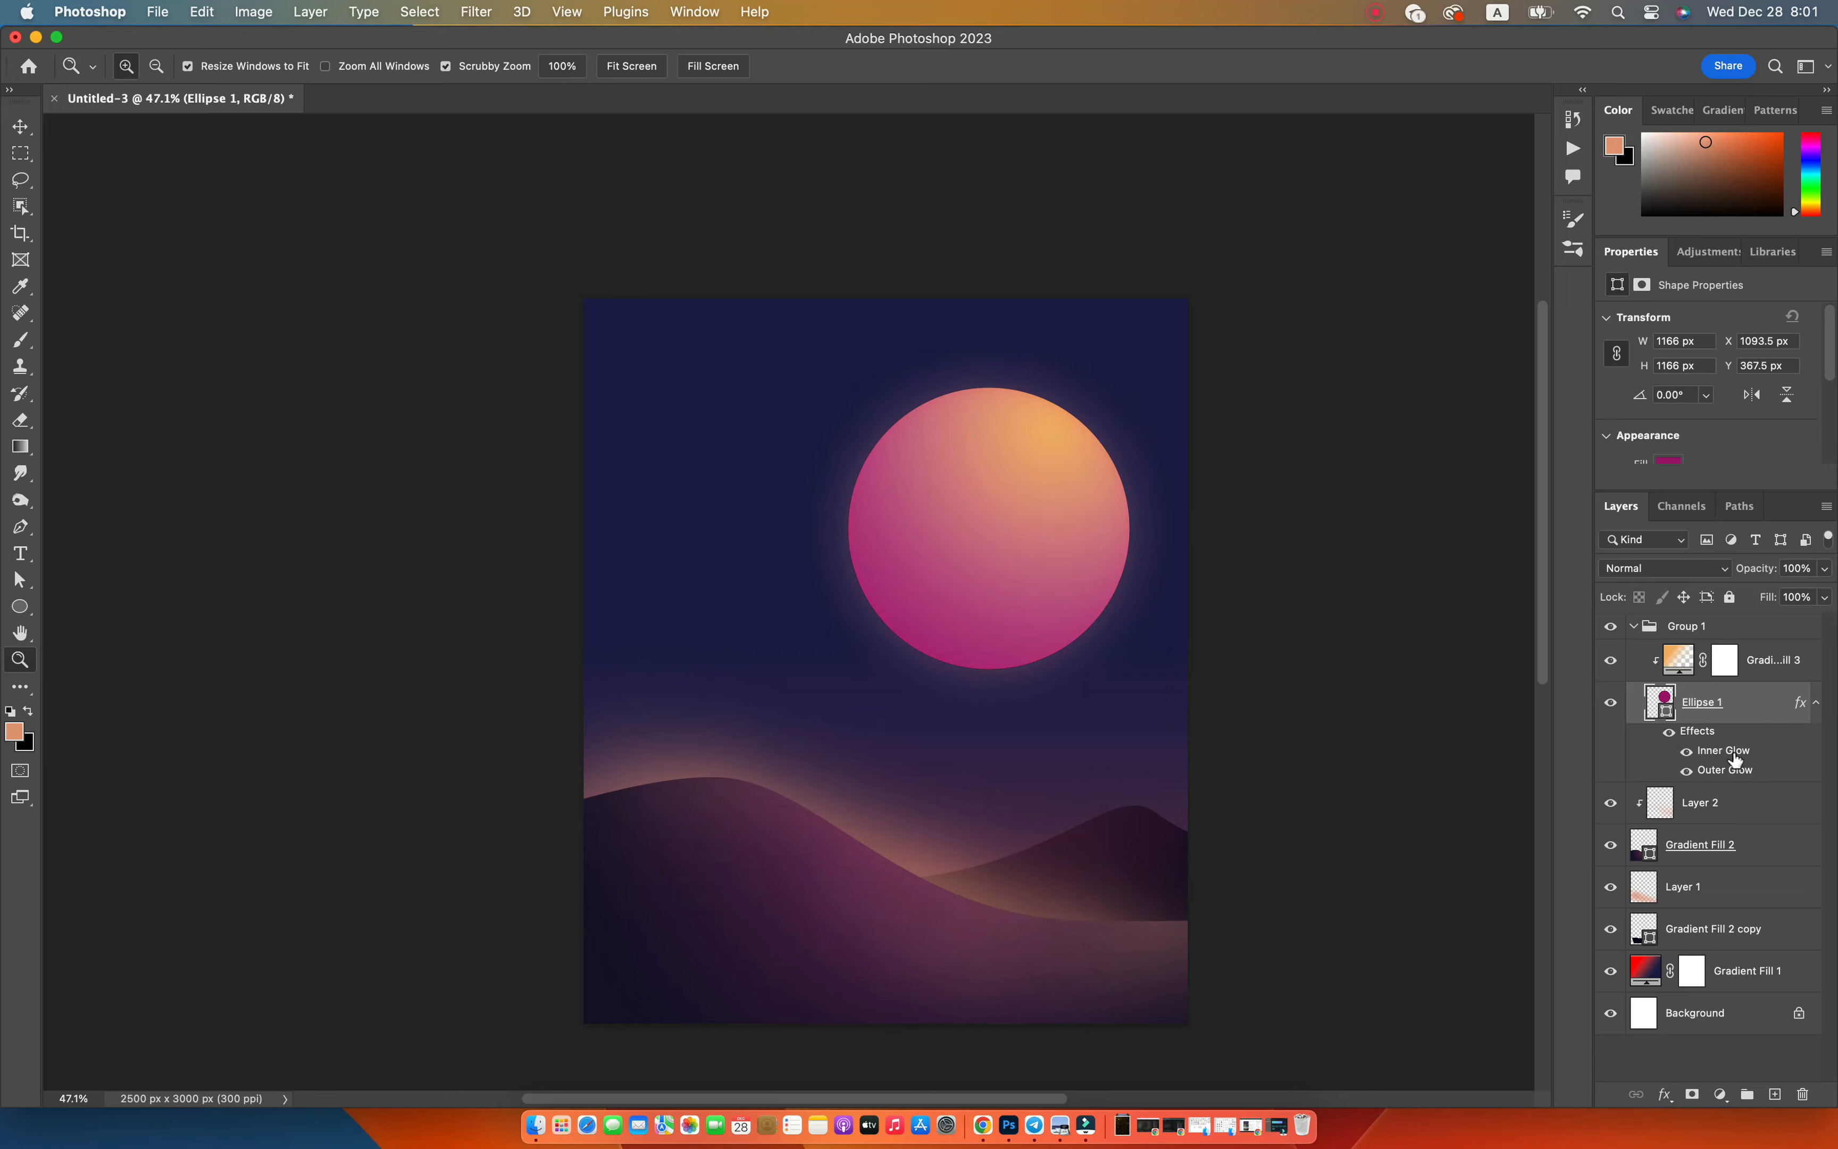
pyautogui.doubleClick(1731, 769)
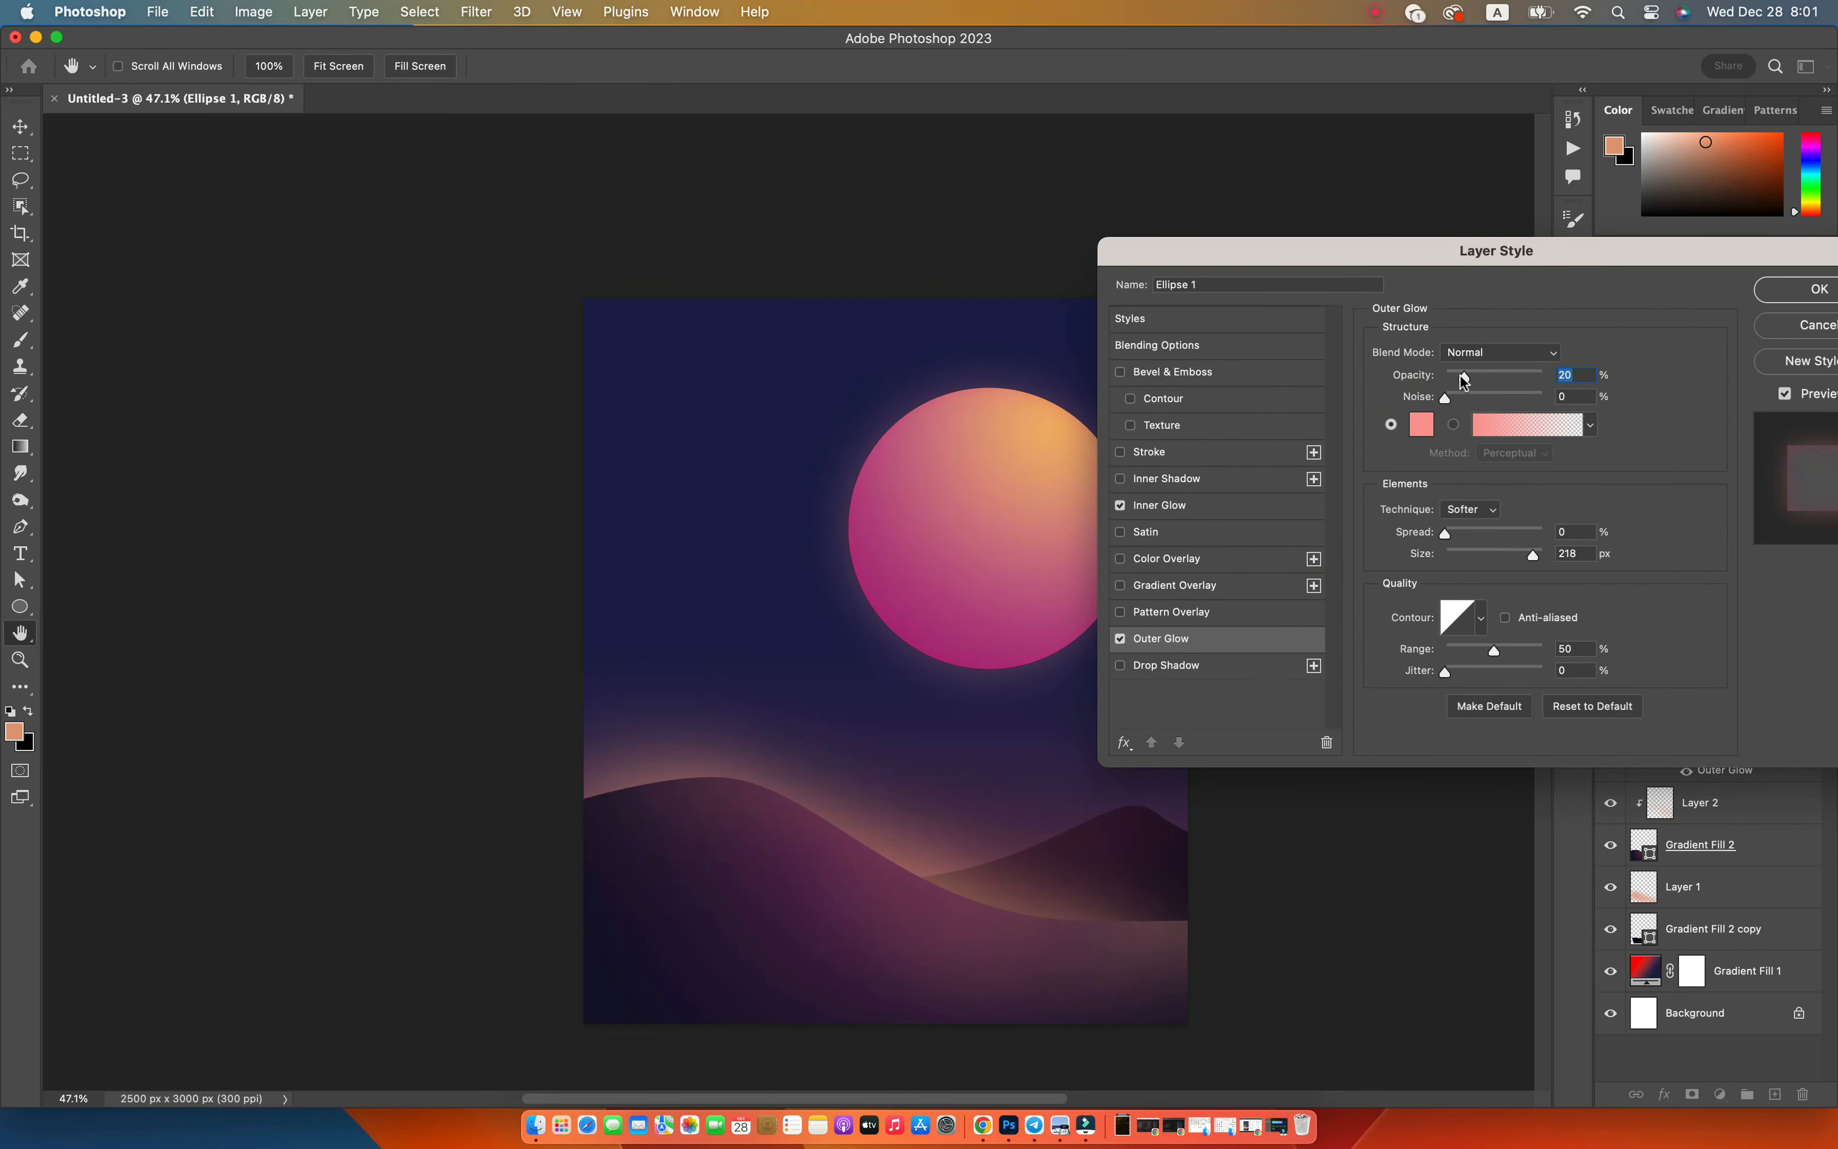
pyautogui.moveTo(1464, 380); pyautogui.dragTo(1453, 380)
pyautogui.click(1815, 289)
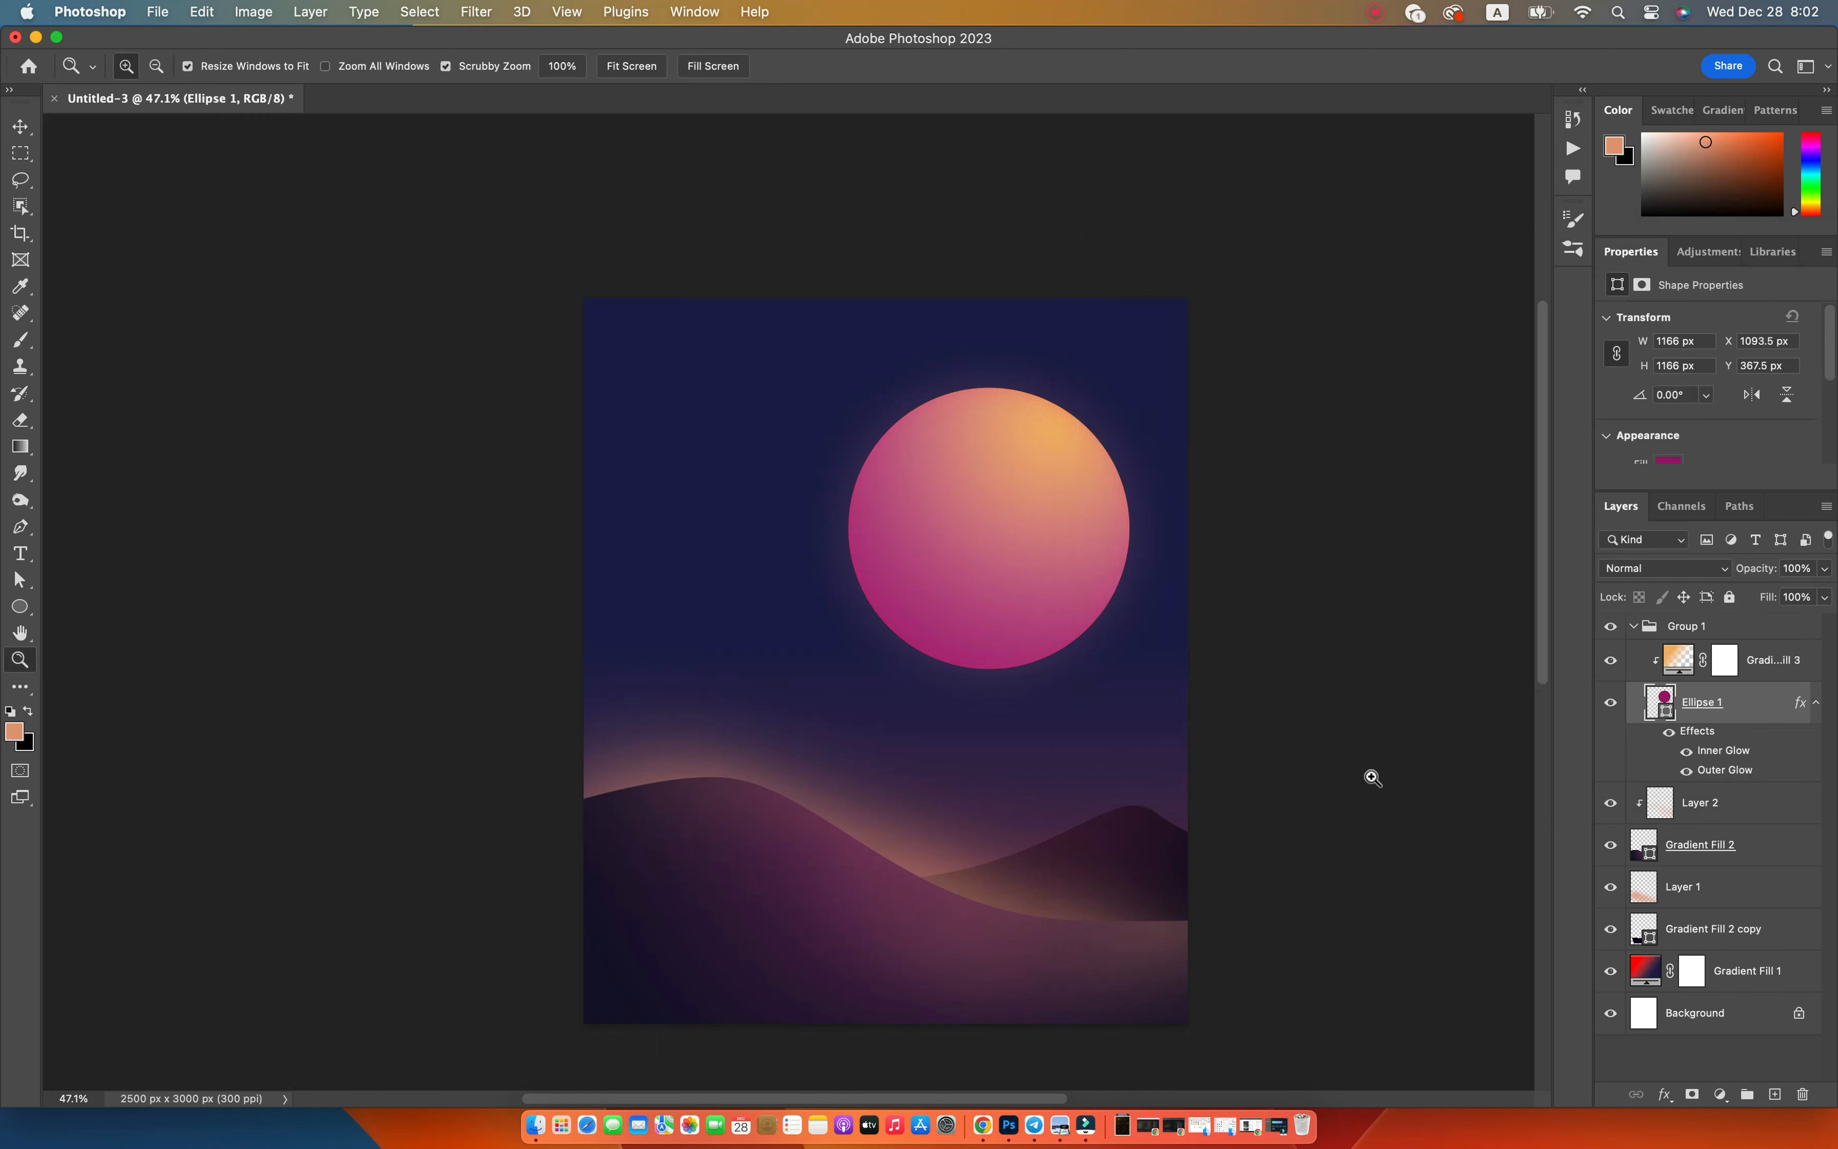
# Collapse Group 1 and group the layers from Layer 2 down to Gradient Fill 2 copy.
pyautogui.press('v')
pyautogui.click(1633, 626)
pyautogui.keyDown('shift'); pyautogui.click(1759, 794); pyautogui.keyUp('shift')
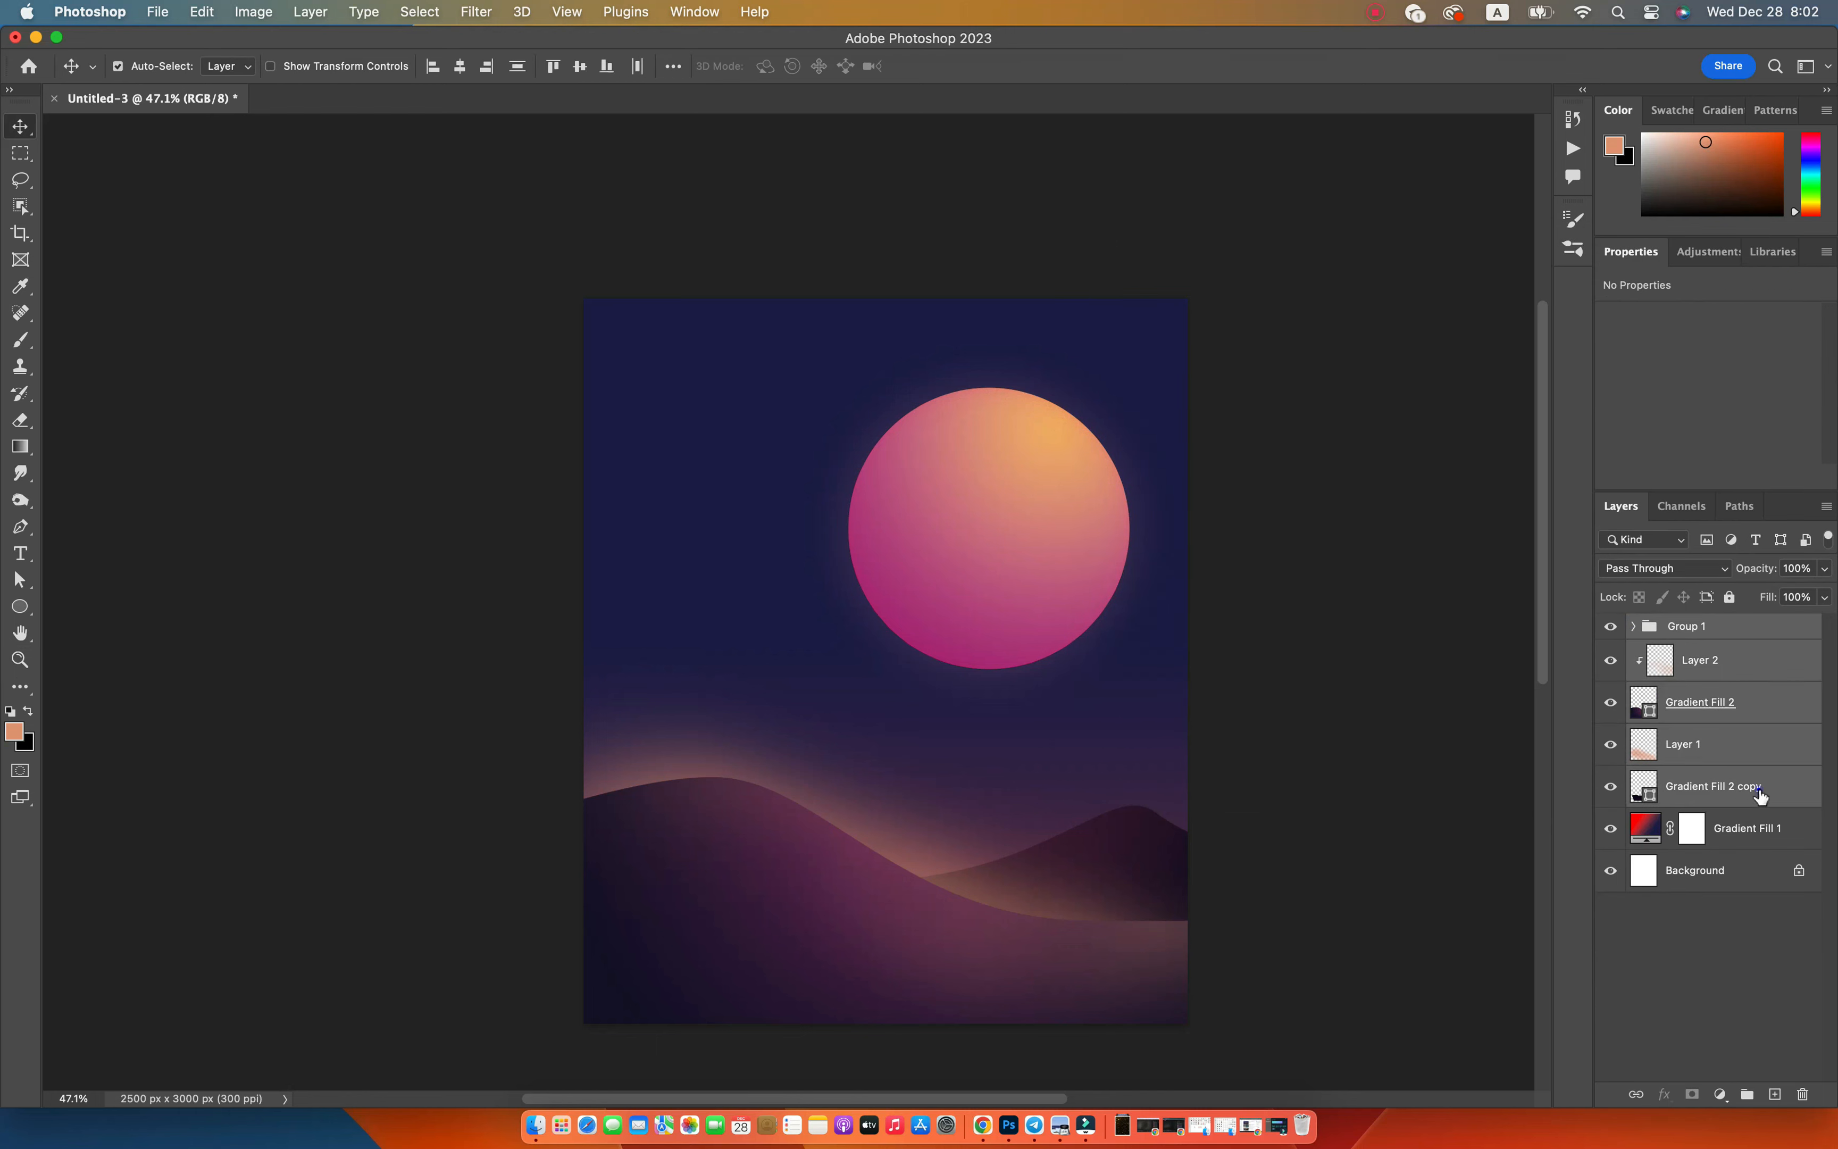
pyautogui.click(1732, 661)
pyautogui.keyDown('shift'); pyautogui.click(1771, 797); pyautogui.keyUp('shift')
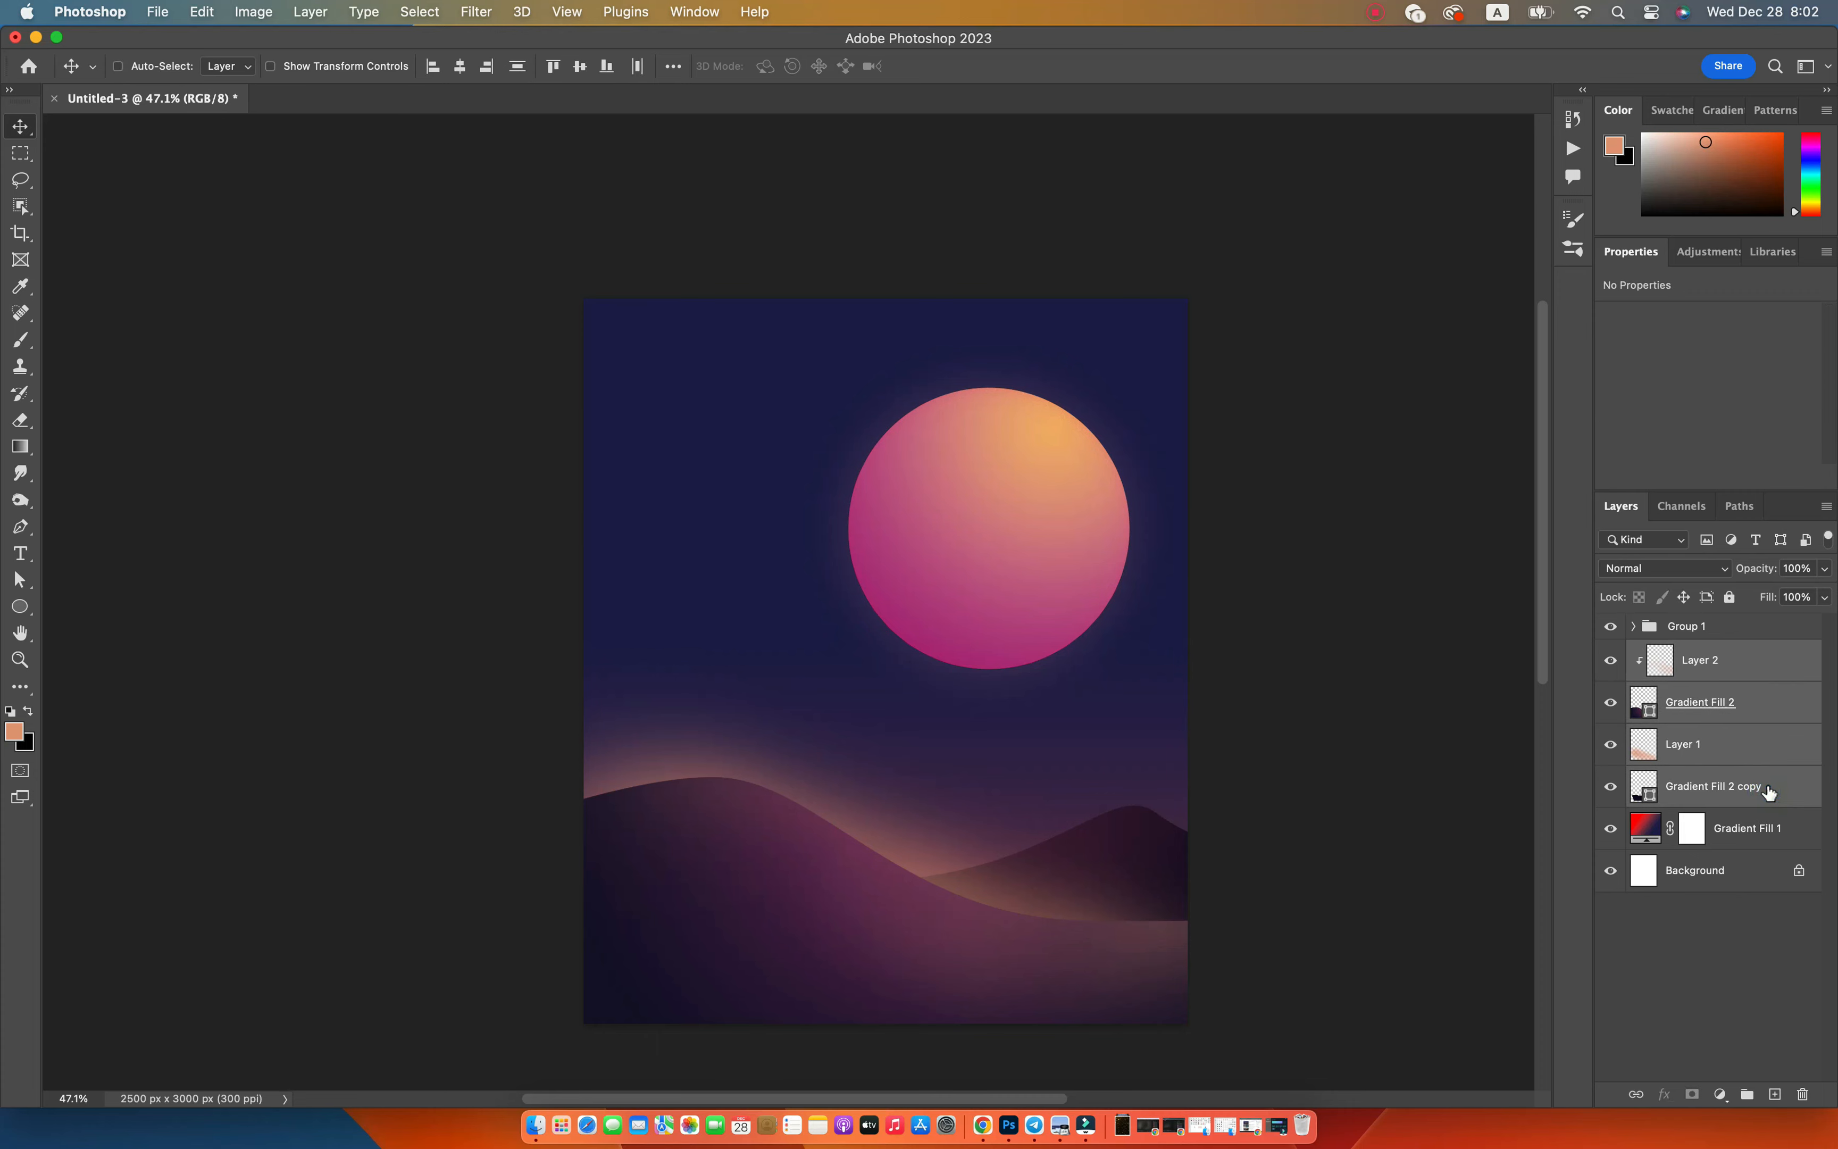
pyautogui.press('super+g')
# Add a new layer above Group 1 and ready the Brush tool with the default black and white colours.
pyautogui.click(1699, 635)
pyautogui.click(1774, 1094)
pyautogui.press('b')
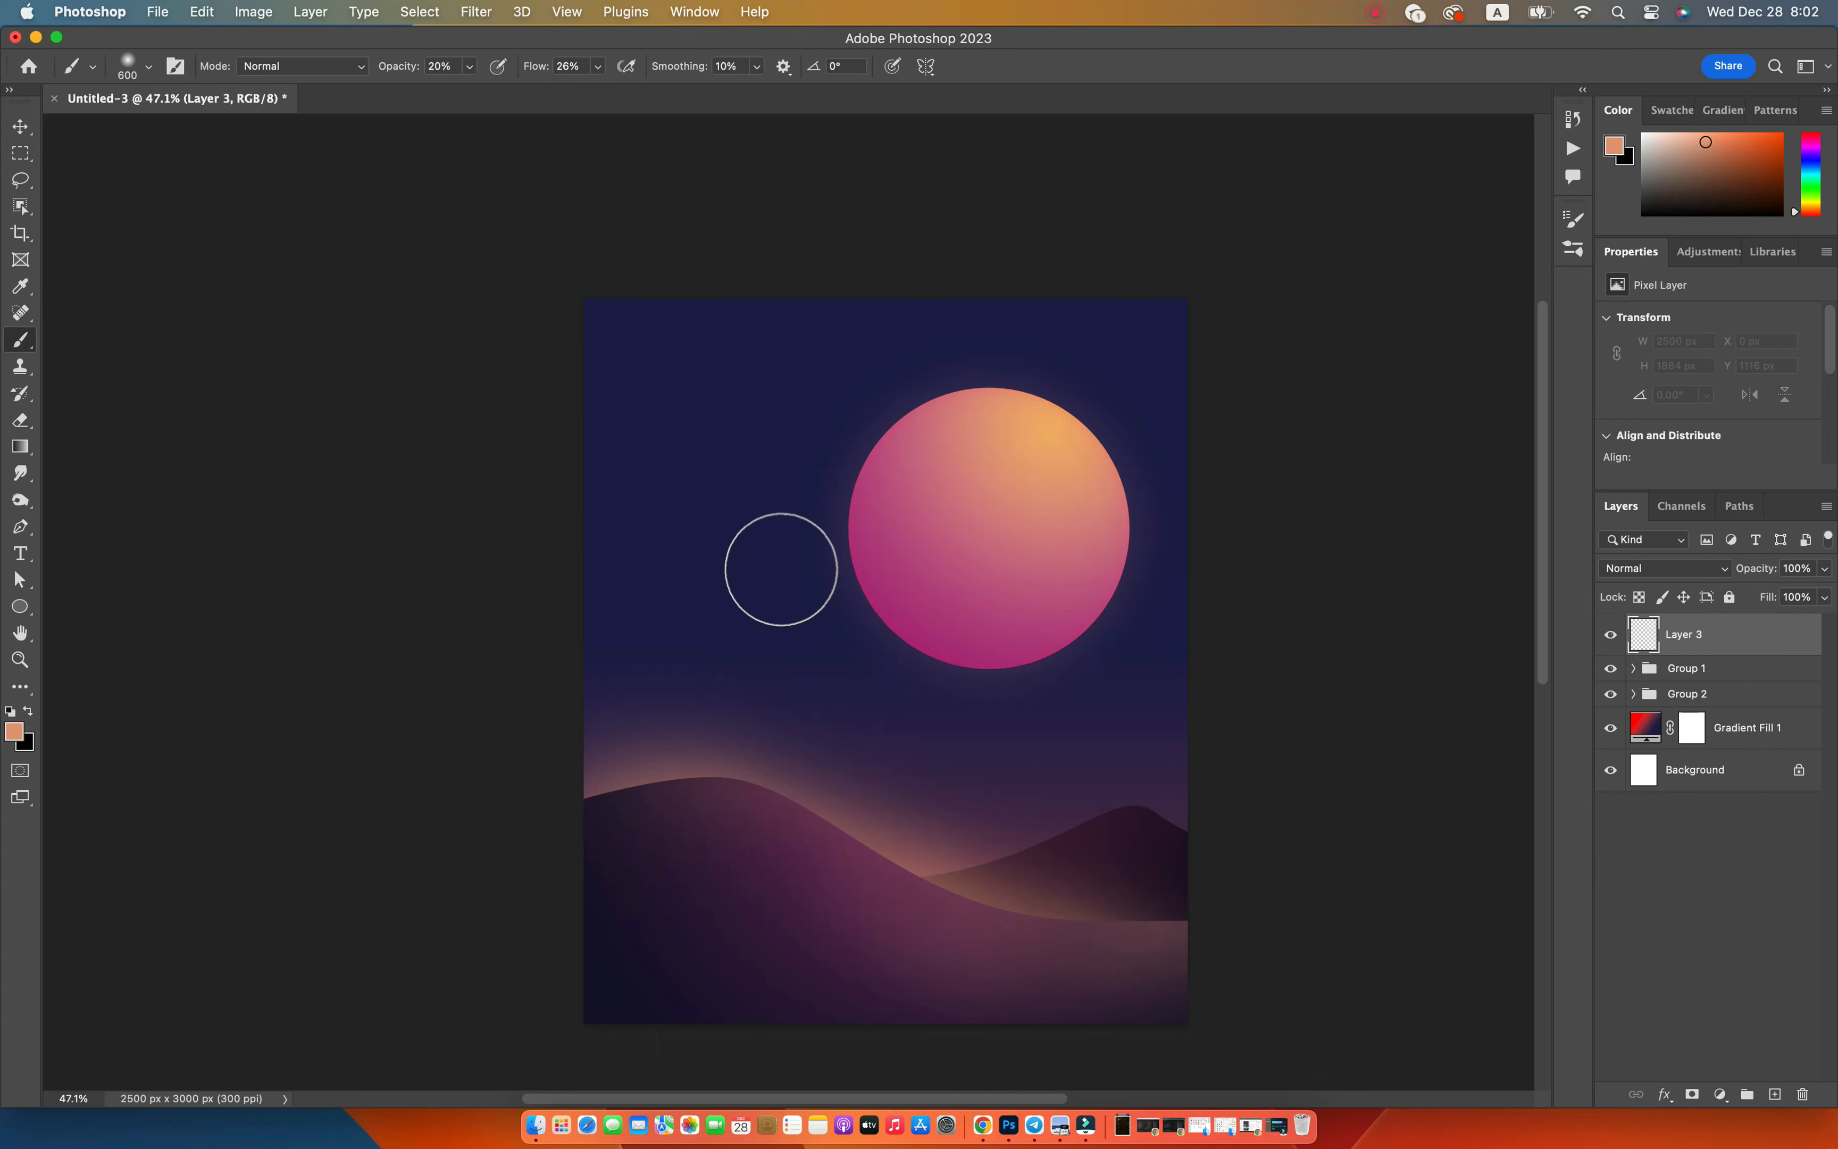
pyautogui.press('d')
# Set the brush tip's spacing to 1000% and its size to 11 px.
pyautogui.rightClick(775, 560)
pyautogui.click(1573, 218)
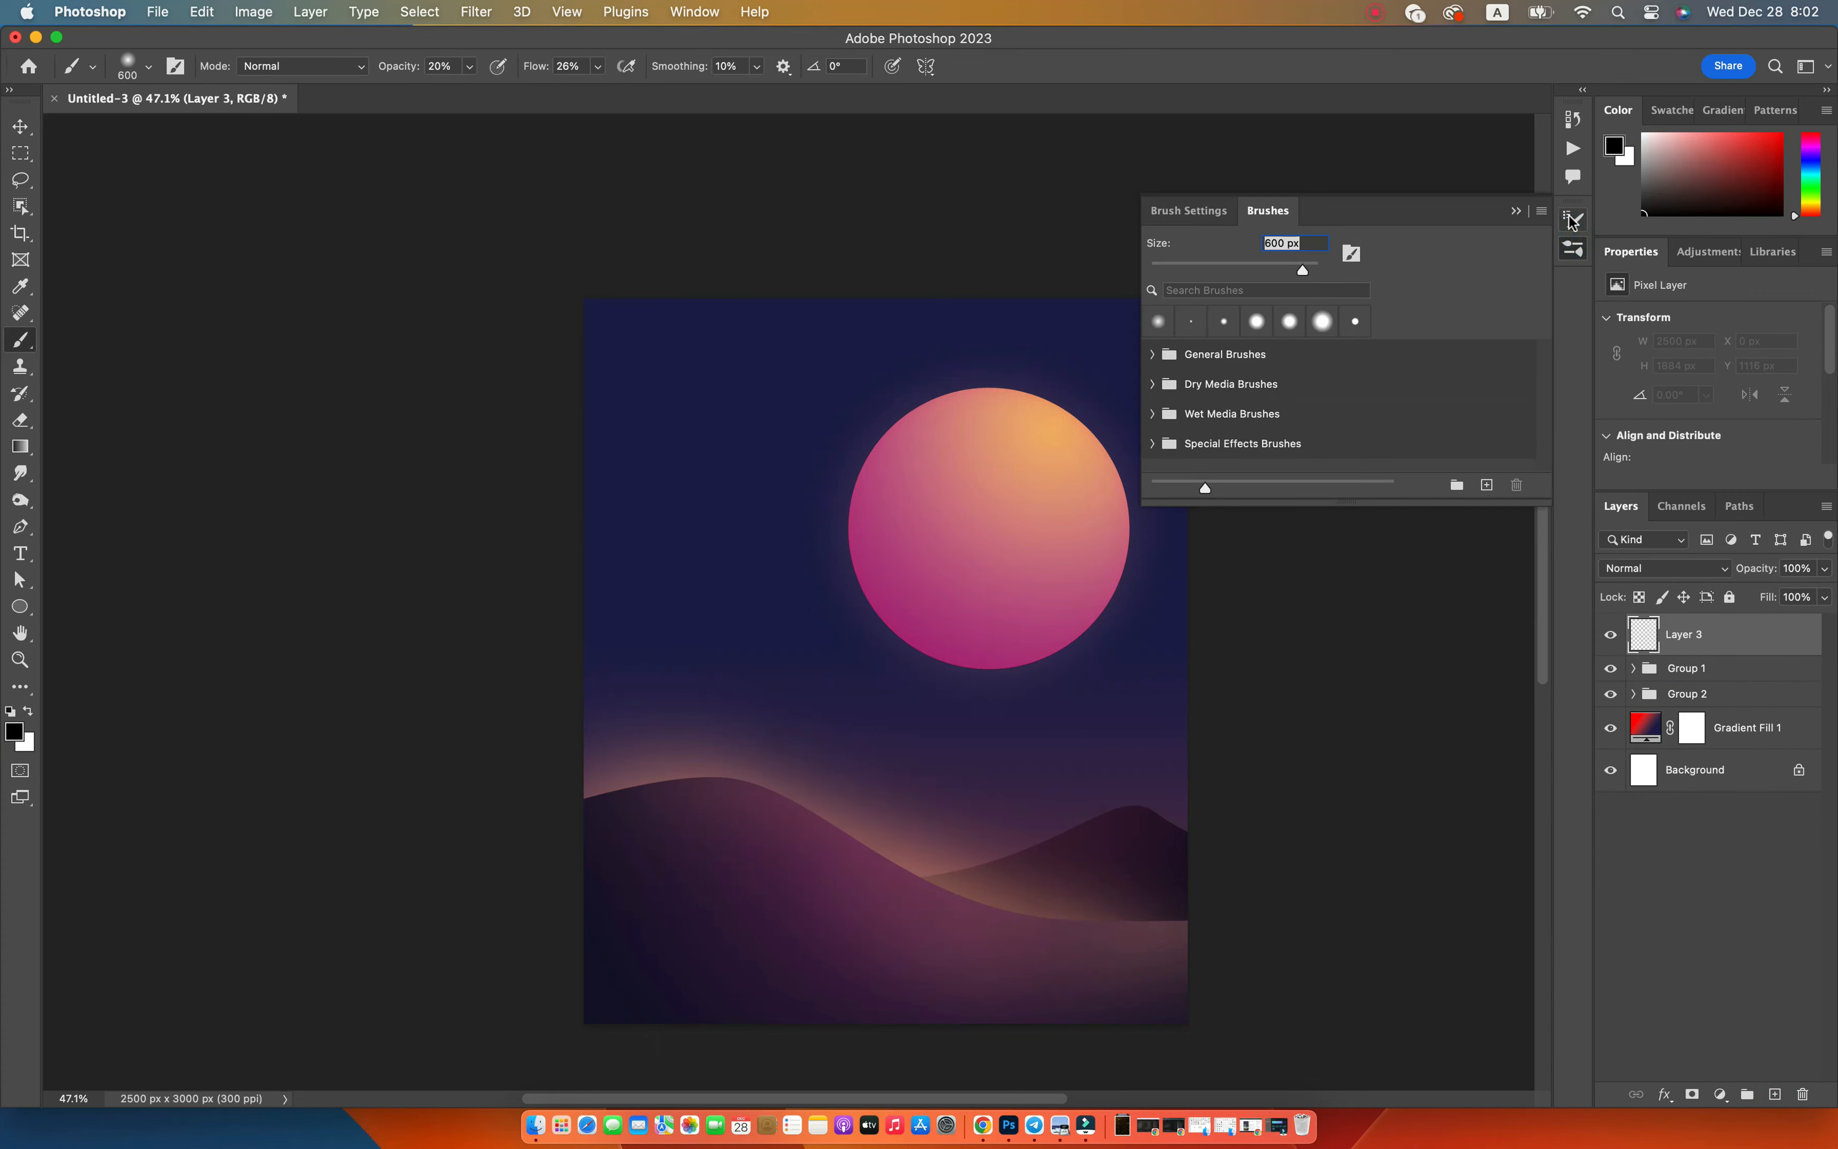
pyautogui.click(1241, 280)
pyautogui.moveTo(1352, 563); pyautogui.dragTo(1540, 561)
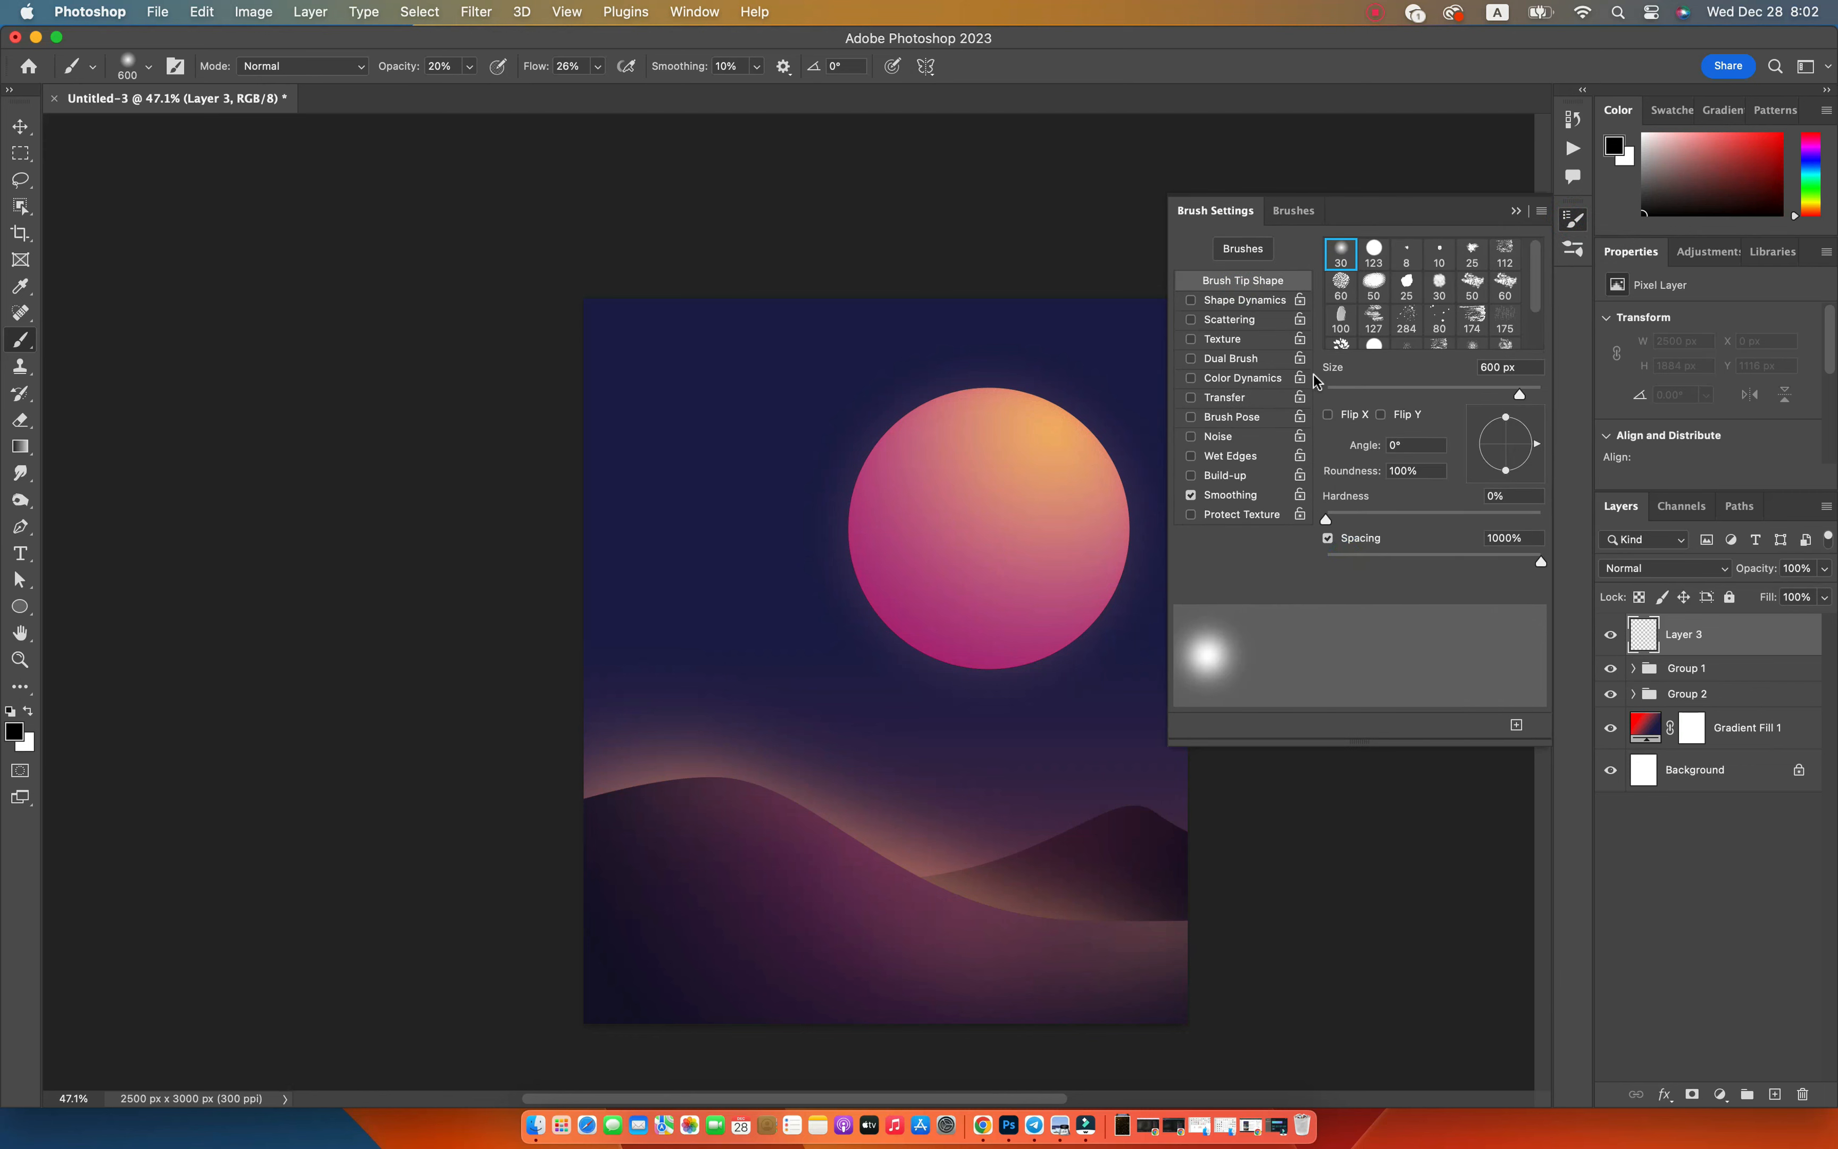
pyautogui.moveTo(1504, 401); pyautogui.dragTo(1335, 404)
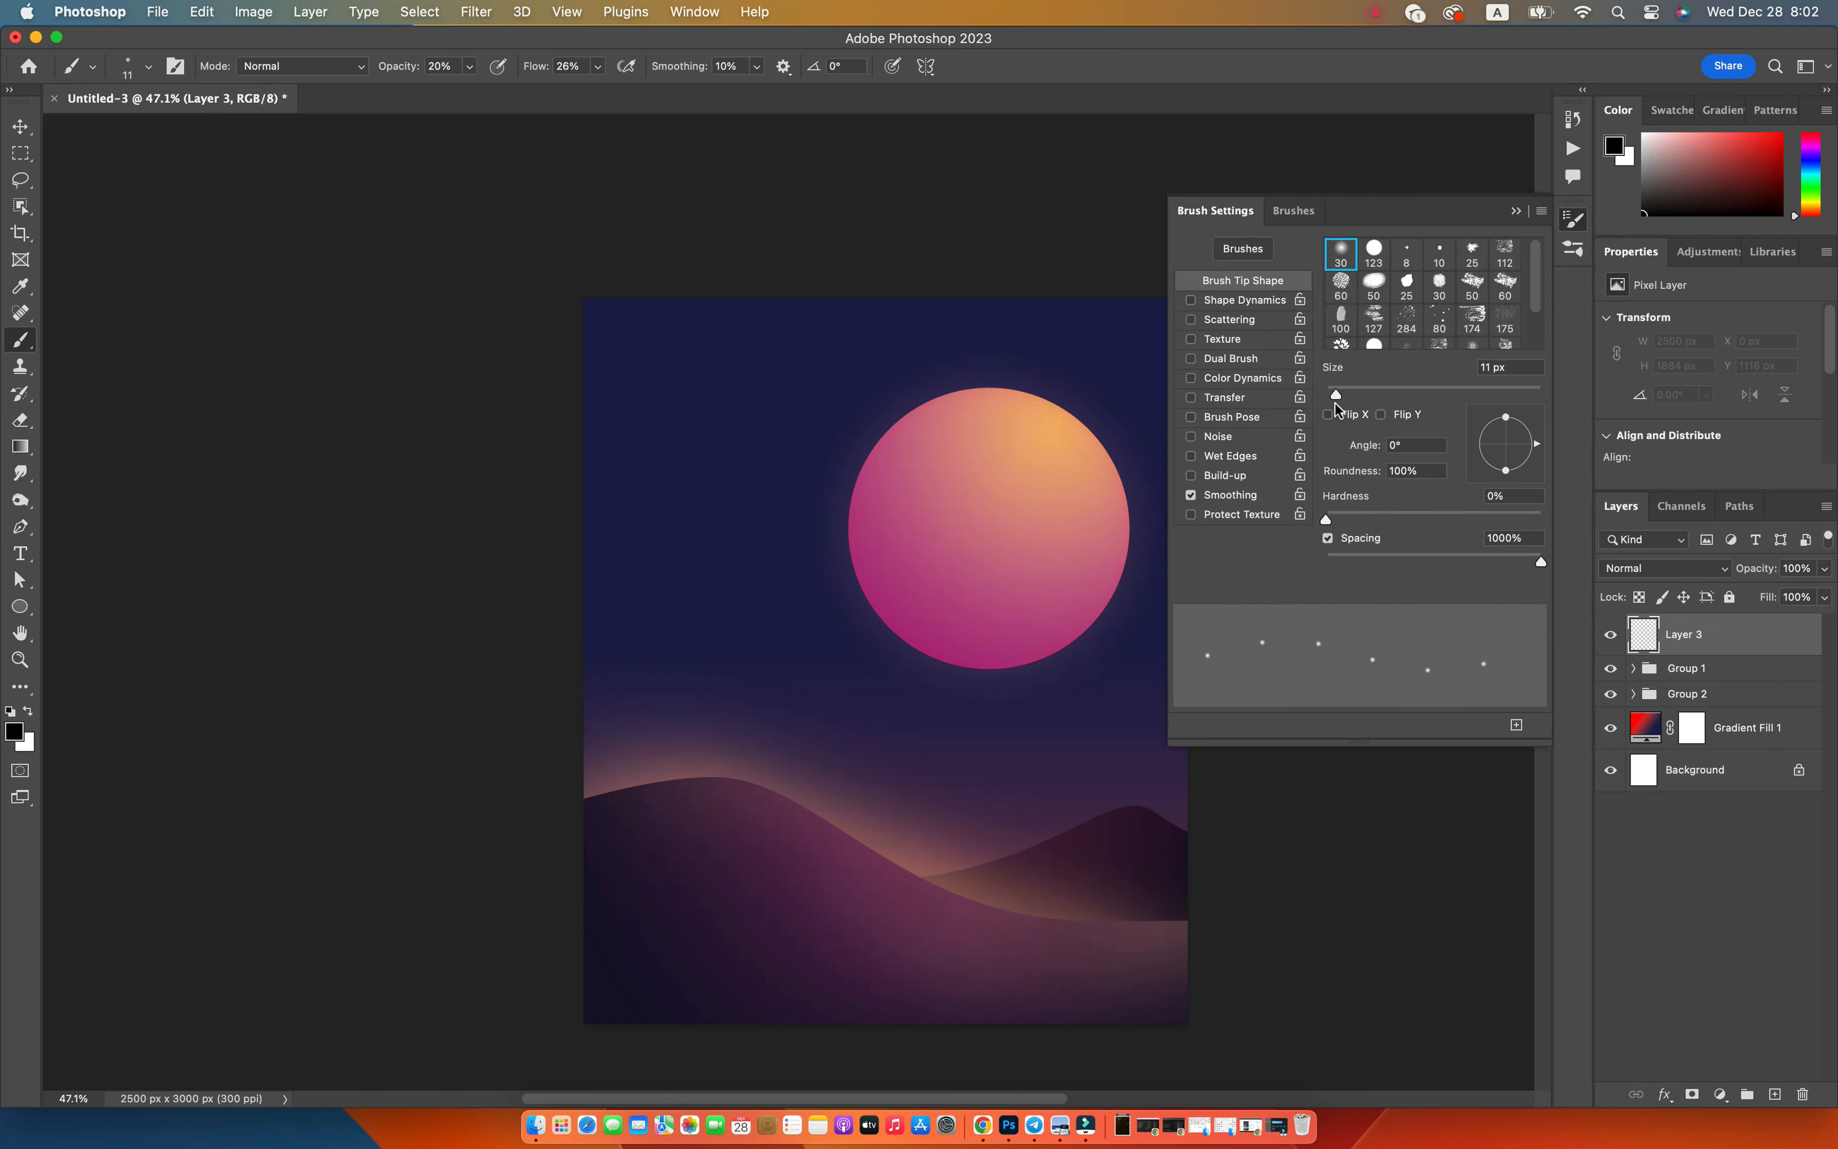
# Enable Shape Dynamics and Scattering for the brush, with scatter and count jitter at their maximum.
pyautogui.click(1245, 303)
pyautogui.click(1250, 317)
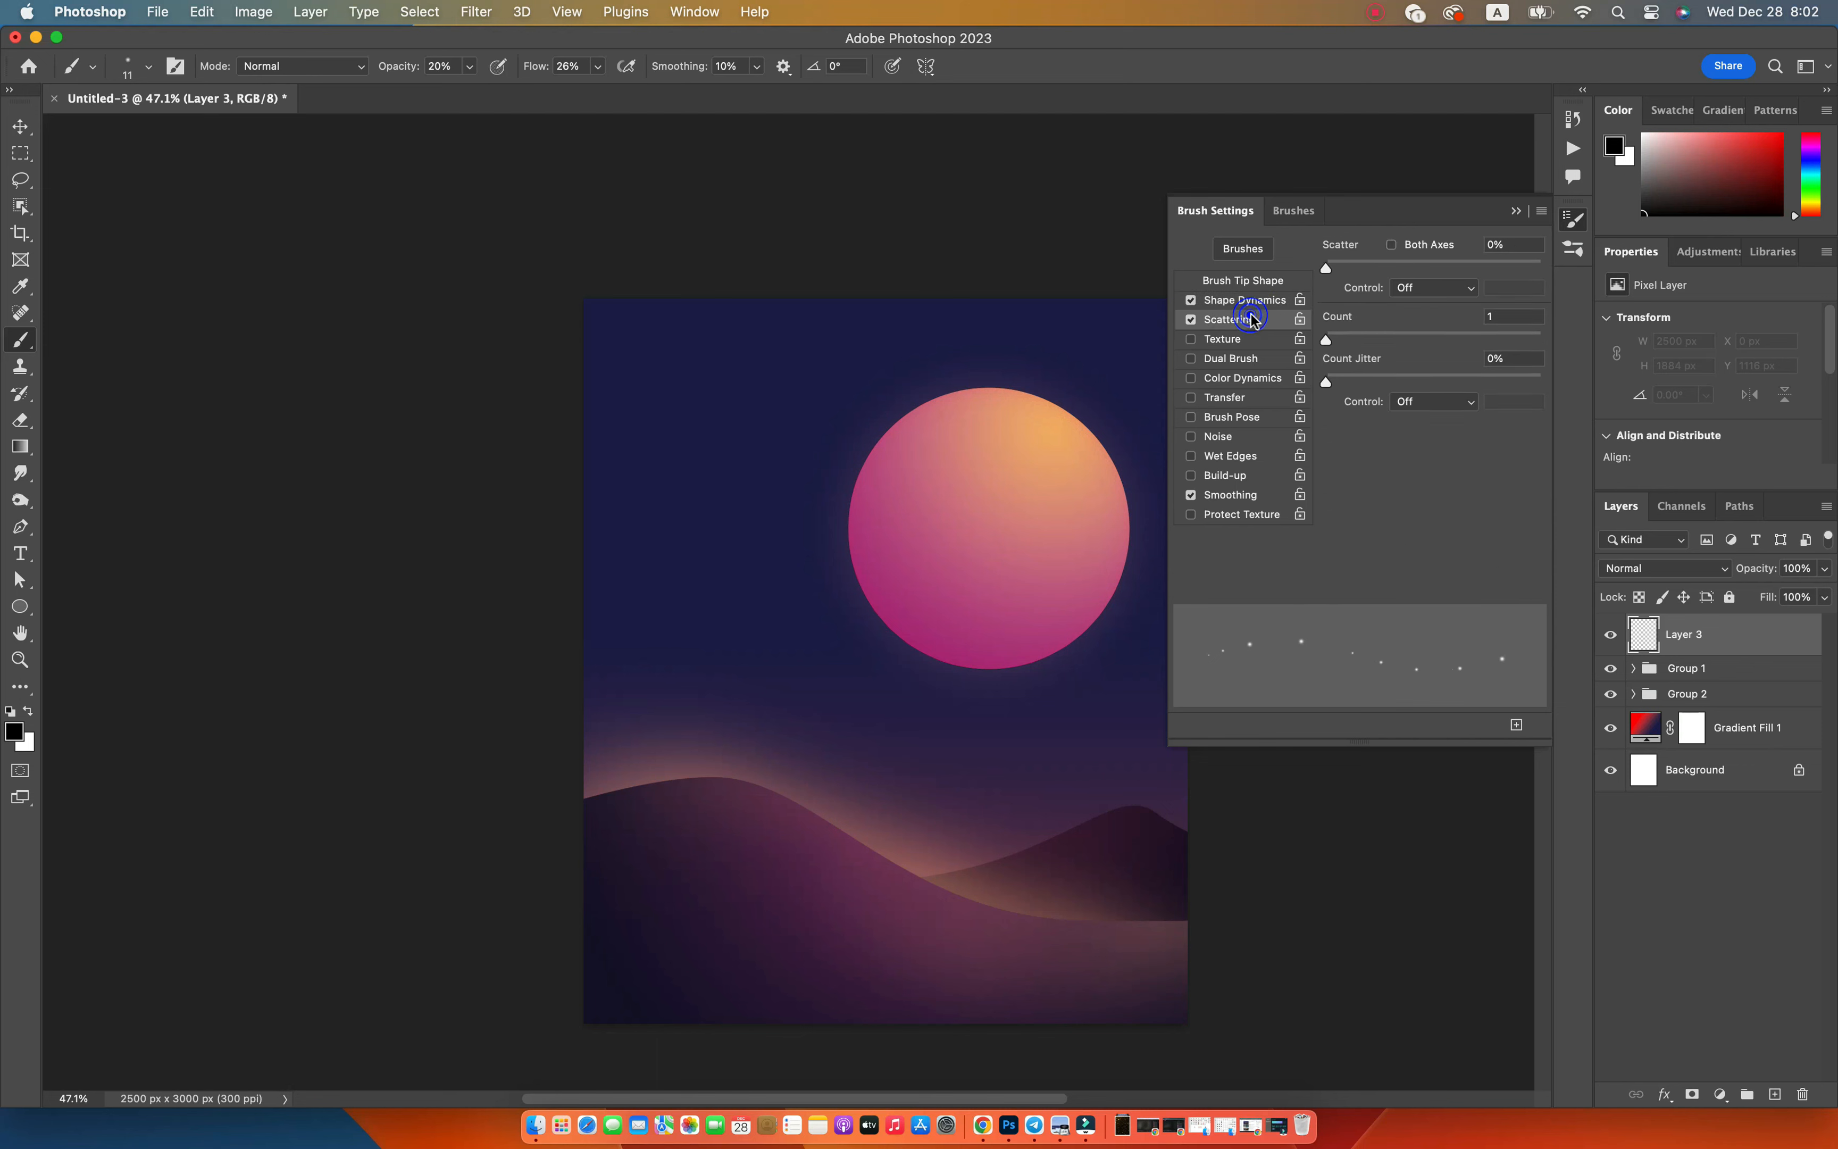
pyautogui.moveTo(1342, 268); pyautogui.dragTo(1540, 267)
pyautogui.moveTo(1528, 382); pyautogui.dragTo(1541, 383)
# Increase the brush hardness and enable Transfer with opacity jitter and flow jitter at 100%.
pyautogui.click(1232, 281)
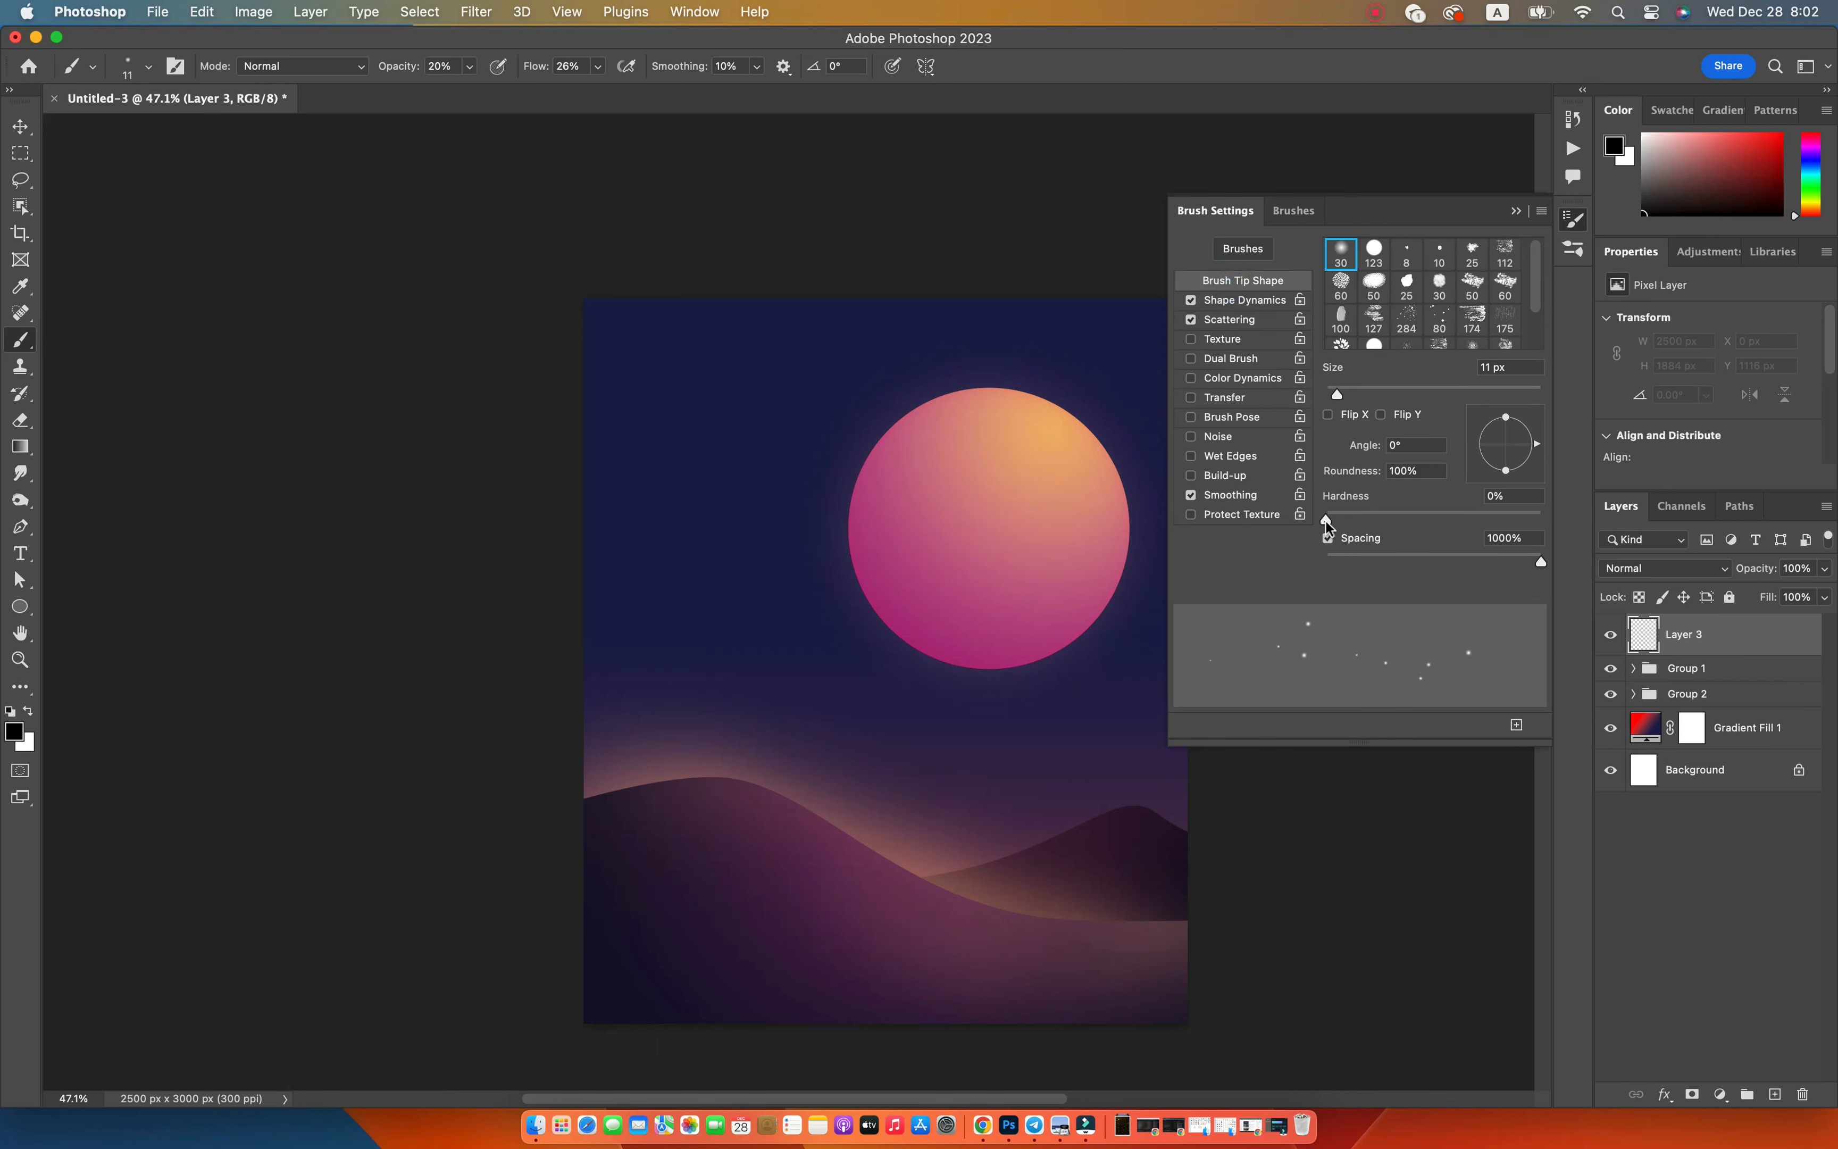
pyautogui.moveTo(1325, 521)
pyautogui.mouseDown()
pyautogui.moveTo(1473, 534)
pyautogui.moveTo(1456, 532)
pyautogui.mouseUp()
pyautogui.click(1235, 390)
pyautogui.moveTo(1350, 271); pyautogui.dragTo(1647, 282)
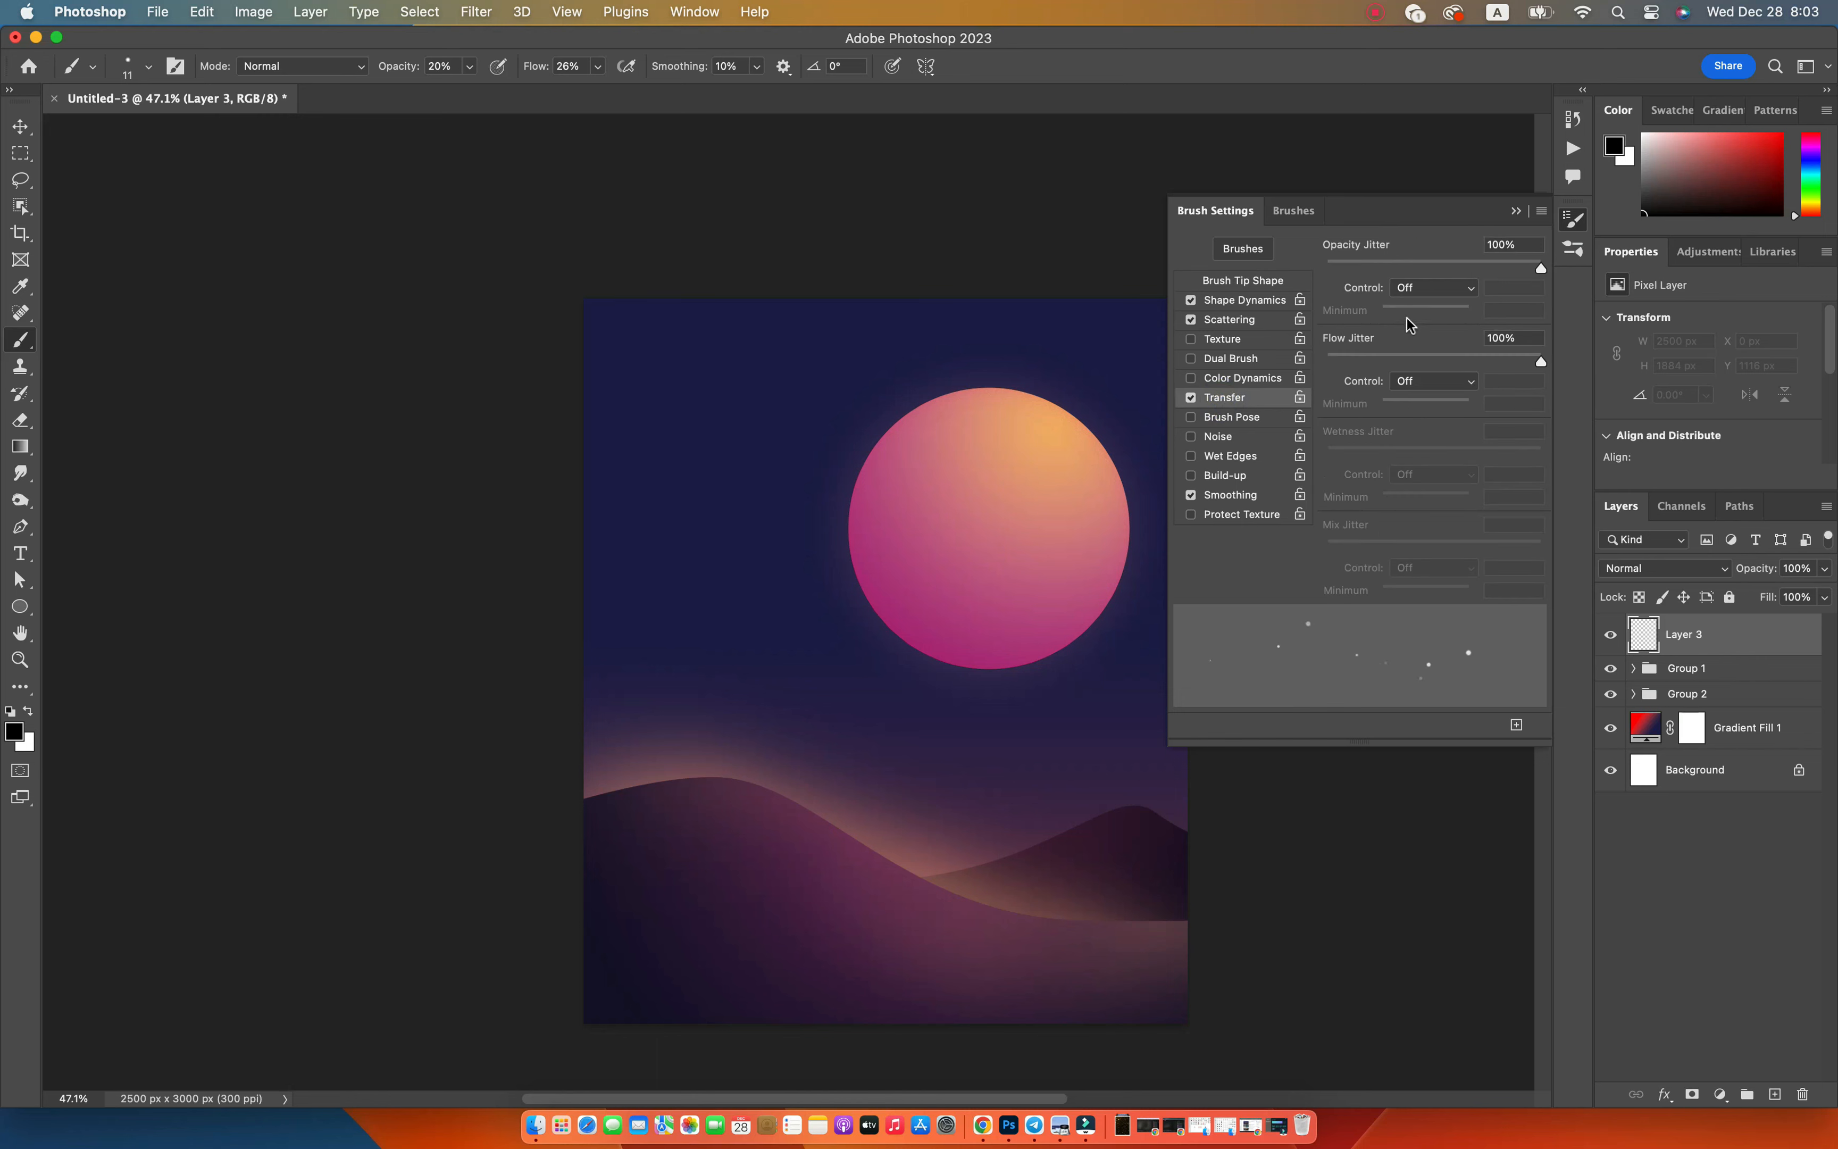
pyautogui.click(1515, 211)
# Paint scattered white stars across the night sky on Layer 3, raising the brush to 100% opacity and 20 px.
pyautogui.press('x')
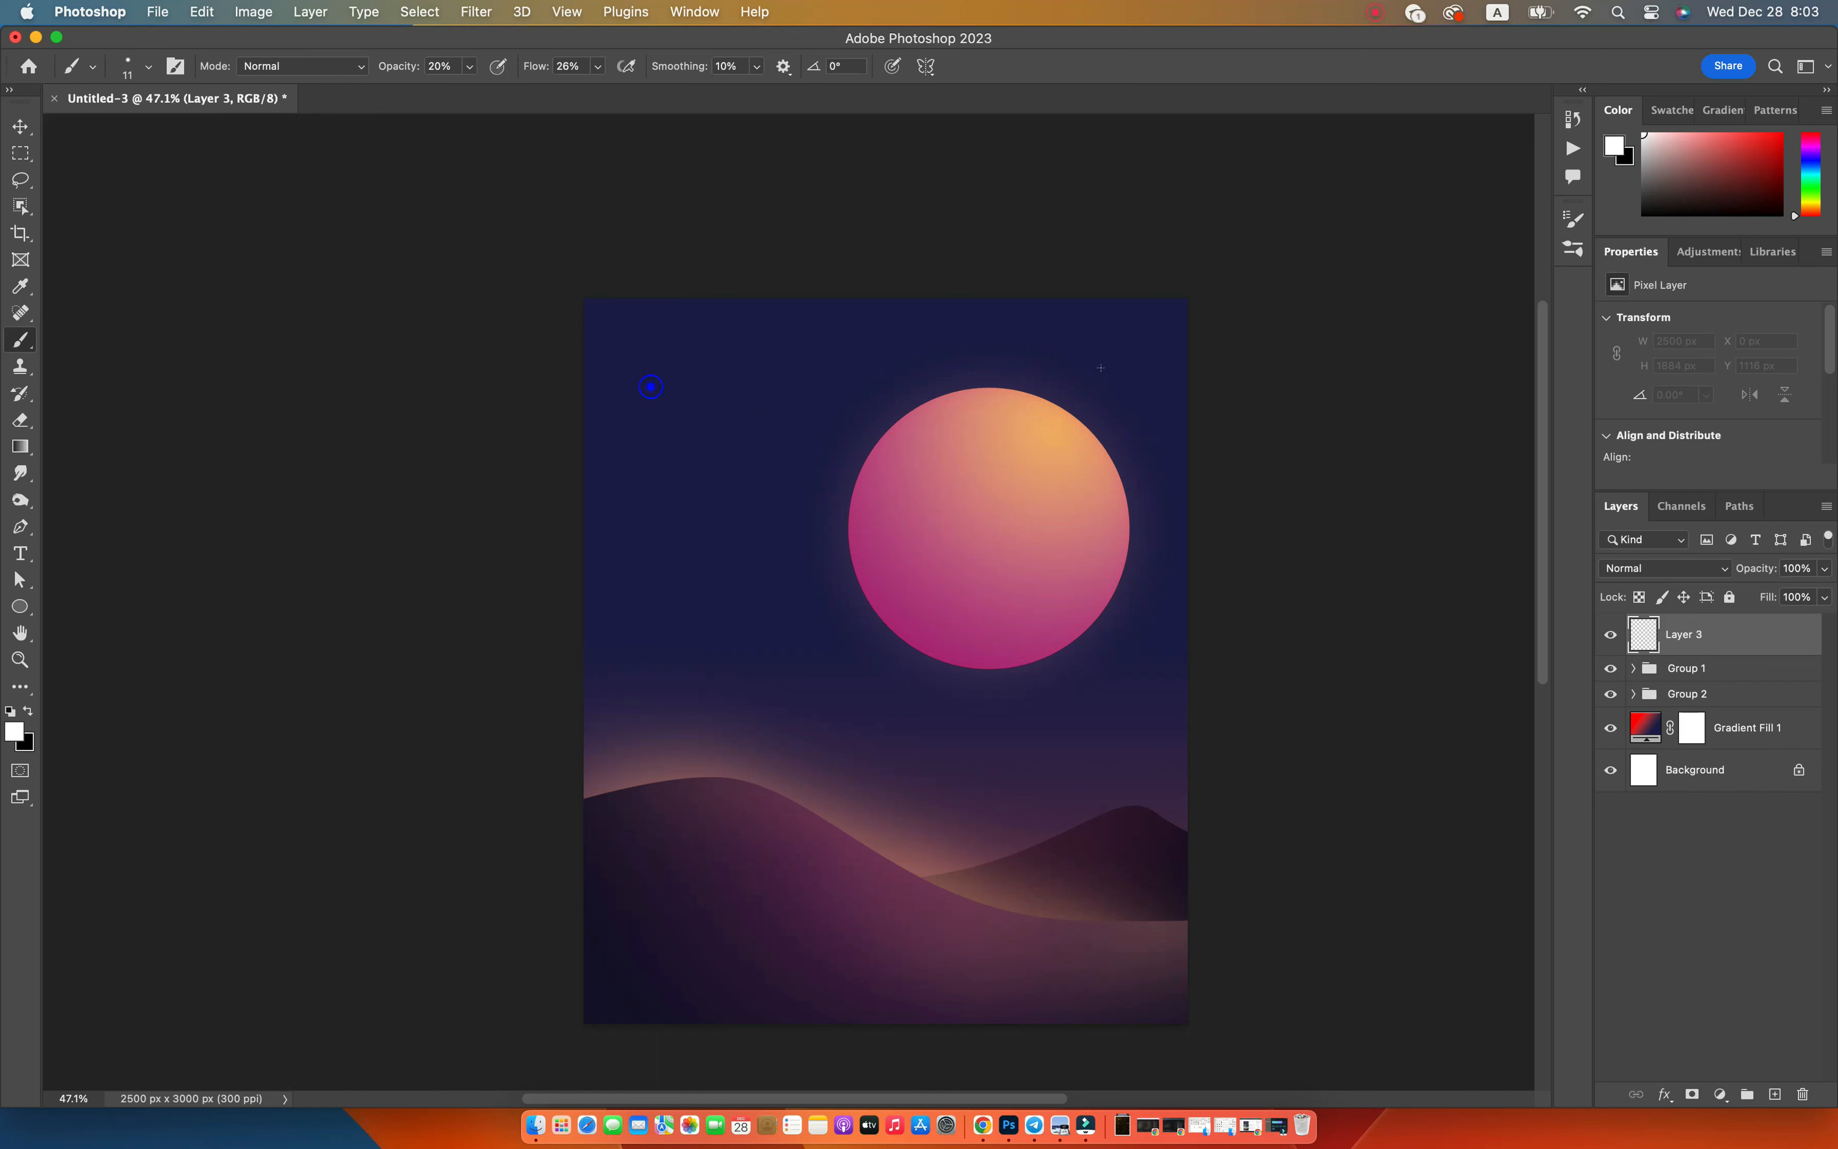
pyautogui.moveTo(651, 386); pyautogui.dragTo(1100, 367)
pyautogui.moveTo(1118, 744); pyautogui.dragTo(805, 663)
pyautogui.moveTo(386, 72); pyautogui.dragTo(672, 364)
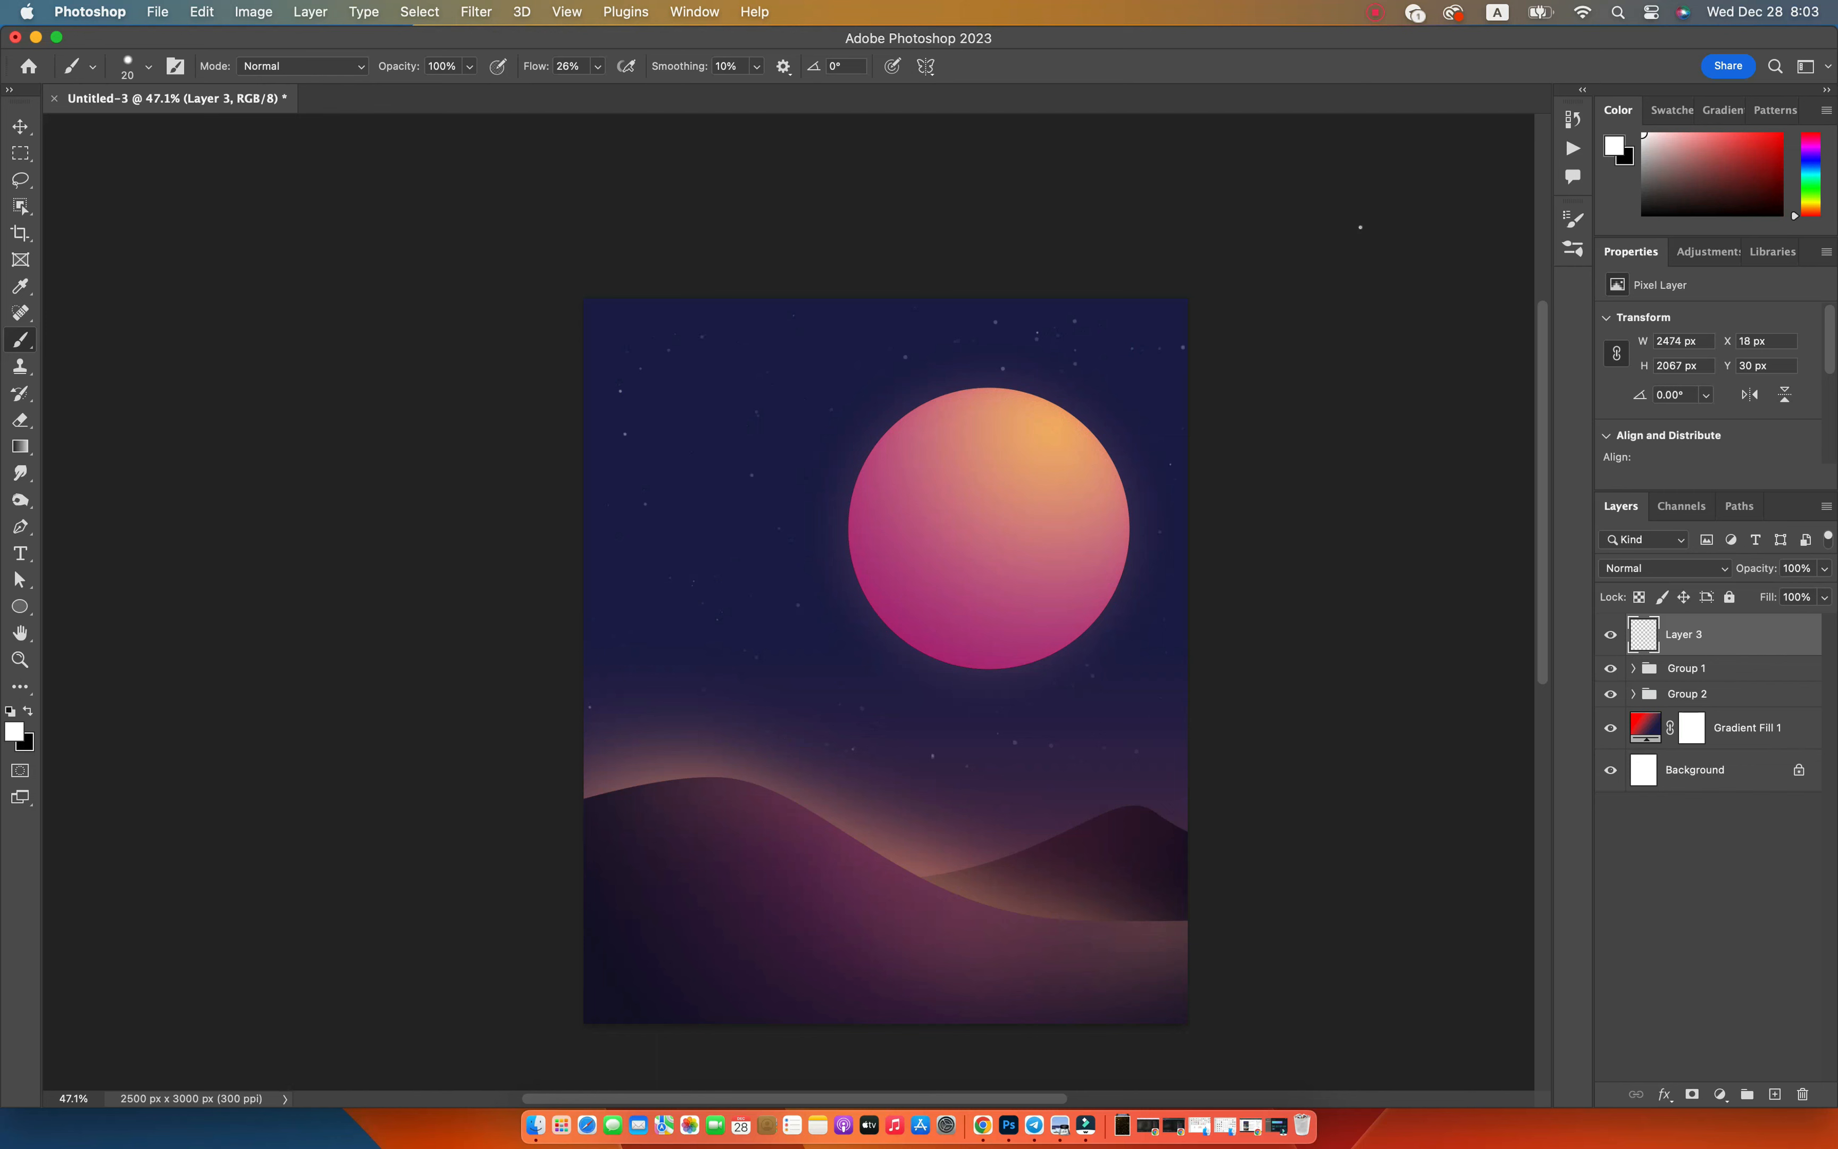
# Add the text "SAUDI ARABIA" and place it centred over the base of the front hill.
pyautogui.press('v')
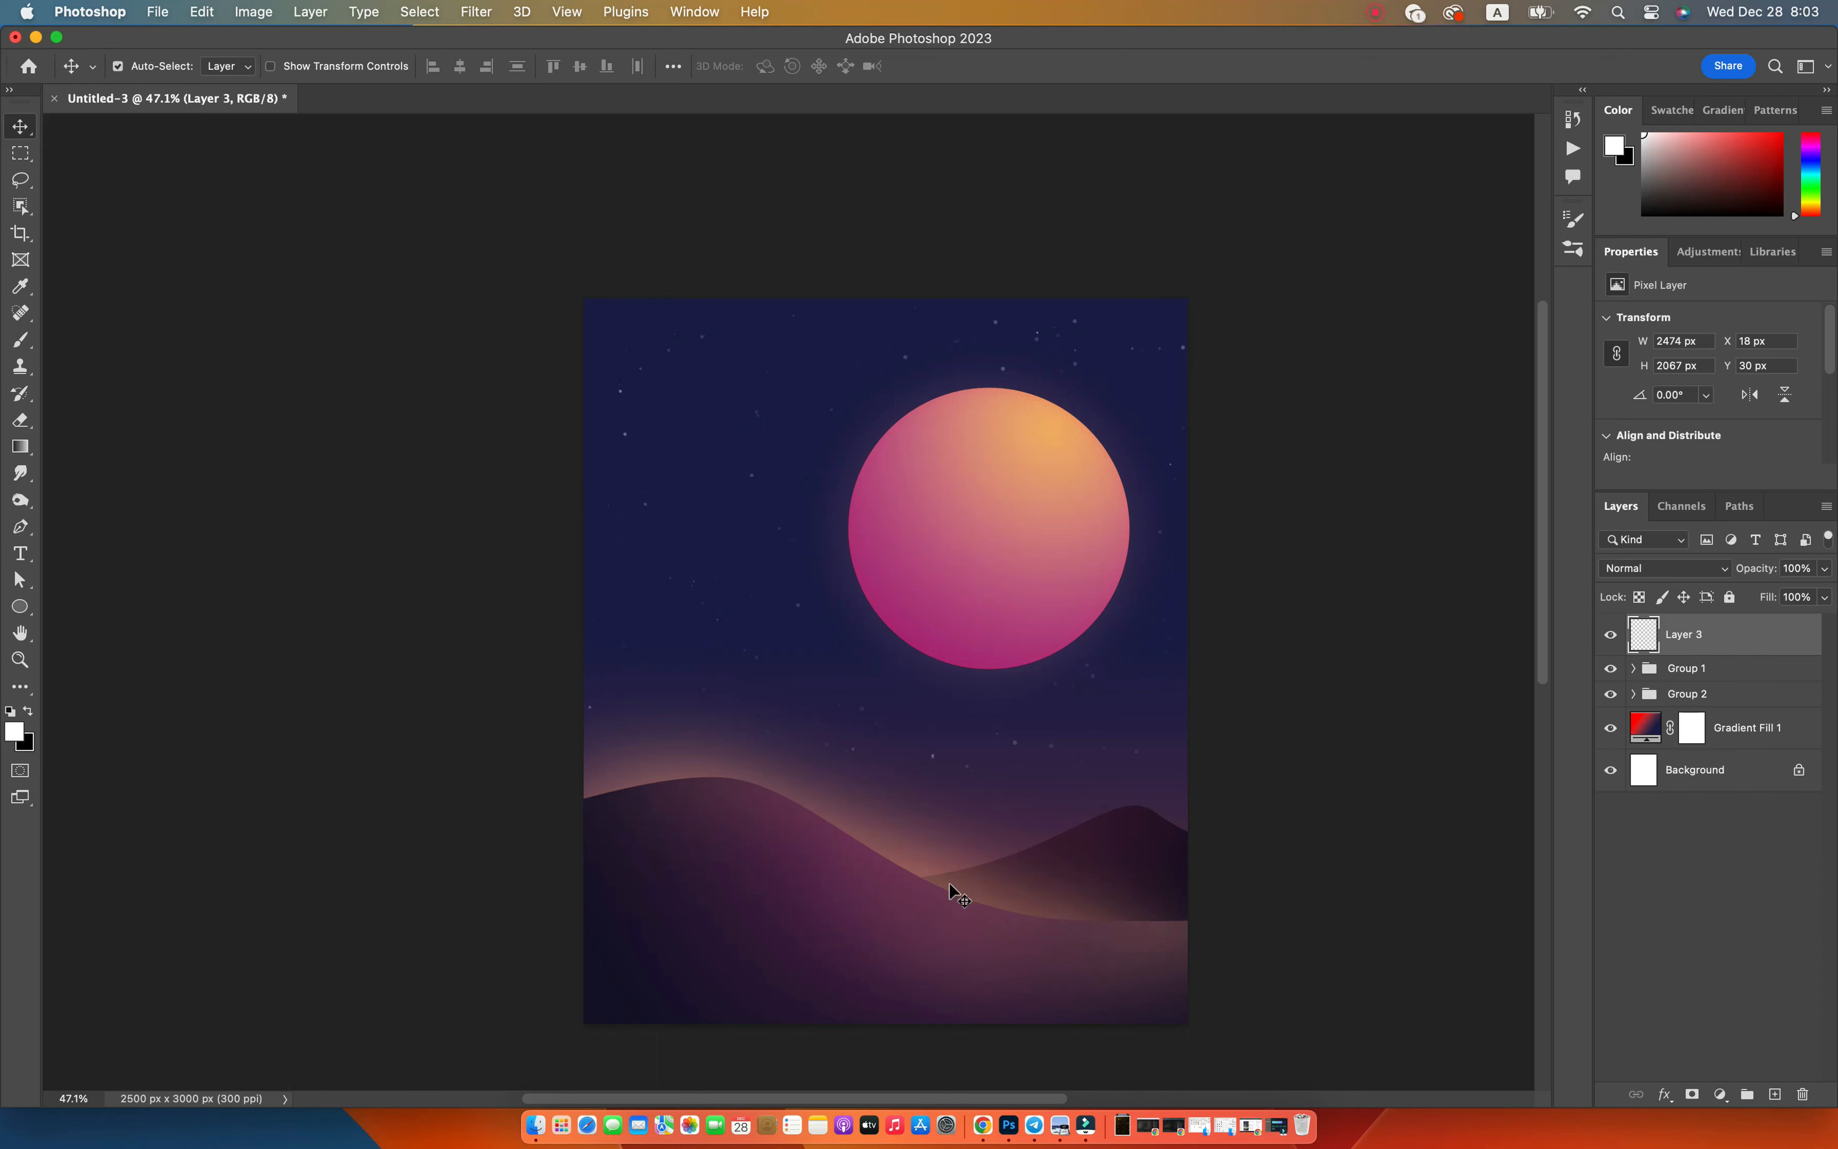
pyautogui.press('t')
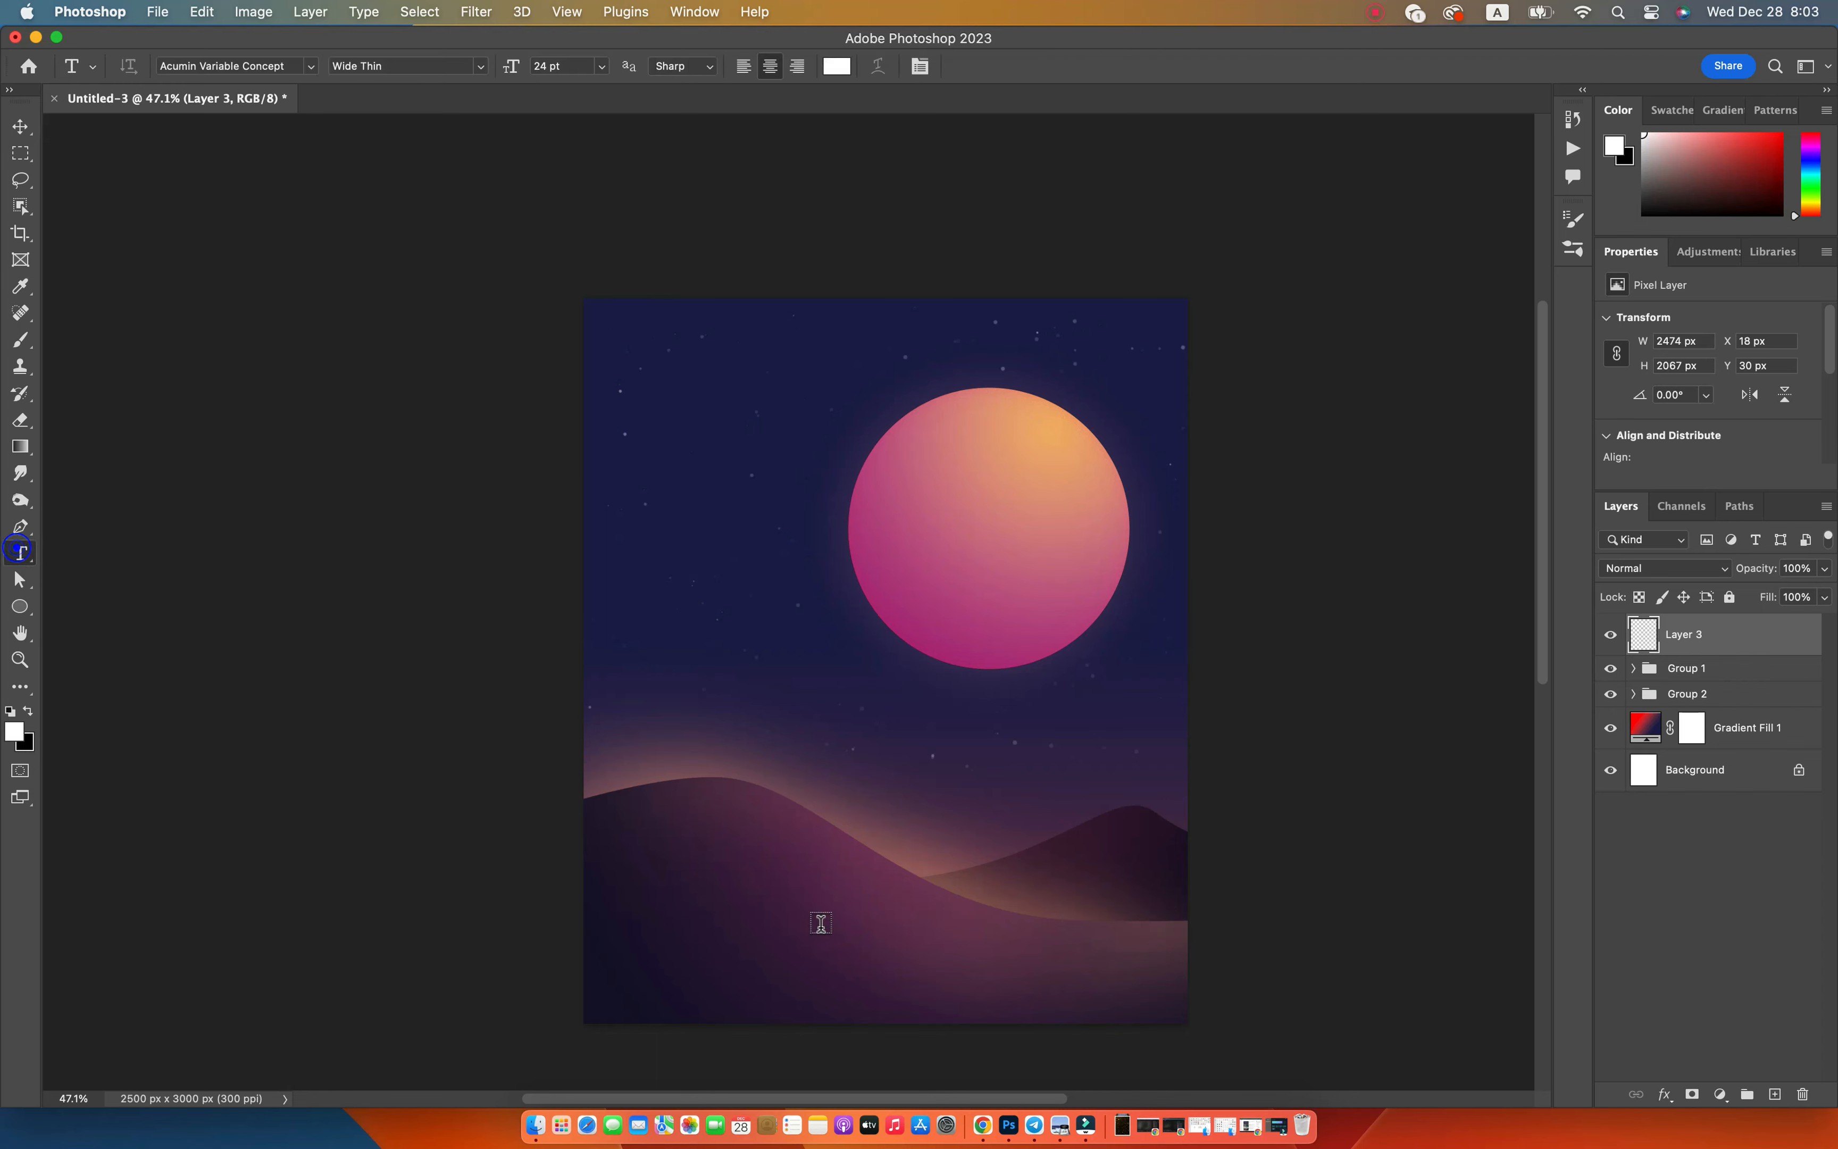
pyautogui.click(687, 933)
pyautogui.write('SA')
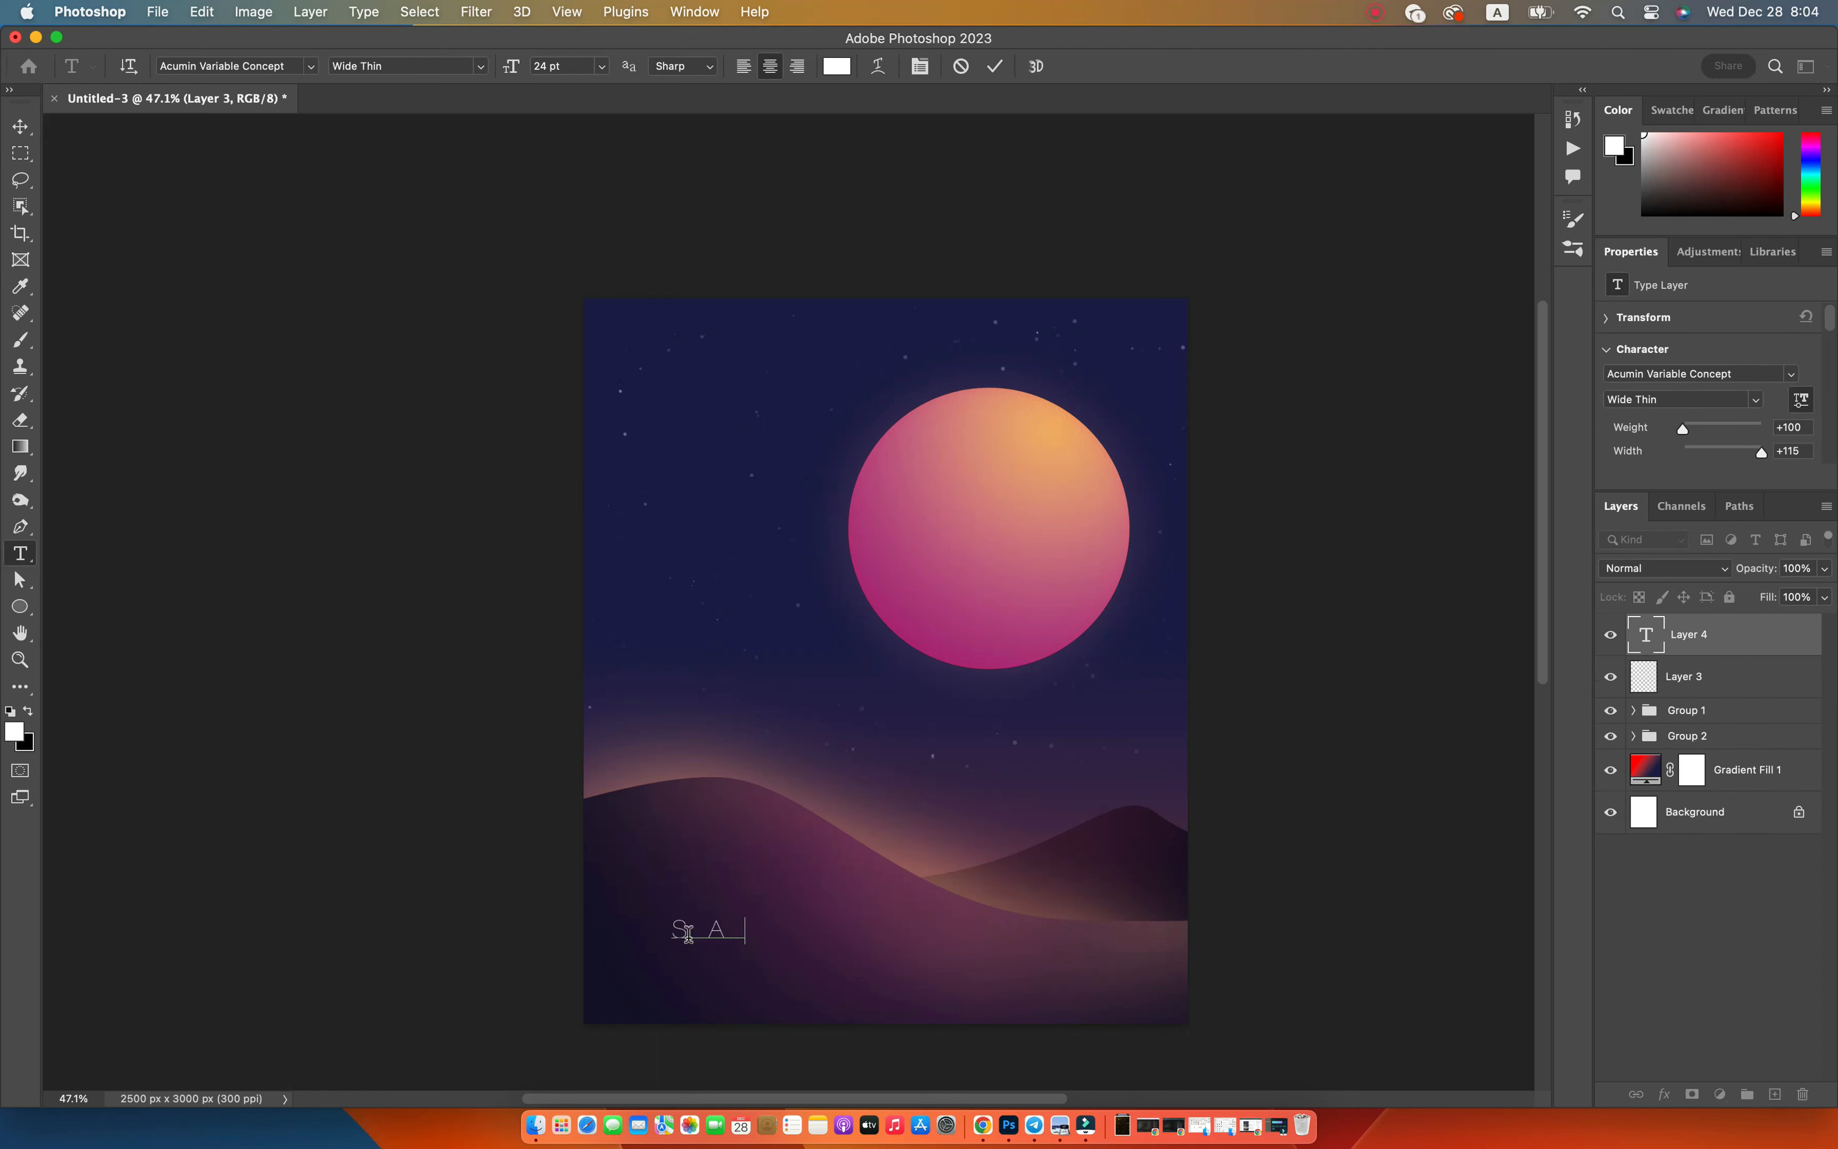
pyautogui.write('UDI ARABIA')
pyautogui.click(21, 128)
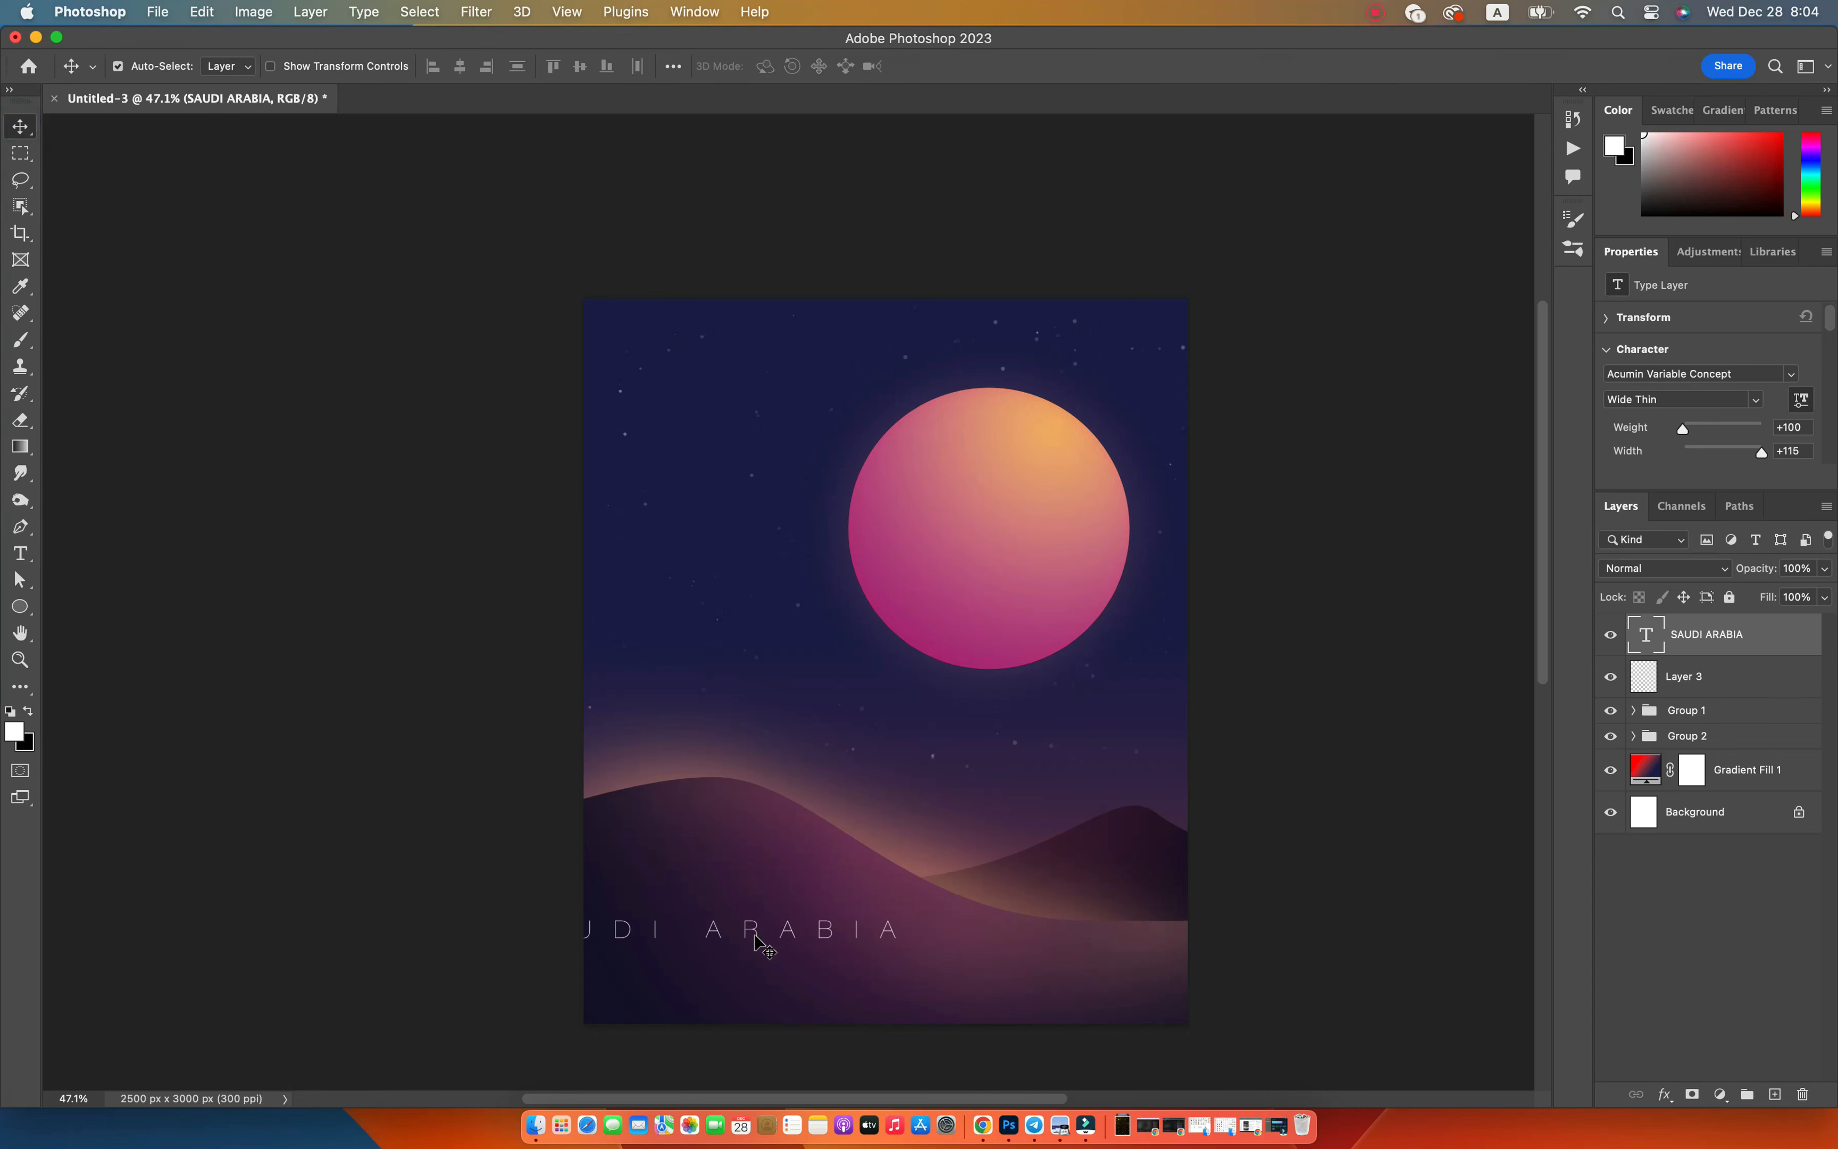
pyautogui.moveTo(759, 943); pyautogui.dragTo(953, 983)
# Keep the title in Acumin Variable Concept, set its size to 30 pt, and nudge it slightly lower.
pyautogui.click(1793, 373)
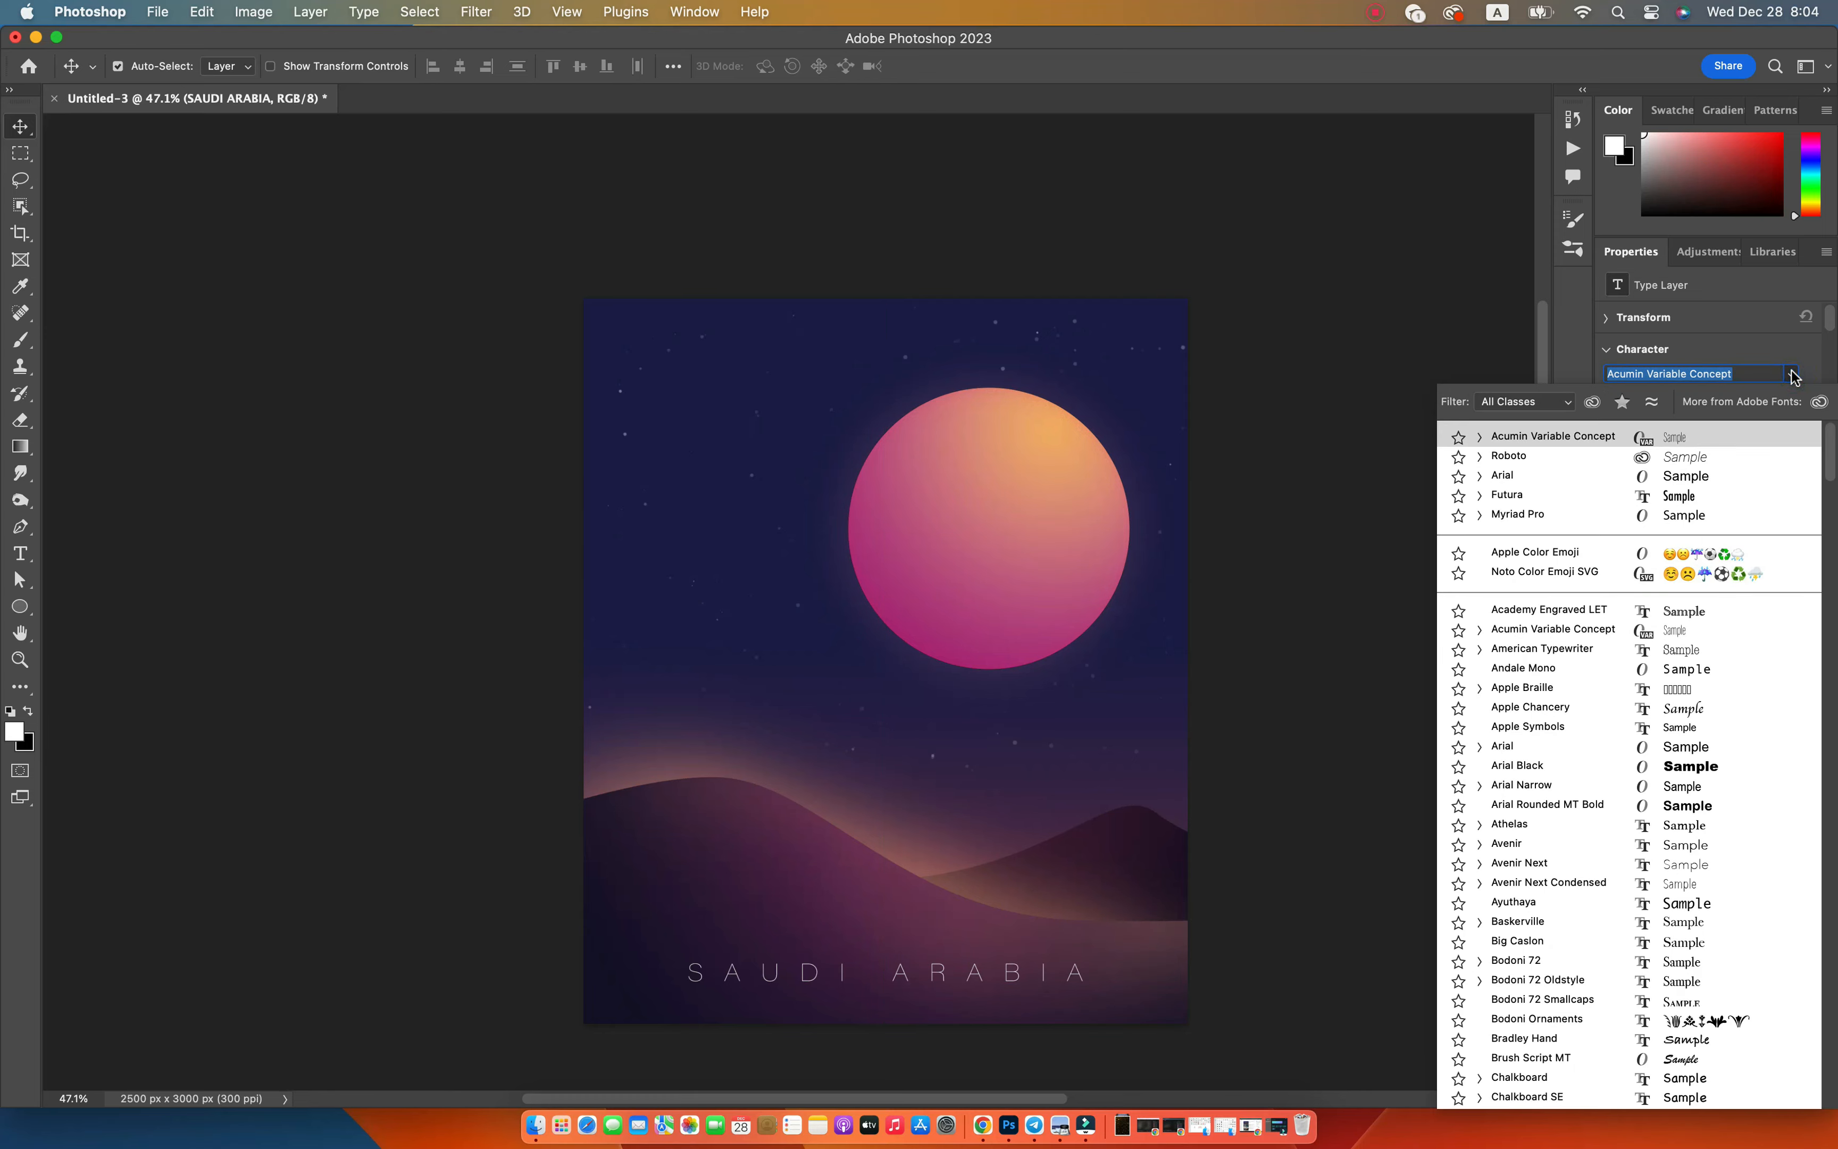
pyautogui.click(1546, 436)
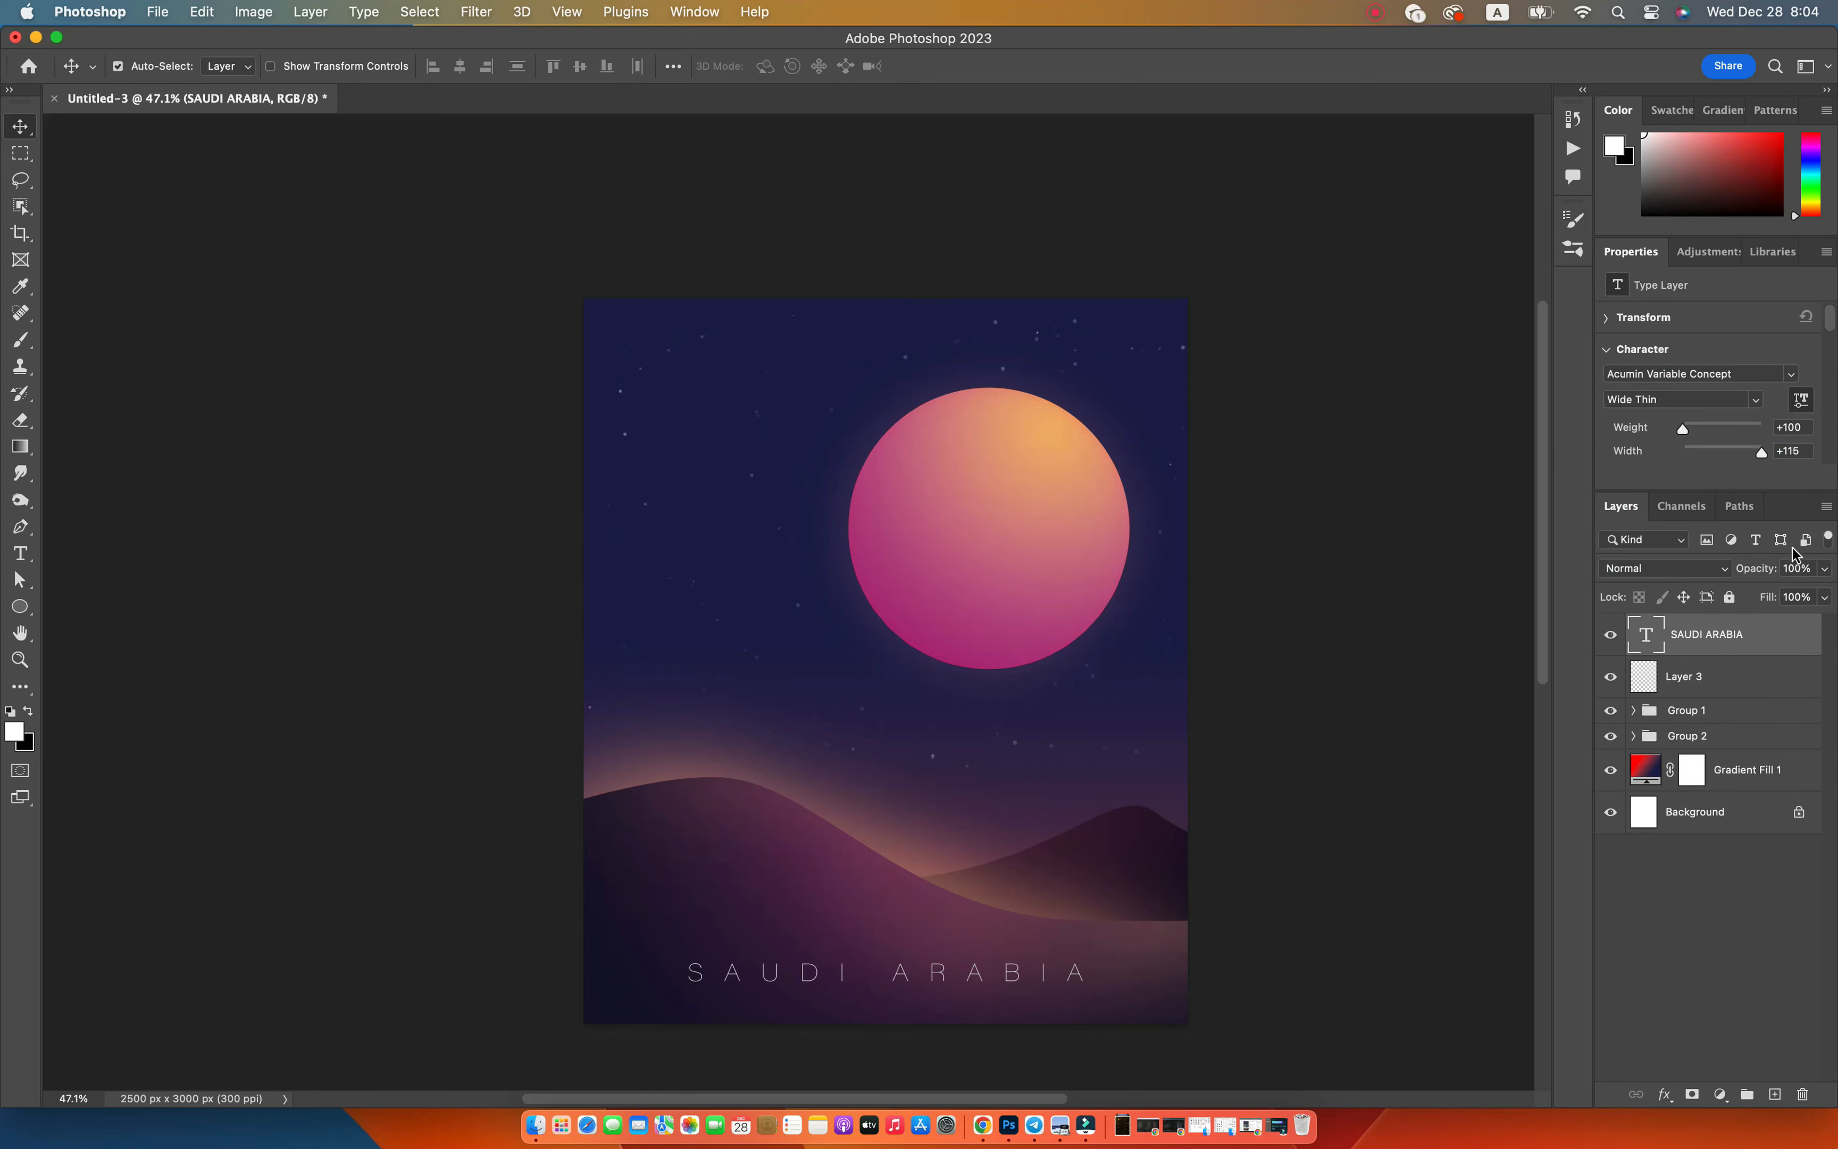
pyautogui.scroll(-3, 1758, 410)
pyautogui.click(1686, 411)
pyautogui.click(1656, 649)
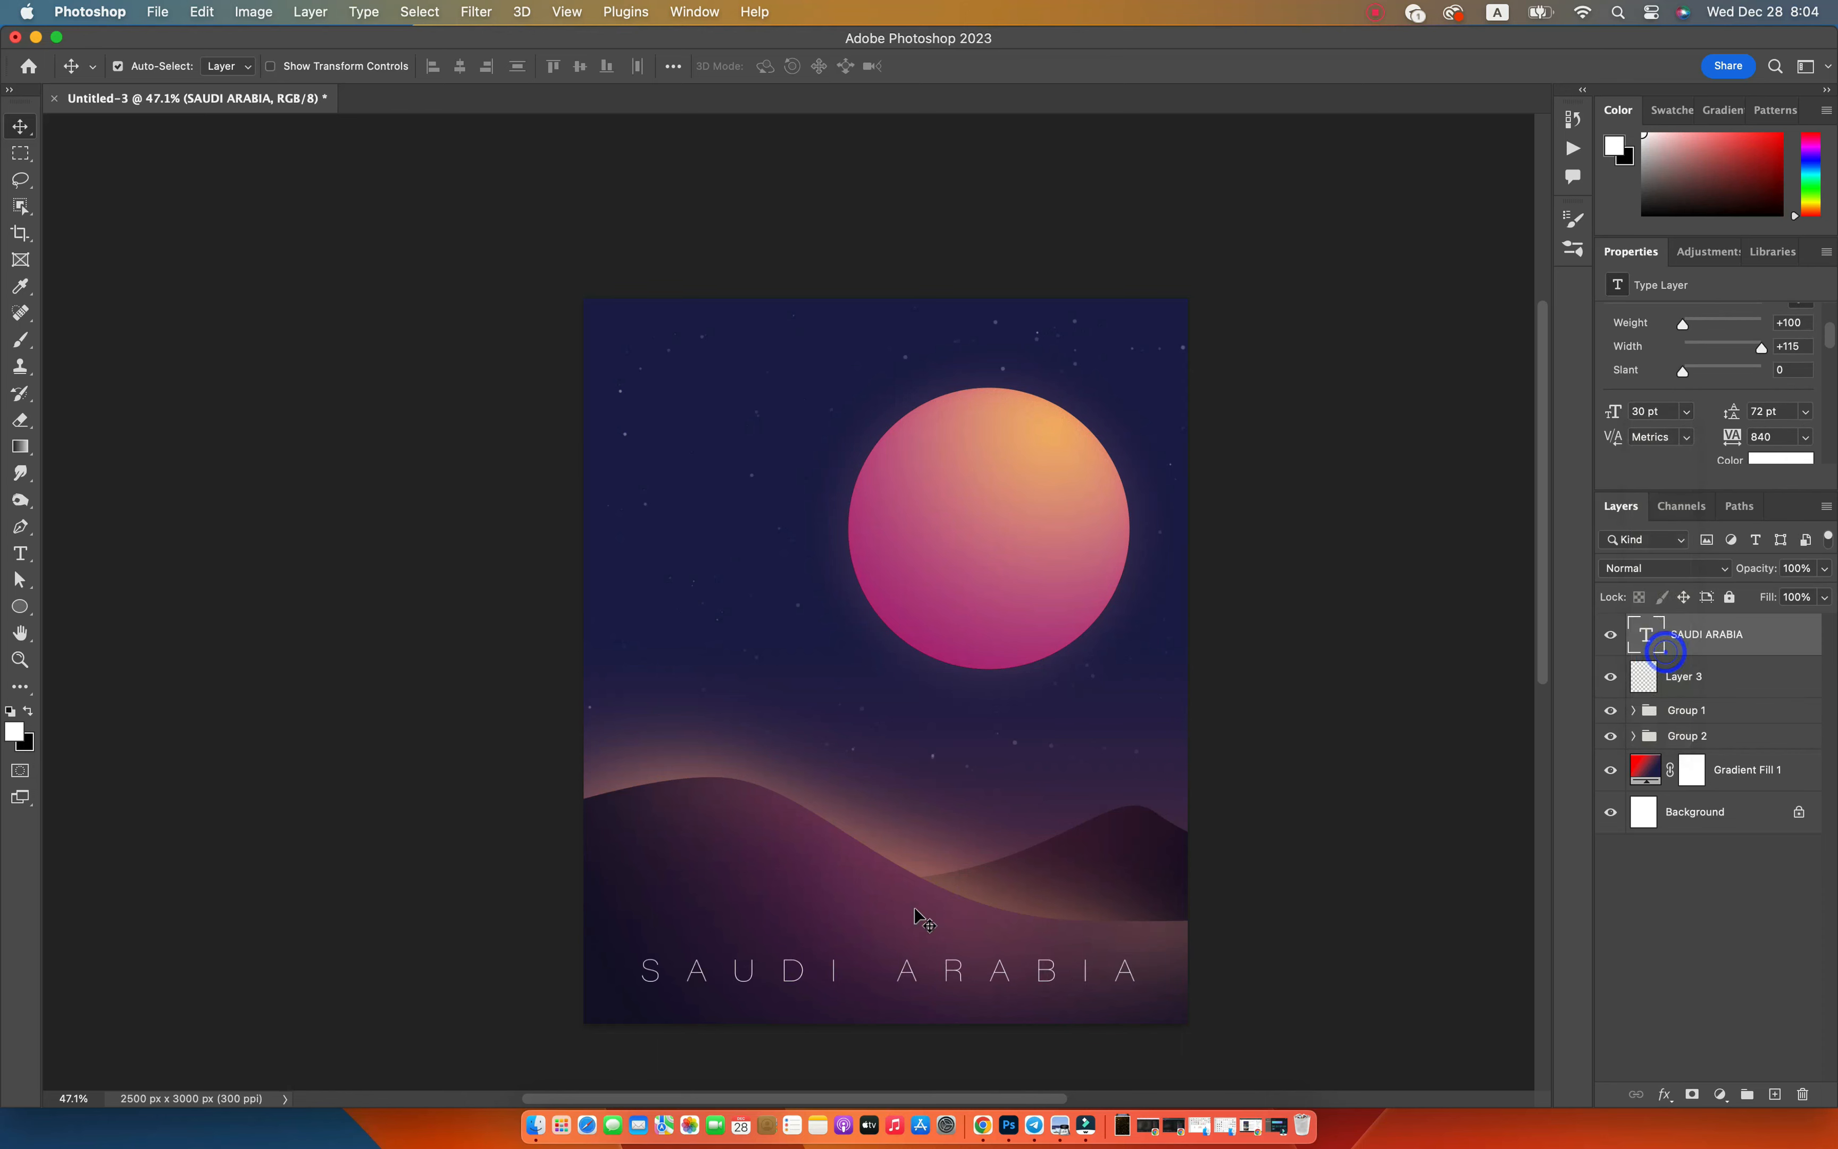
pyautogui.moveTo(948, 978); pyautogui.dragTo(951, 986)
pyautogui.click(1297, 646)
pyautogui.press('space')
pyautogui.moveTo(1061, 695); pyautogui.dragTo(999, 641)
pyautogui.press('z')
pyautogui.moveTo(857, 657); pyautogui.dragTo(983, 644)
pyautogui.press('space')
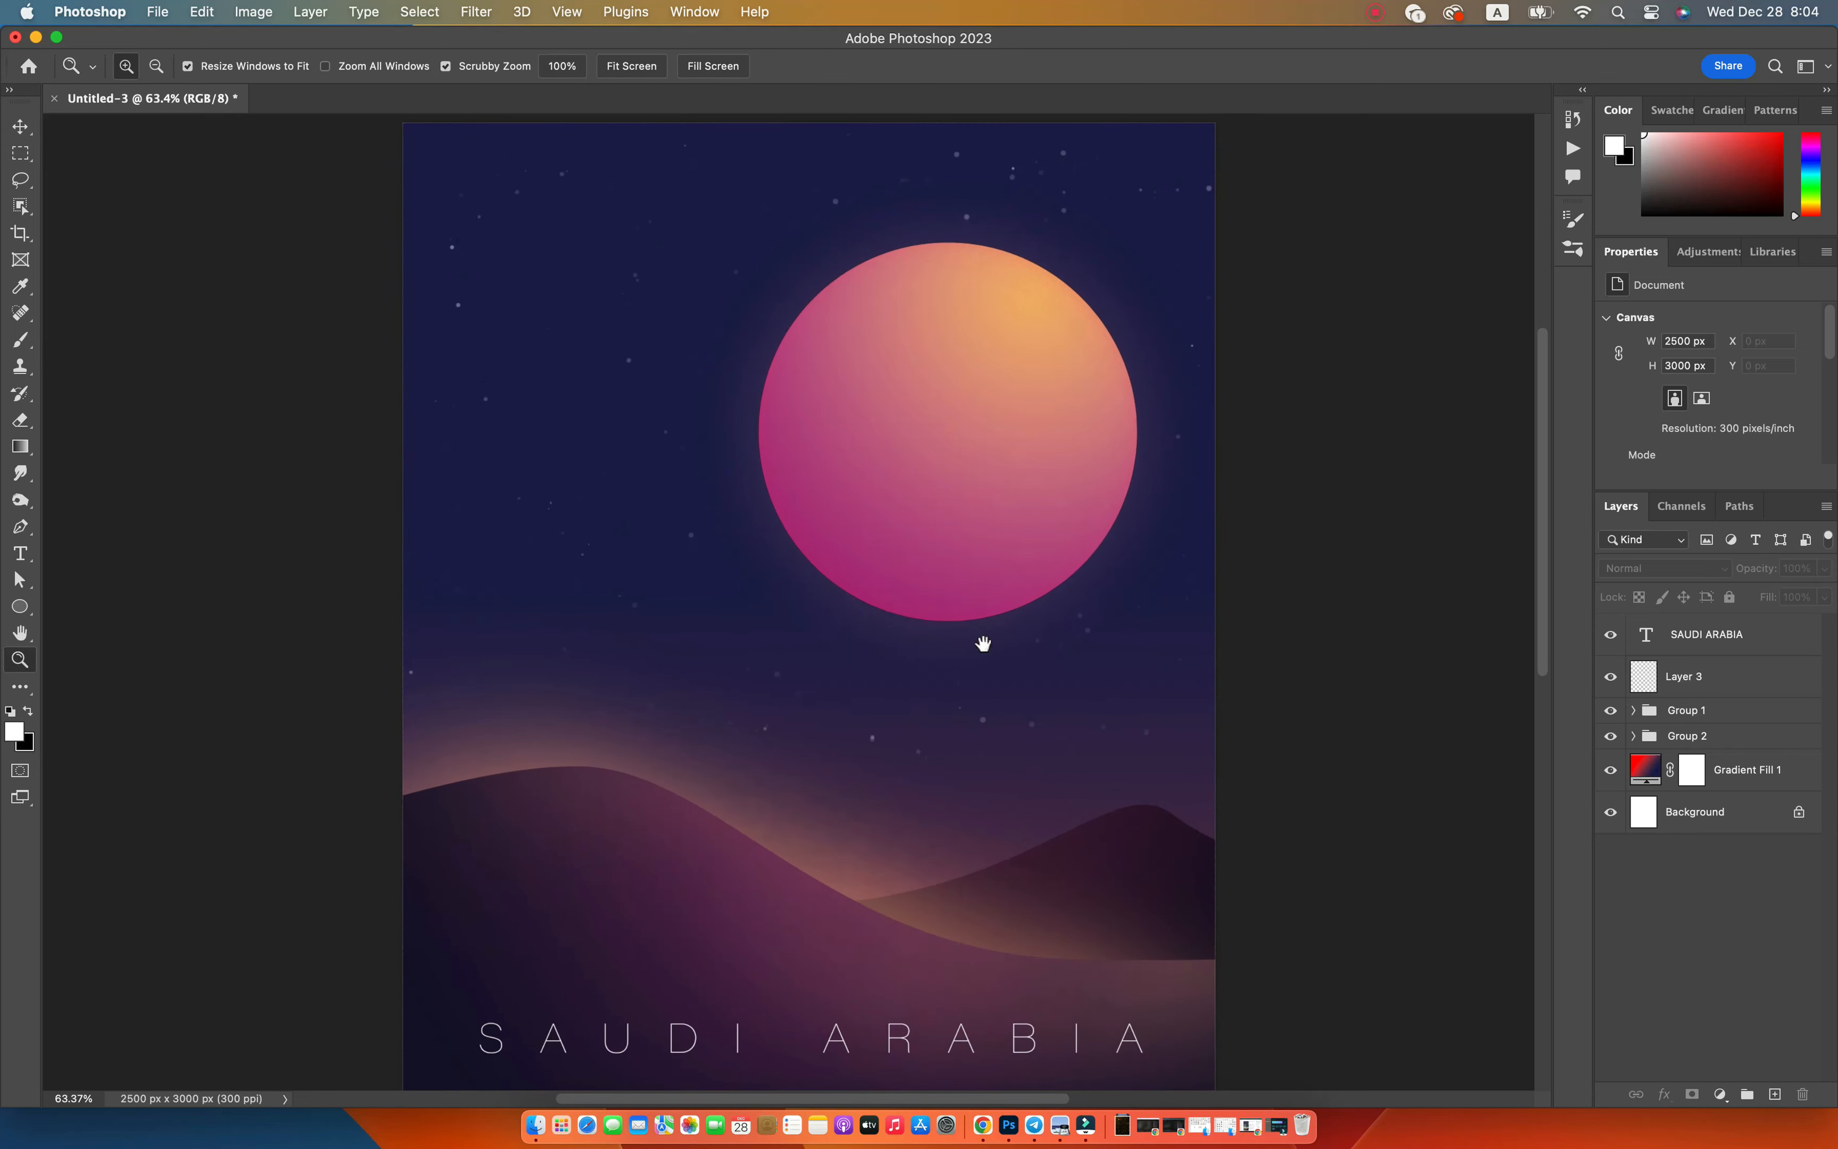